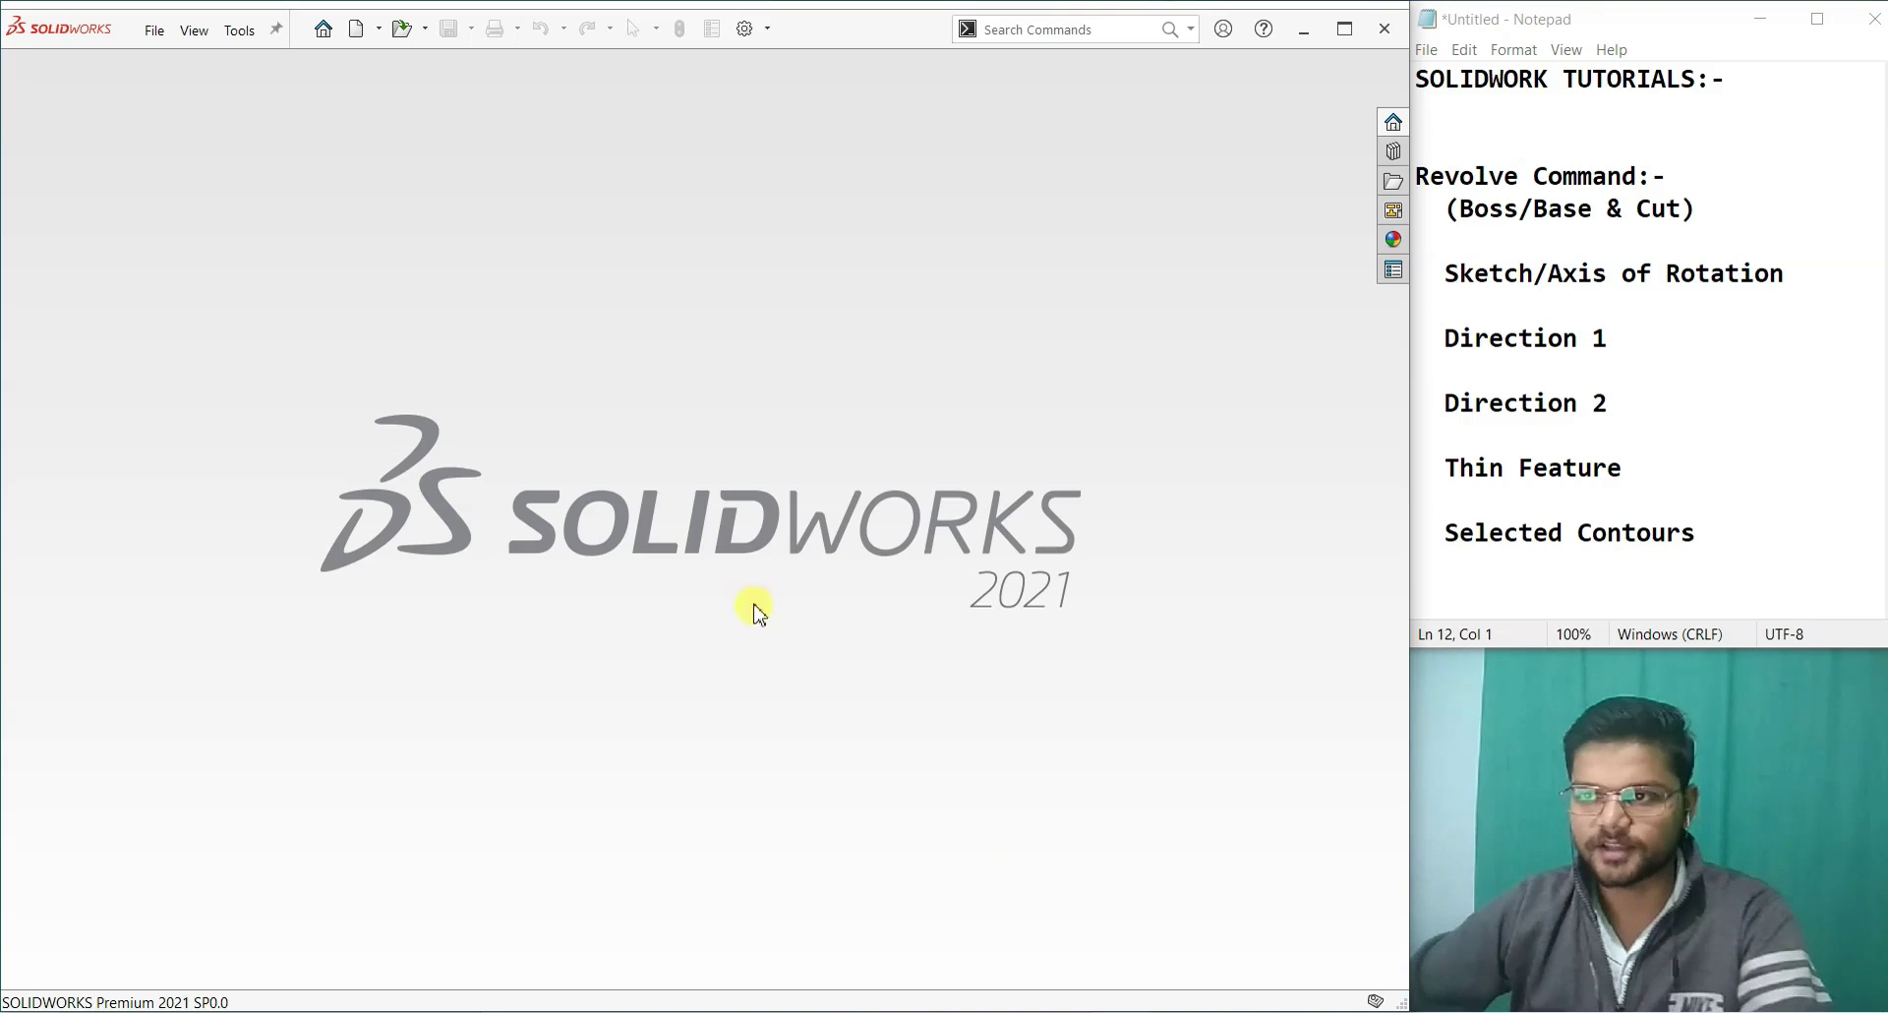
Step: Create a new part document, Part2, and begin Sketch1 on the Front Plane
left_click(154, 29)
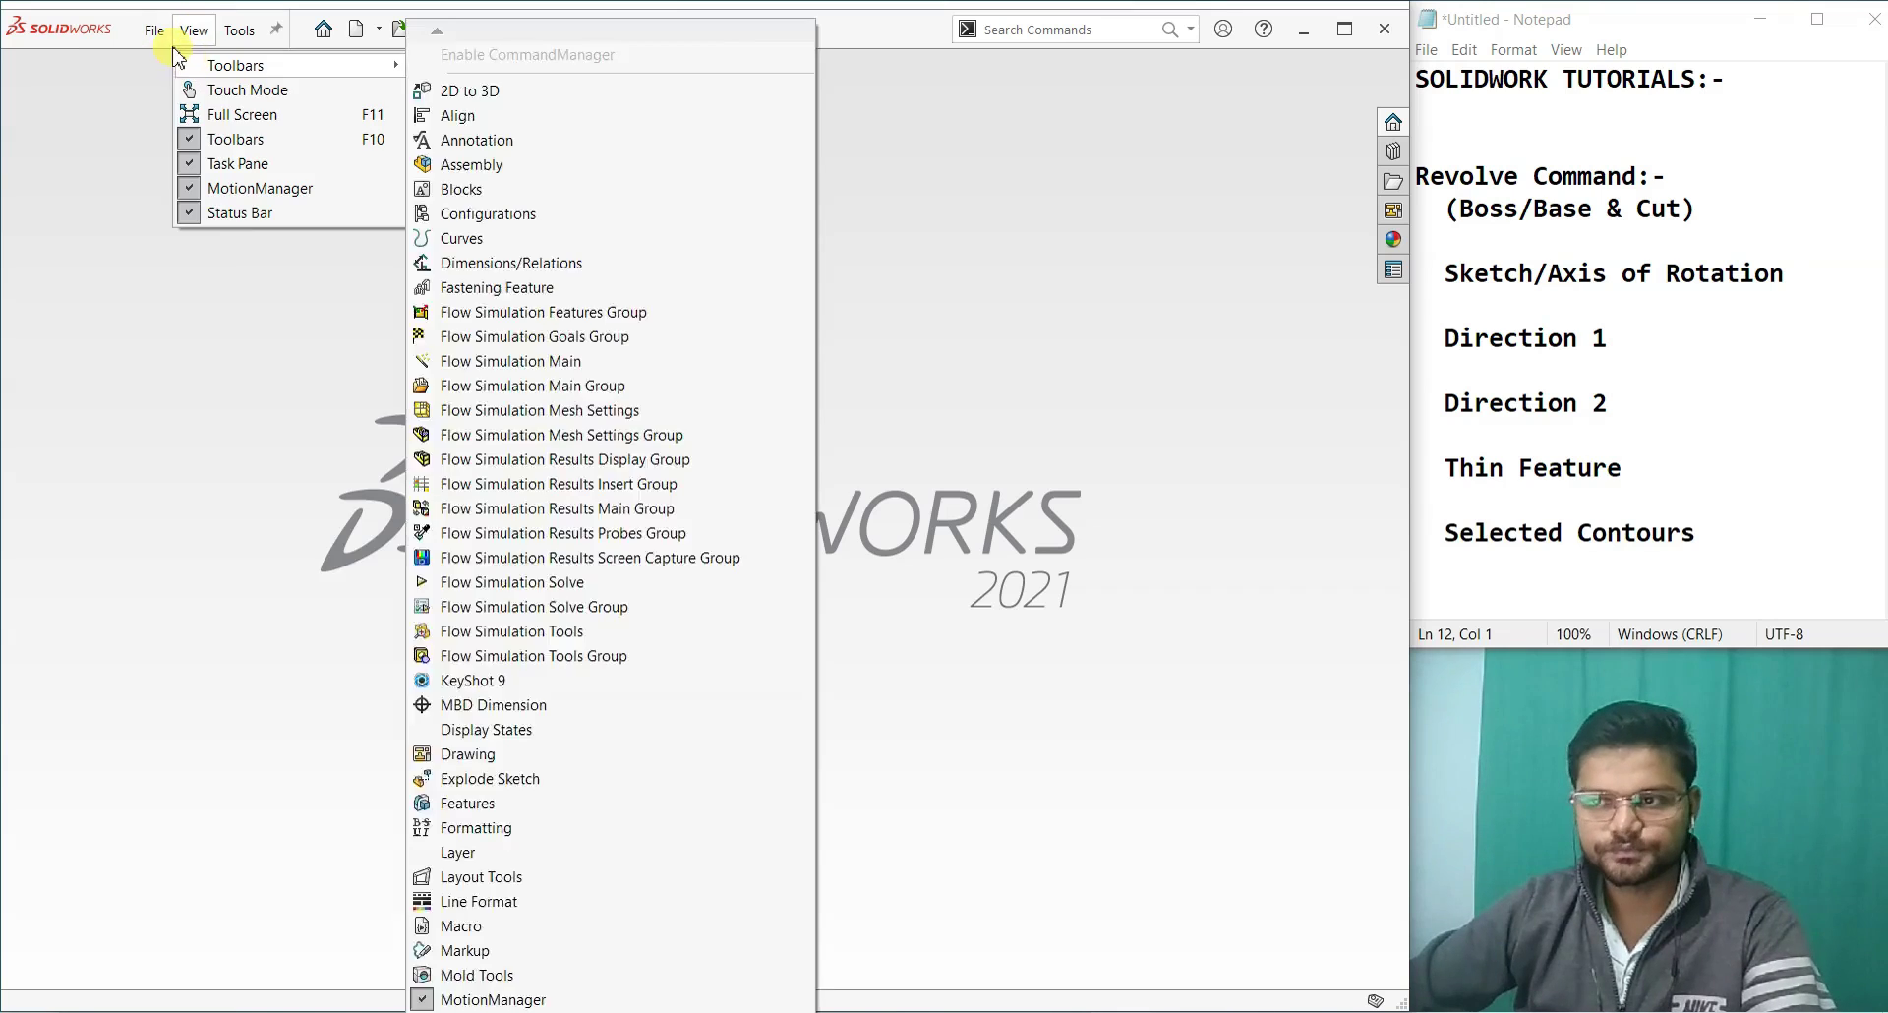
left_click(187, 64)
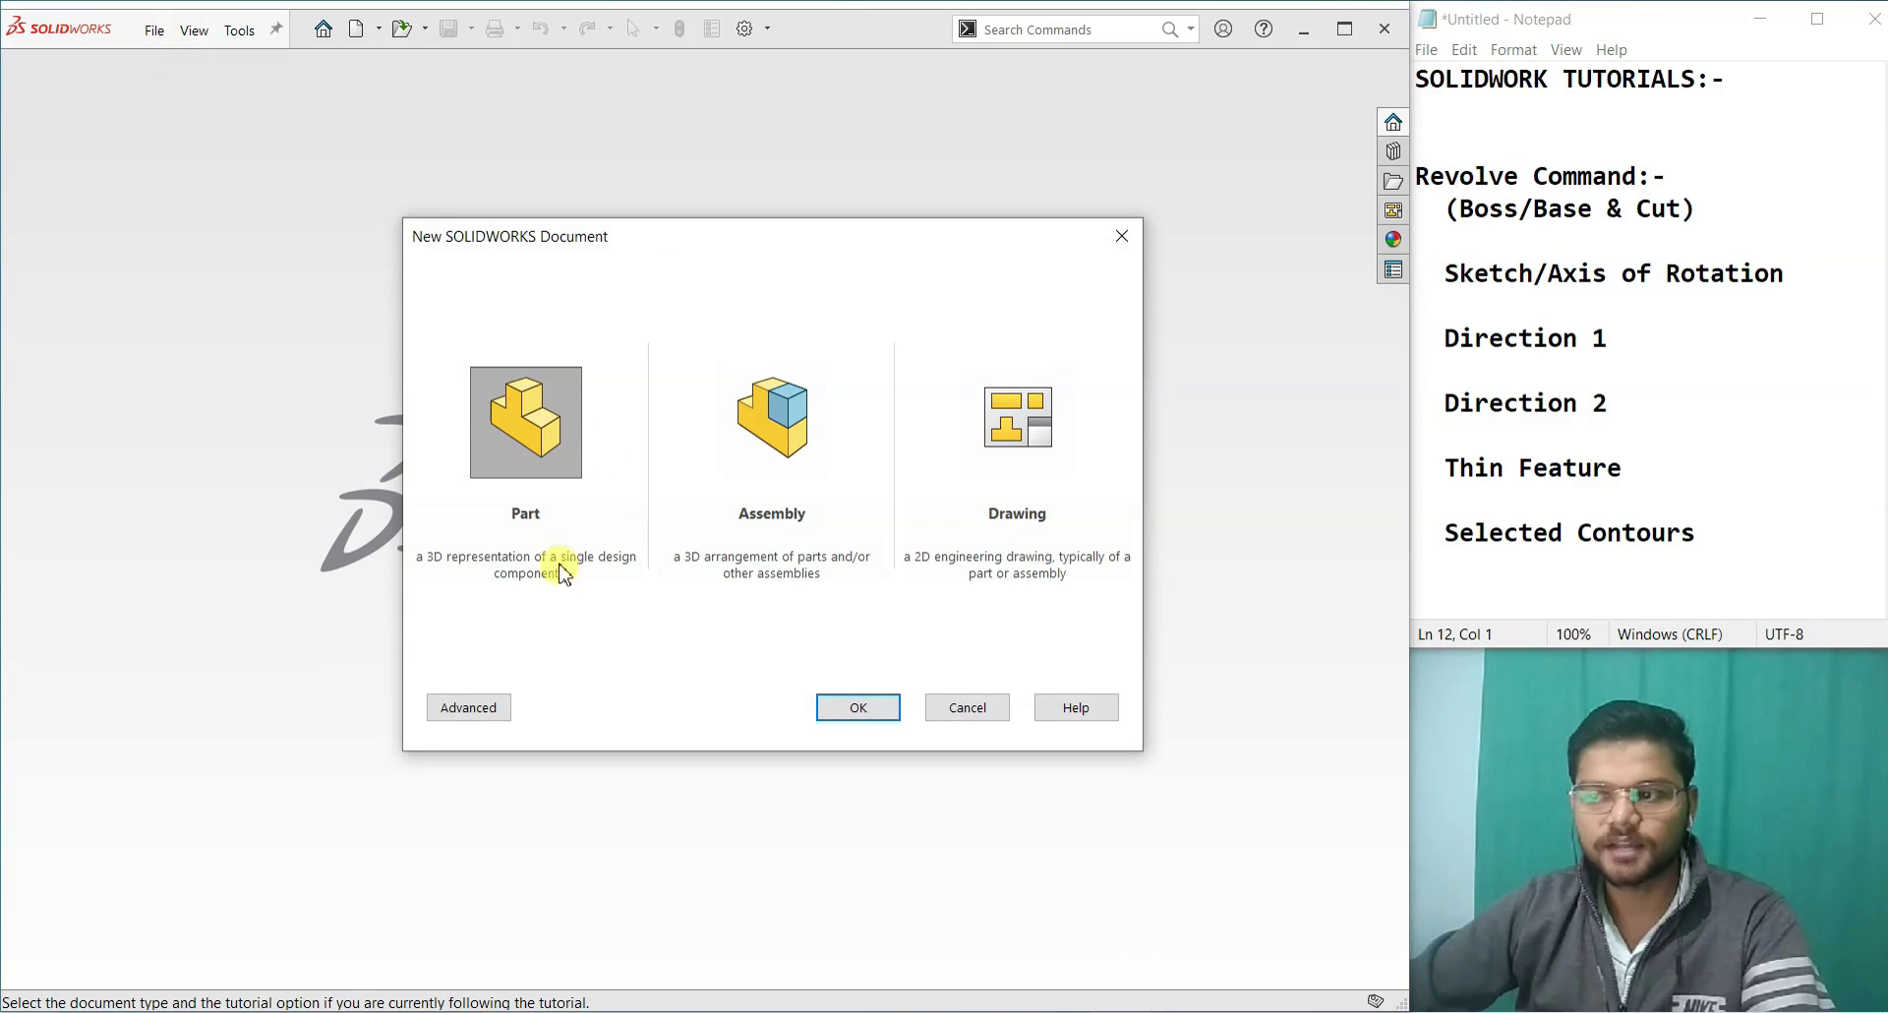
left_click(851, 708)
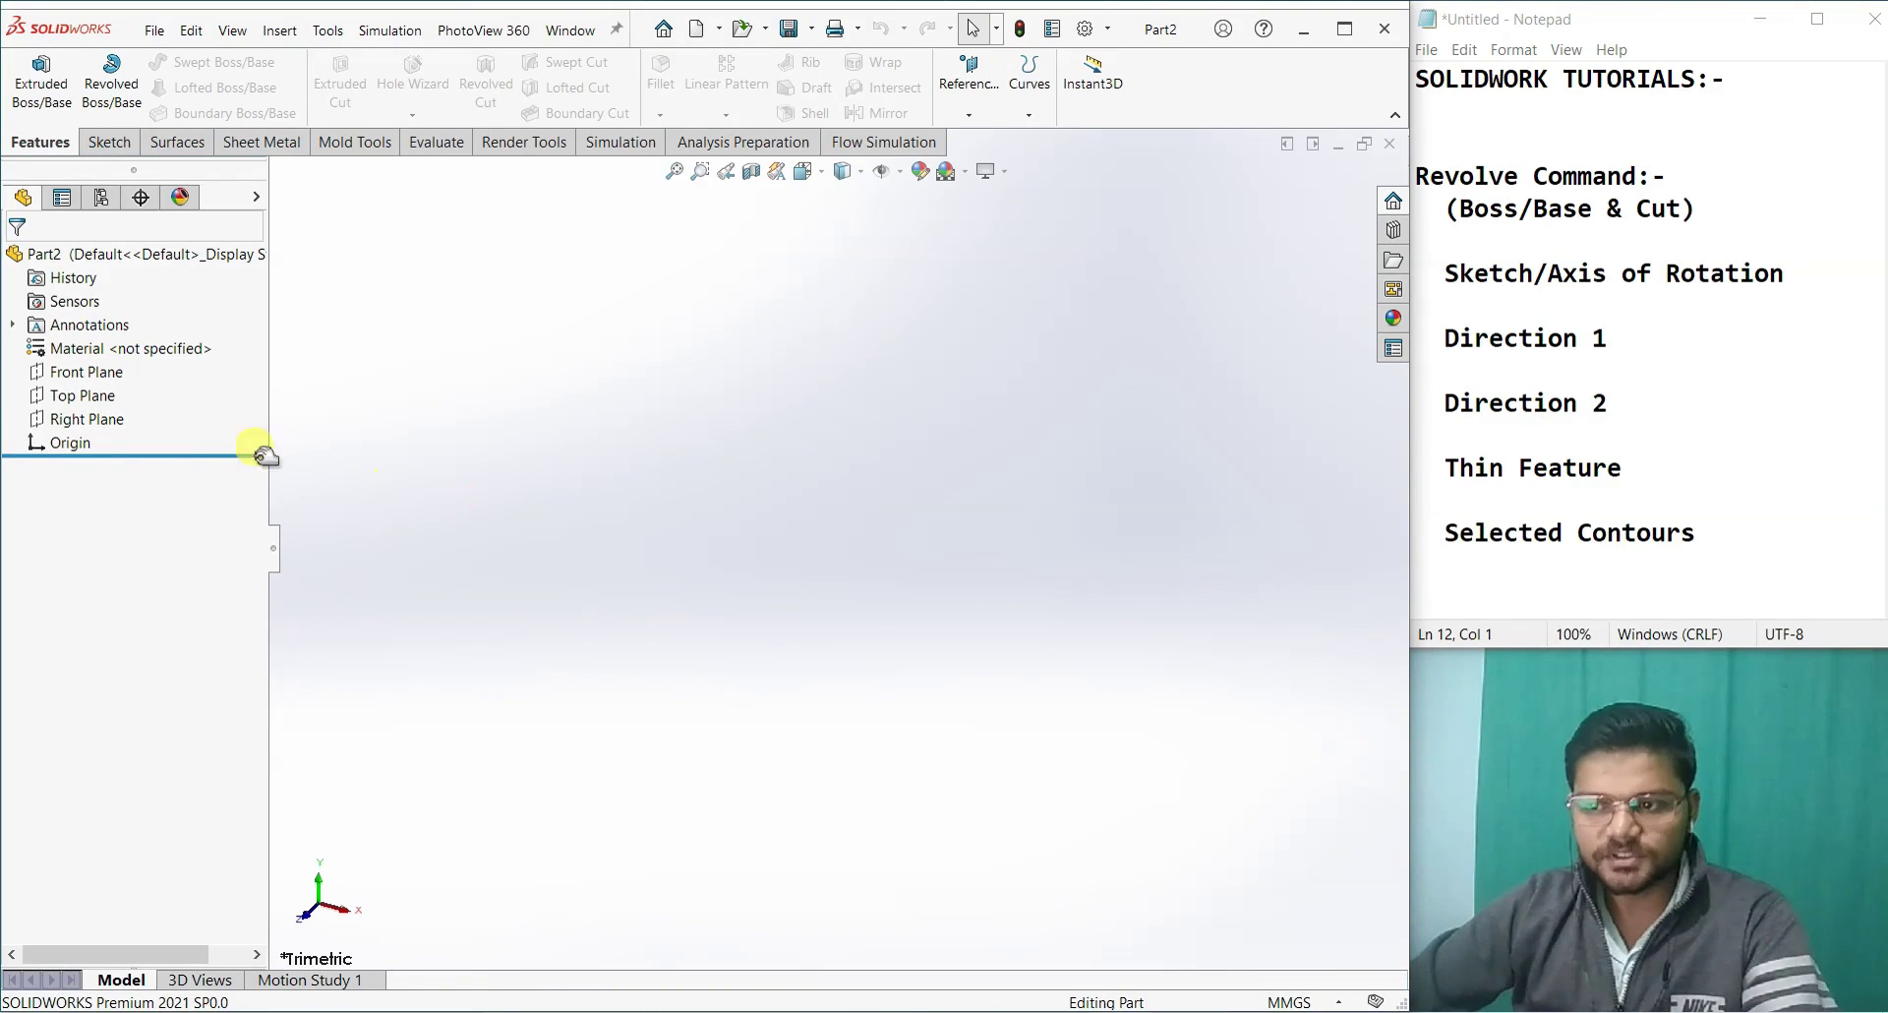
left_click(94, 372)
left_click(113, 364)
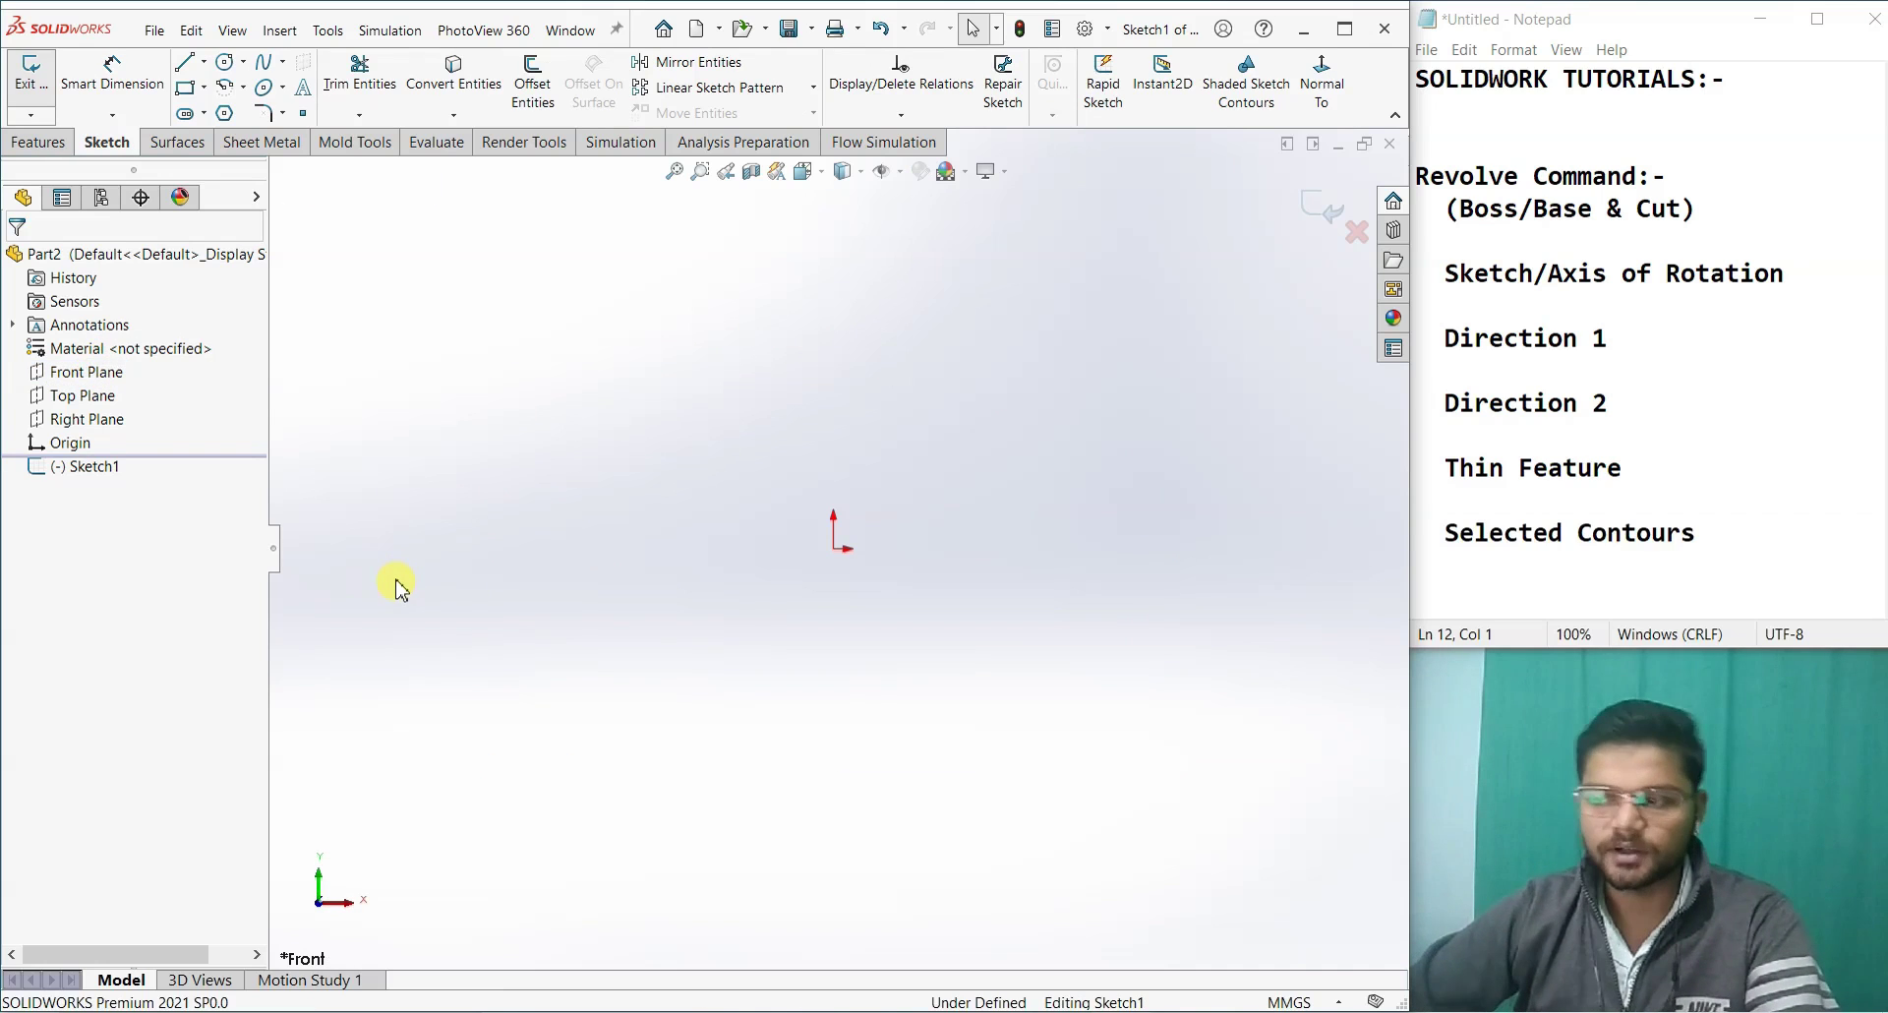
Step: Draw two infinite construction centerlines, one vertical and one horizontal, through the sketch origin
left_click(204, 62)
left_click(231, 115)
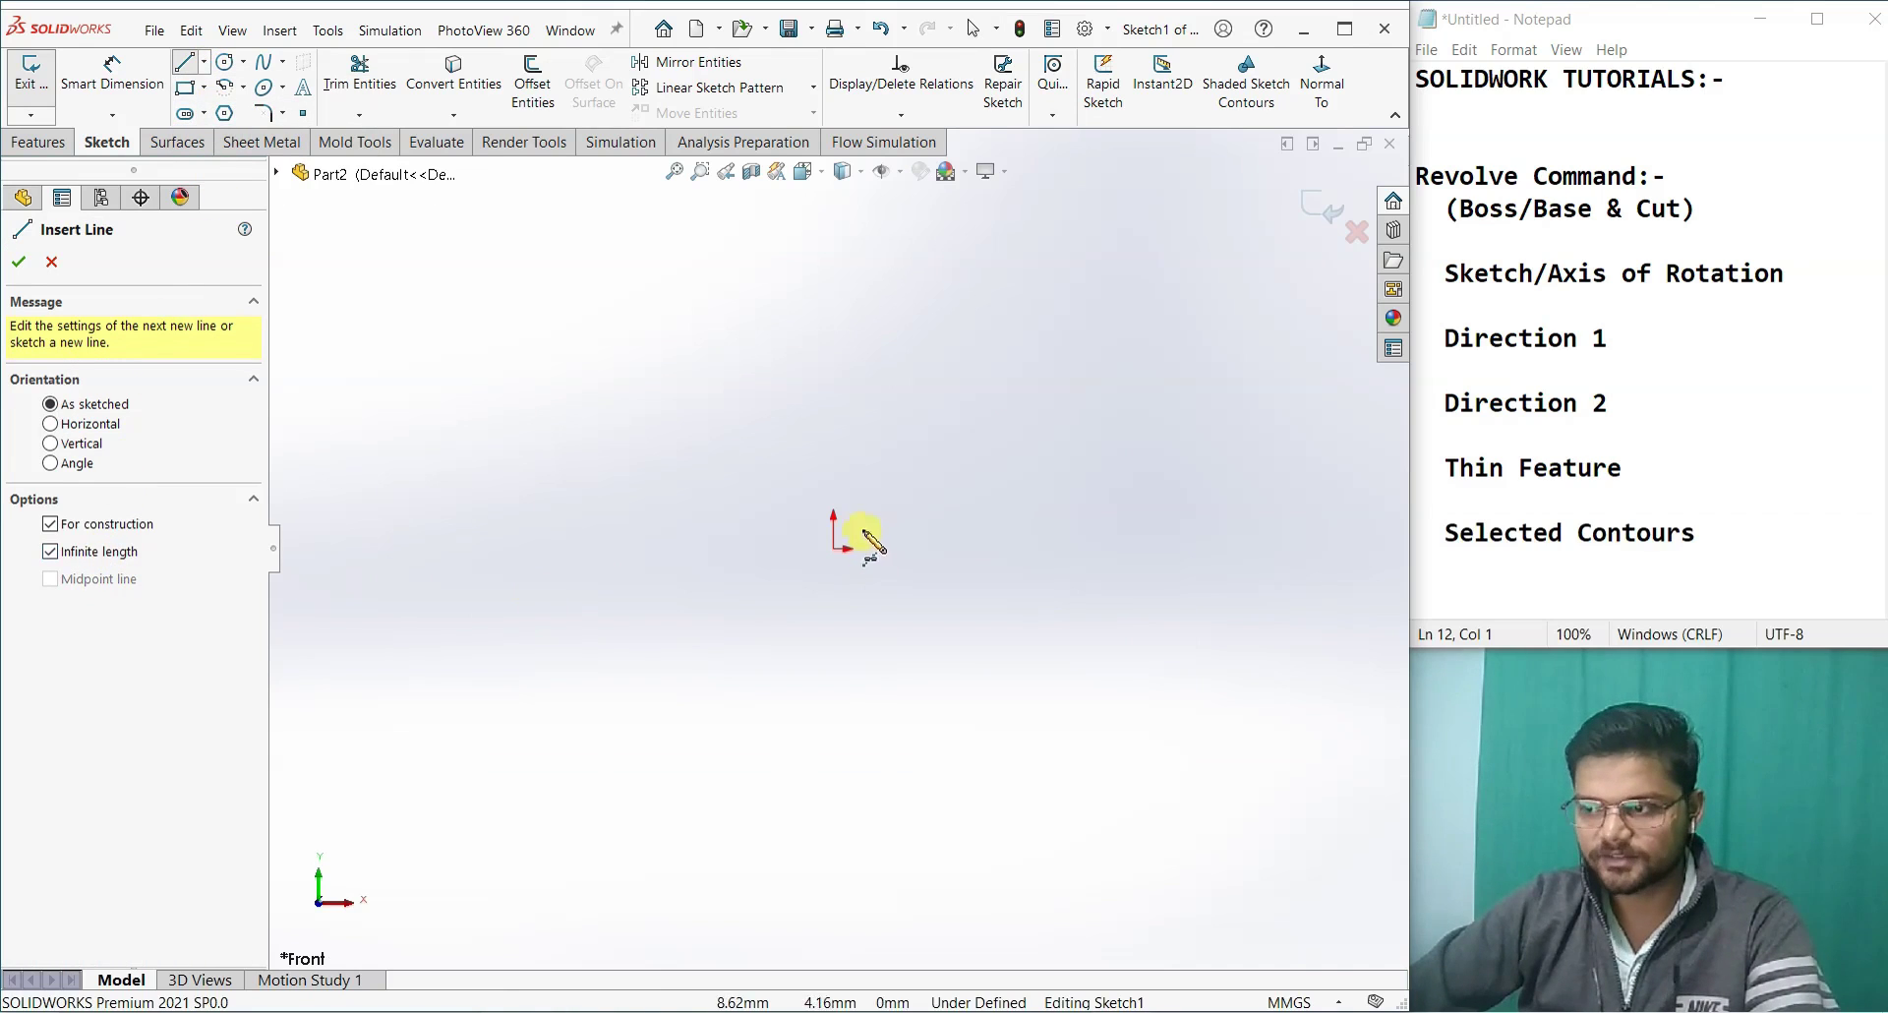
left_click(834, 547)
left_click(836, 439)
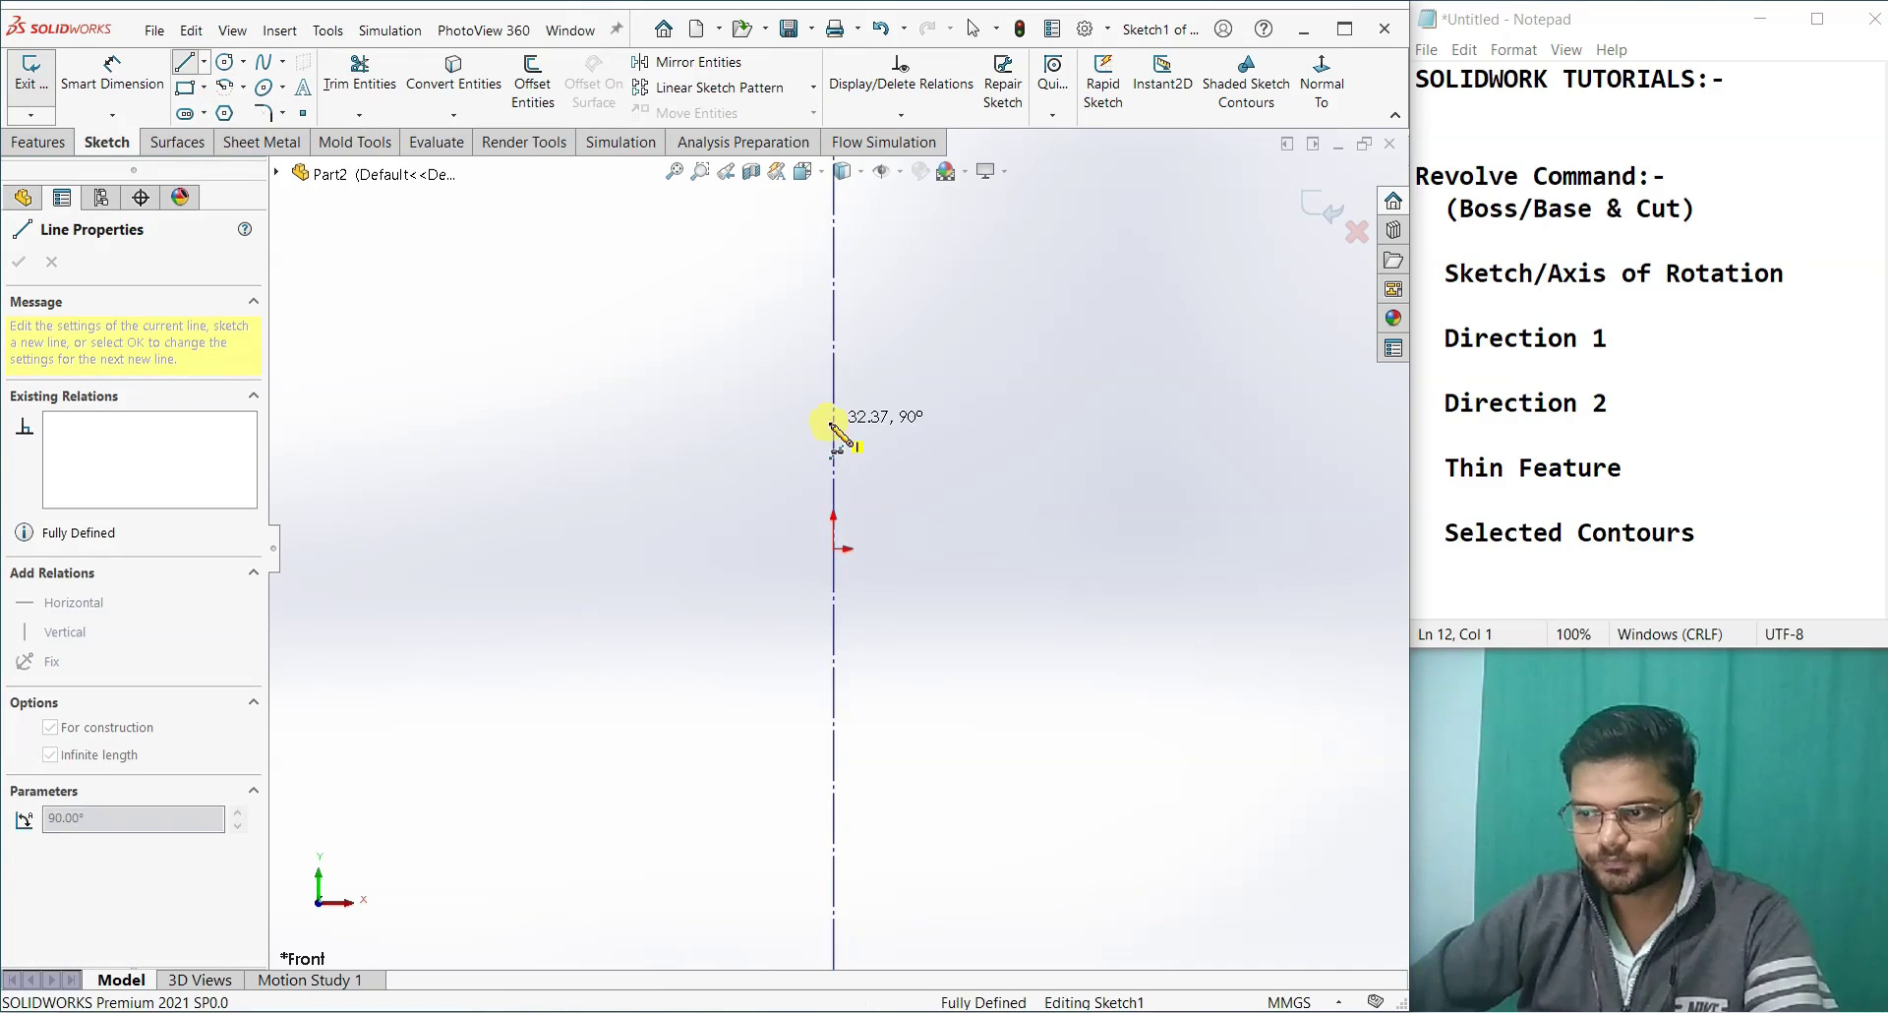
left_click(834, 548)
left_click(757, 551)
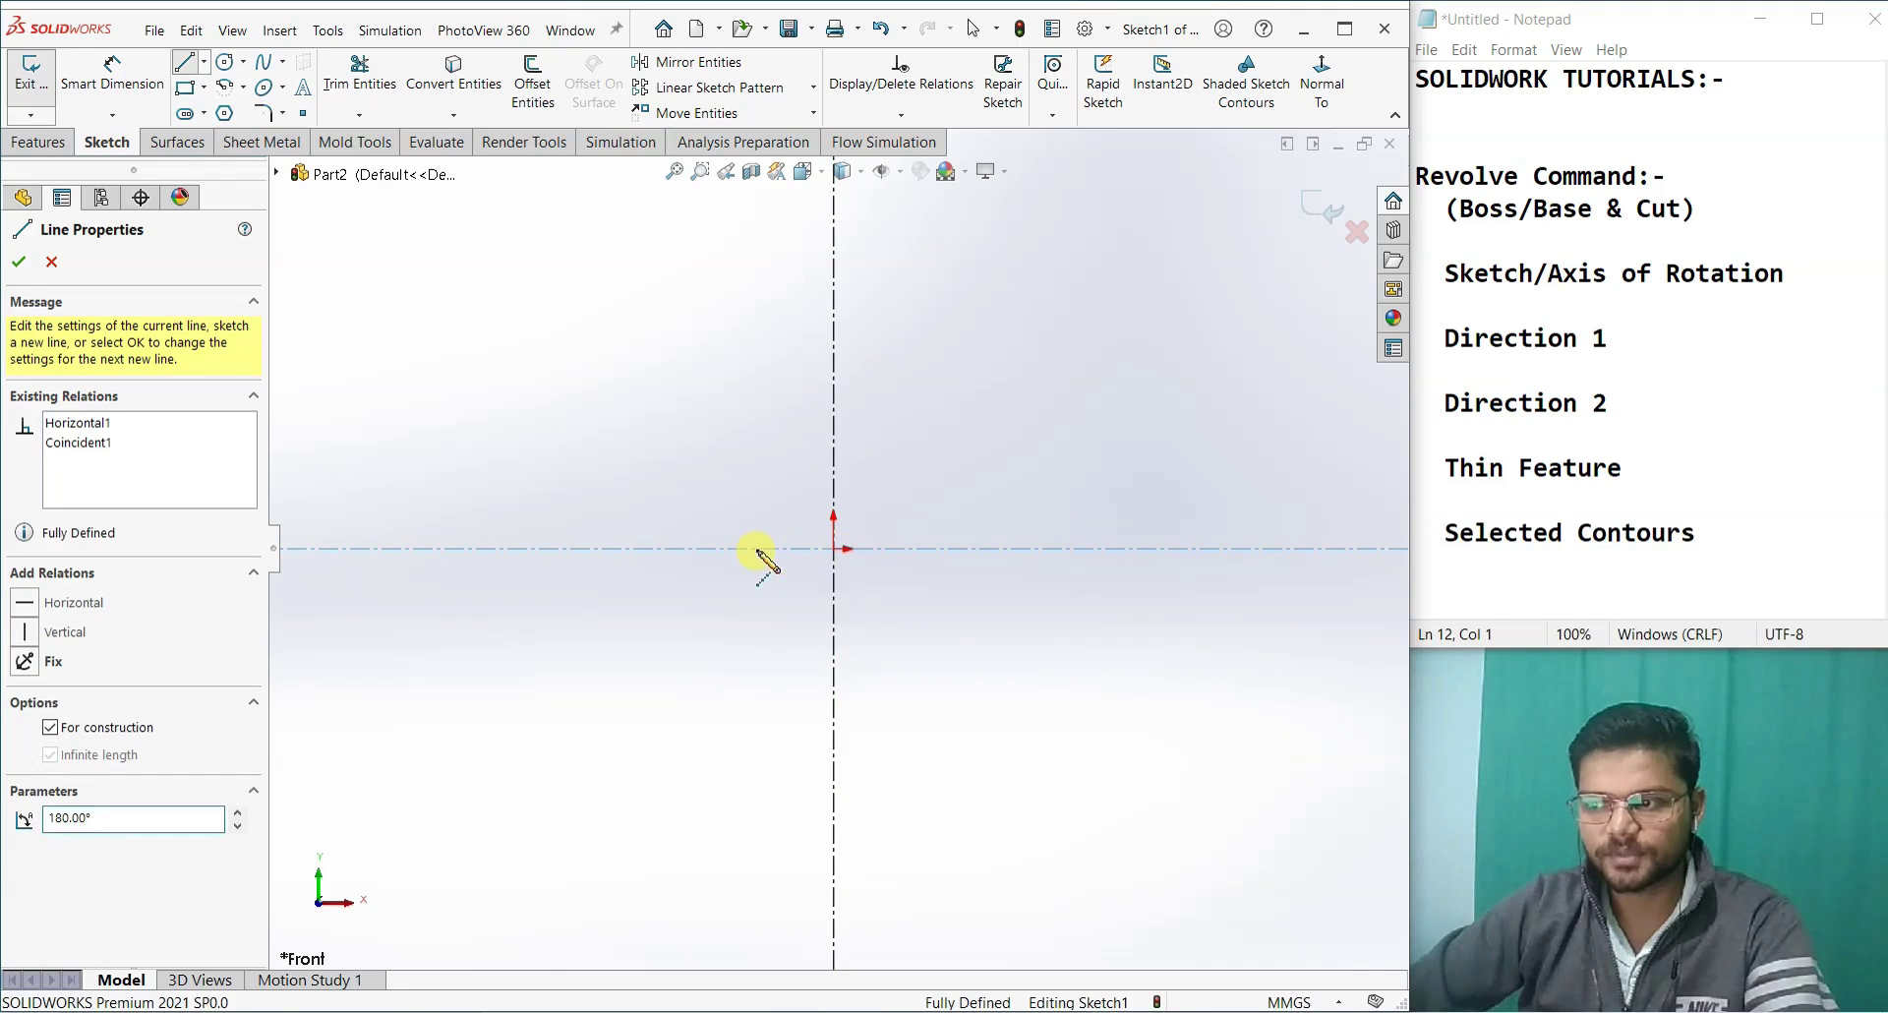
key("Escape")
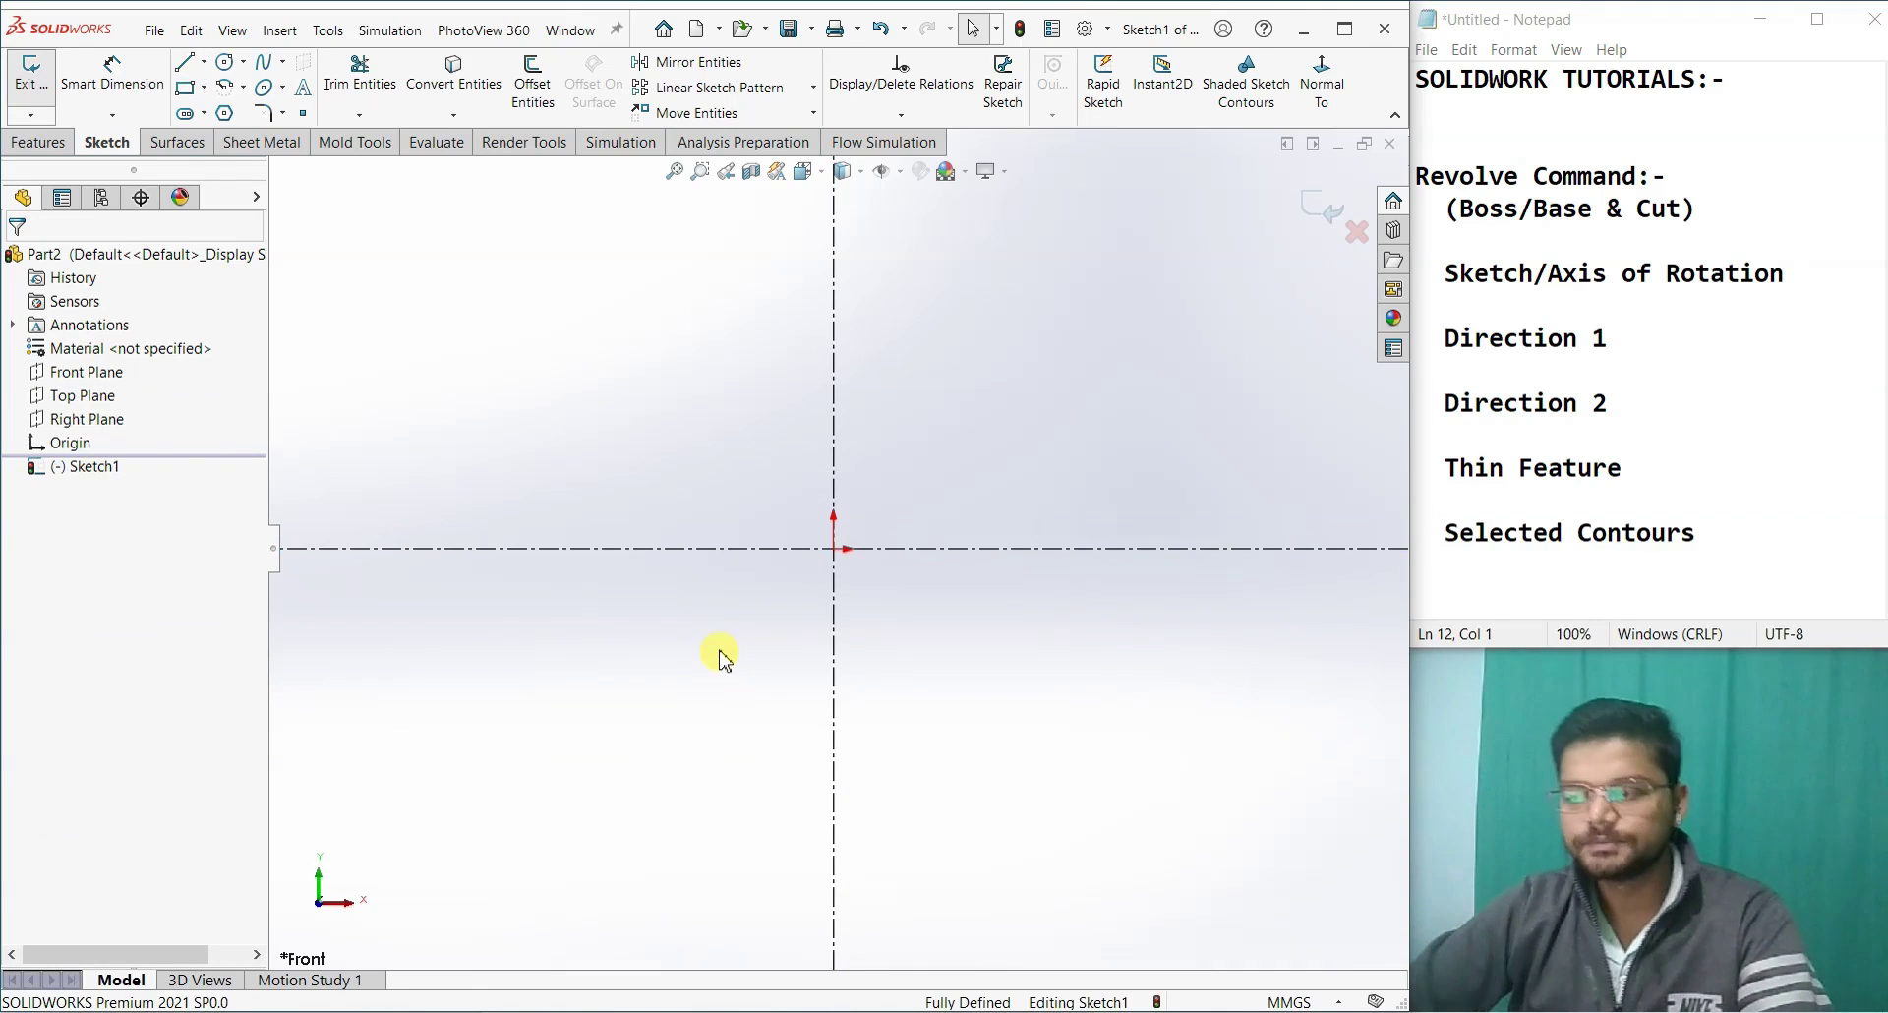
scroll(1018, 372, "down", 1)
Step: Draw the profile's left edge, its bottom along the horizontal centerline, and the right edge with the first groove
left_click(188, 72)
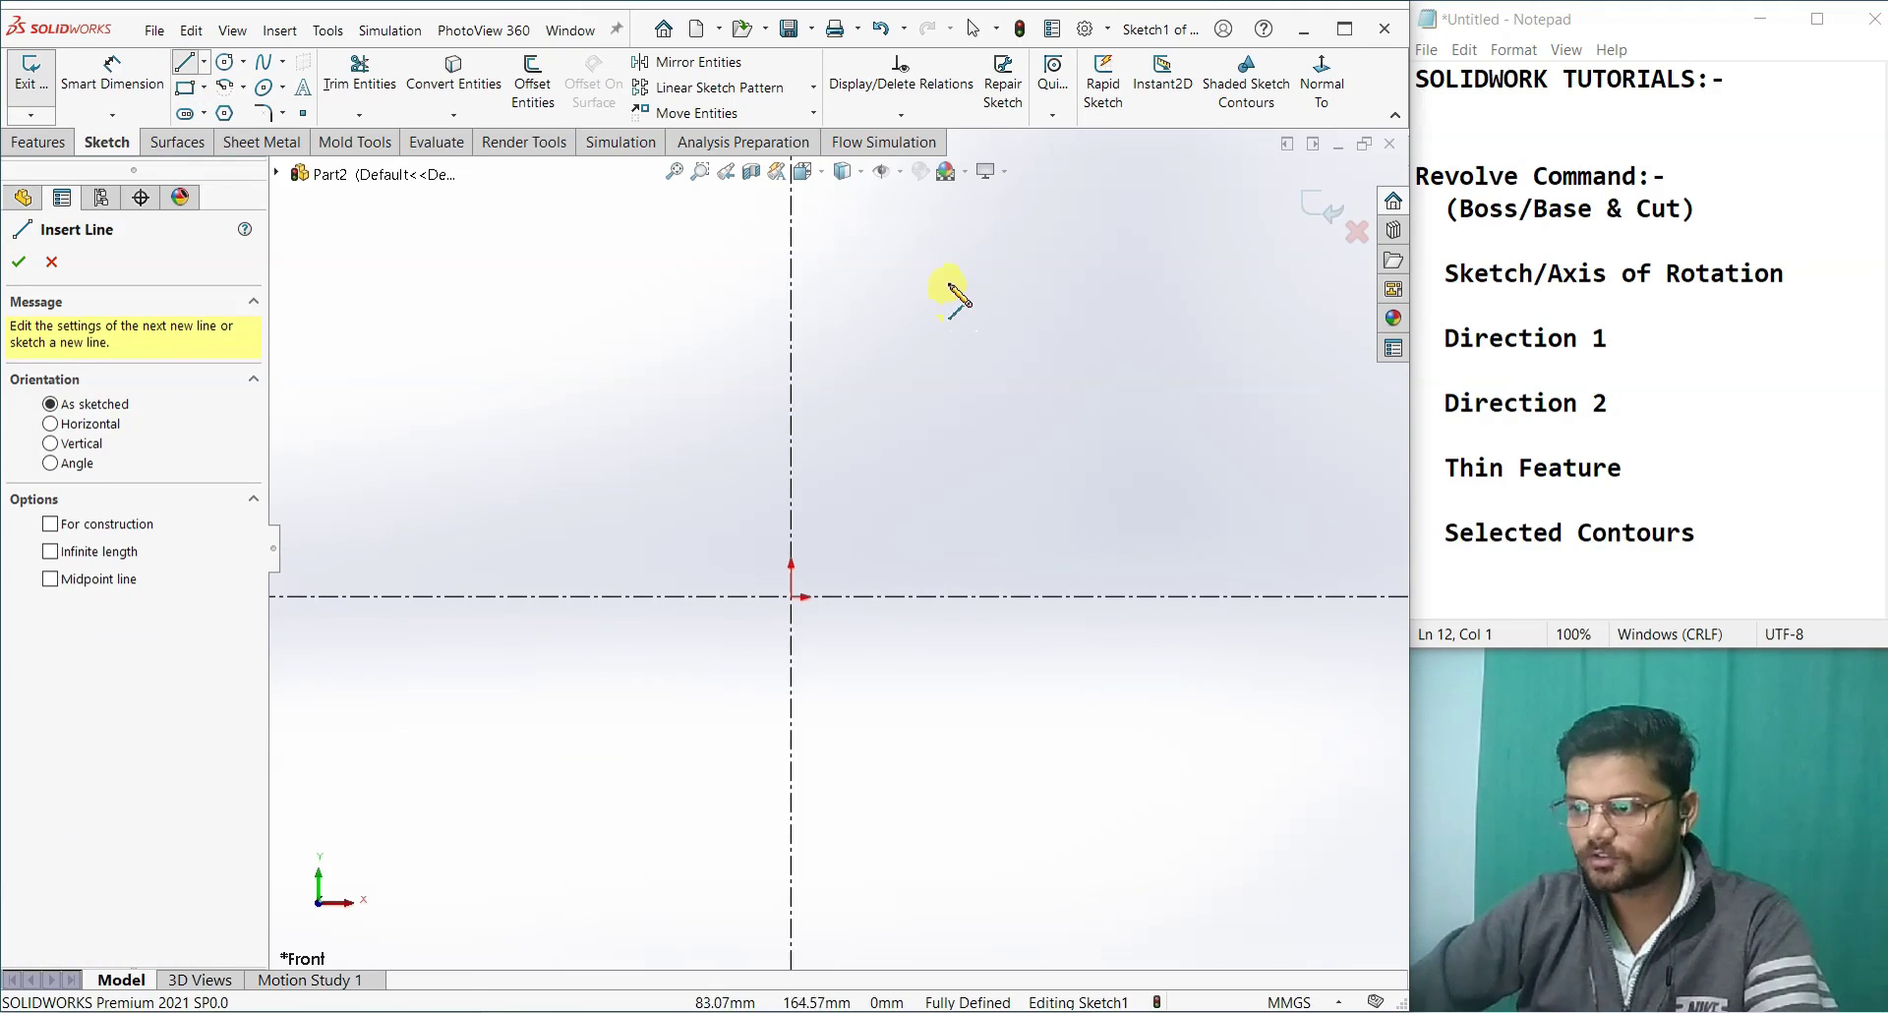
left_click(944, 260)
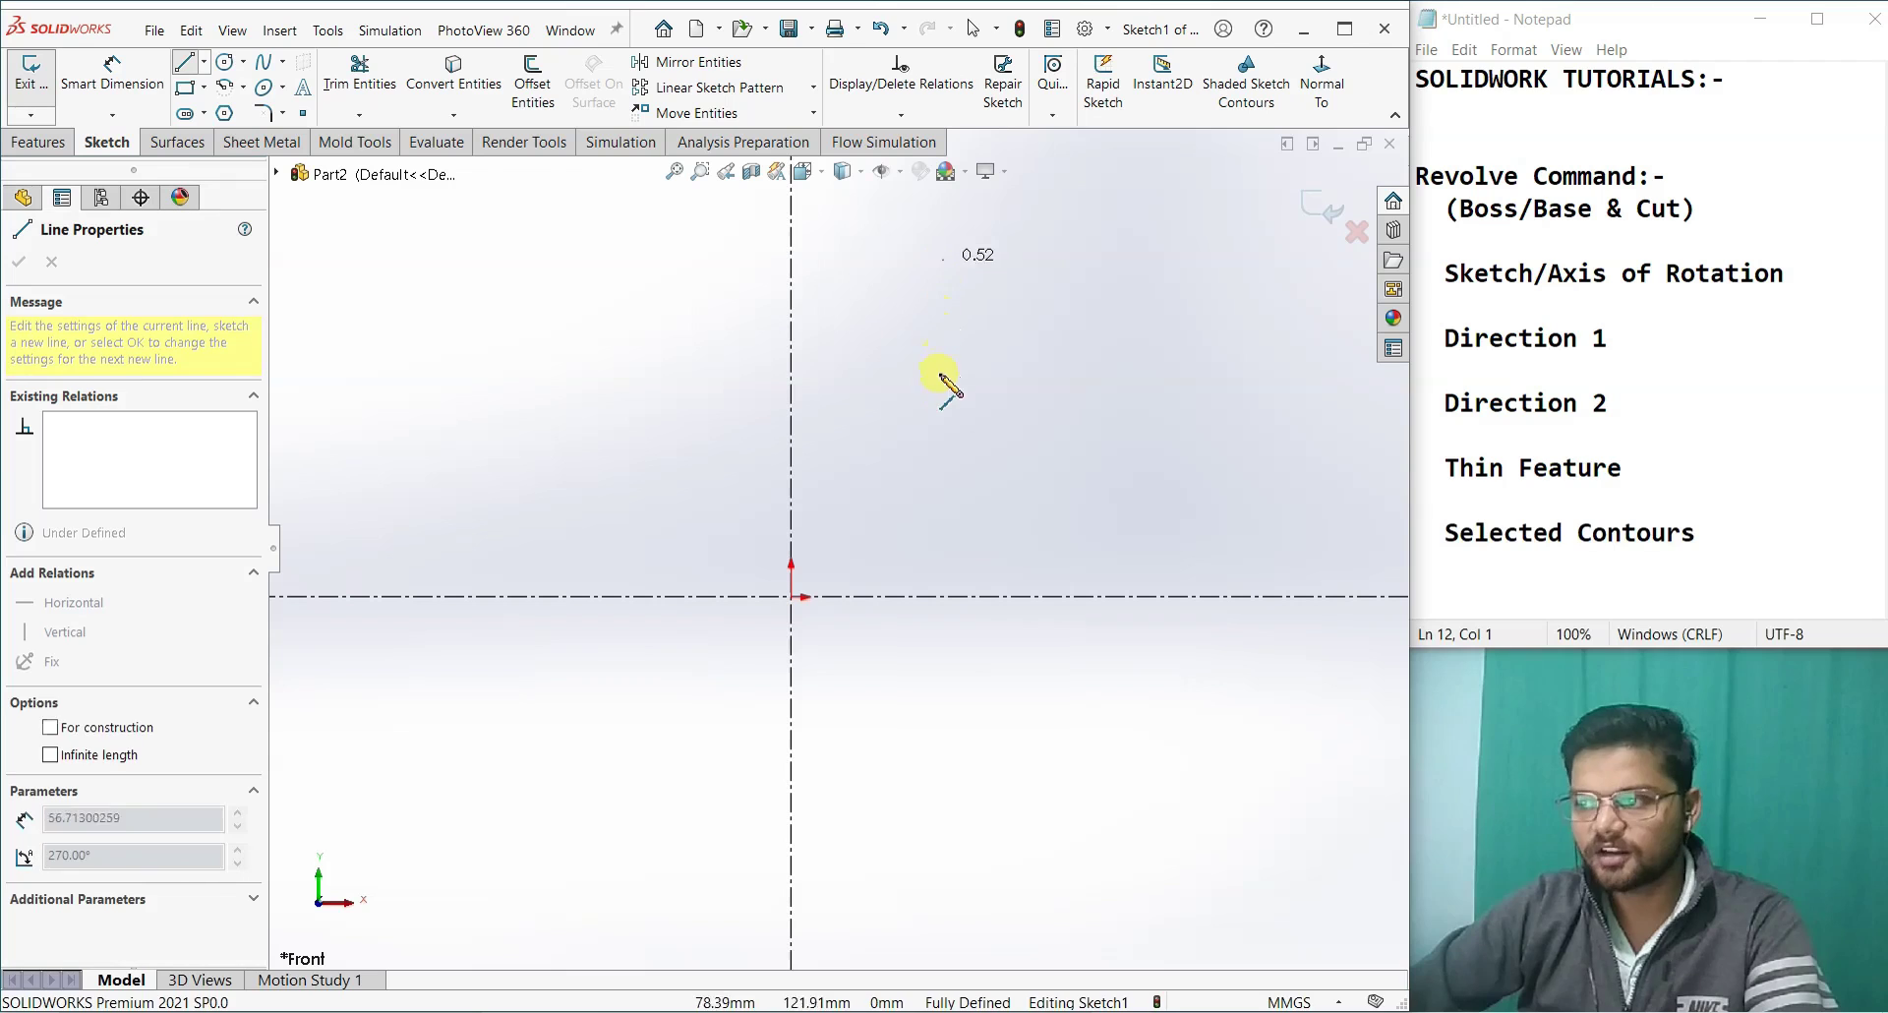
left_click(943, 596)
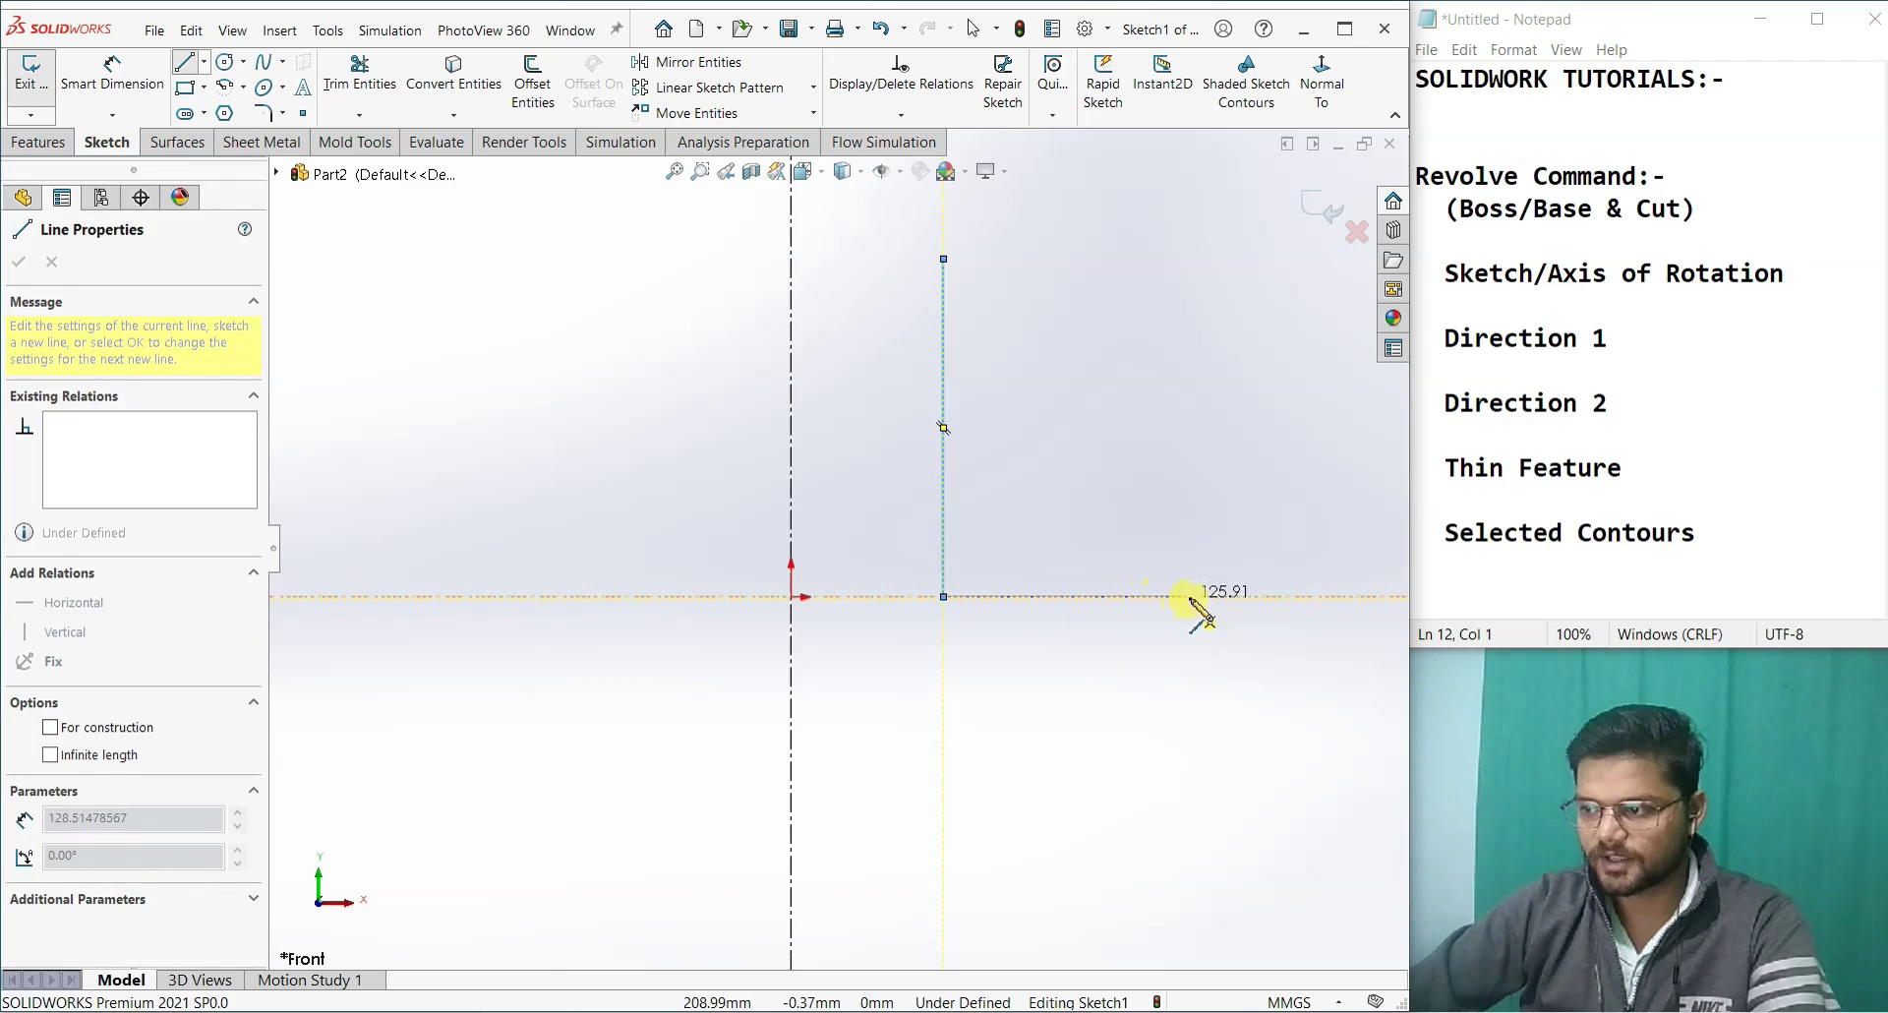
left_click(1139, 596)
left_click(1138, 428)
left_click(1111, 430)
left_click(1093, 406)
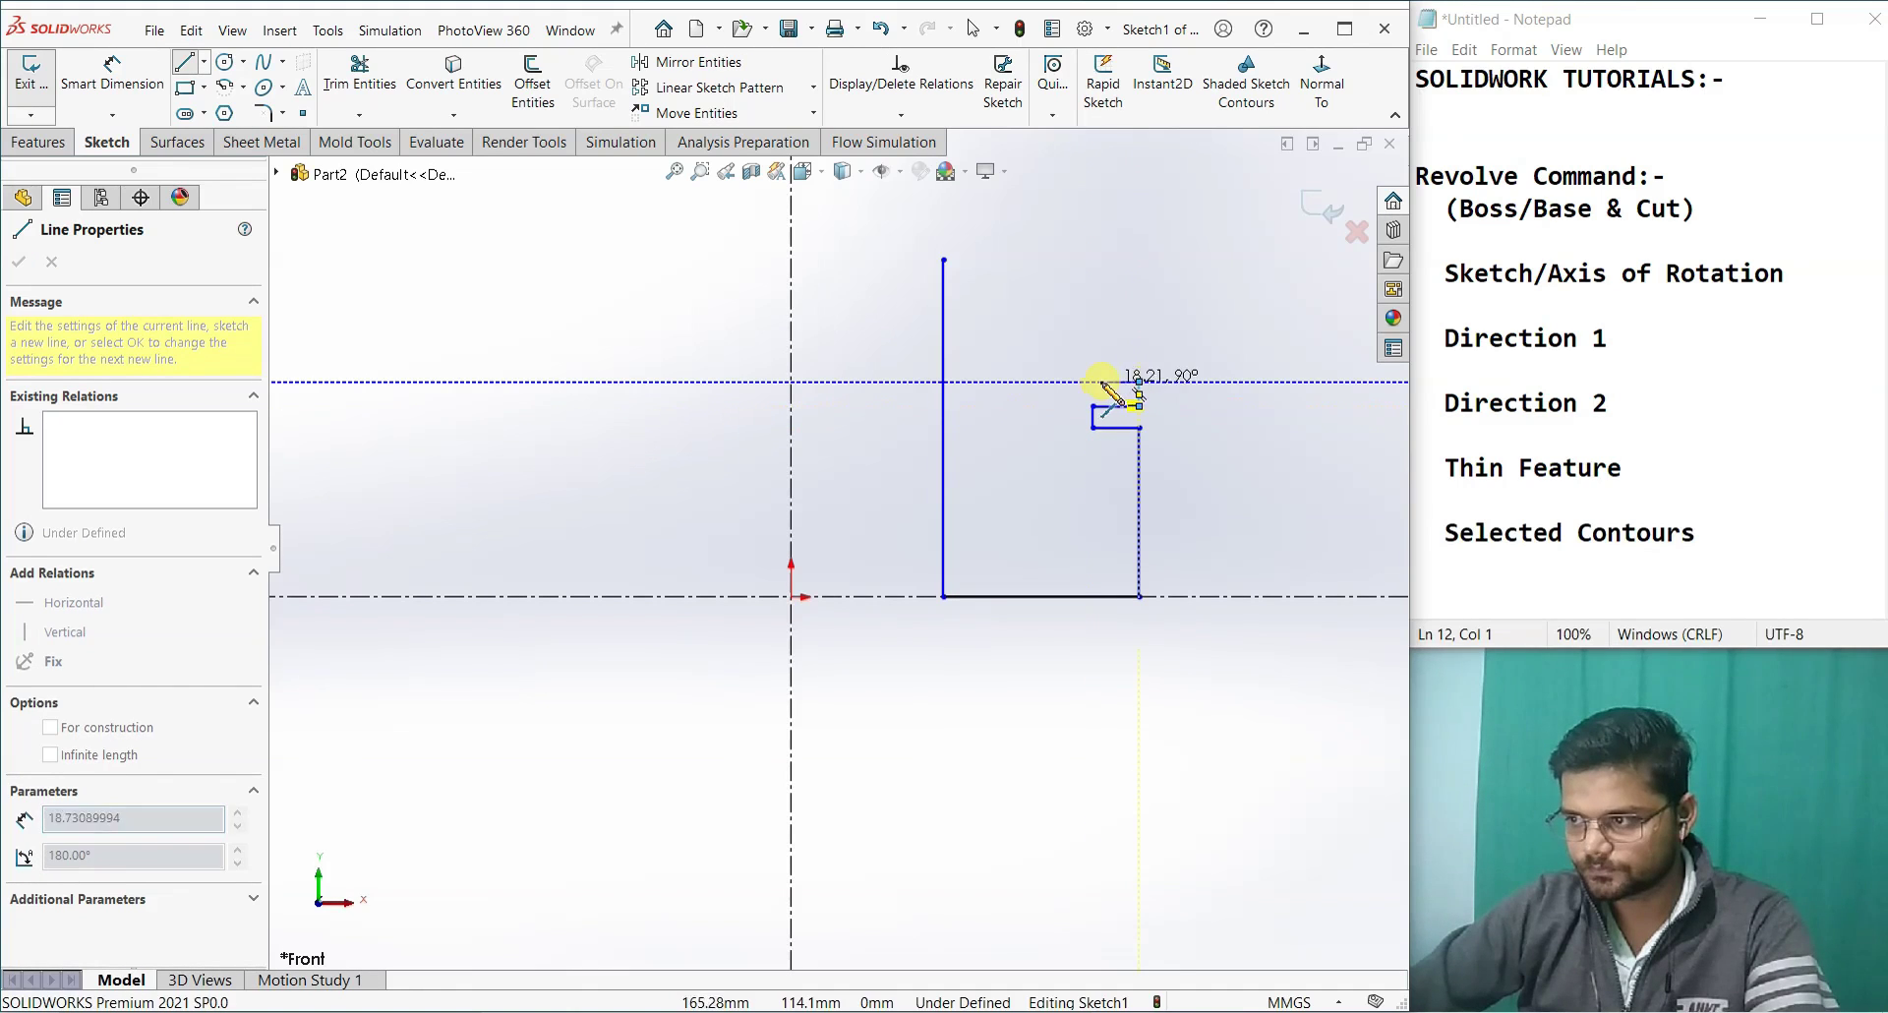
left_click(1139, 382)
Step: Add the second, third and fourth grooves, then close the profile with a sloped top edge
left_click(1092, 381)
left_click(1093, 363)
left_click(1139, 364)
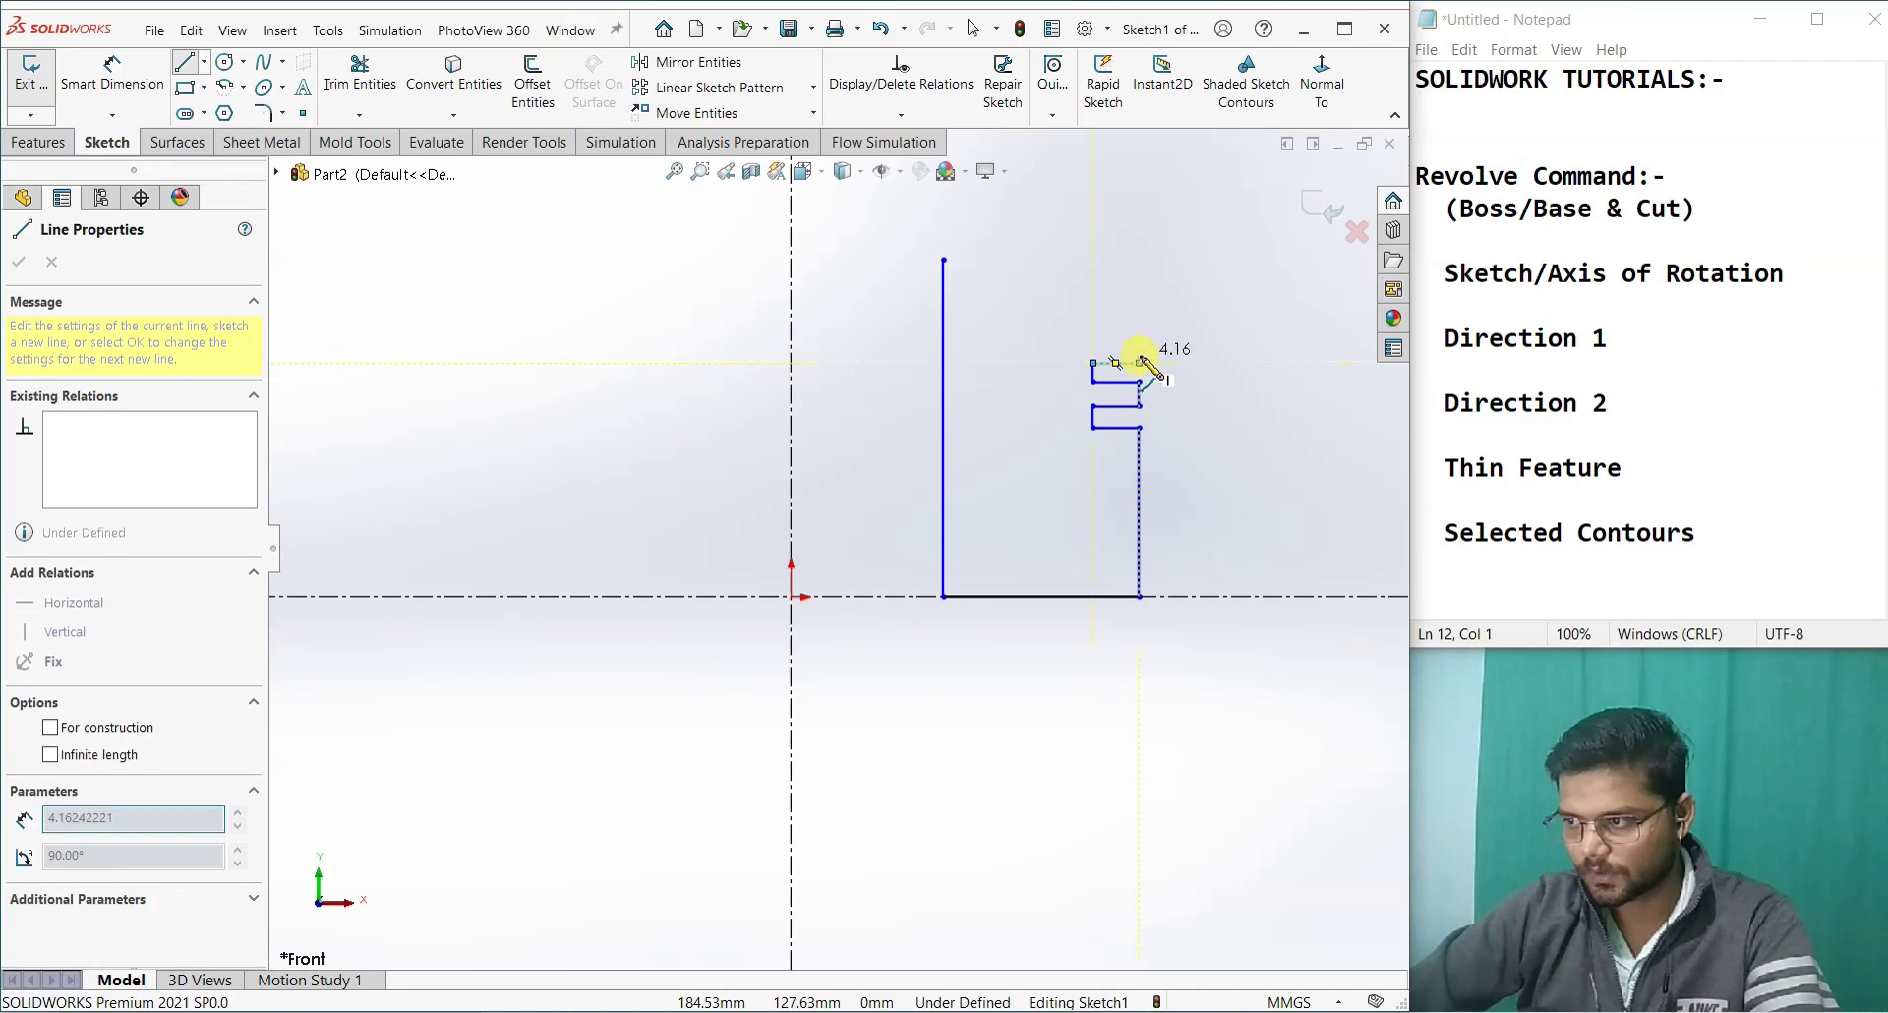
left_click(1139, 343)
left_click(1093, 342)
left_click(1093, 325)
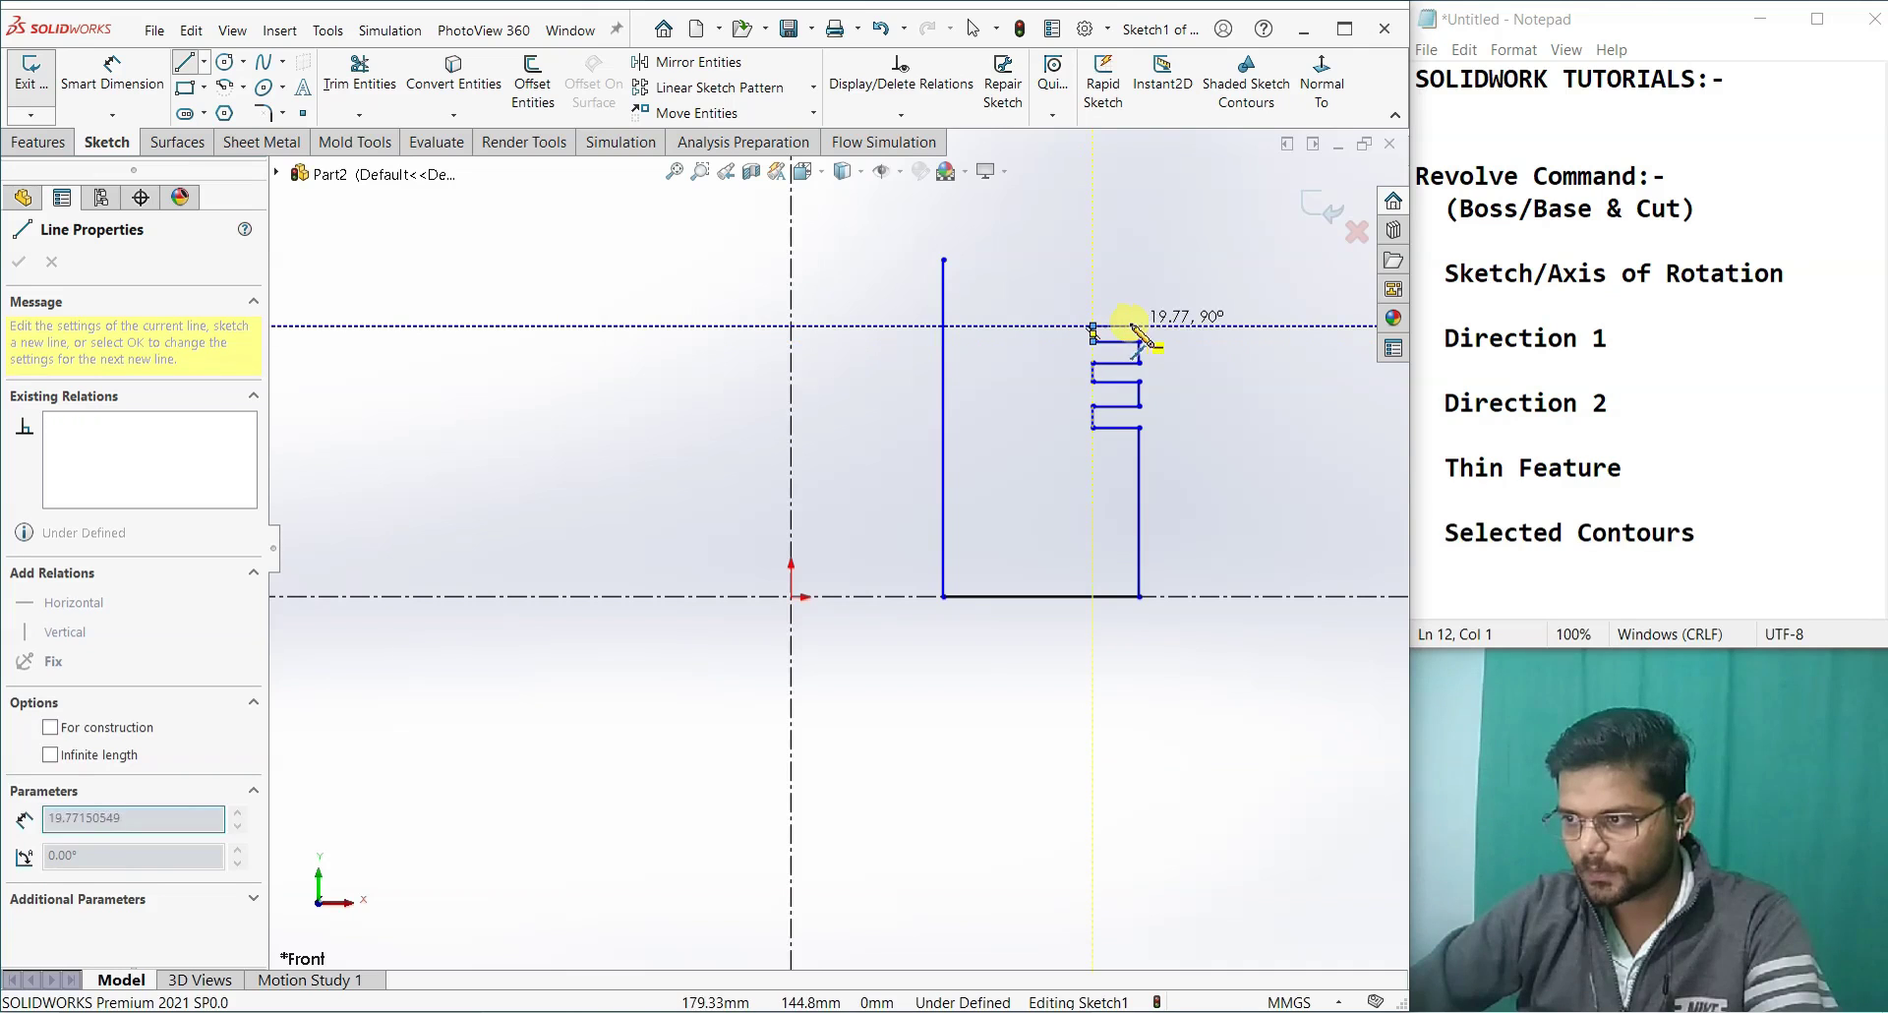
left_click(1139, 325)
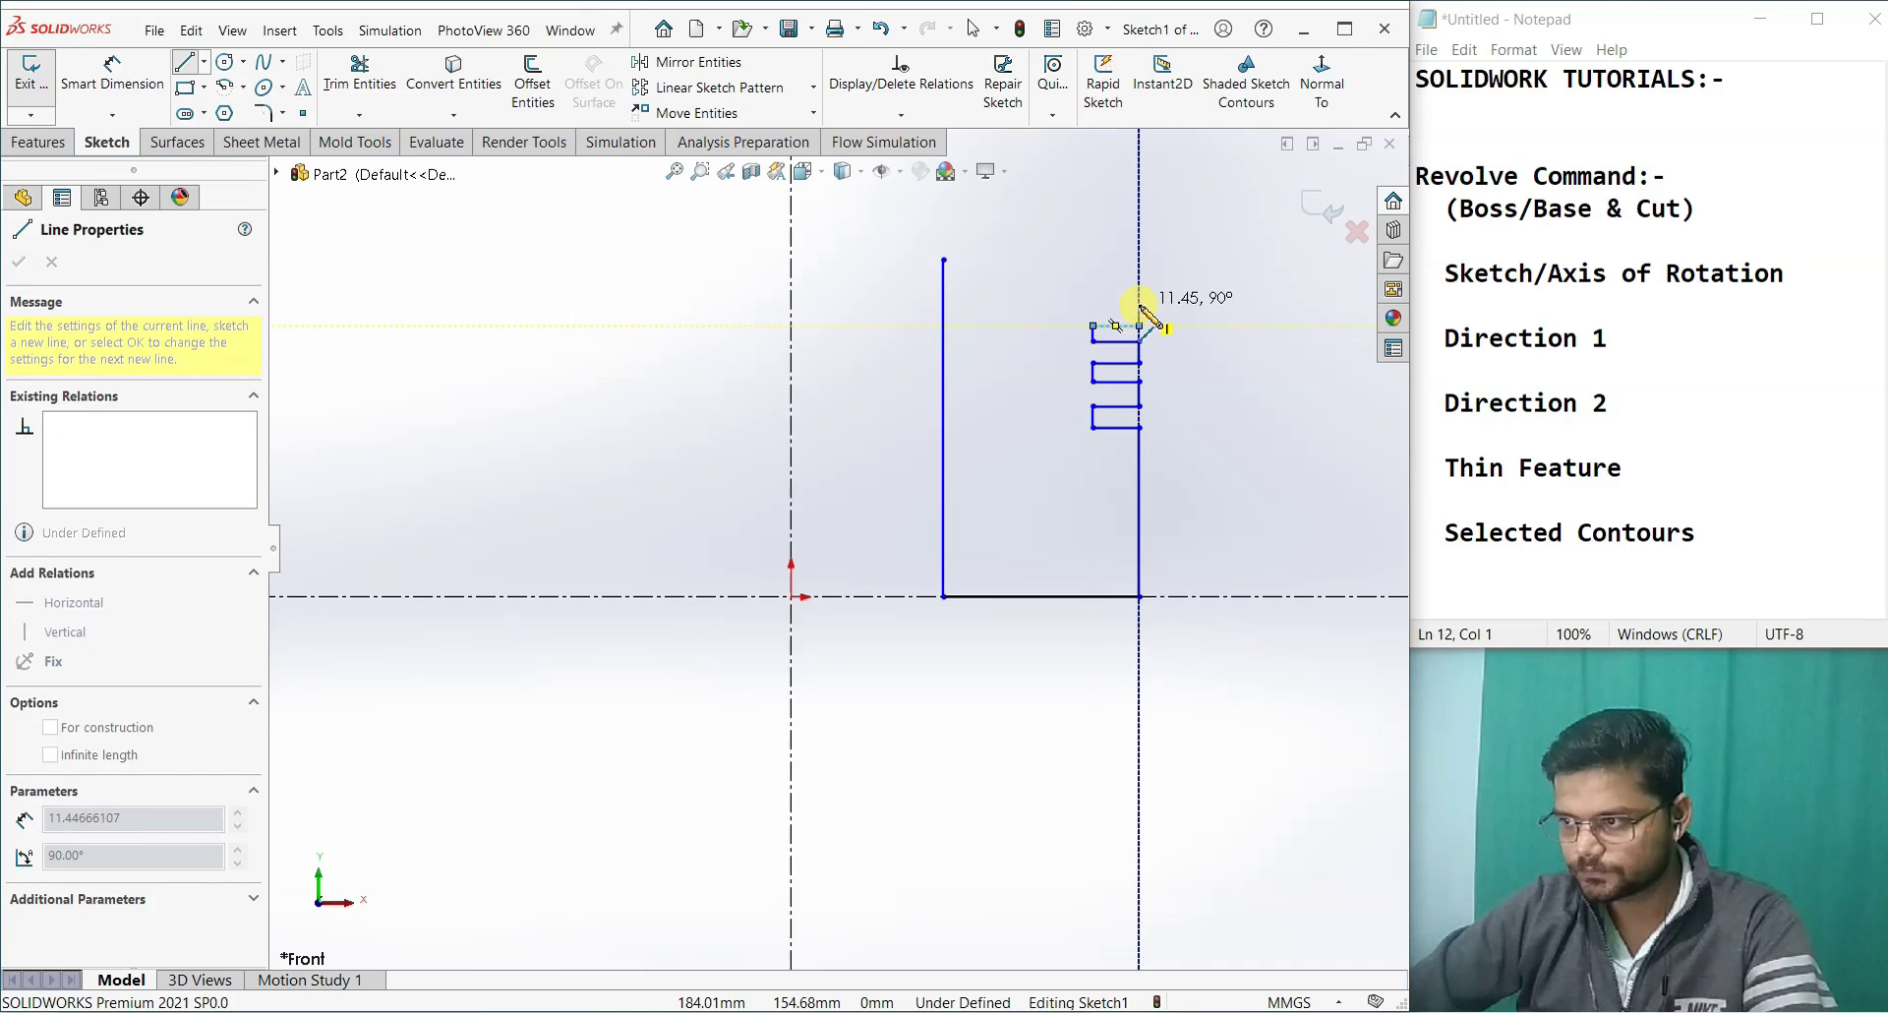
left_click(1094, 303)
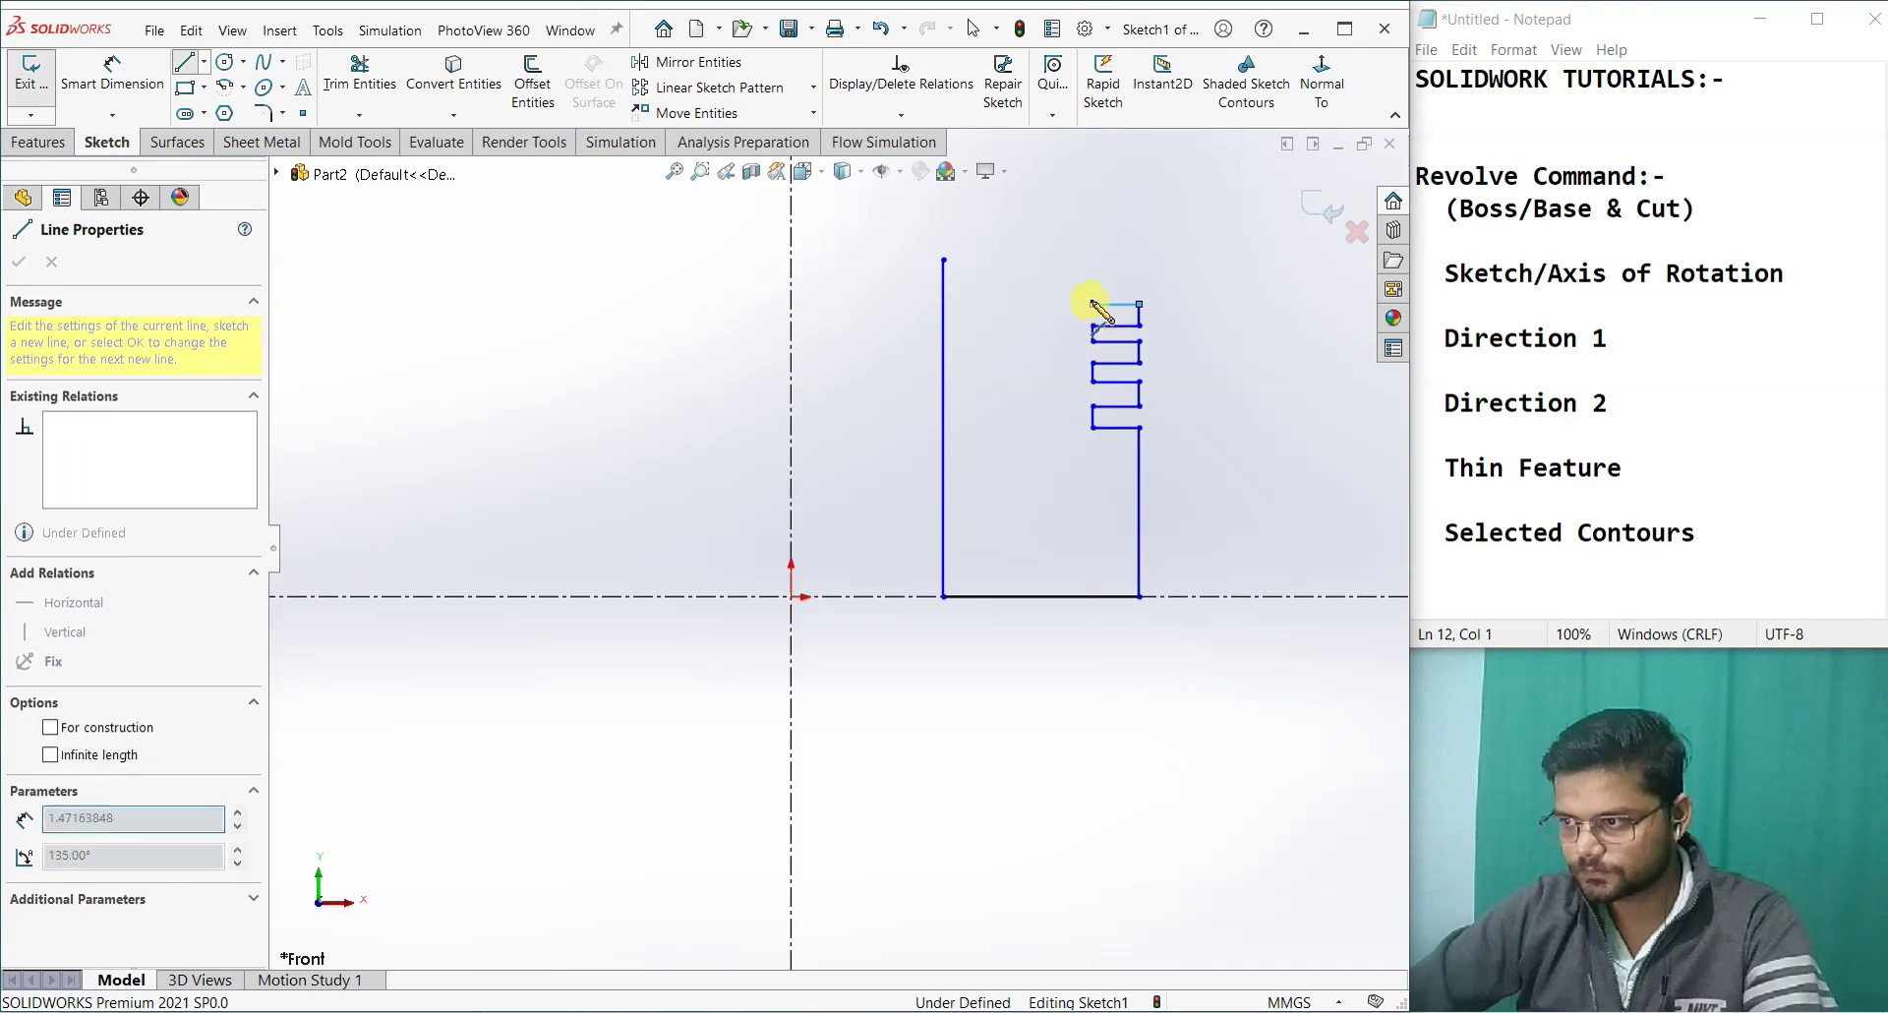
left_click(1093, 288)
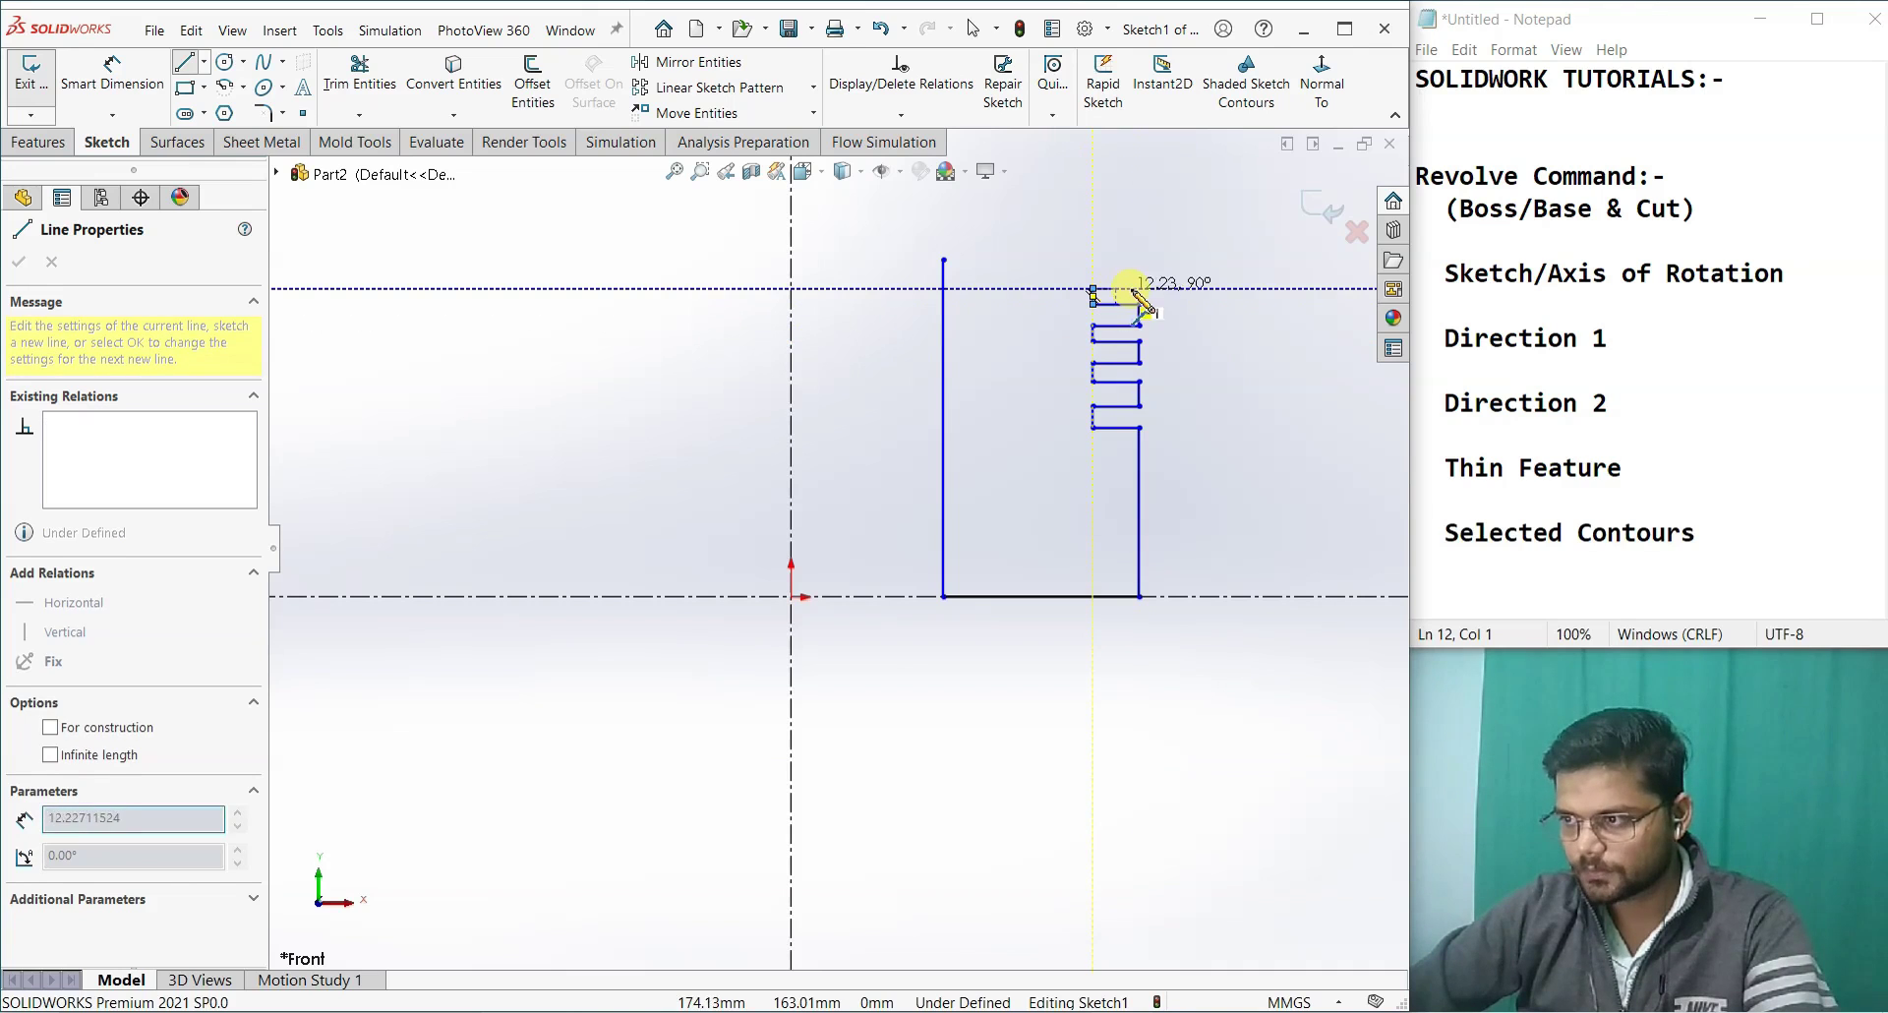
left_click(1139, 288)
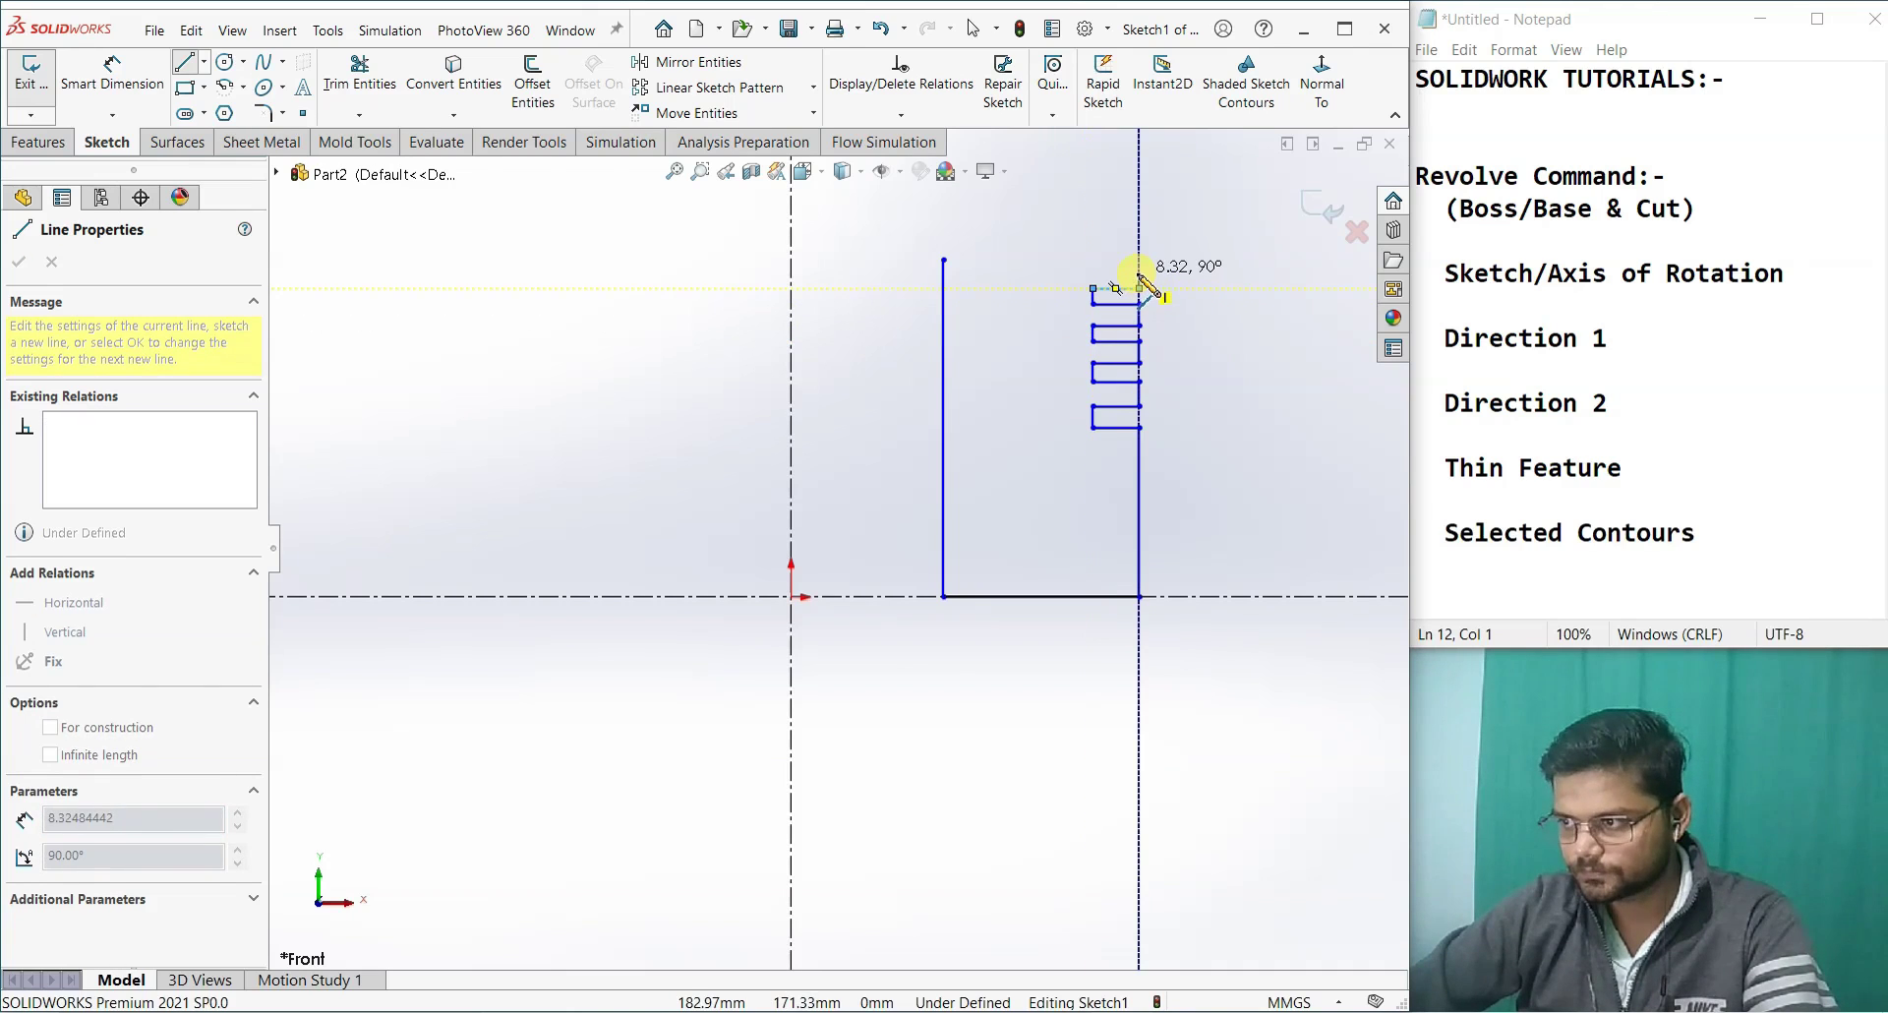
left_click(1139, 269)
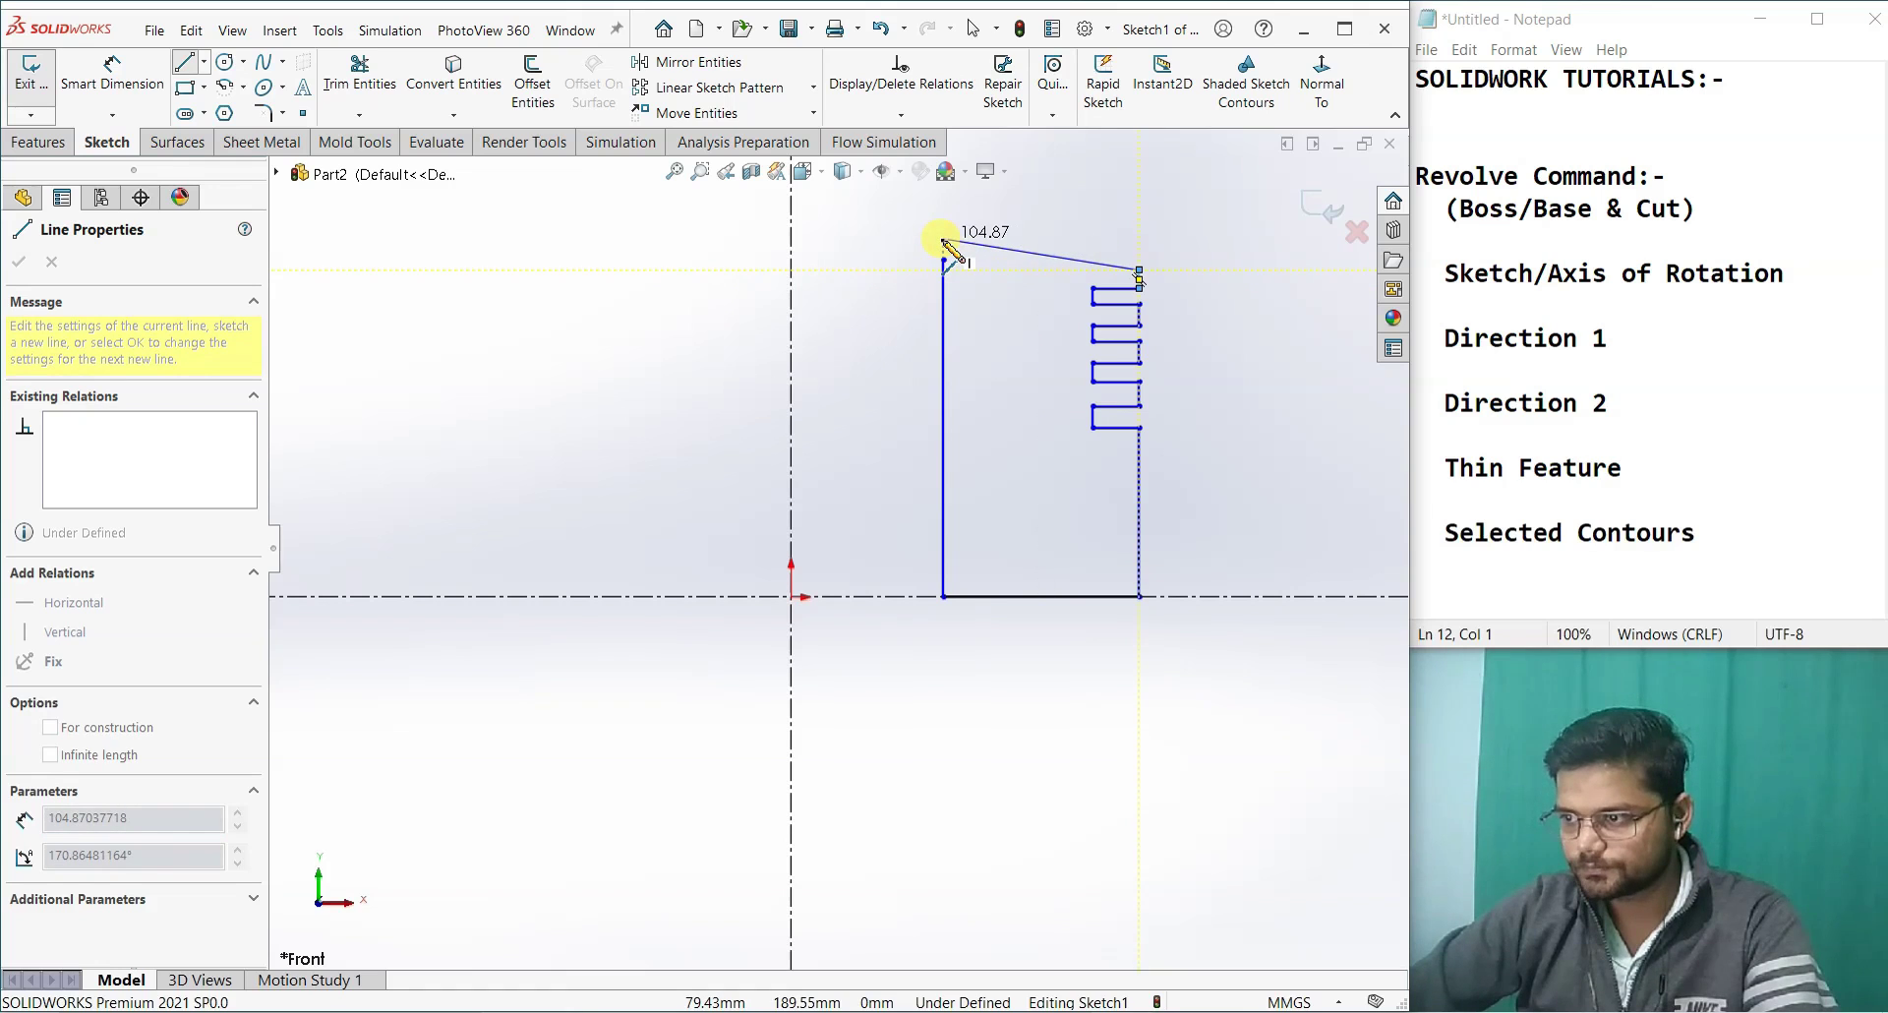
left_click(943, 239)
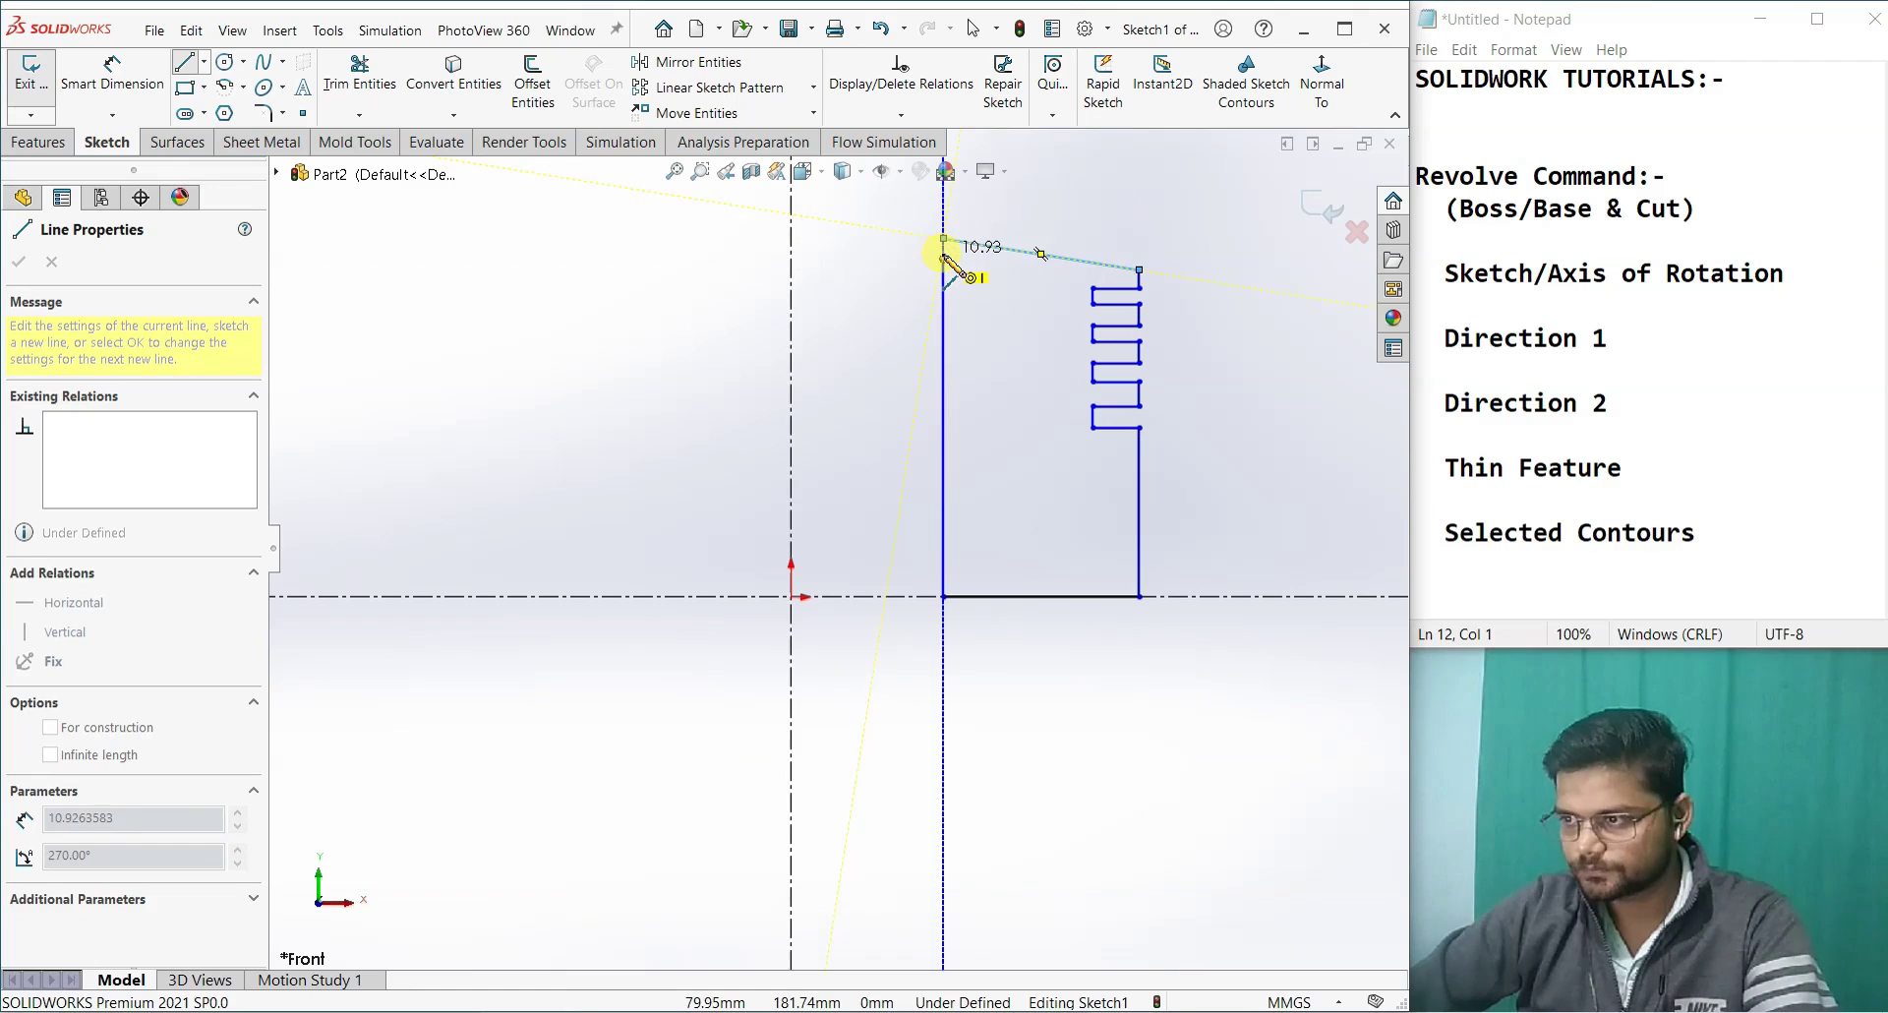
left_click(944, 259)
key("Escape")
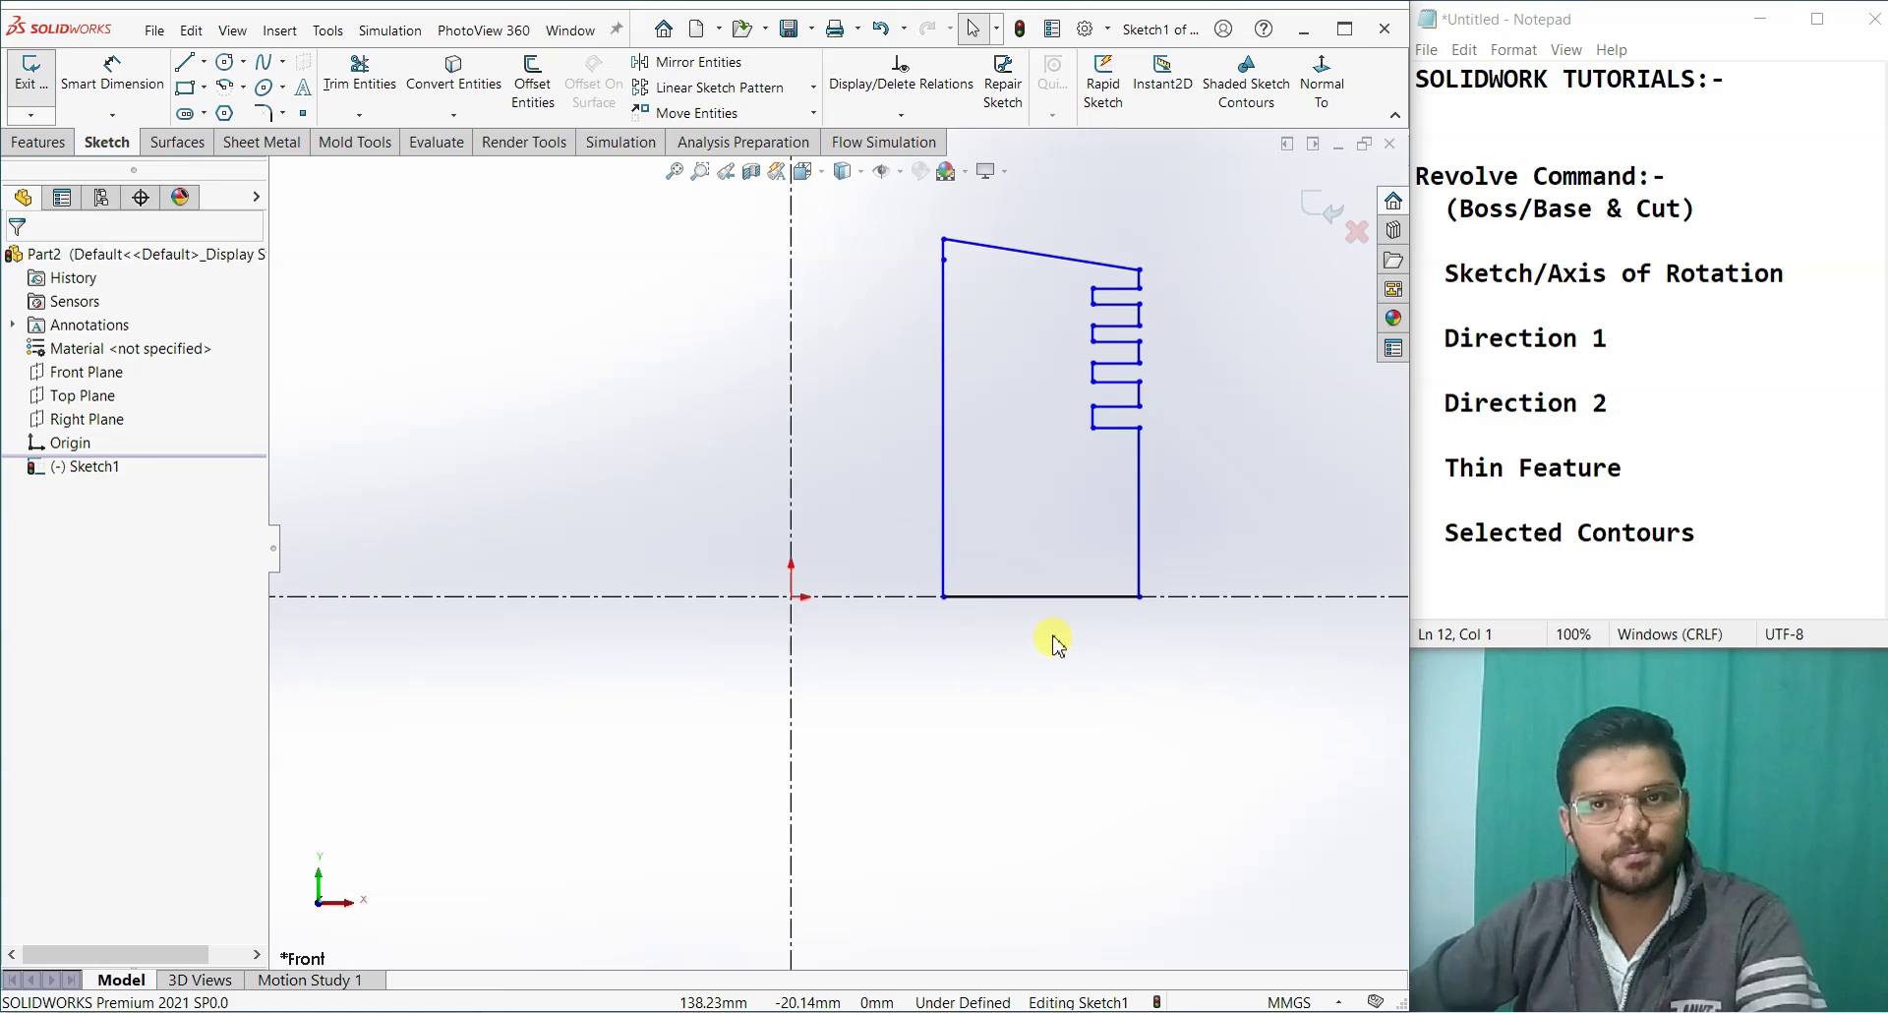
Step: Toggle shaded sketch contours on and off, then exit Sketch1
left_click(1246, 110)
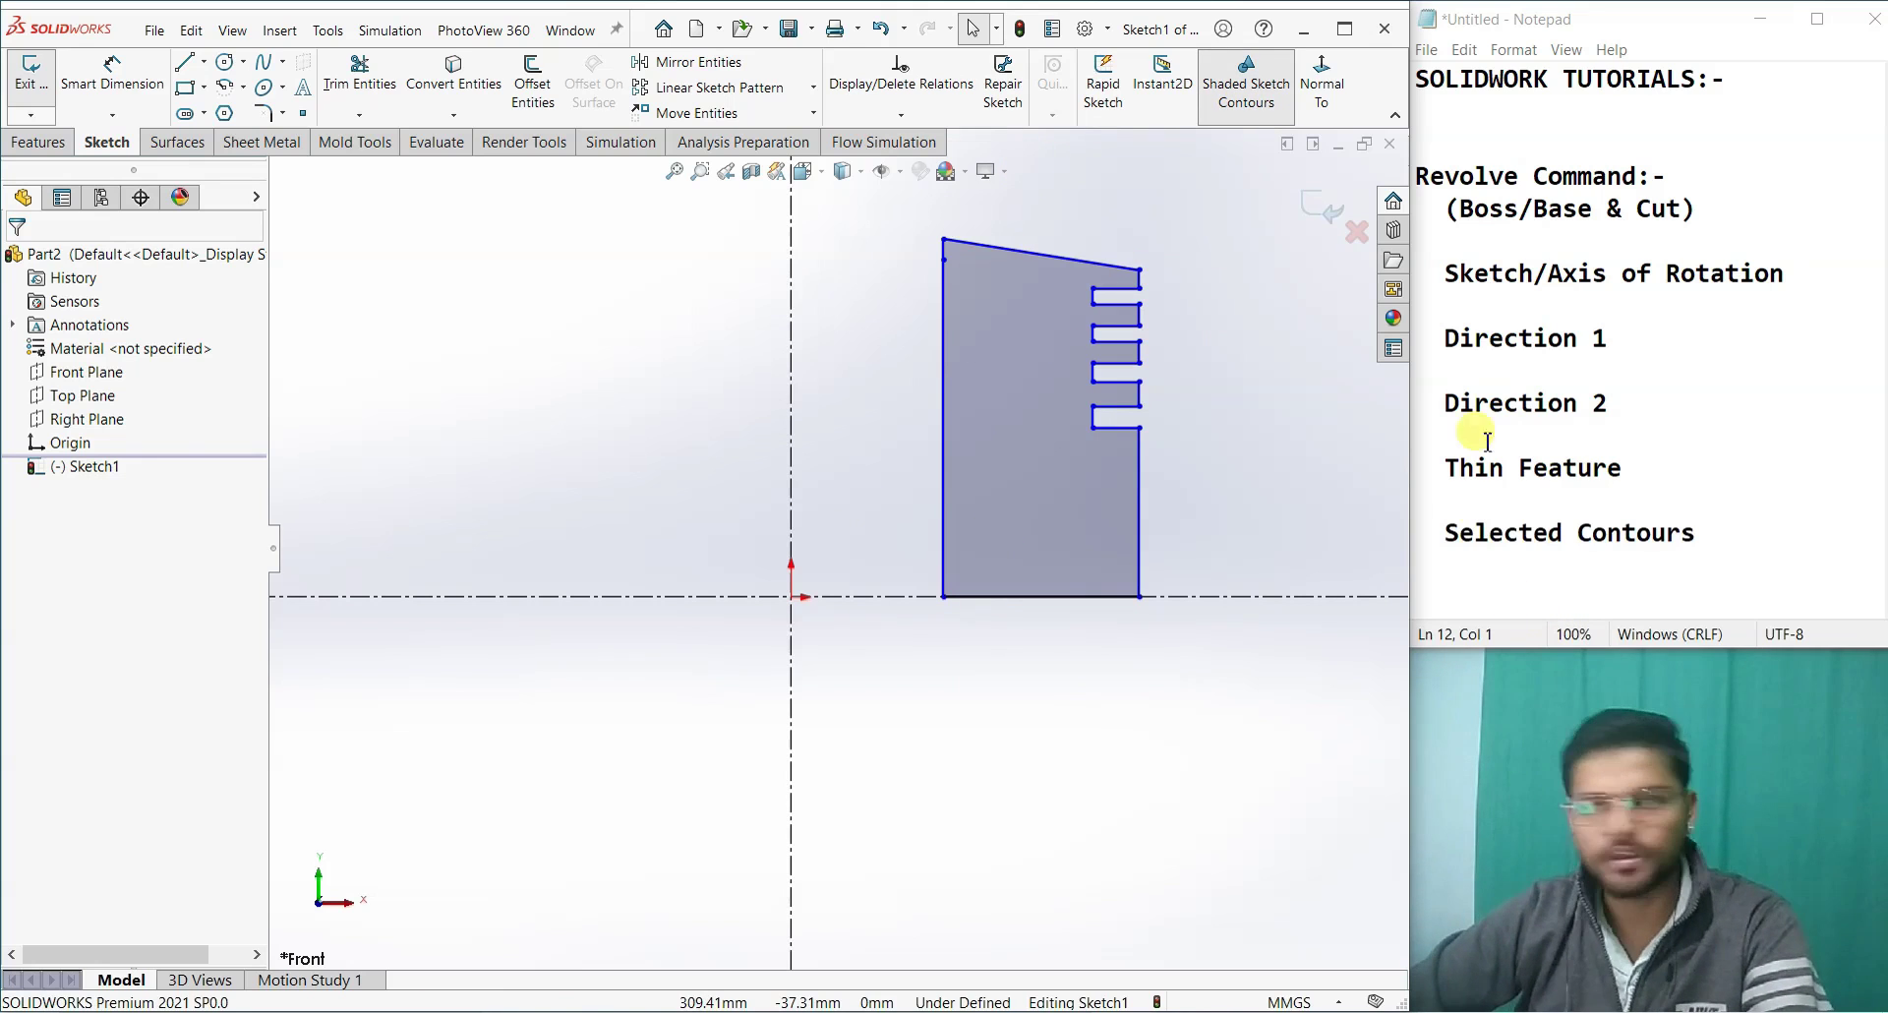
left_click(1245, 86)
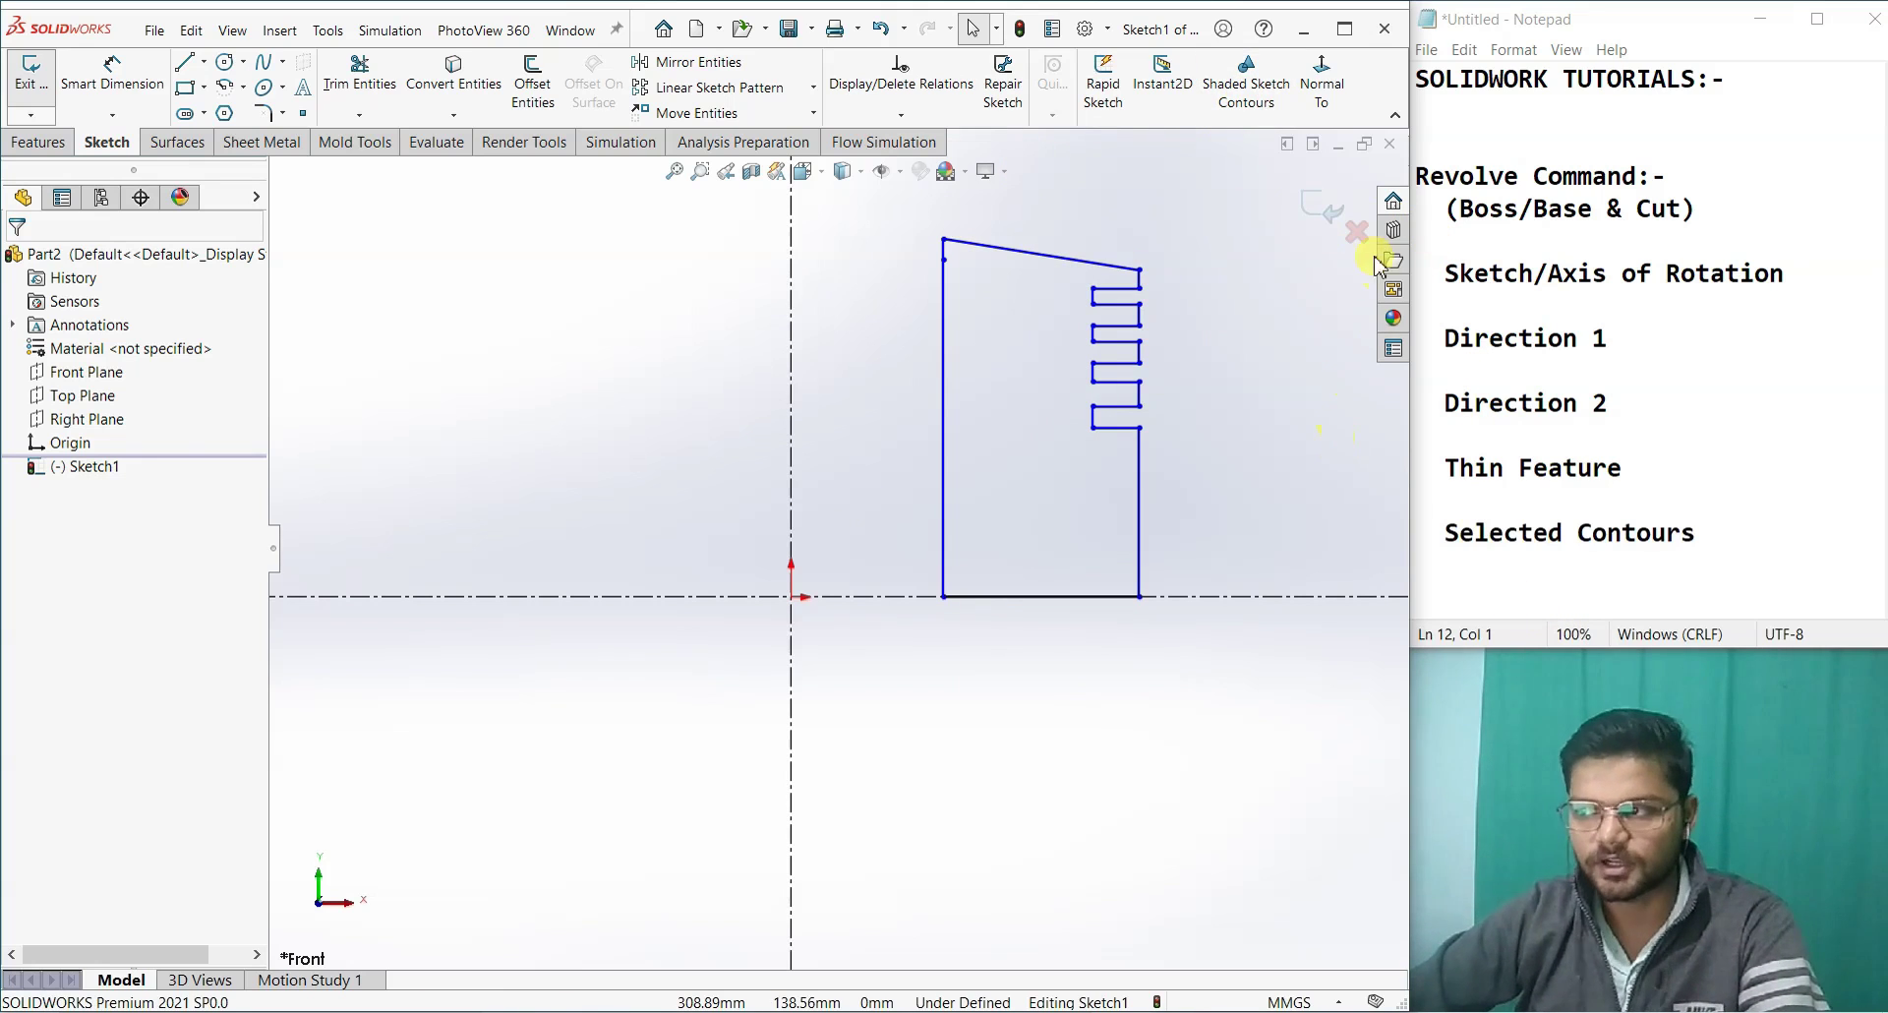
left_click(1331, 212)
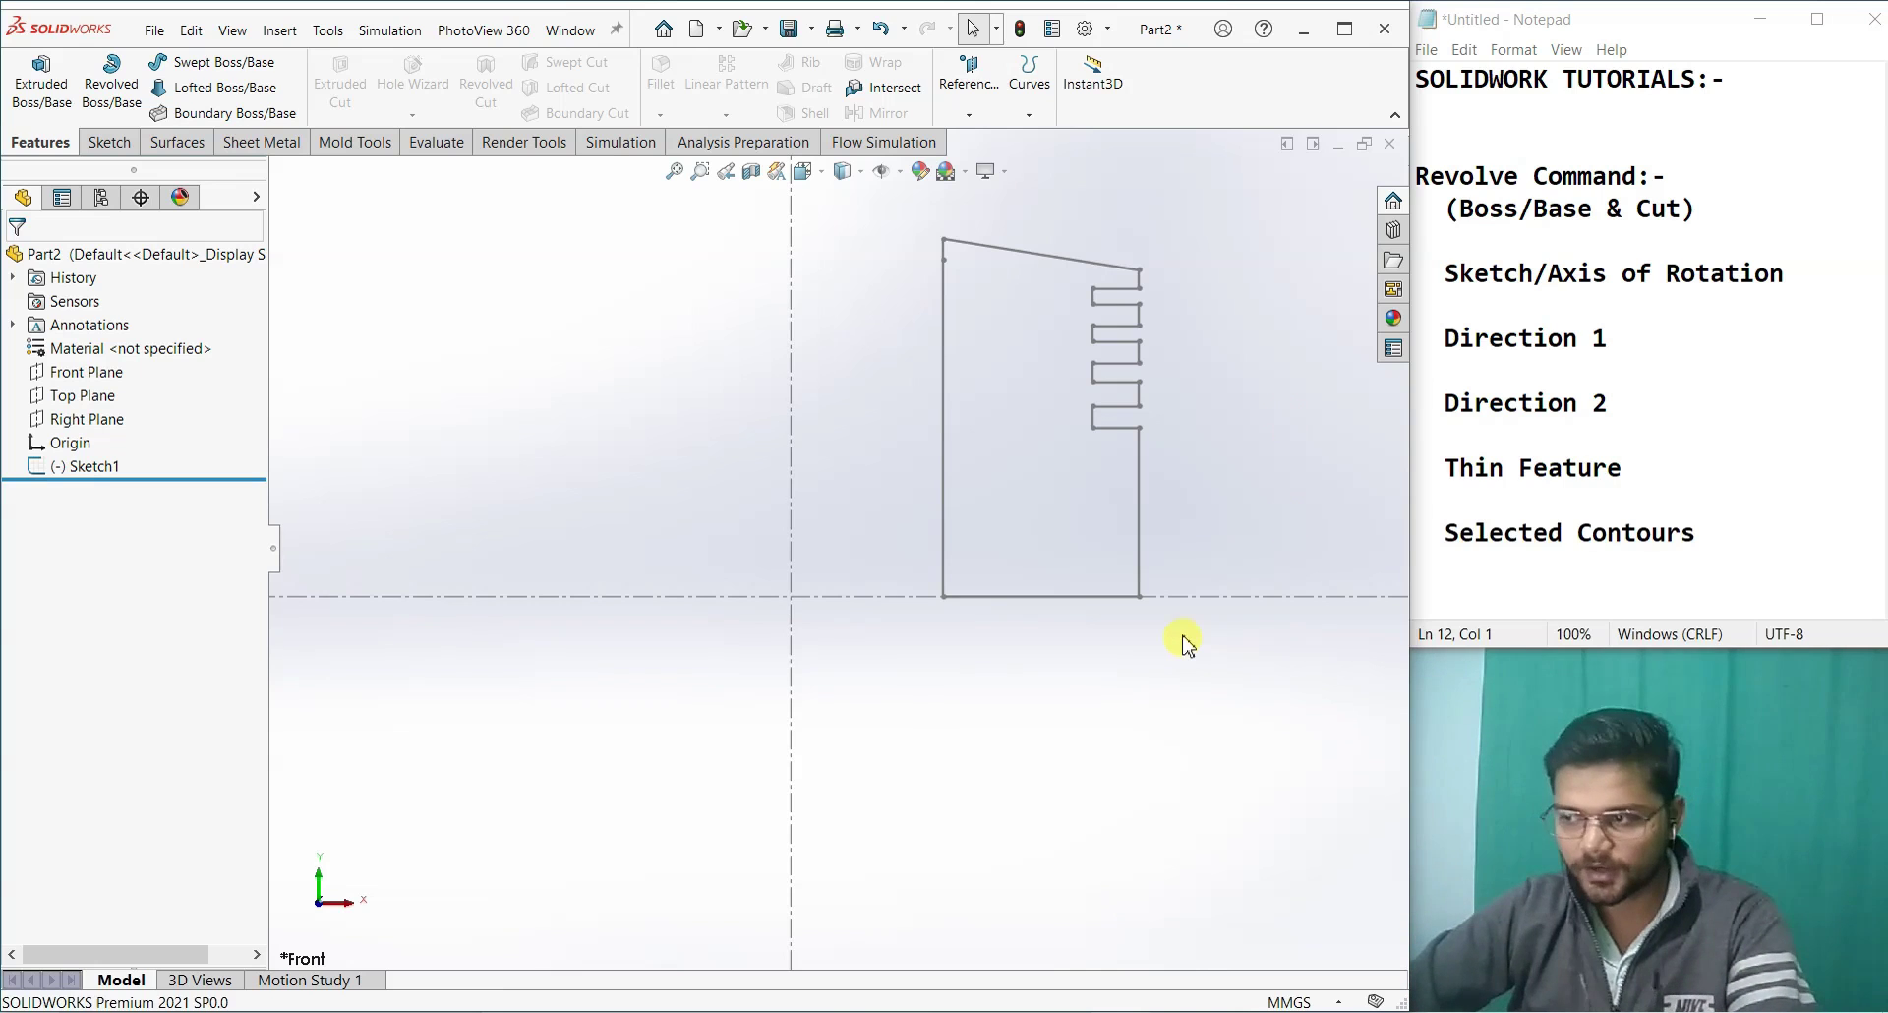
Step: Preview a 360° Blind revolve of Sketch1 about Line3 and orbit to inspect it
scroll(1180, 642, "up", 2)
mouse_move(1174, 641)
middle_mouse_down()
mouse_move(1131, 644)
mouse_move(1100, 708)
middle_mouse_up()
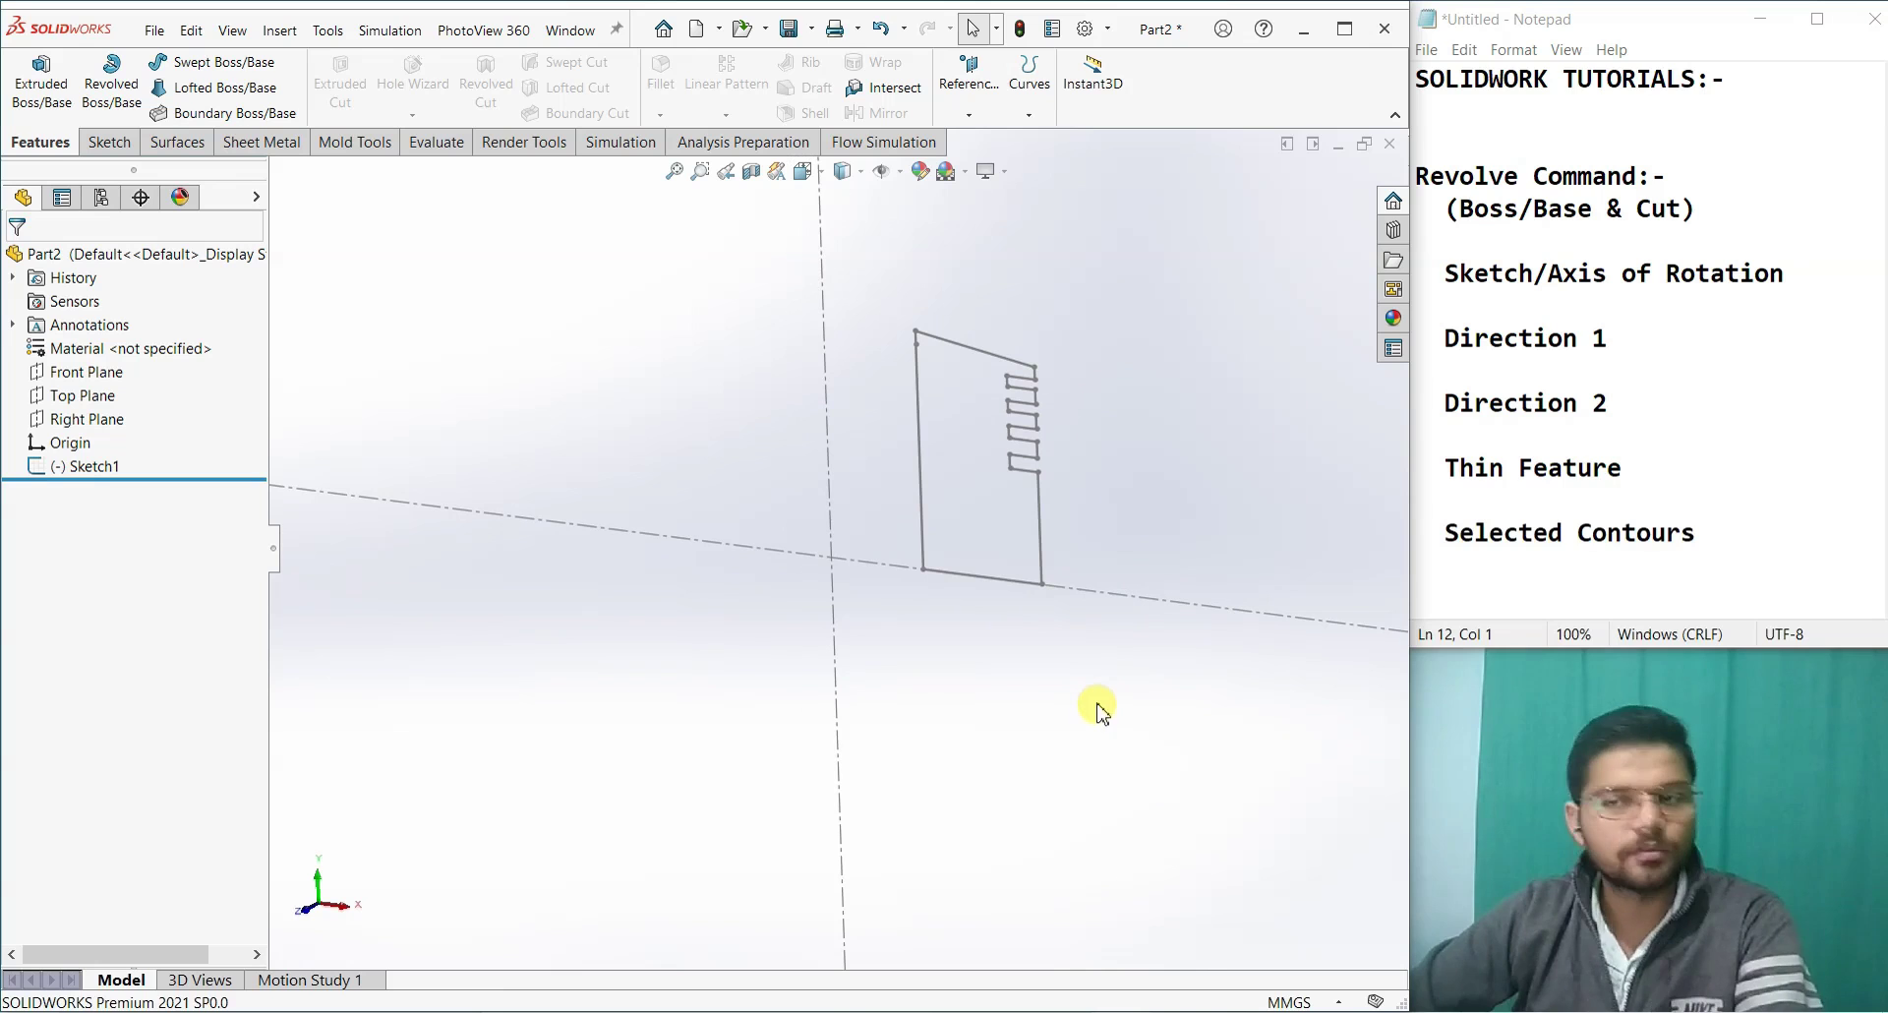
left_click(114, 81)
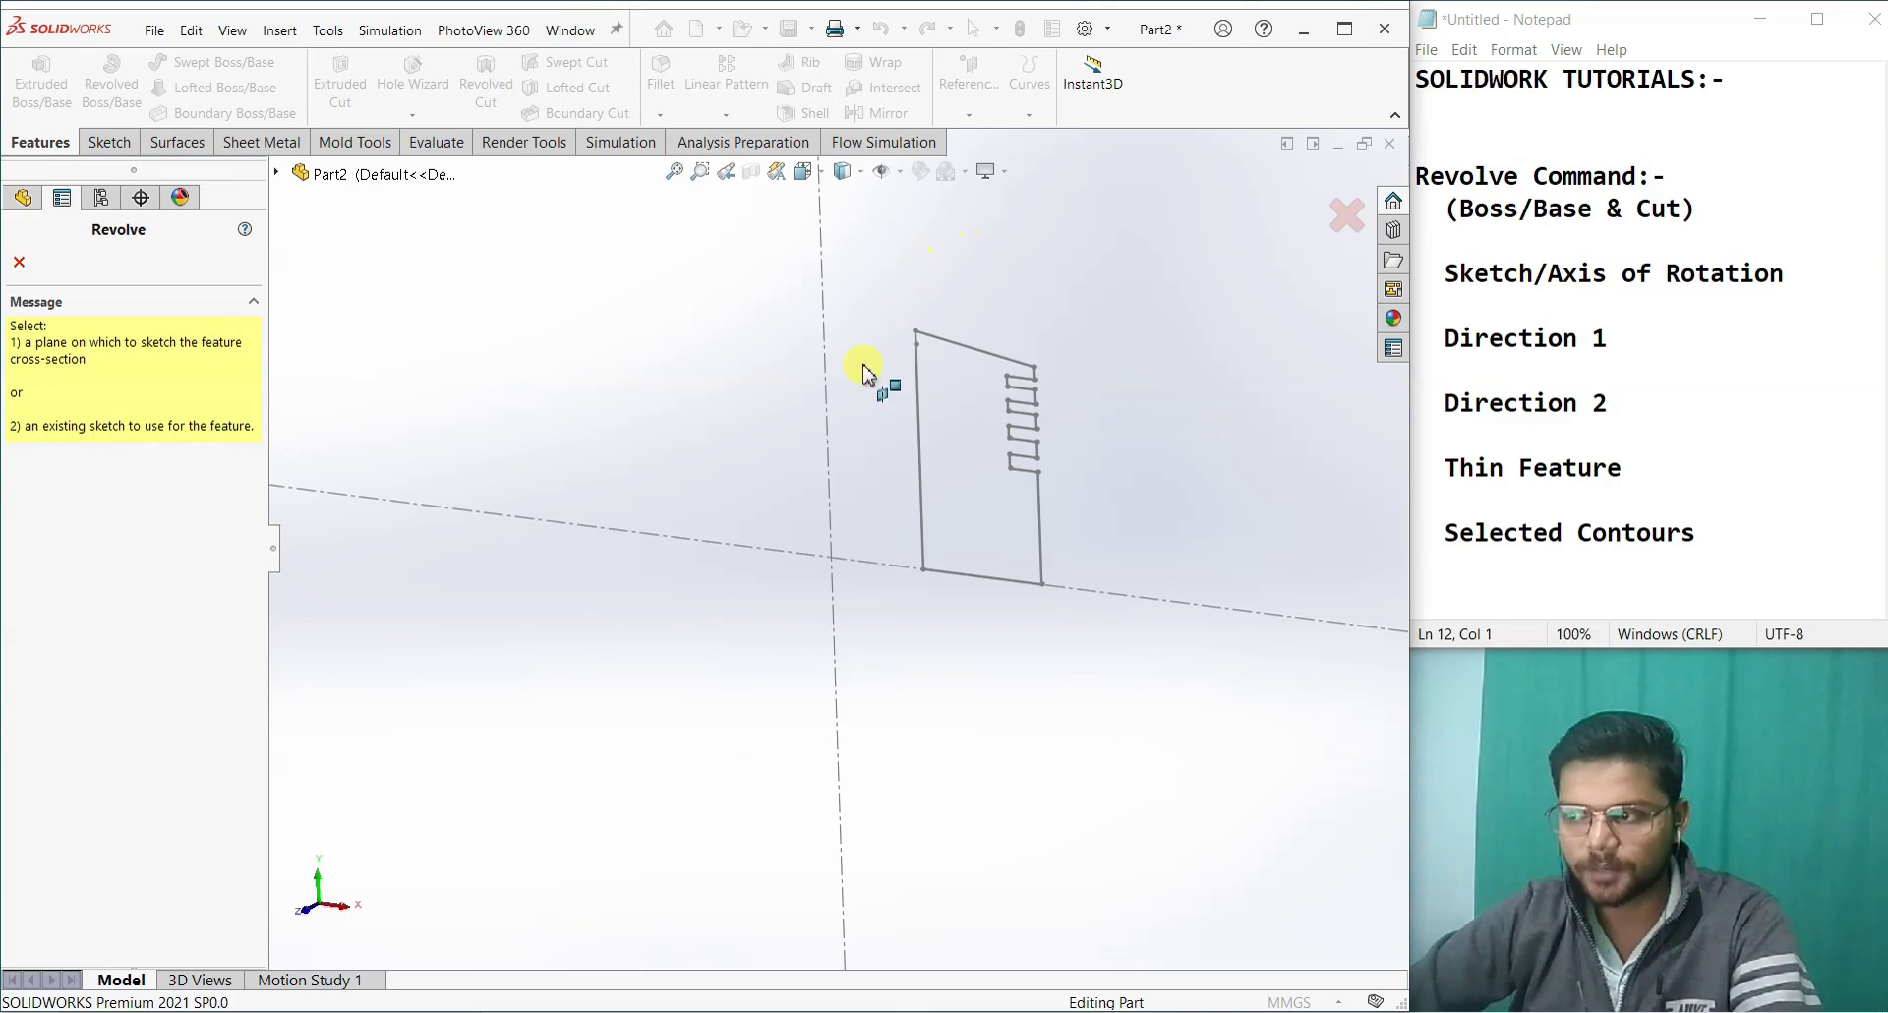
left_click(922, 480)
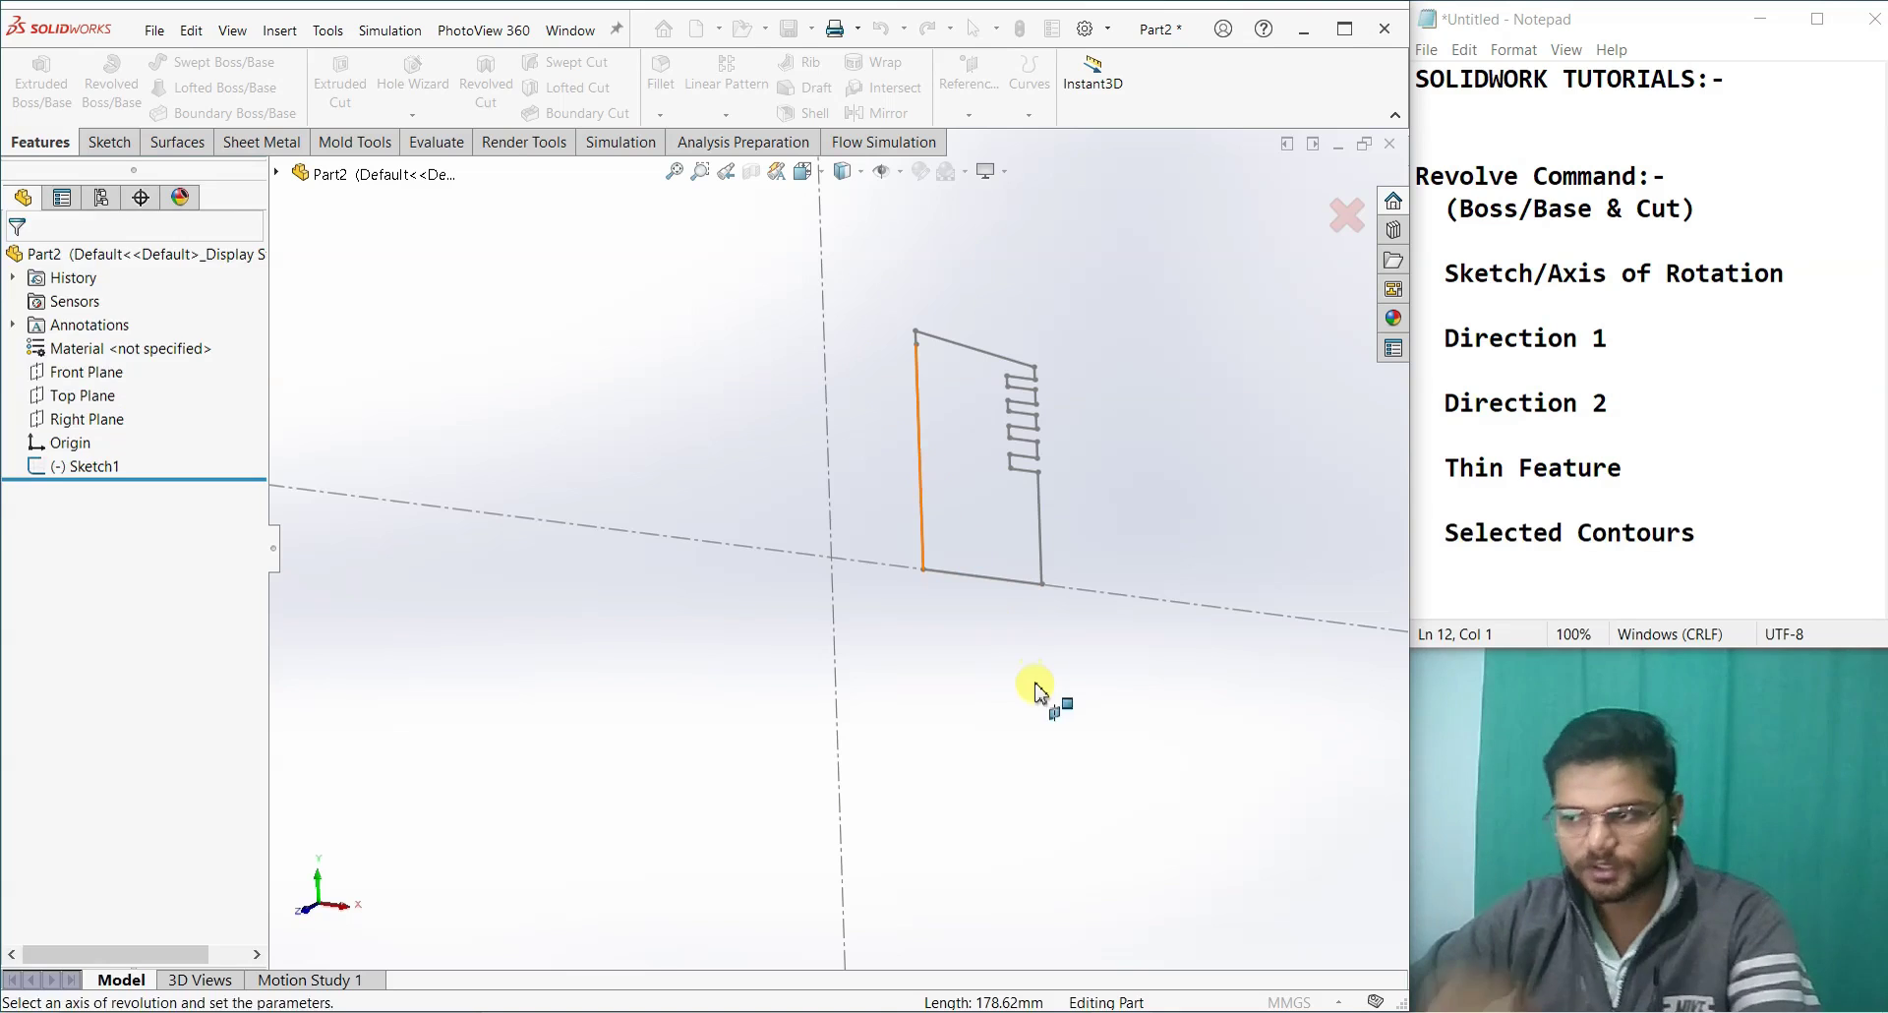
mouse_move(1018, 664)
middle_mouse_down()
mouse_move(1066, 603)
mouse_move(1096, 640)
mouse_move(947, 421)
middle_mouse_up()
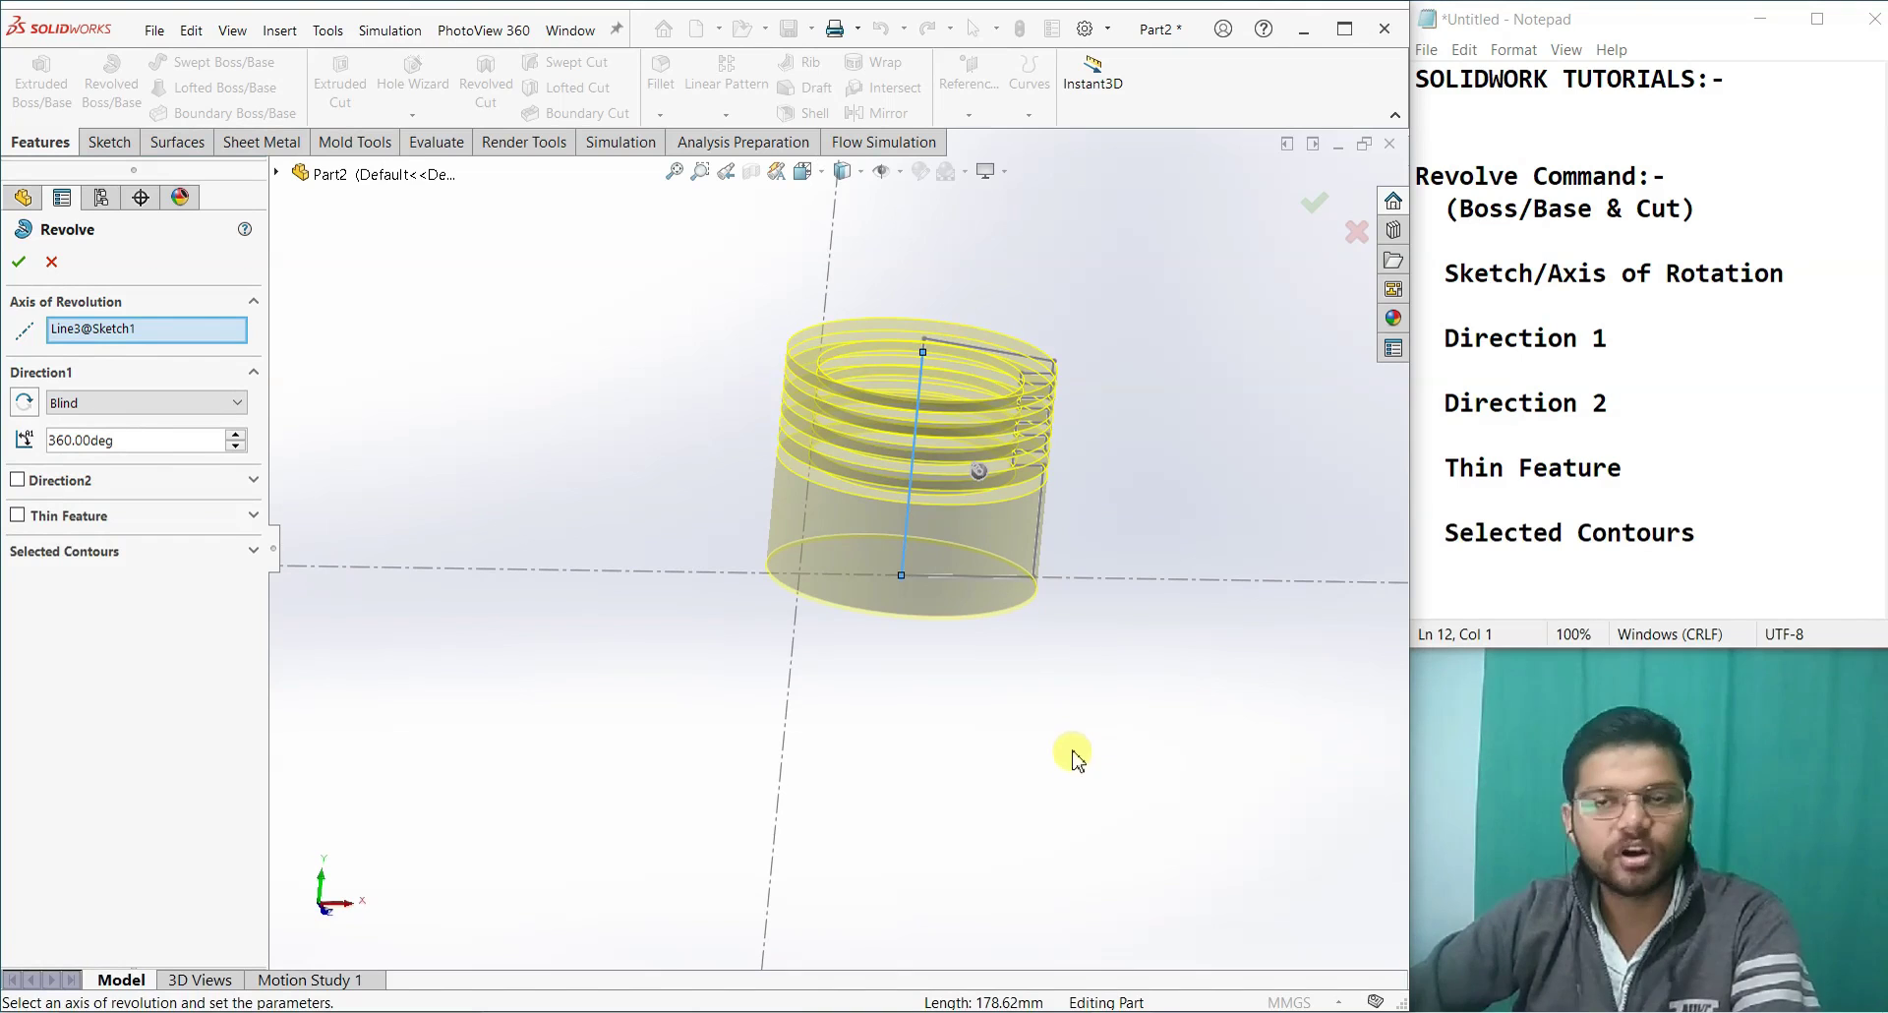
mouse_move(1075, 750)
middle_mouse_down()
mouse_move(1050, 755)
mouse_move(1034, 726)
middle_mouse_up()
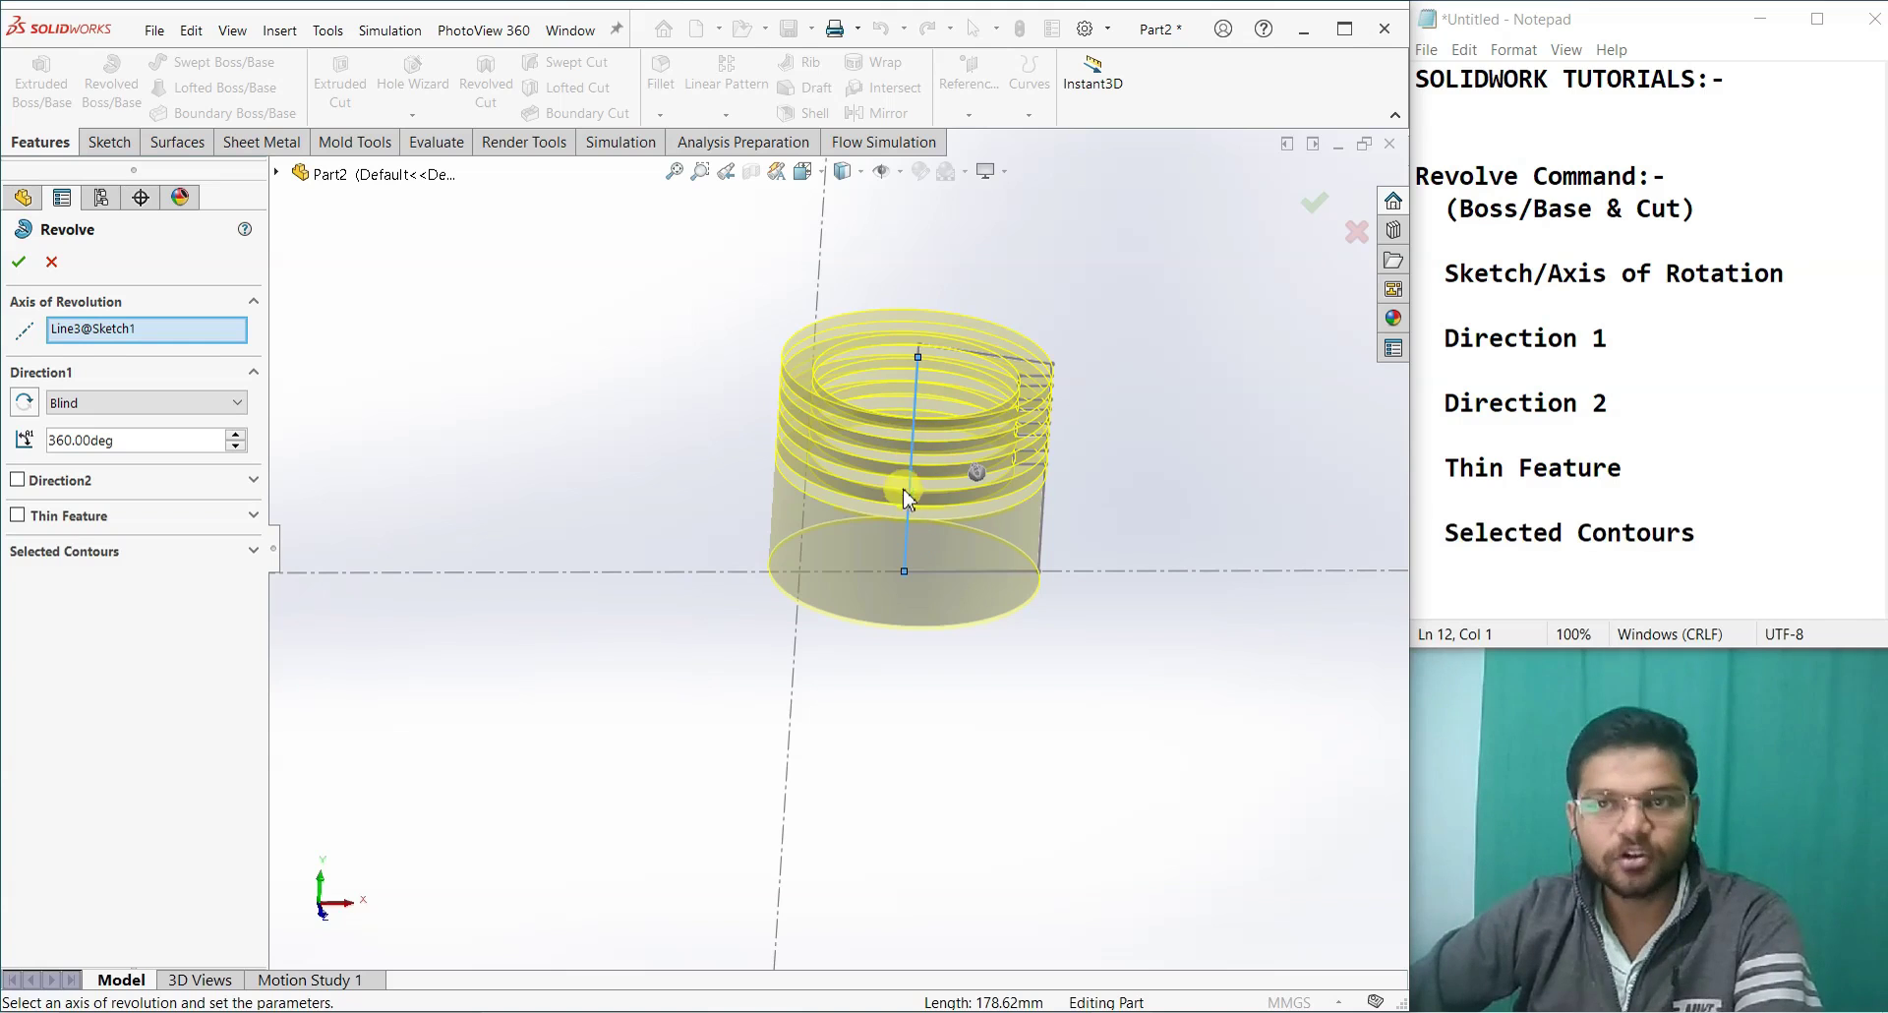
middle_click_drag(947, 491, 967, 515)
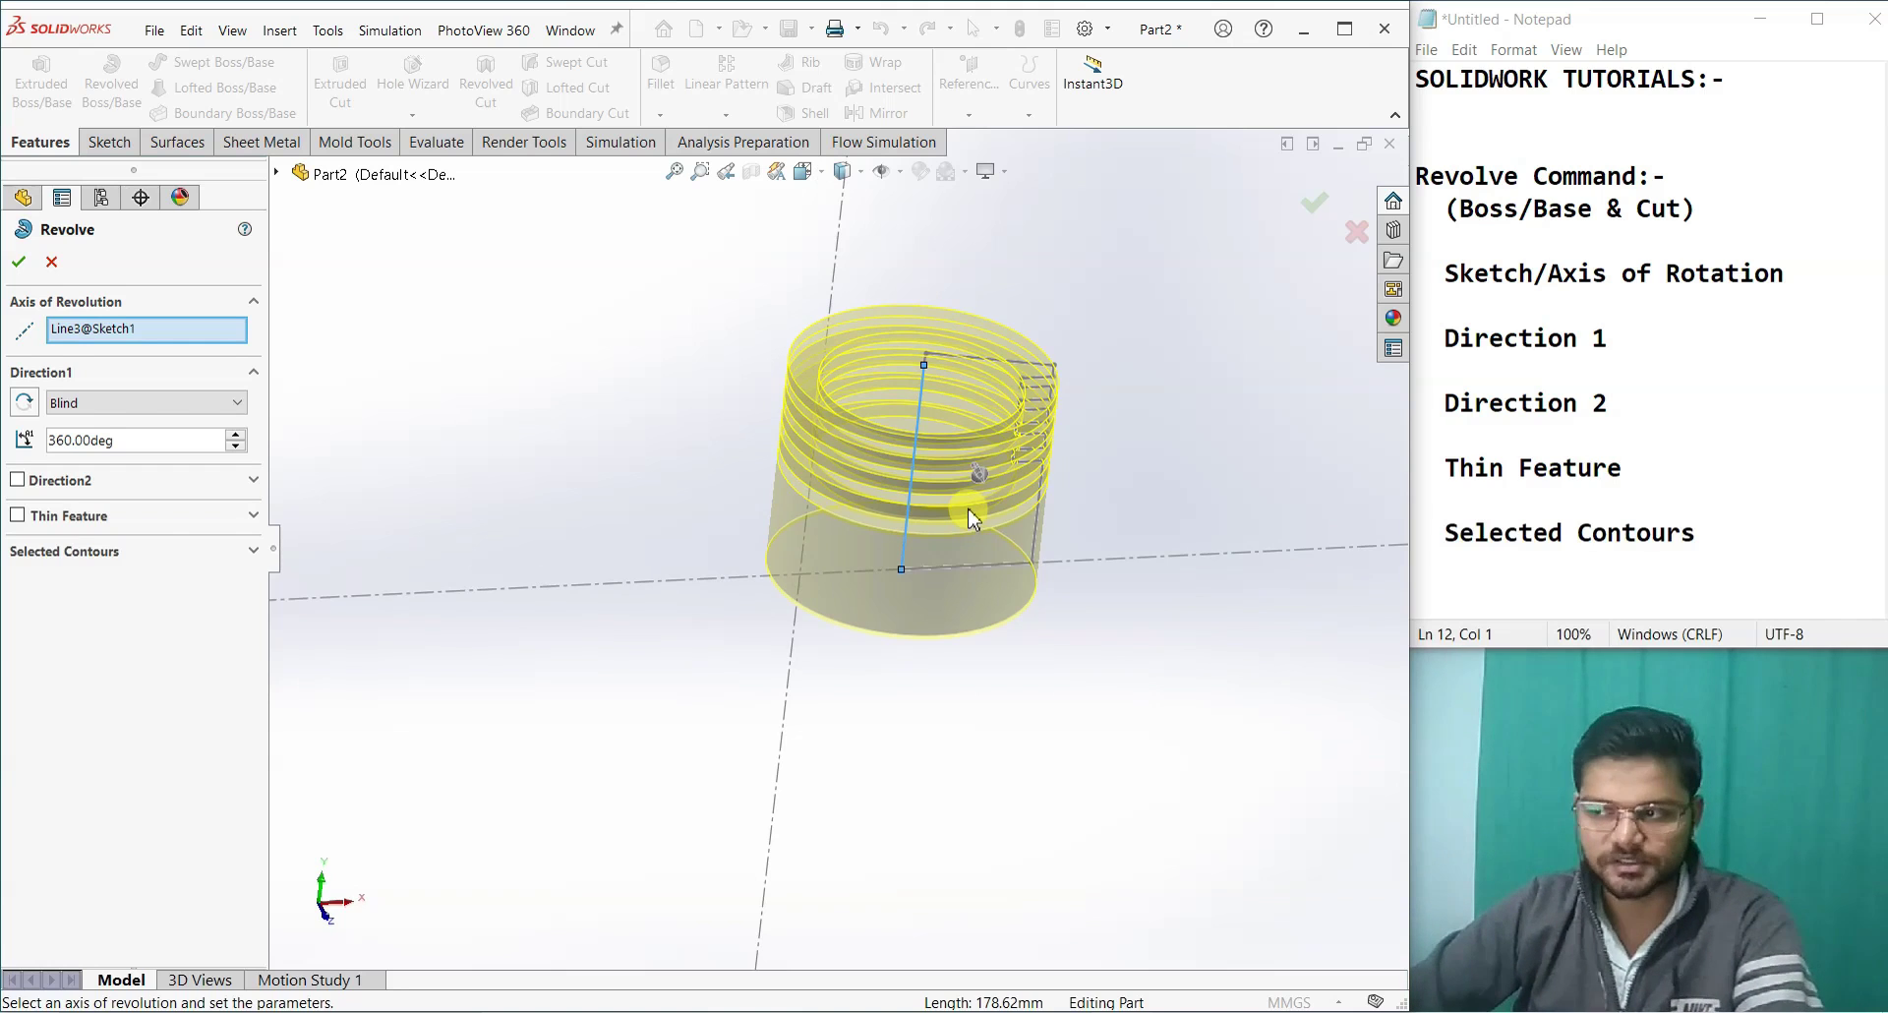
key("Escape")
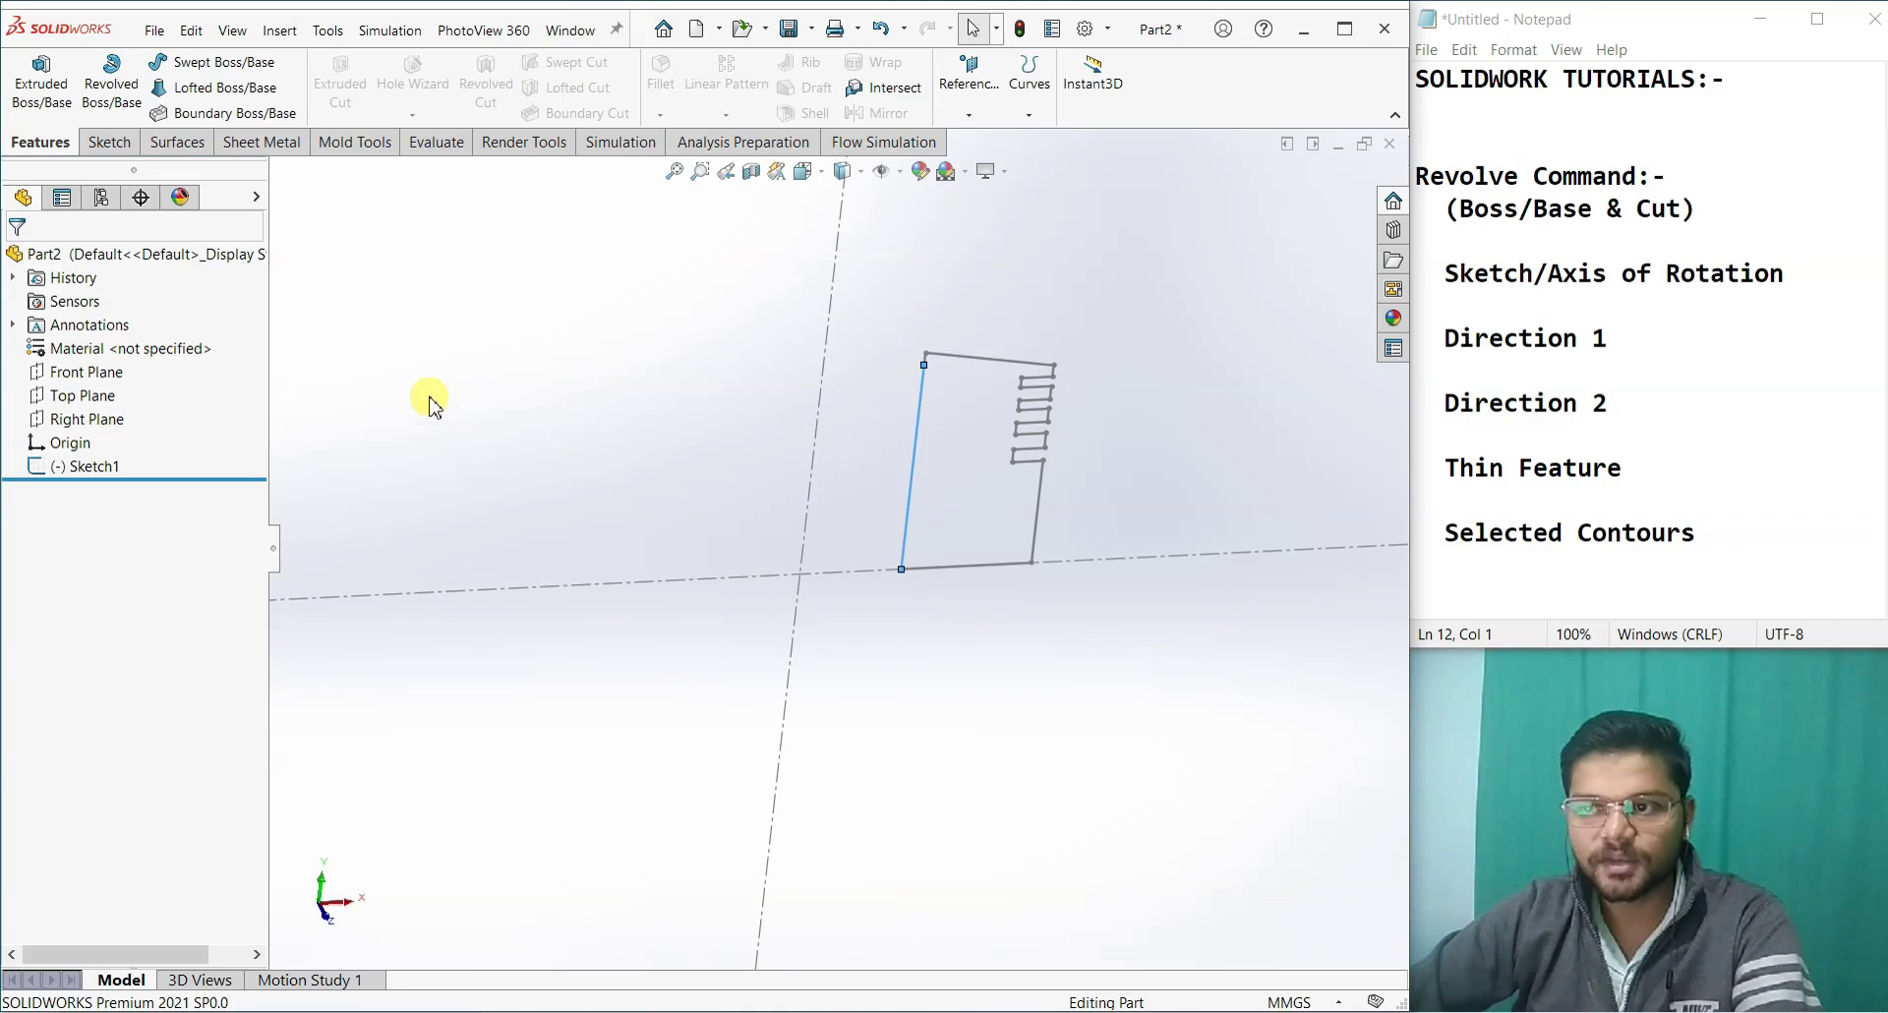
left_click(111, 83)
left_click(948, 569)
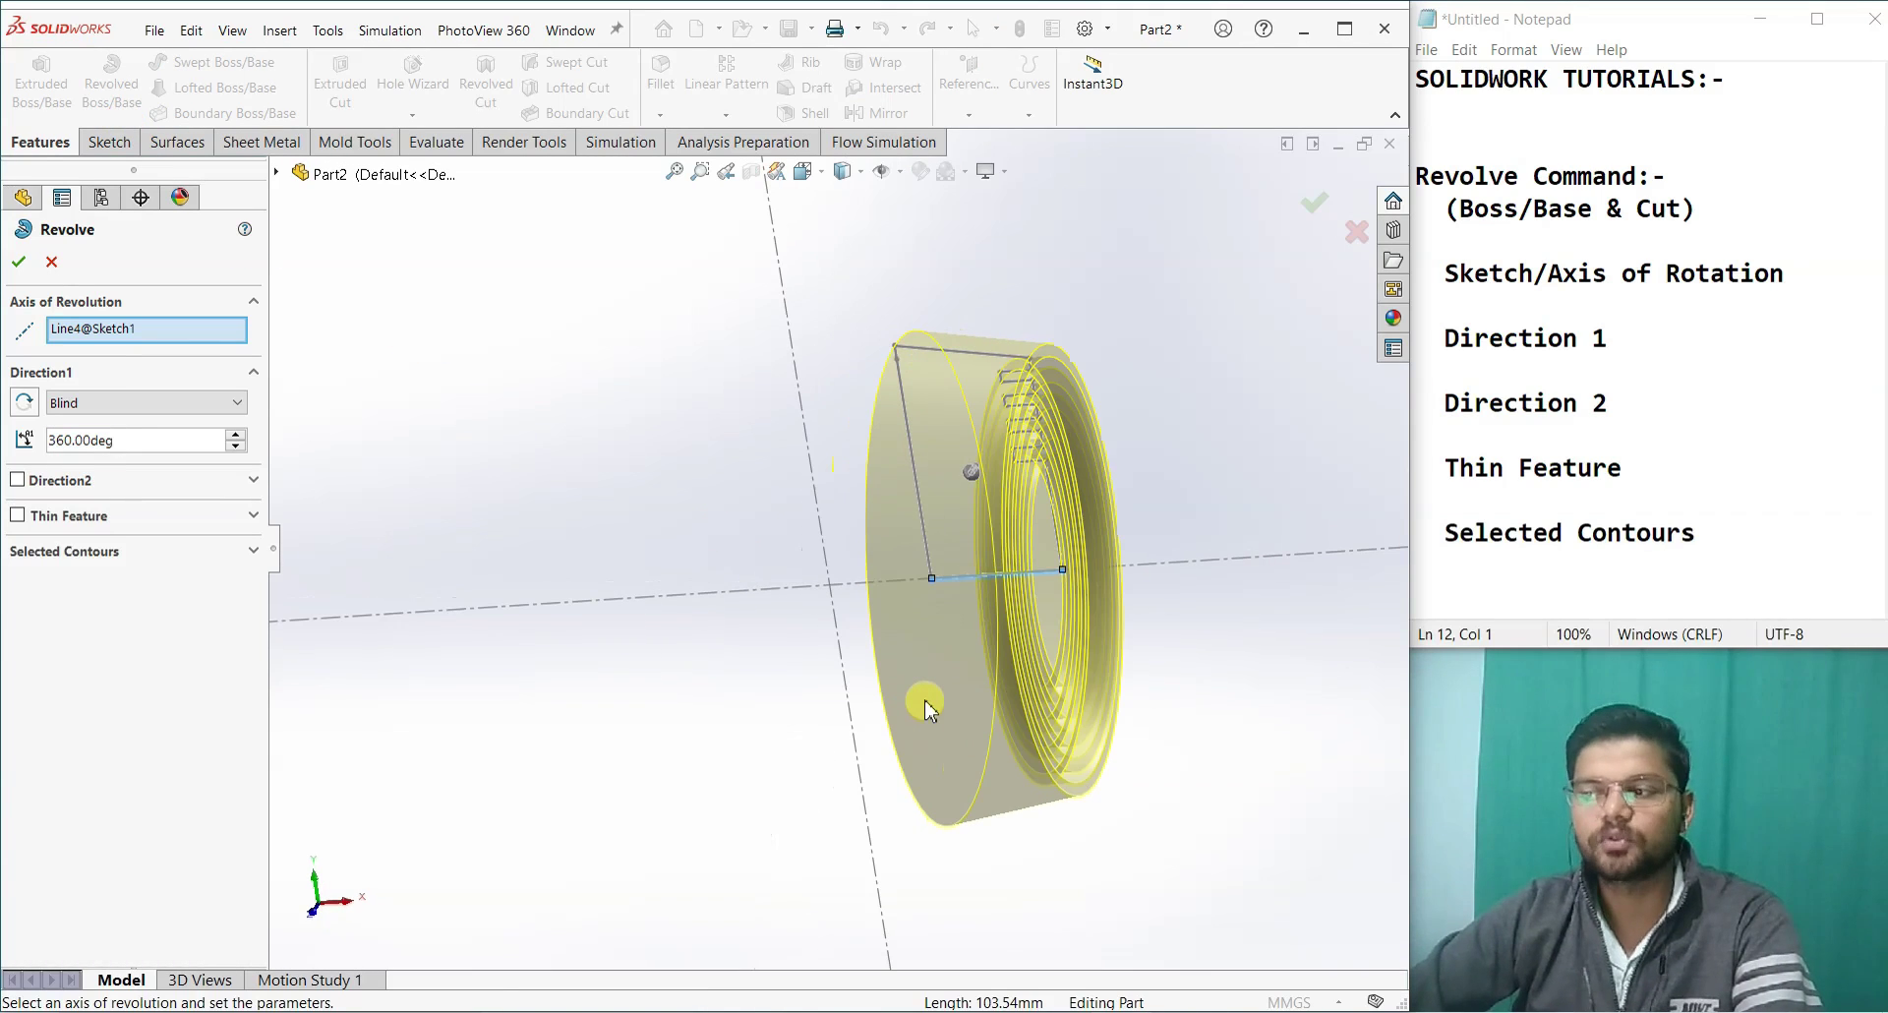
left_click(51, 261)
left_click(136, 106)
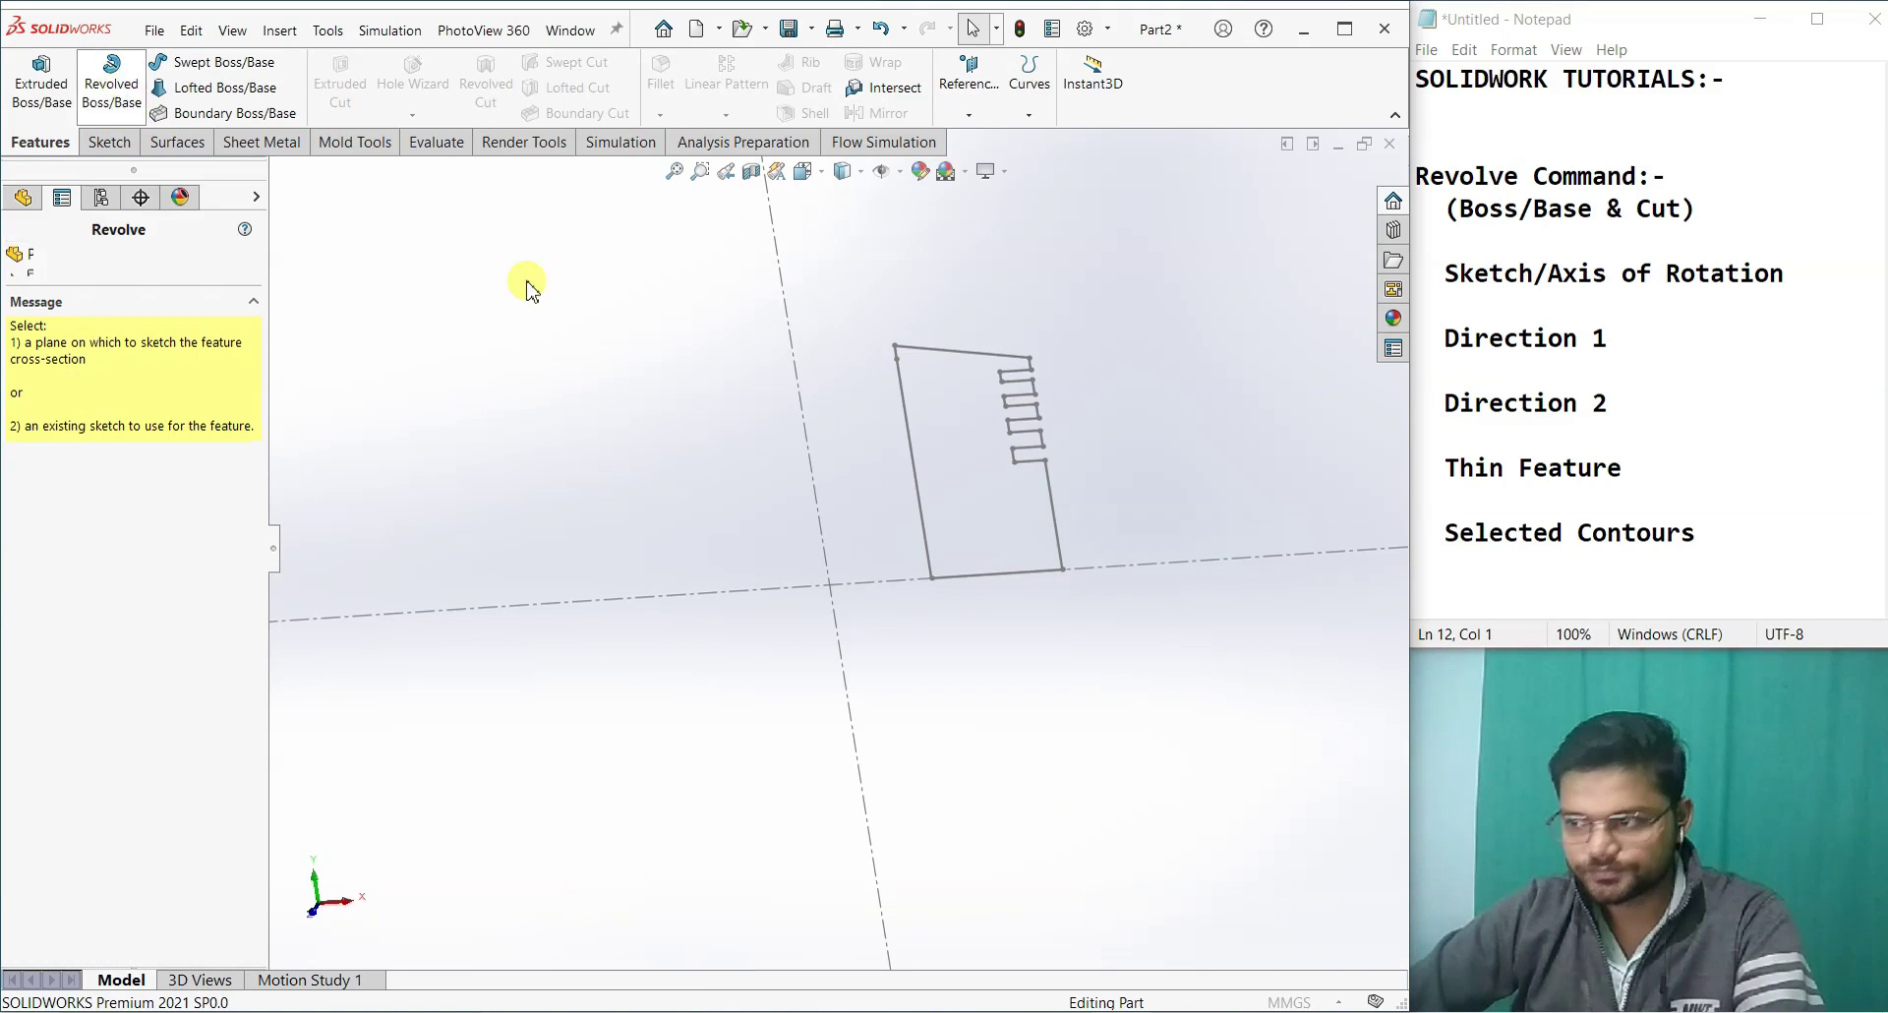
left_click(1060, 517)
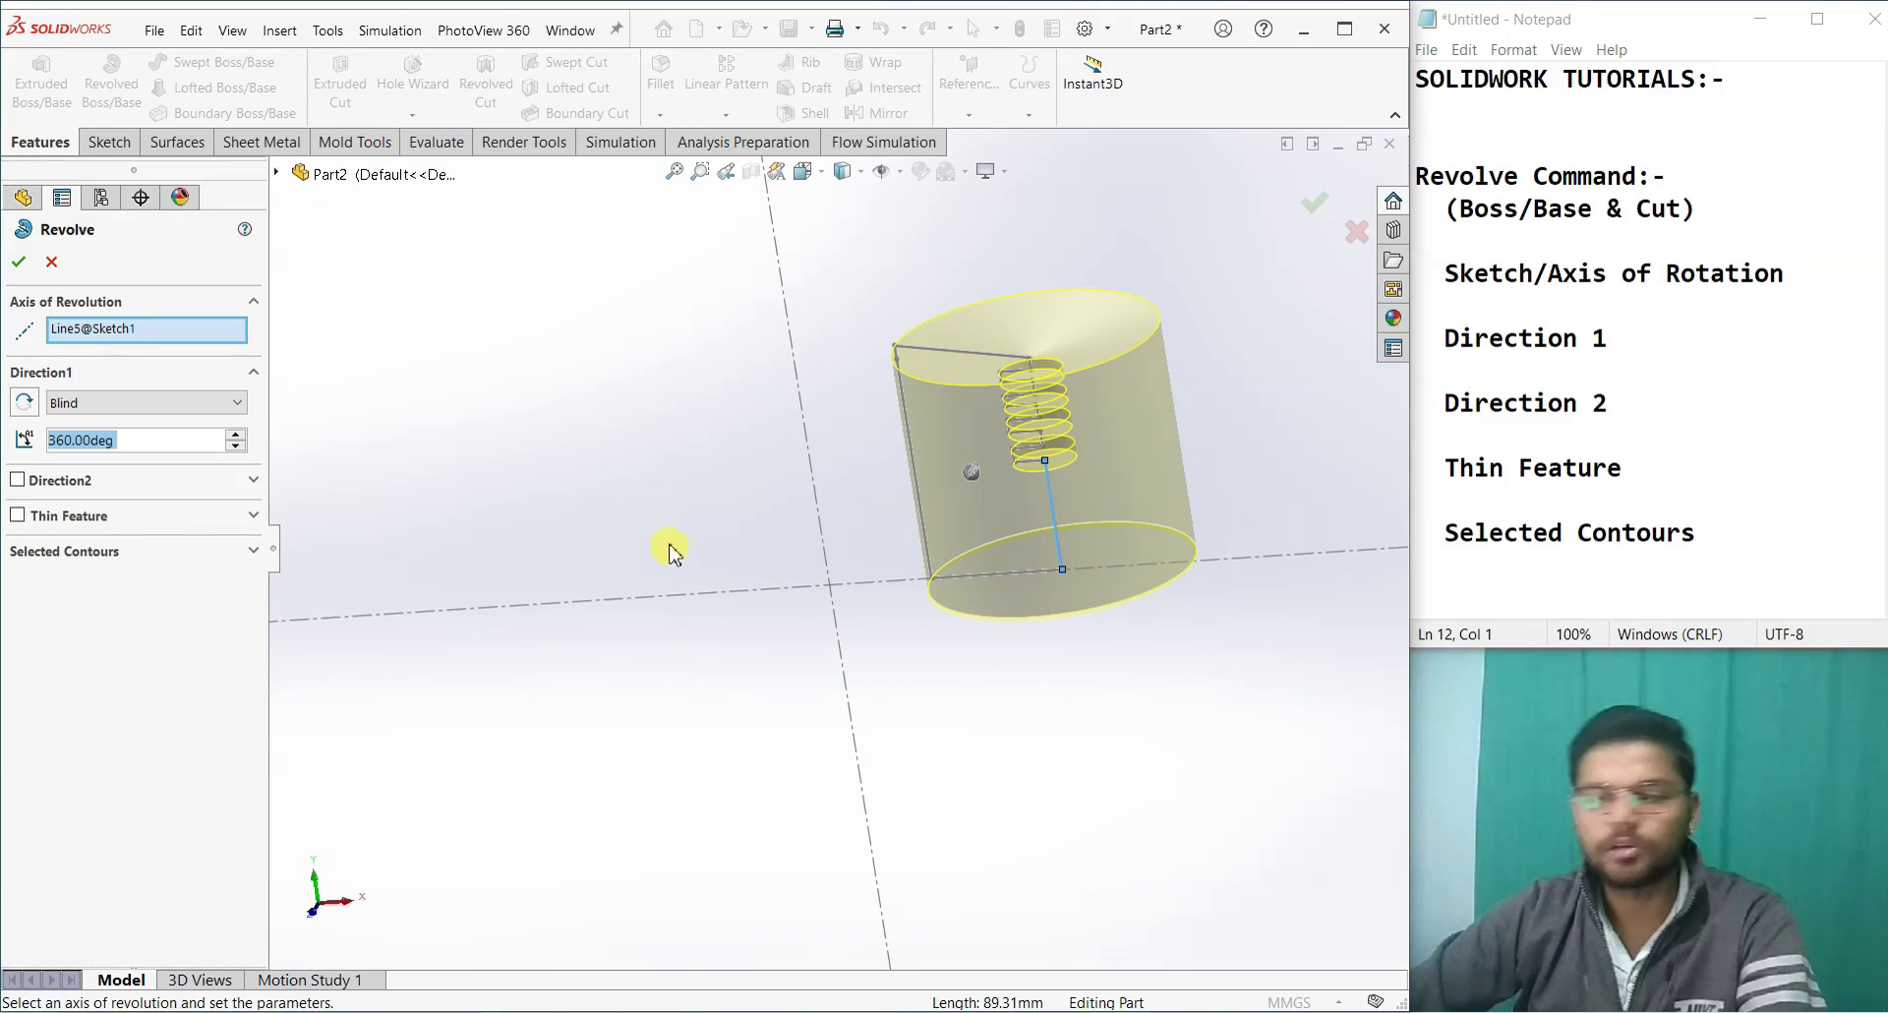
middle_click_drag(657, 526, 678, 443)
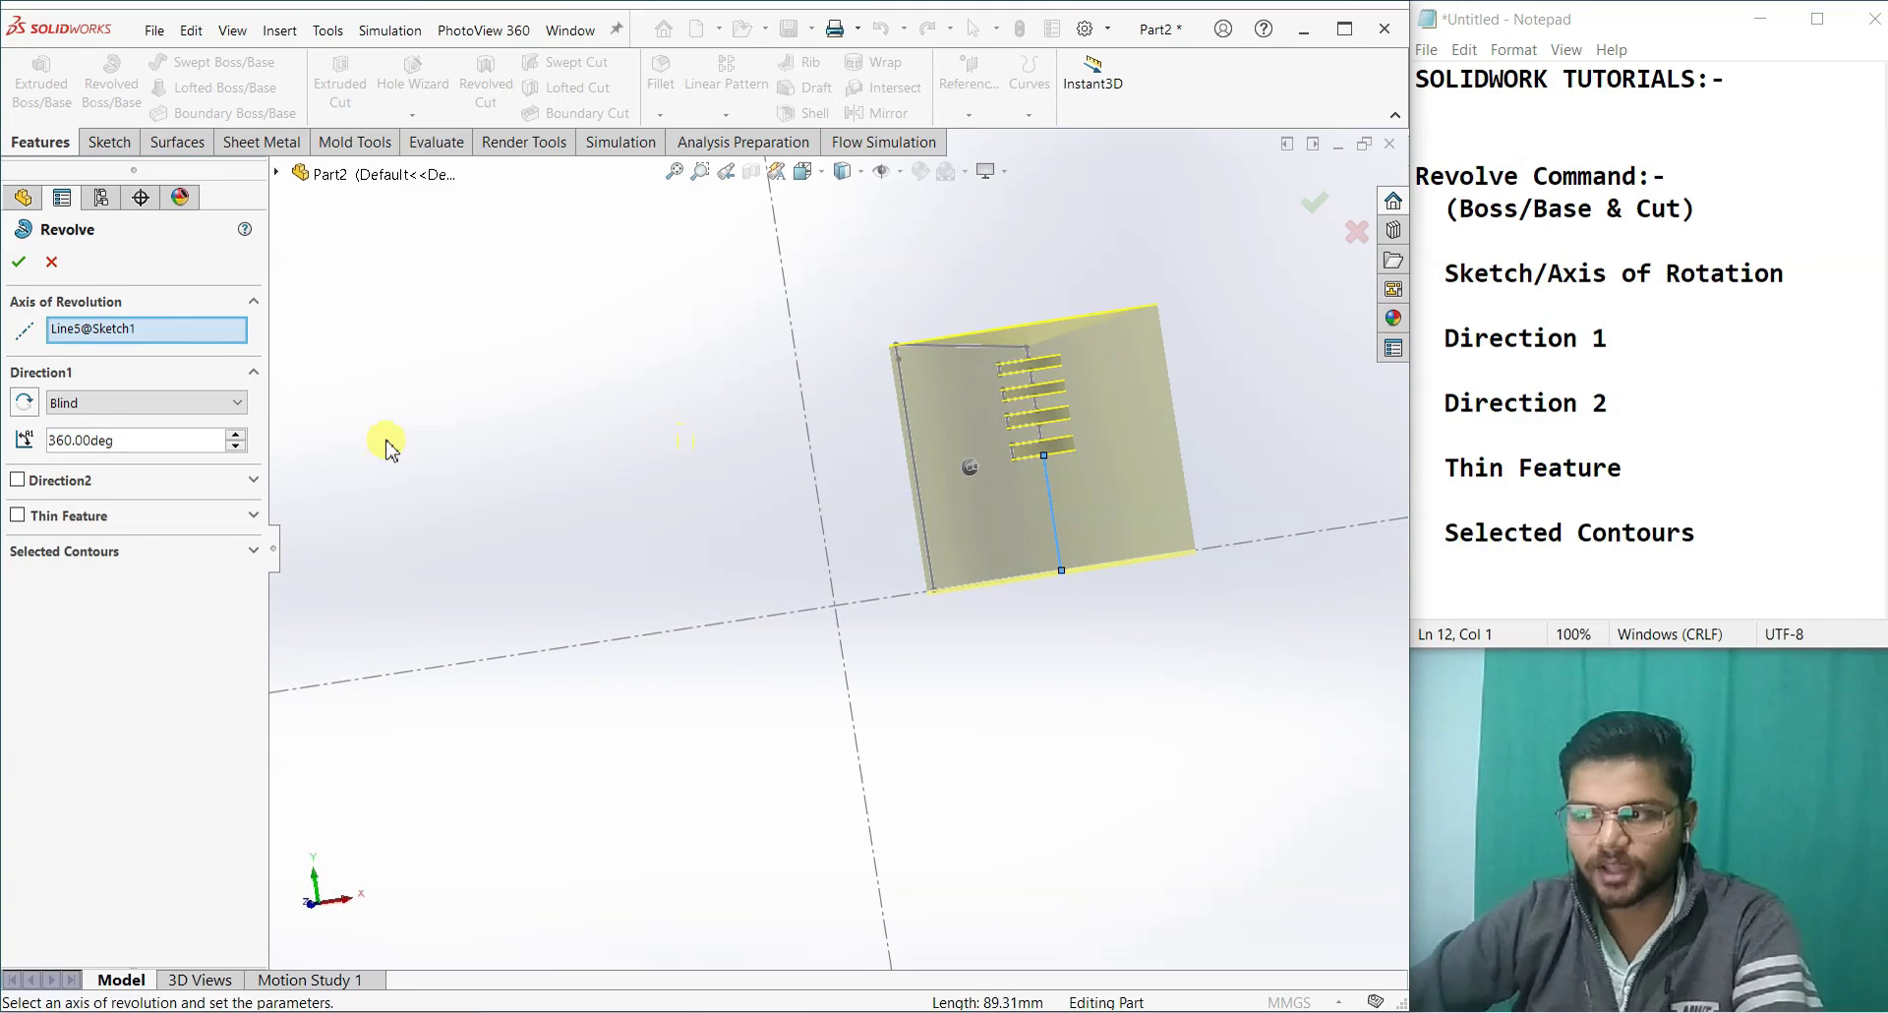
left_click(51, 261)
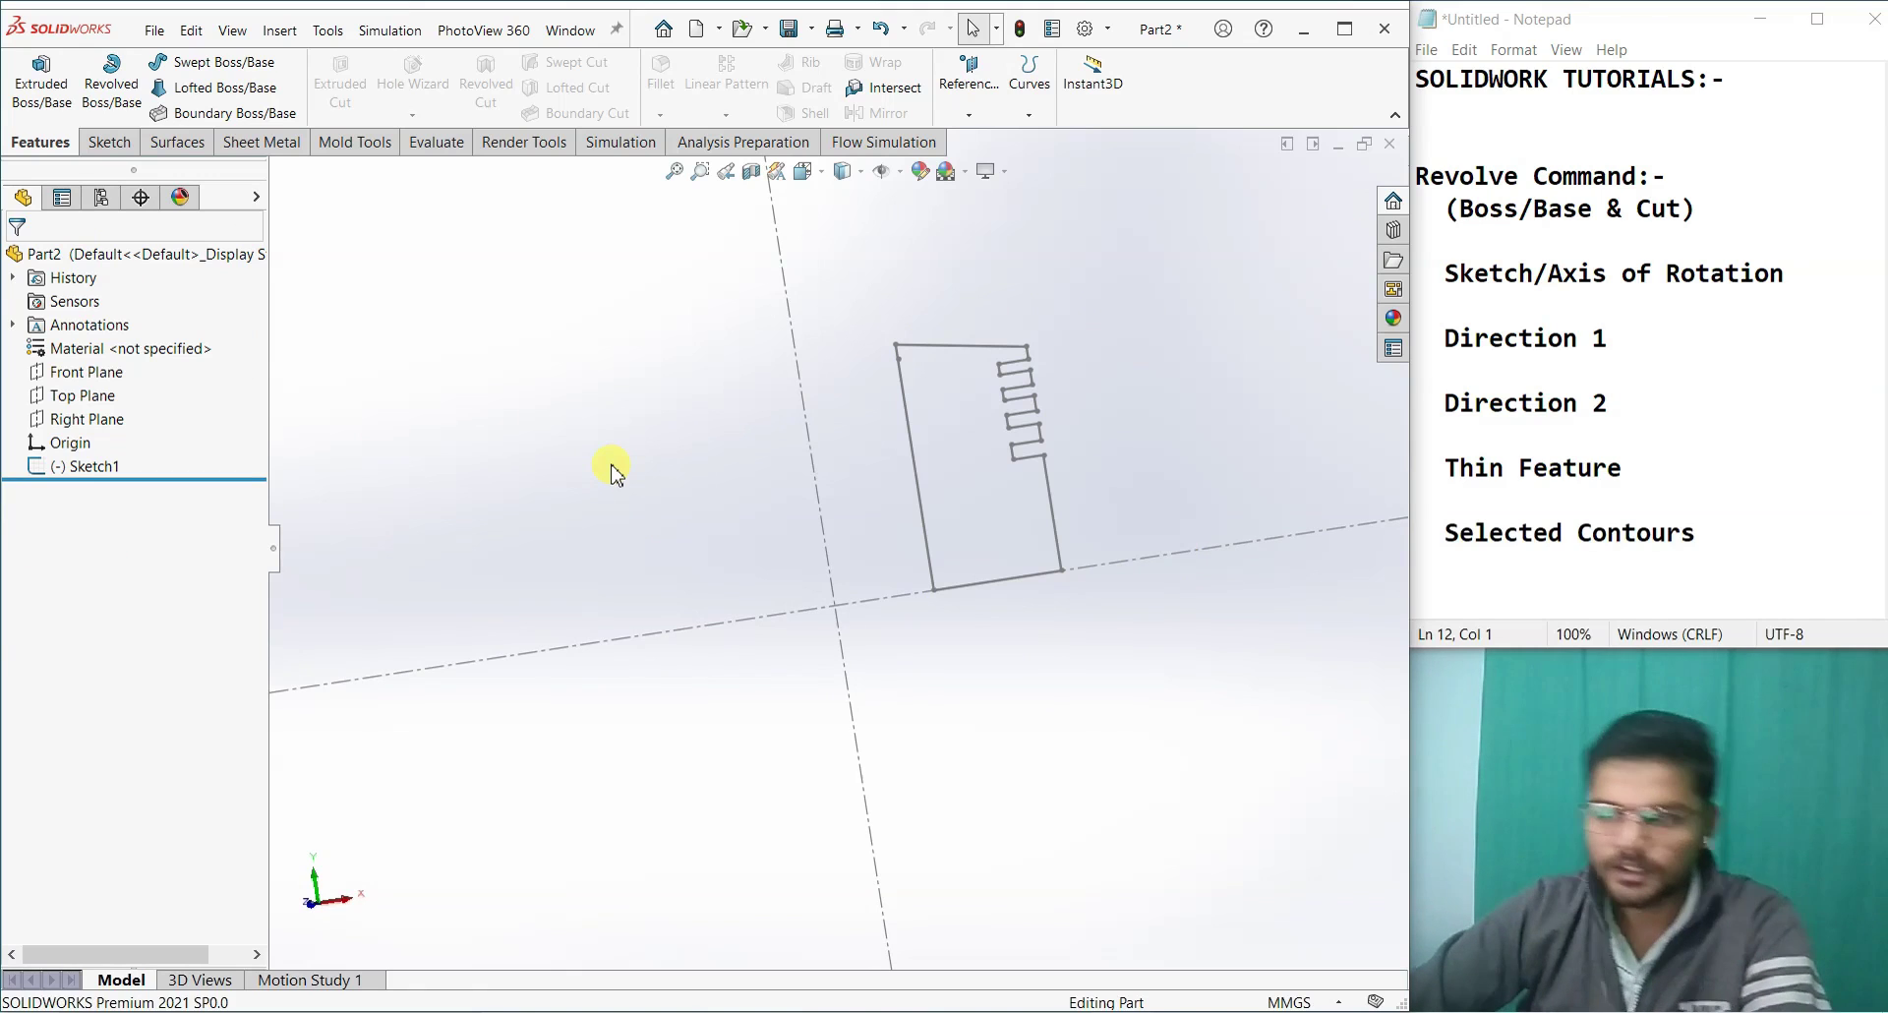
mouse_move(694, 443)
middle_mouse_down()
mouse_move(633, 497)
mouse_move(684, 544)
middle_mouse_up()
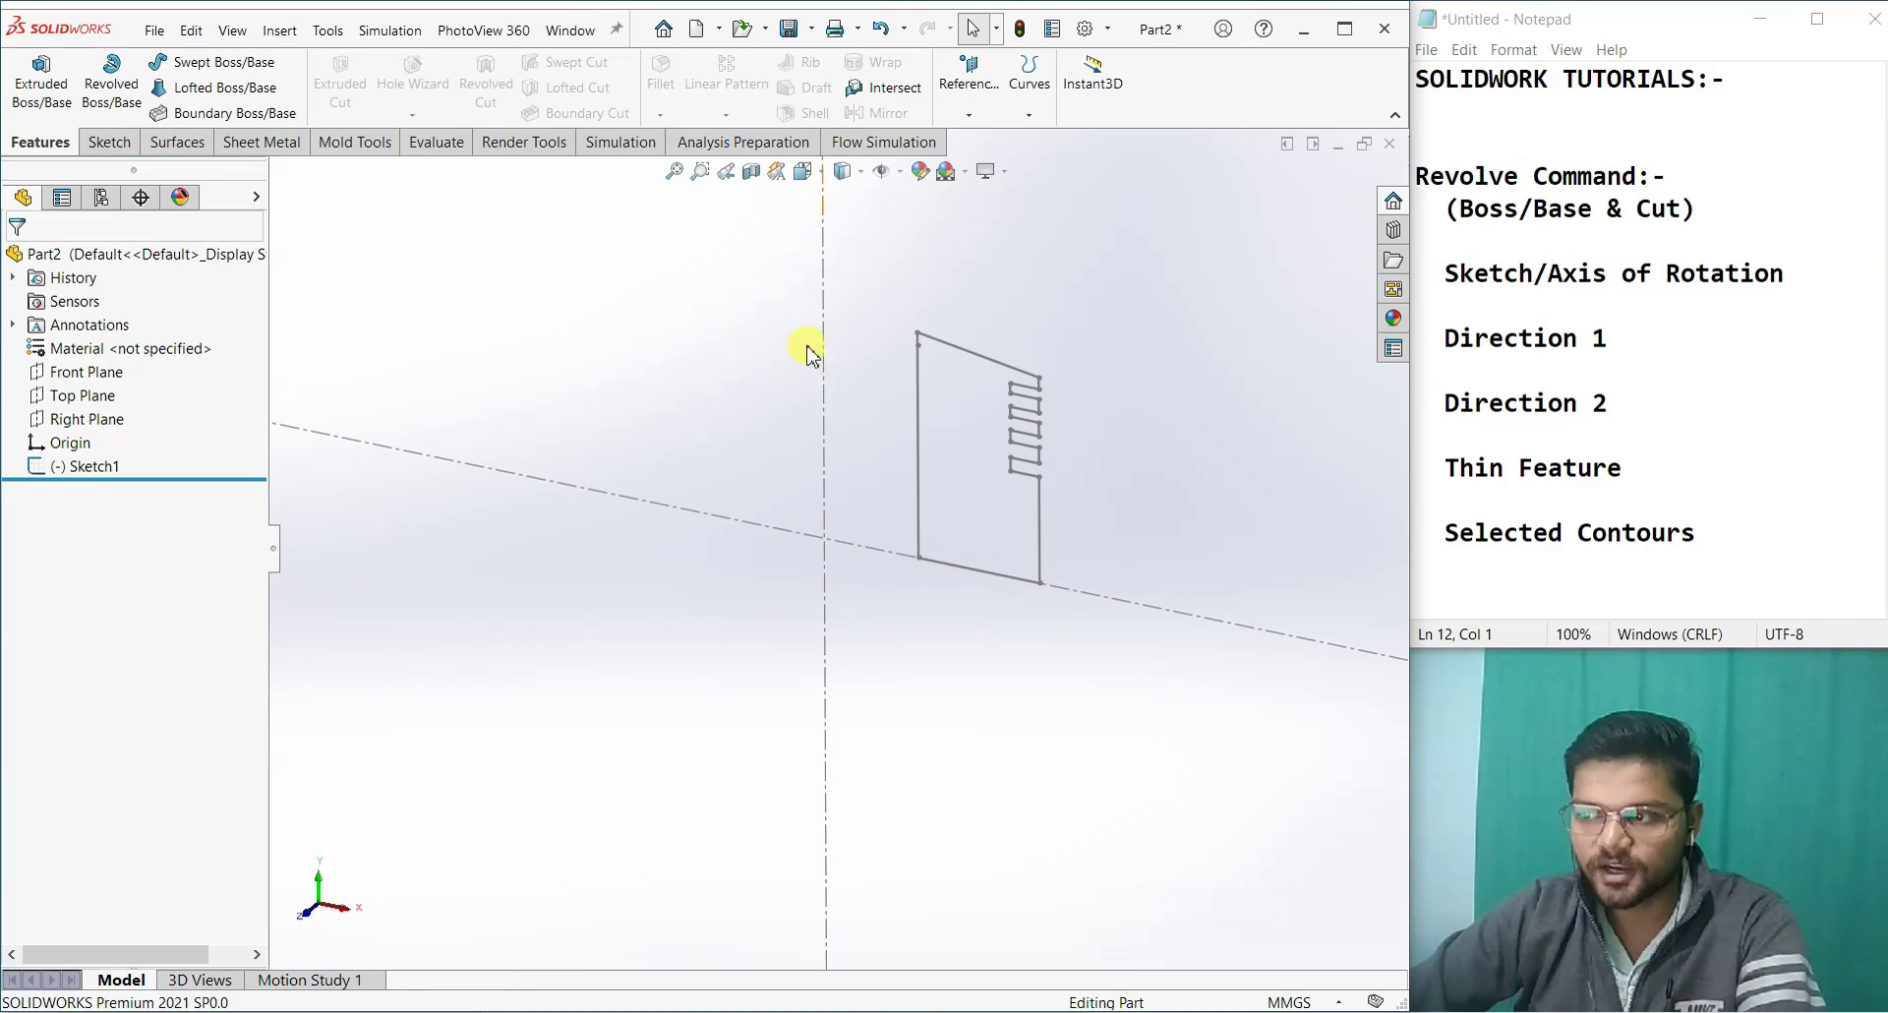
Step: Start a revolve of Sketch1, which previews a hollow ring around the centerline
left_click(130, 97)
left_click(822, 368)
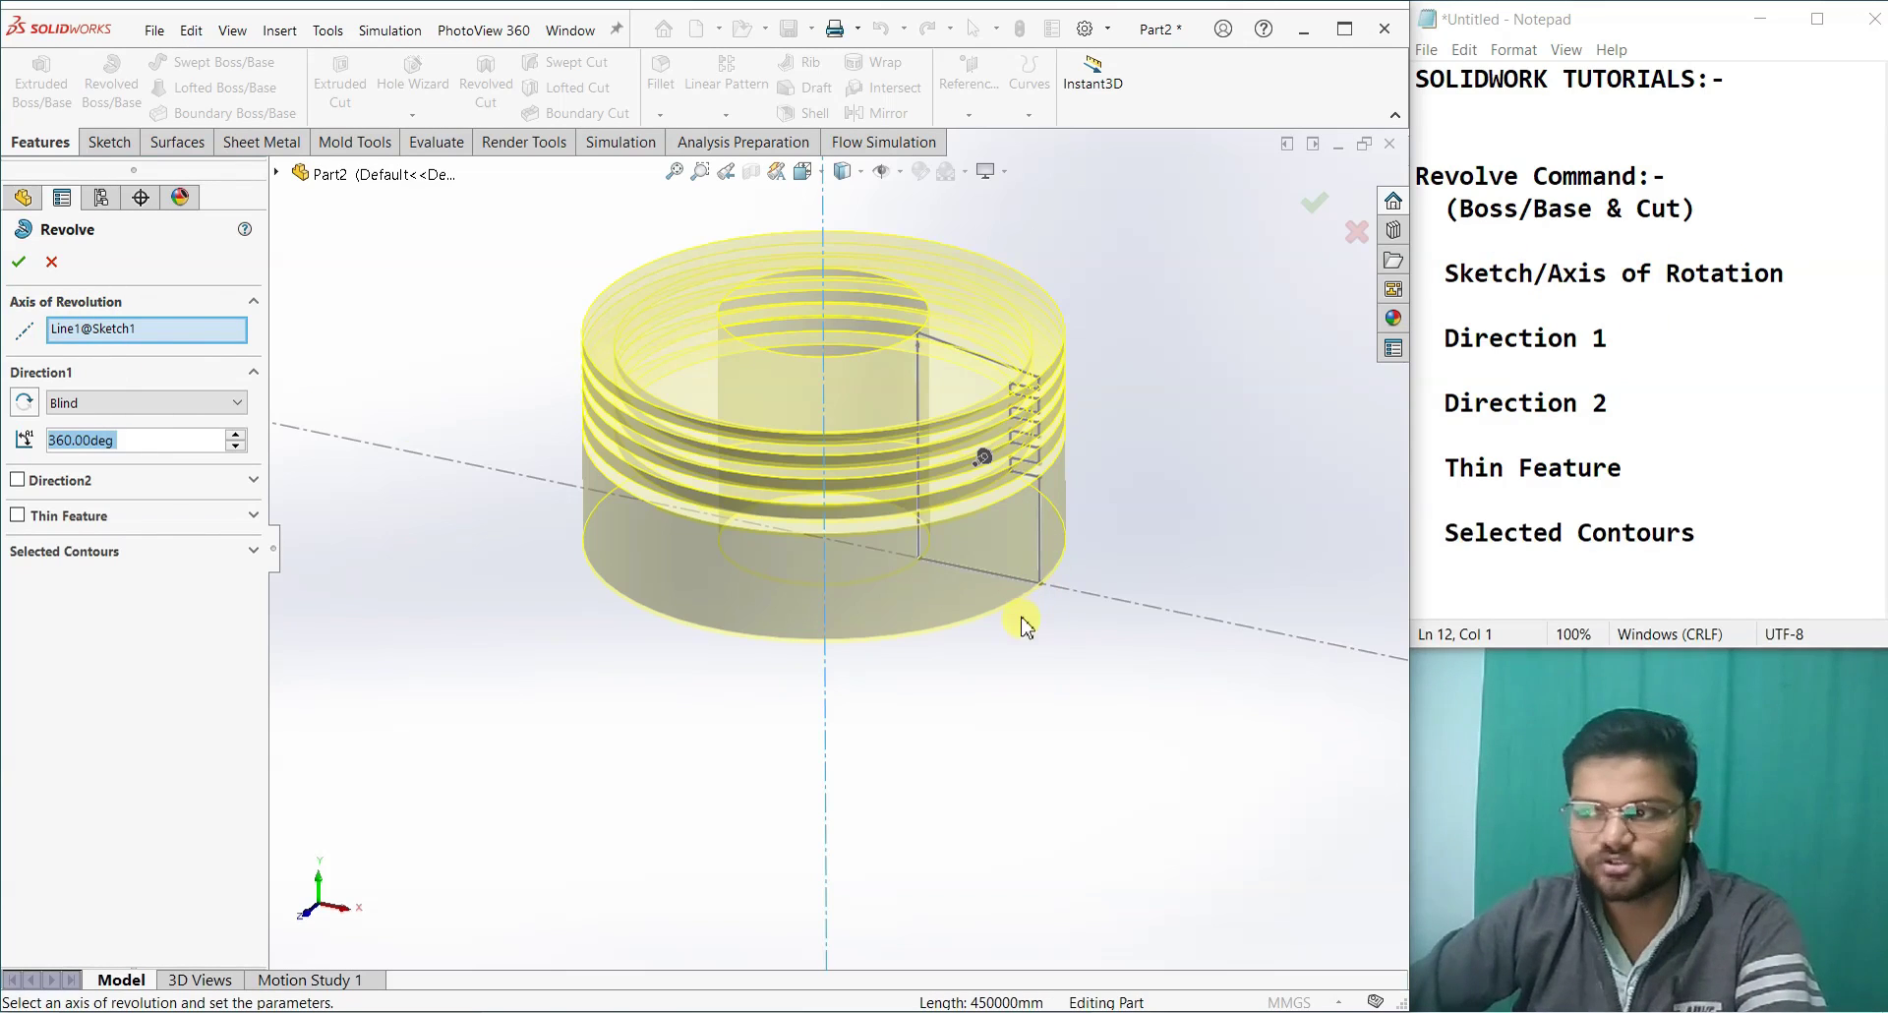
middle_click_drag(1023, 624, 967, 489)
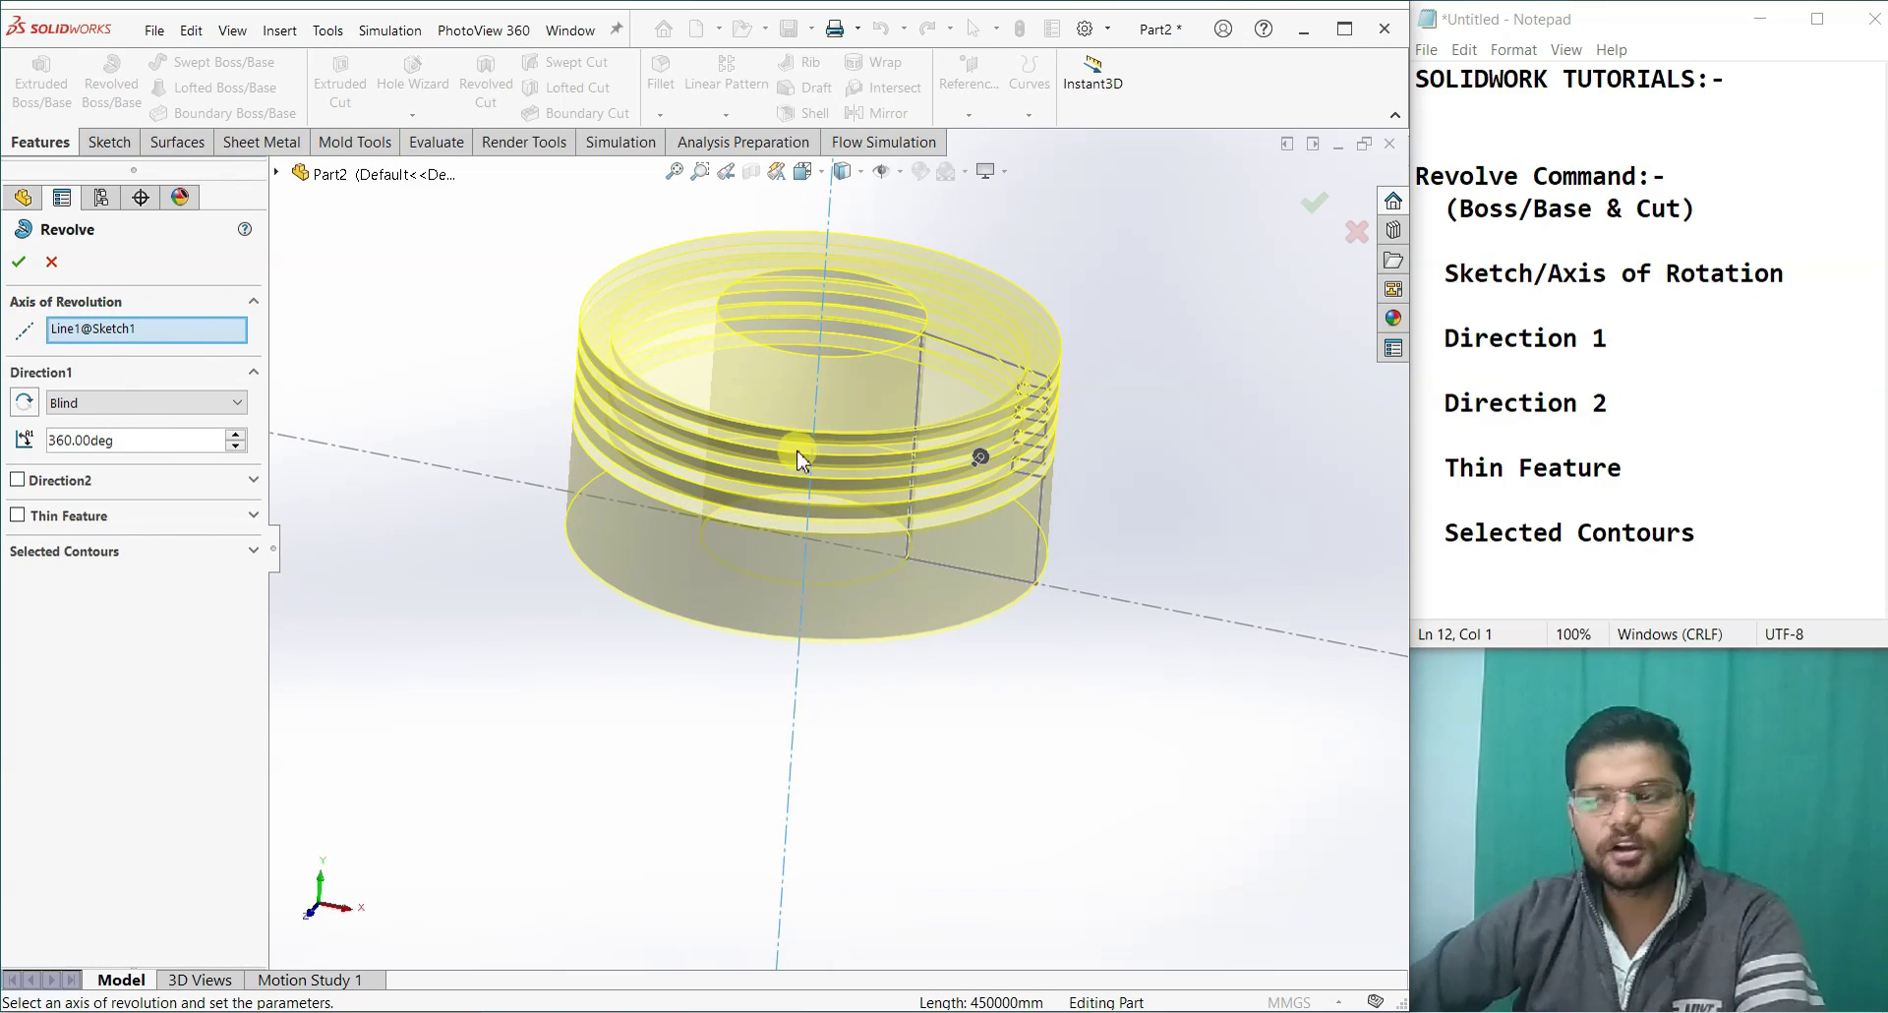
mouse_move(858, 344)
middle_mouse_down()
mouse_move(898, 459)
mouse_move(864, 493)
mouse_move(877, 515)
middle_mouse_up()
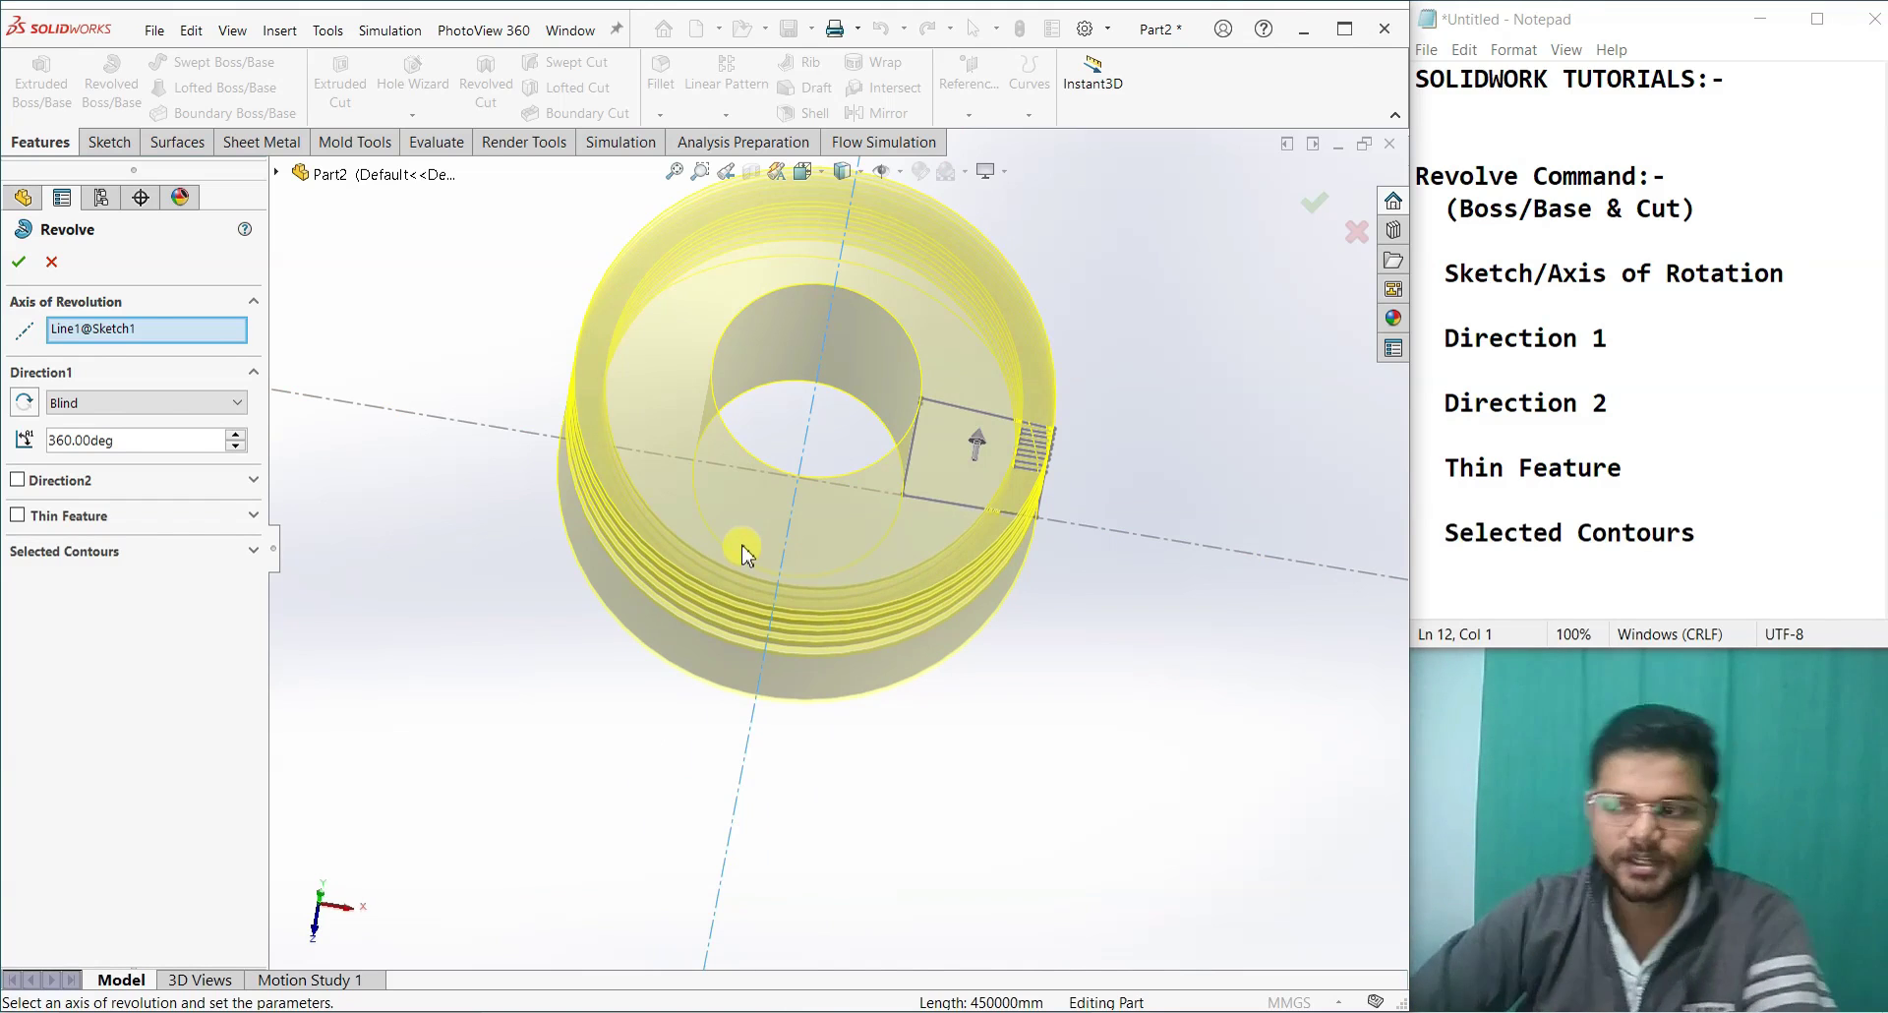
middle_click_drag(983, 721, 1033, 691)
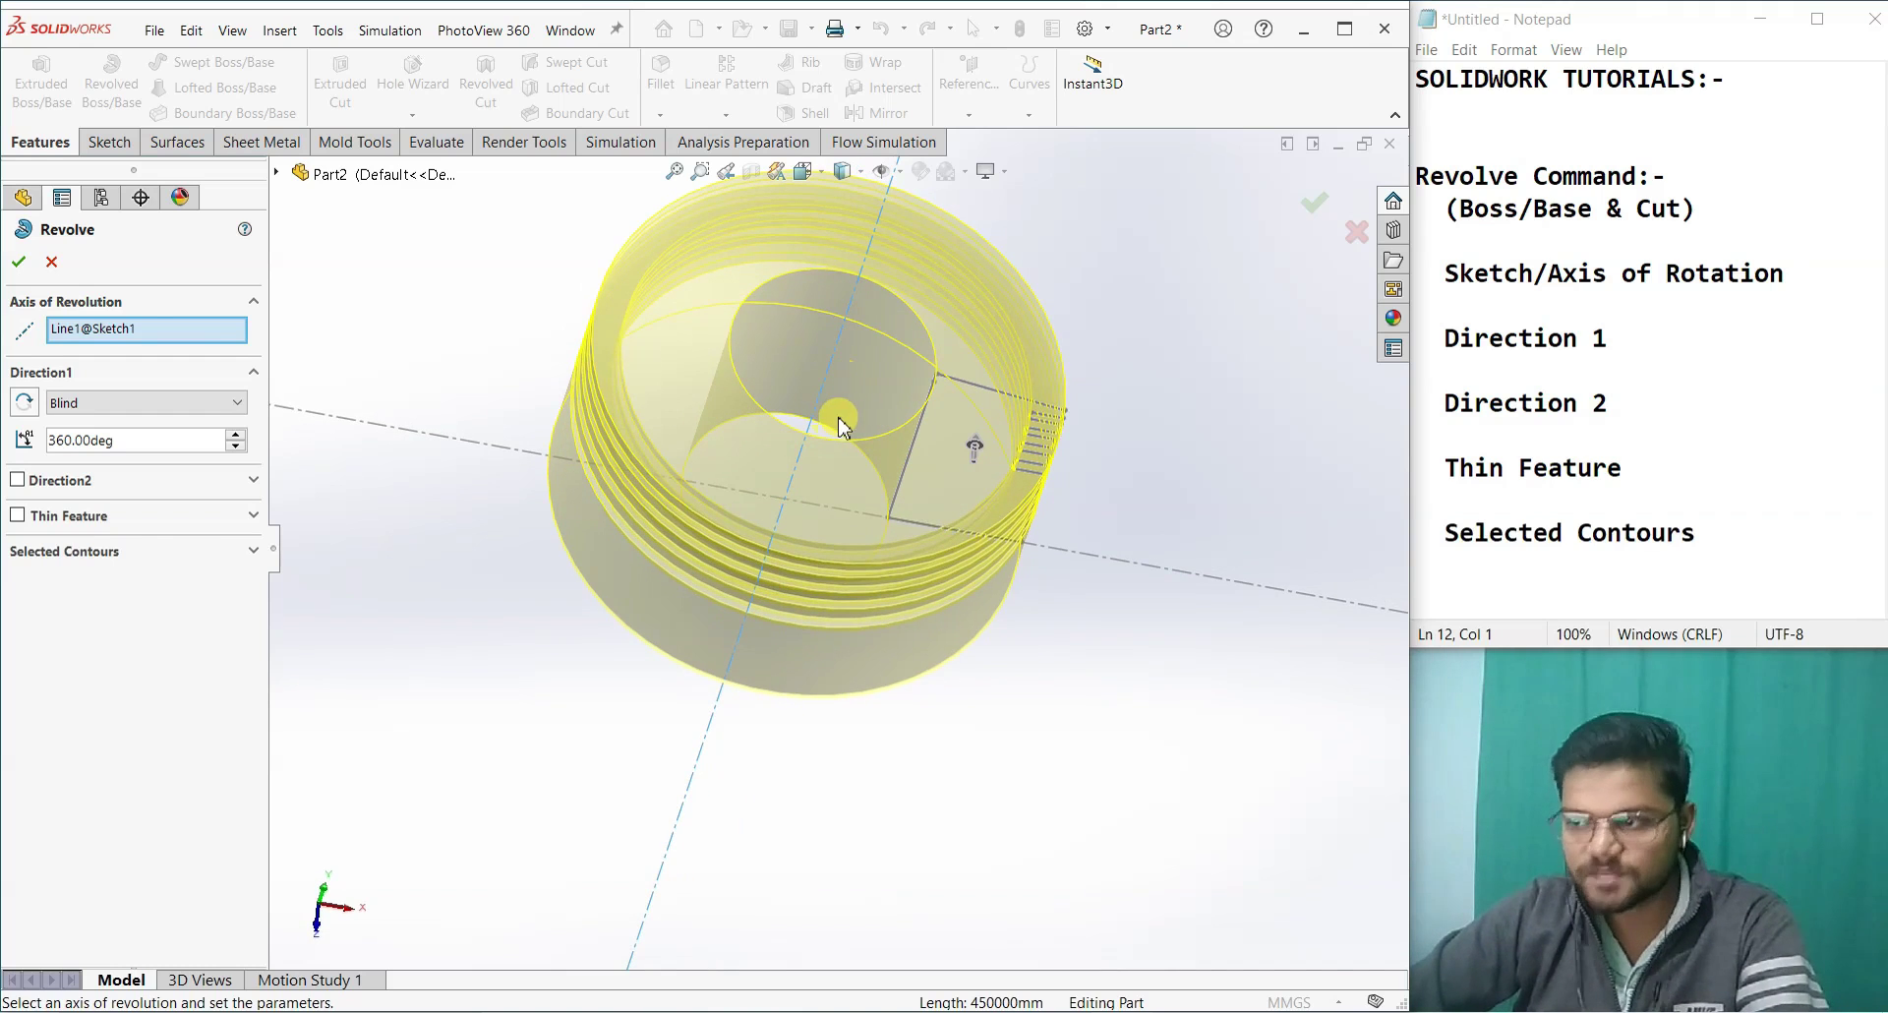
Step: Change the revolve axis to the profile's left edge (Line3) and confirm the 360° solid
right_click(148, 332)
left_click(192, 345)
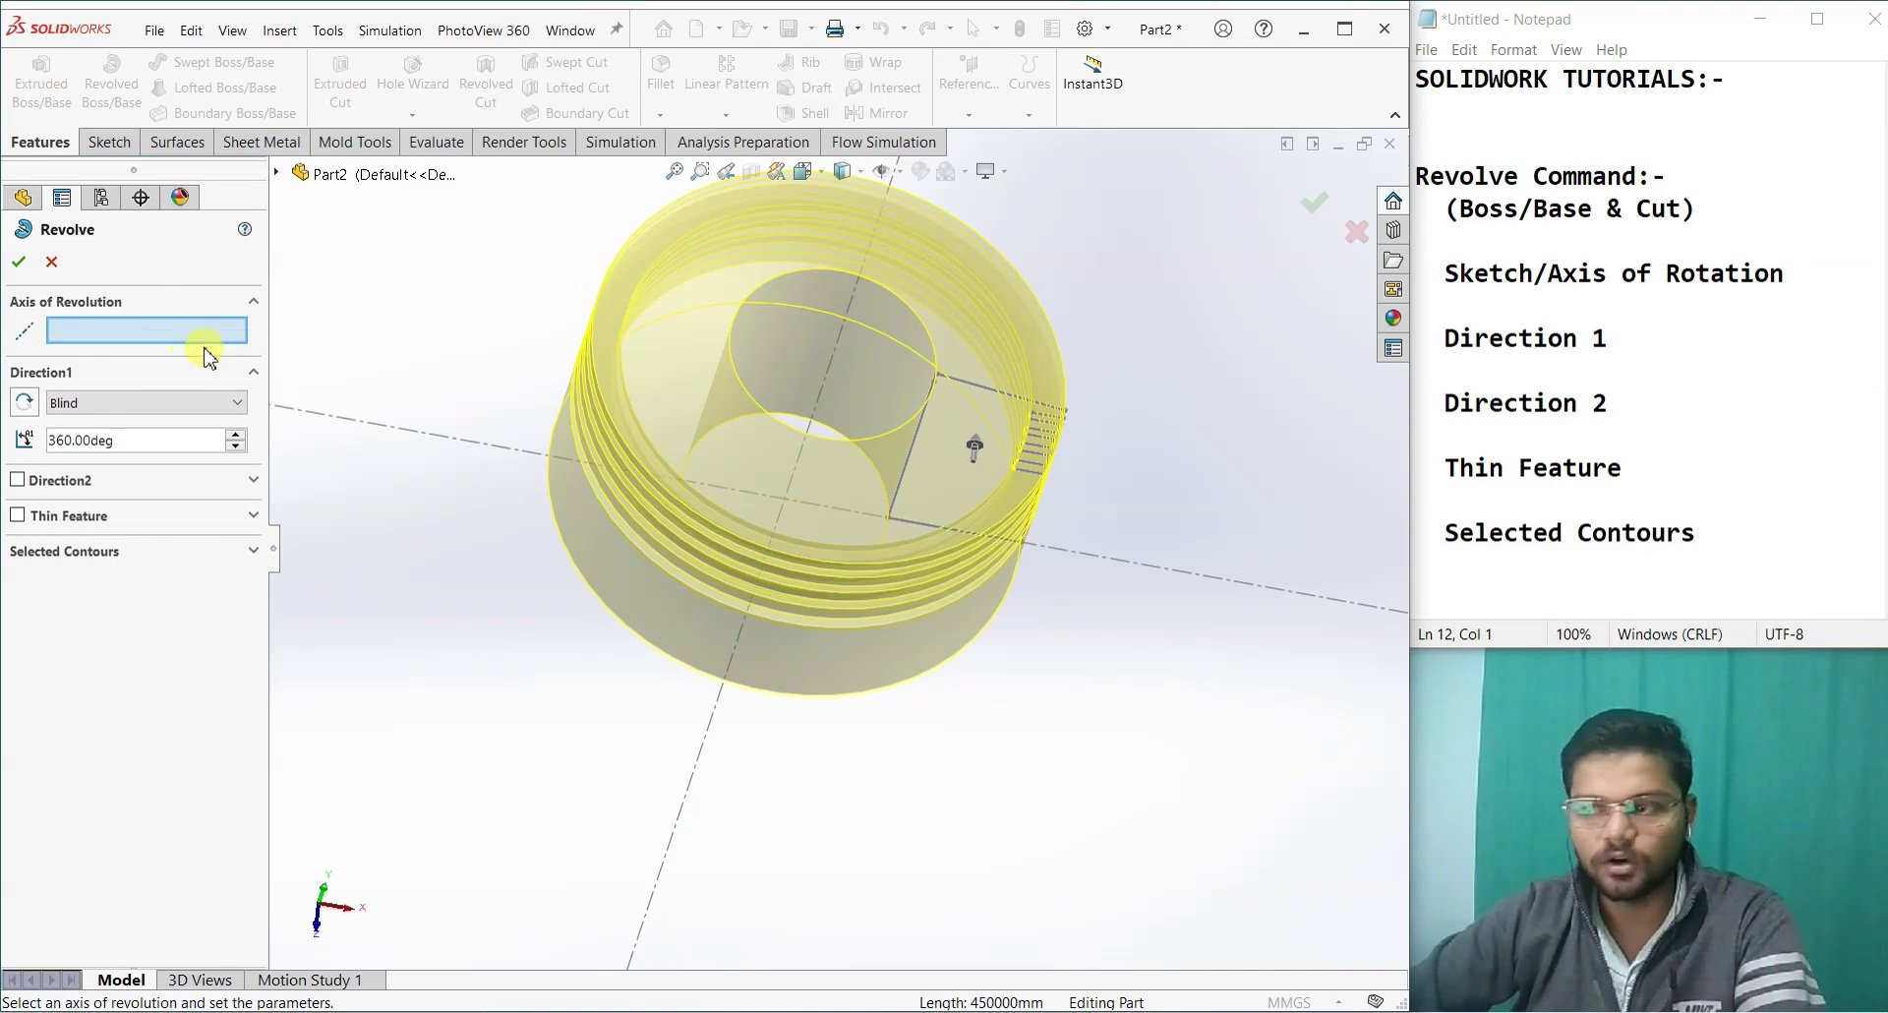
left_click(924, 444)
mouse_move(930, 448)
middle_mouse_down()
mouse_move(1042, 654)
mouse_move(1011, 602)
middle_mouse_up()
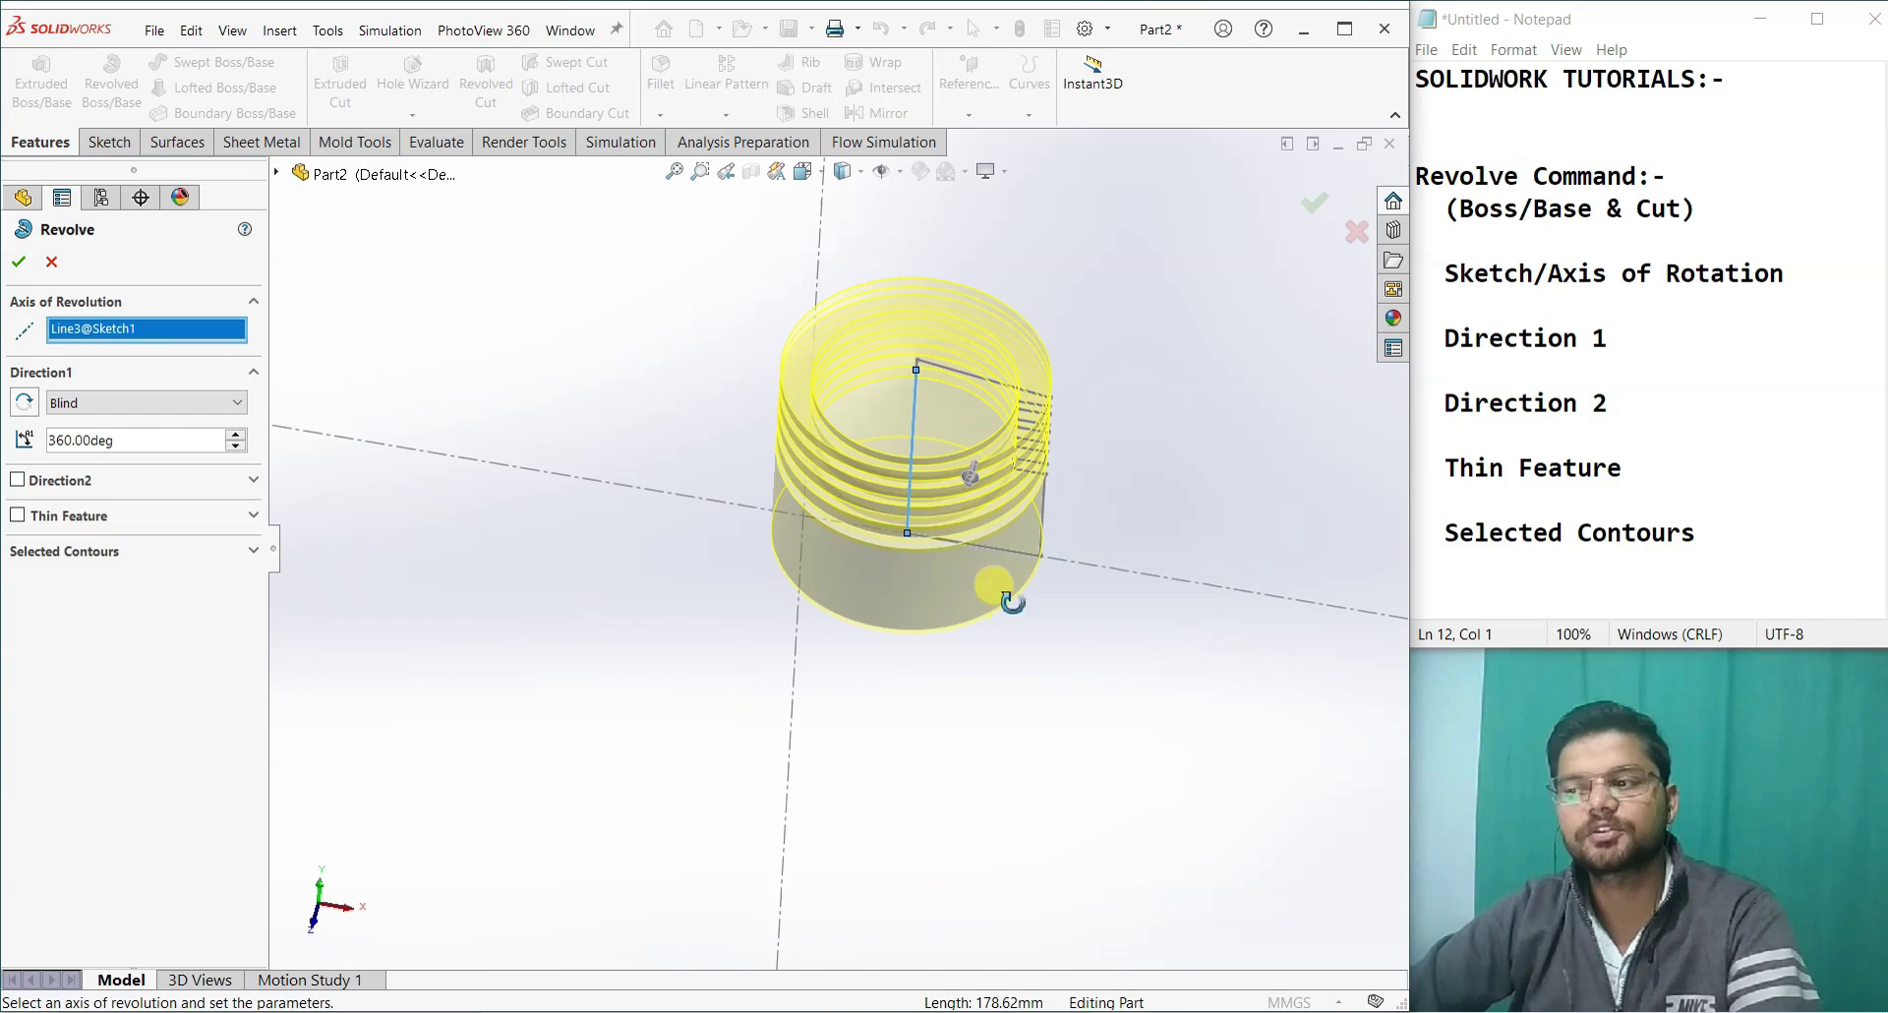
left_click(27, 260)
mouse_move(1117, 726)
middle_mouse_down()
mouse_move(1130, 486)
mouse_move(1230, 580)
mouse_move(1141, 647)
middle_mouse_up()
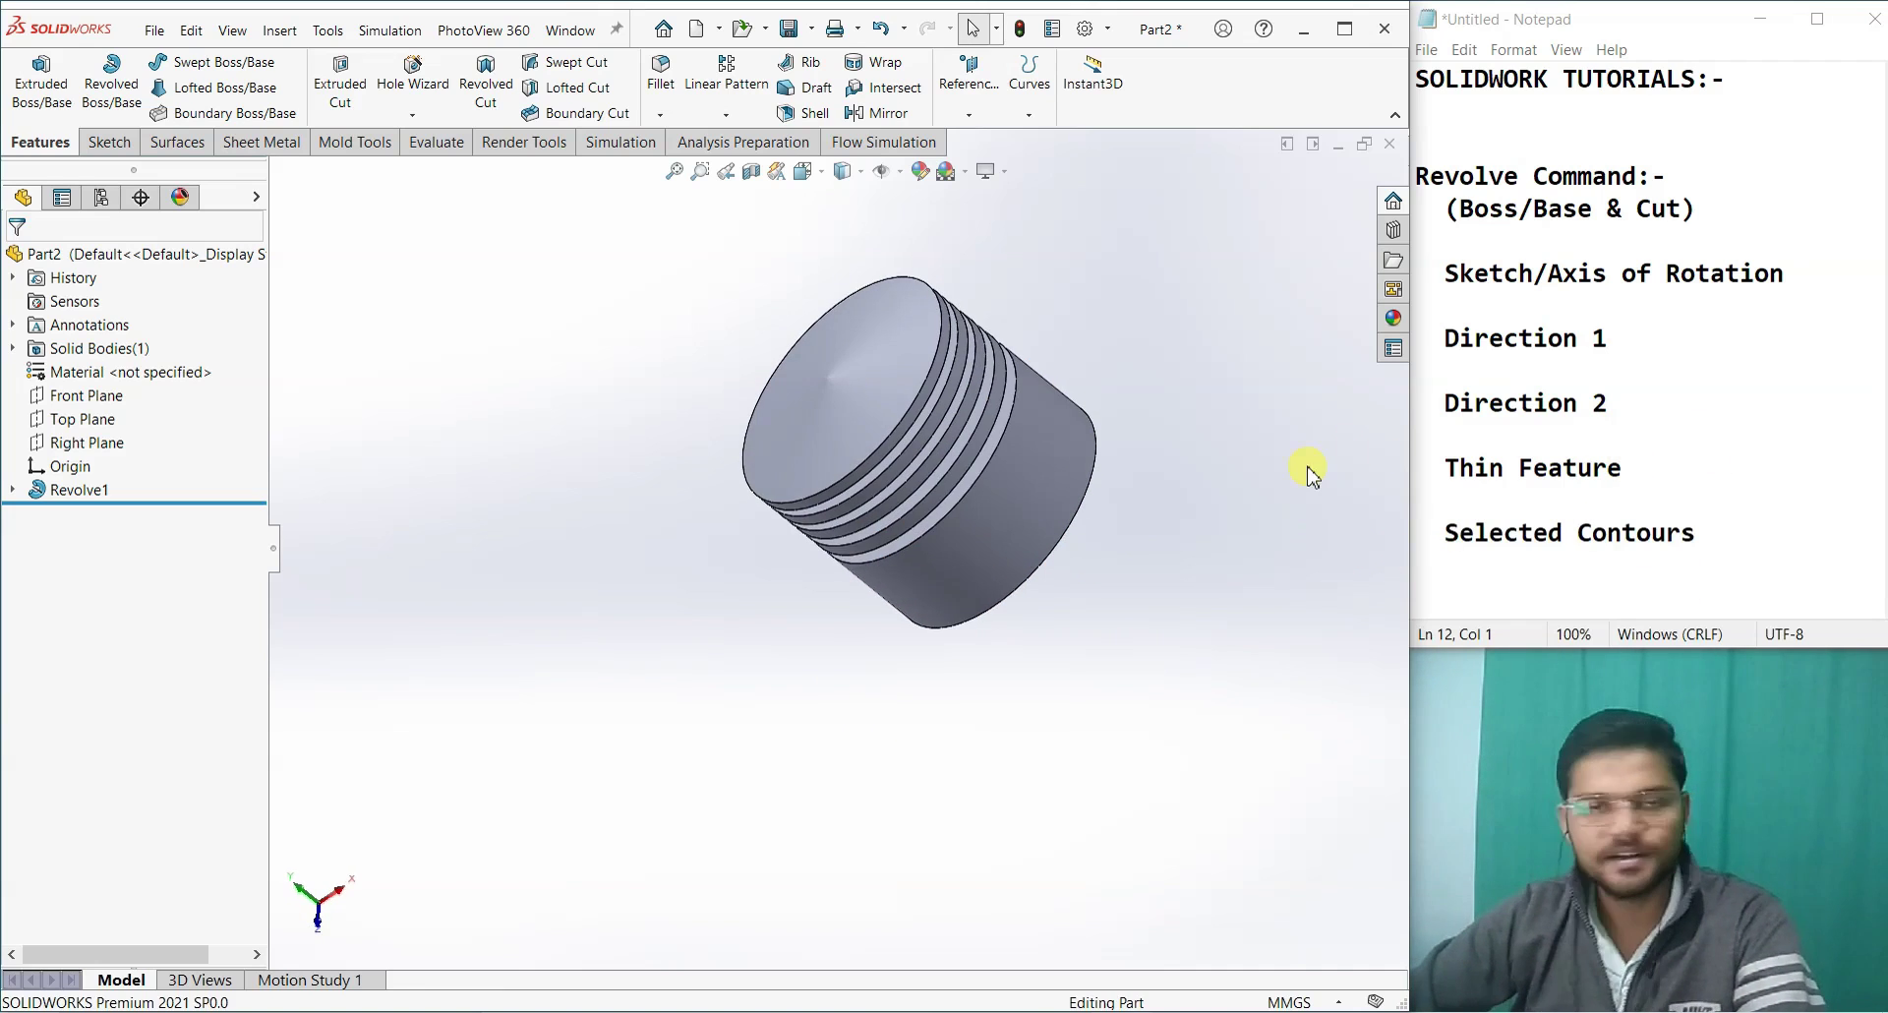
Step: Delete the Revolve1 feature
right_click(54, 494)
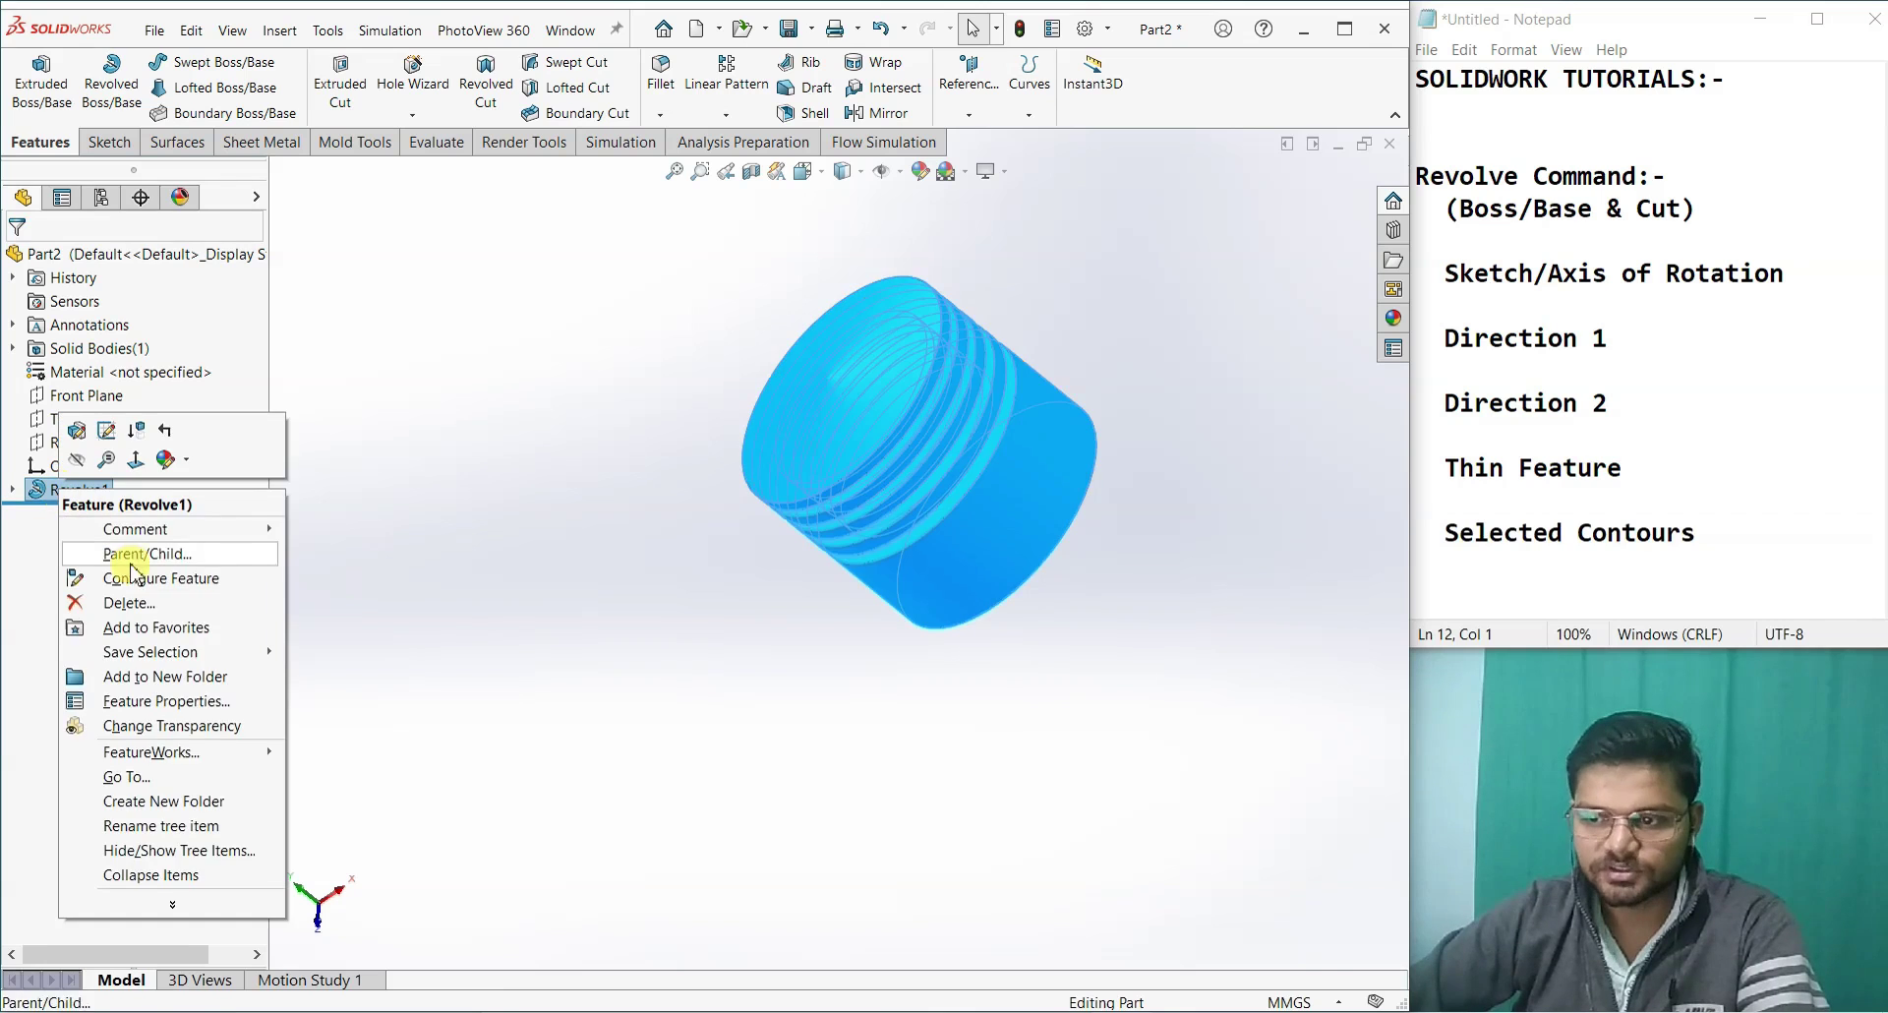
left_click(137, 605)
left_click(1072, 390)
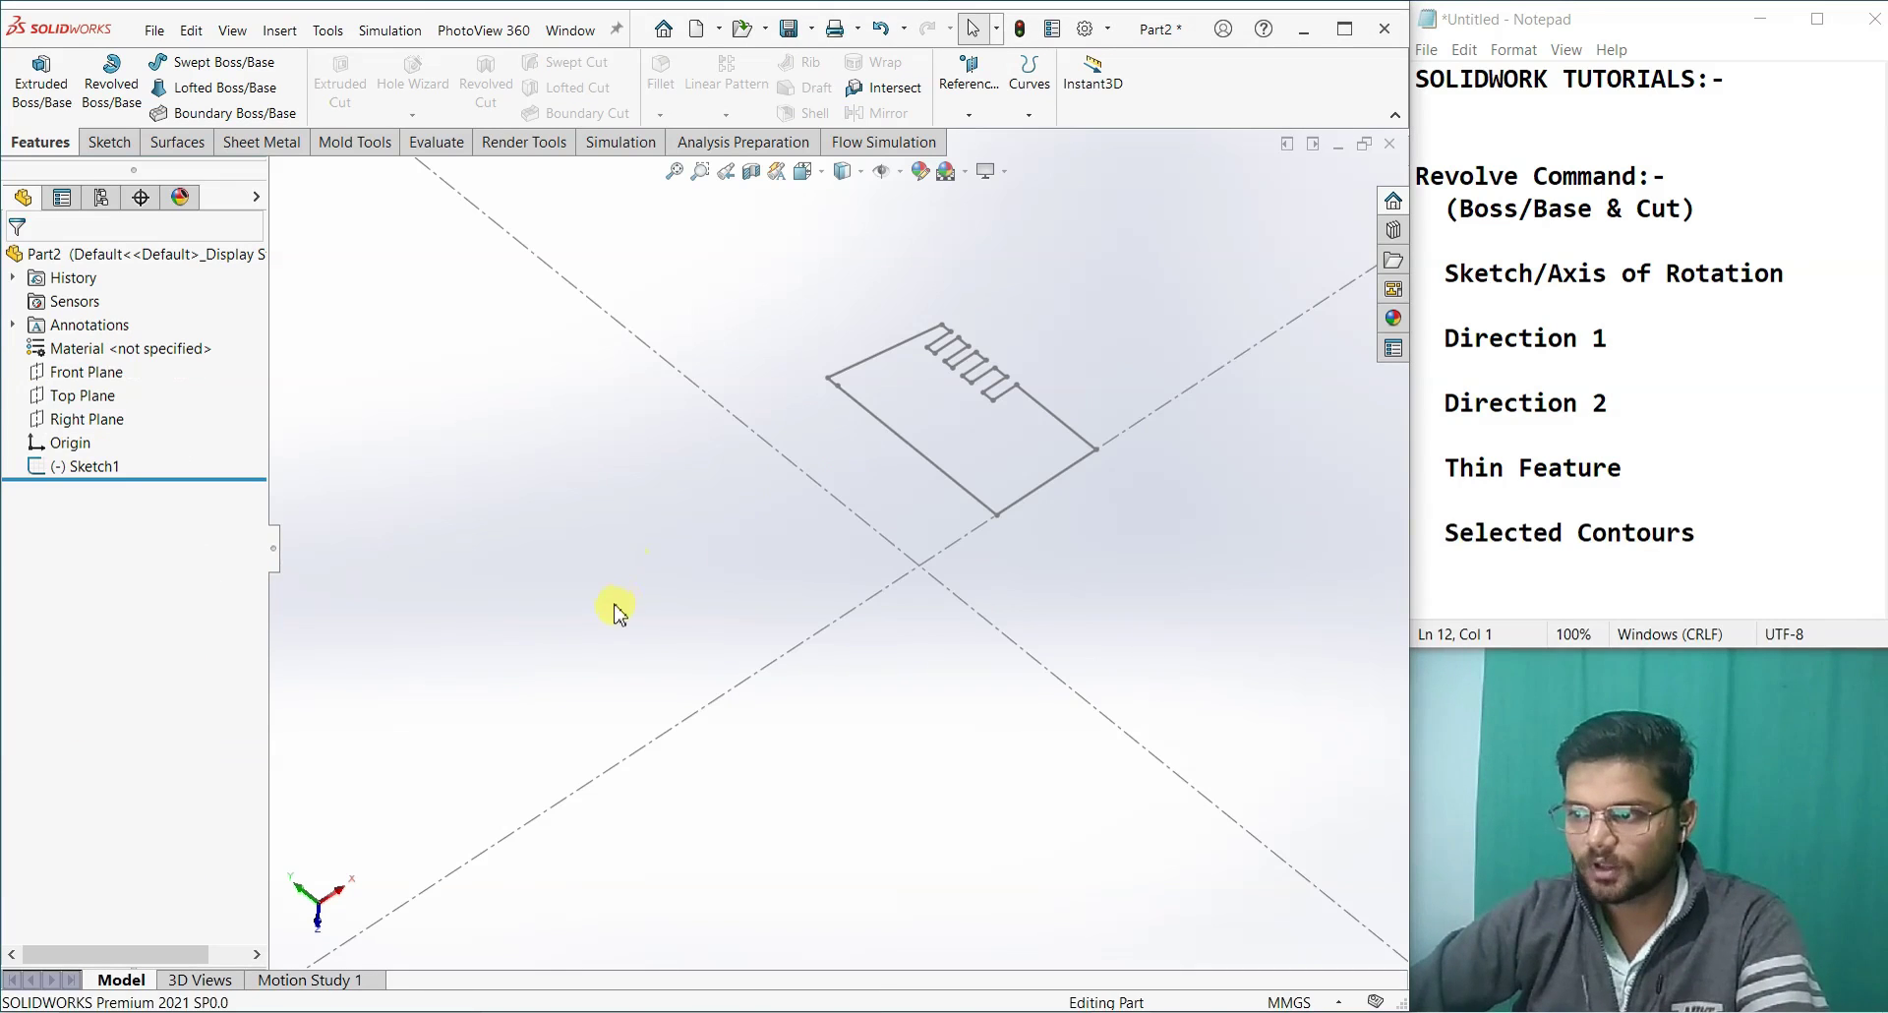
Step: Revolve Sketch1 again about its left edge with the angle set to 270°
left_click(111, 79)
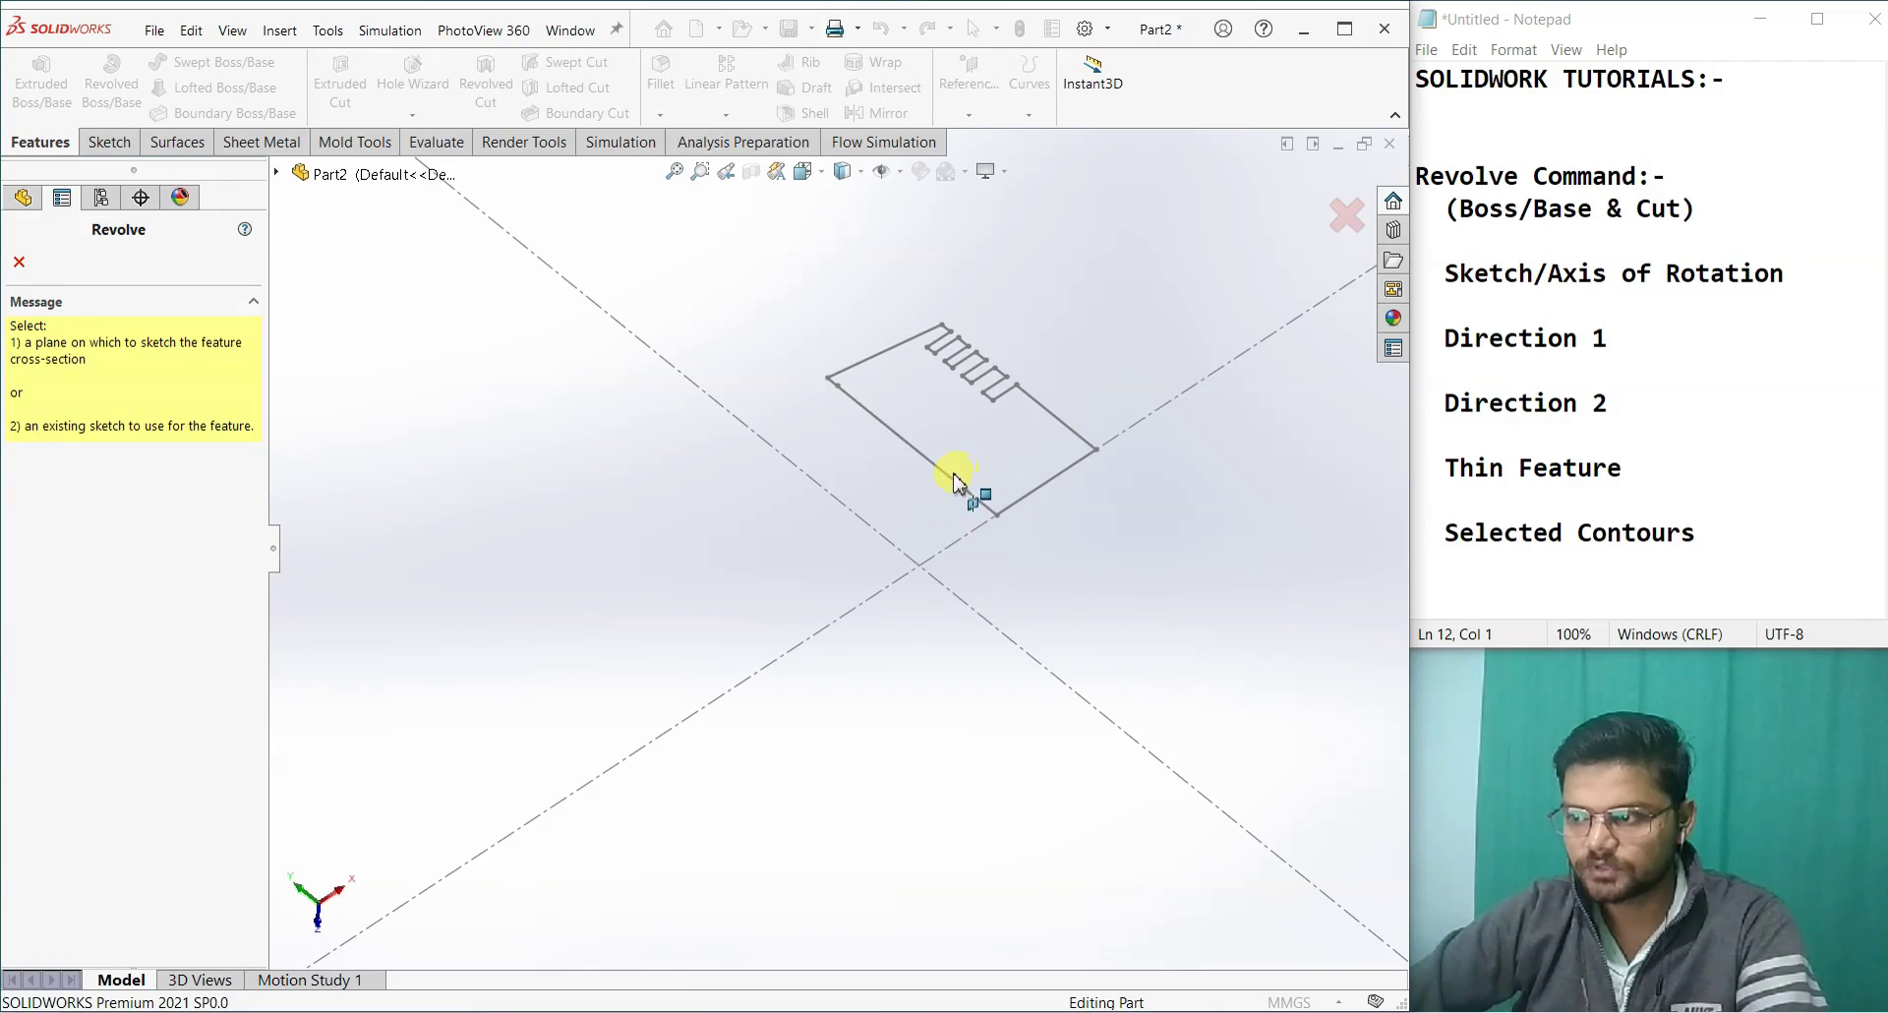
left_click(954, 480)
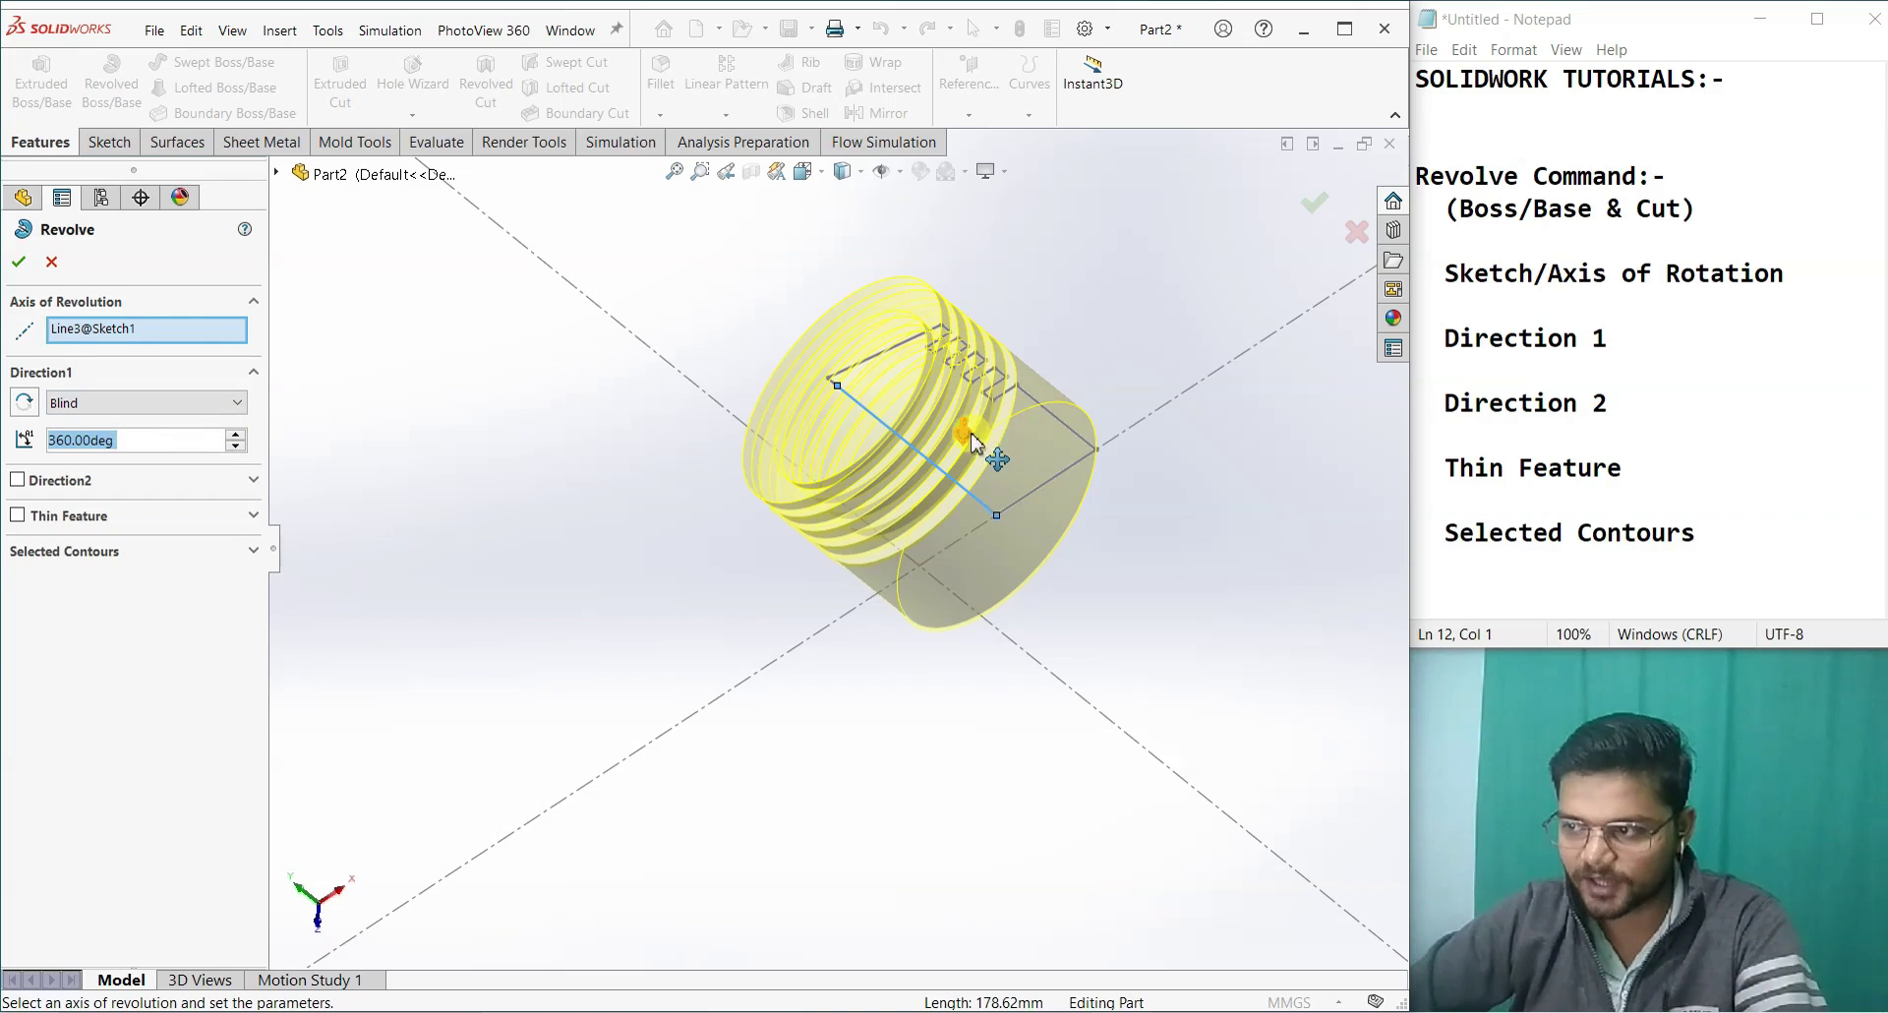
left_click_drag(972, 440, 856, 556)
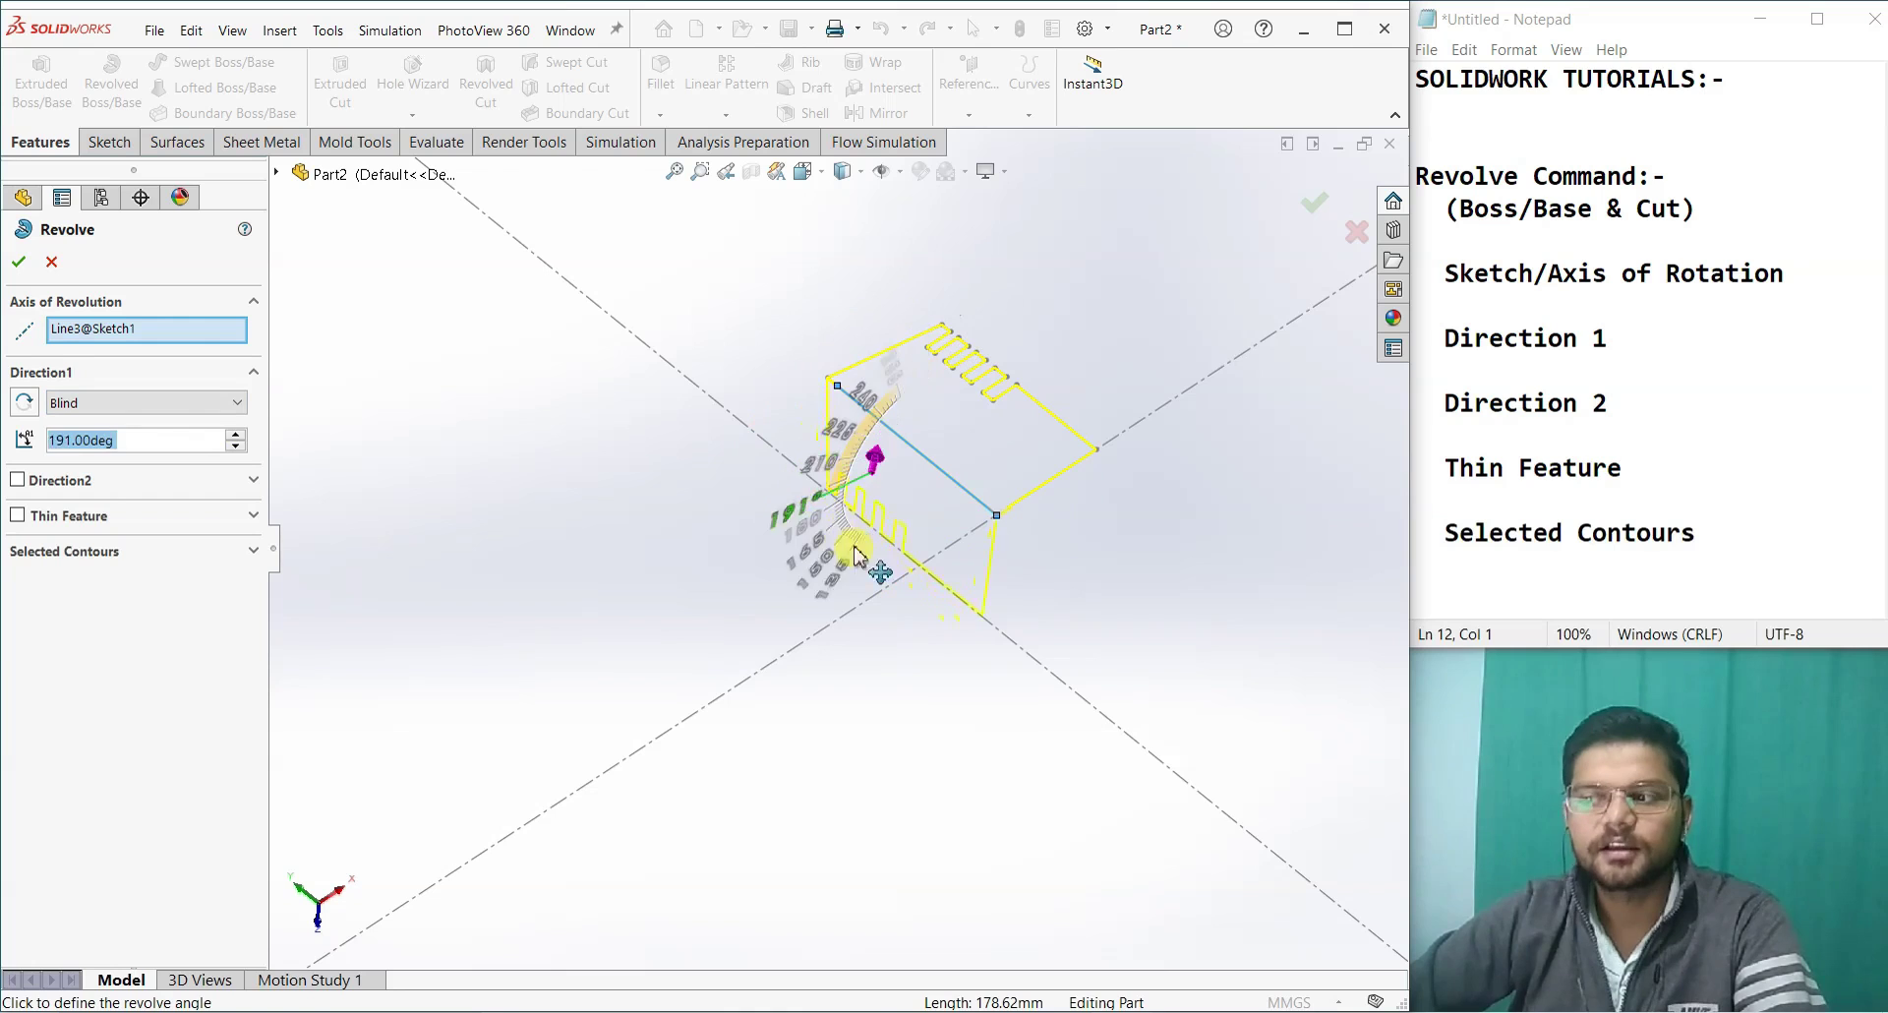
left_click_drag(855, 555, 959, 602)
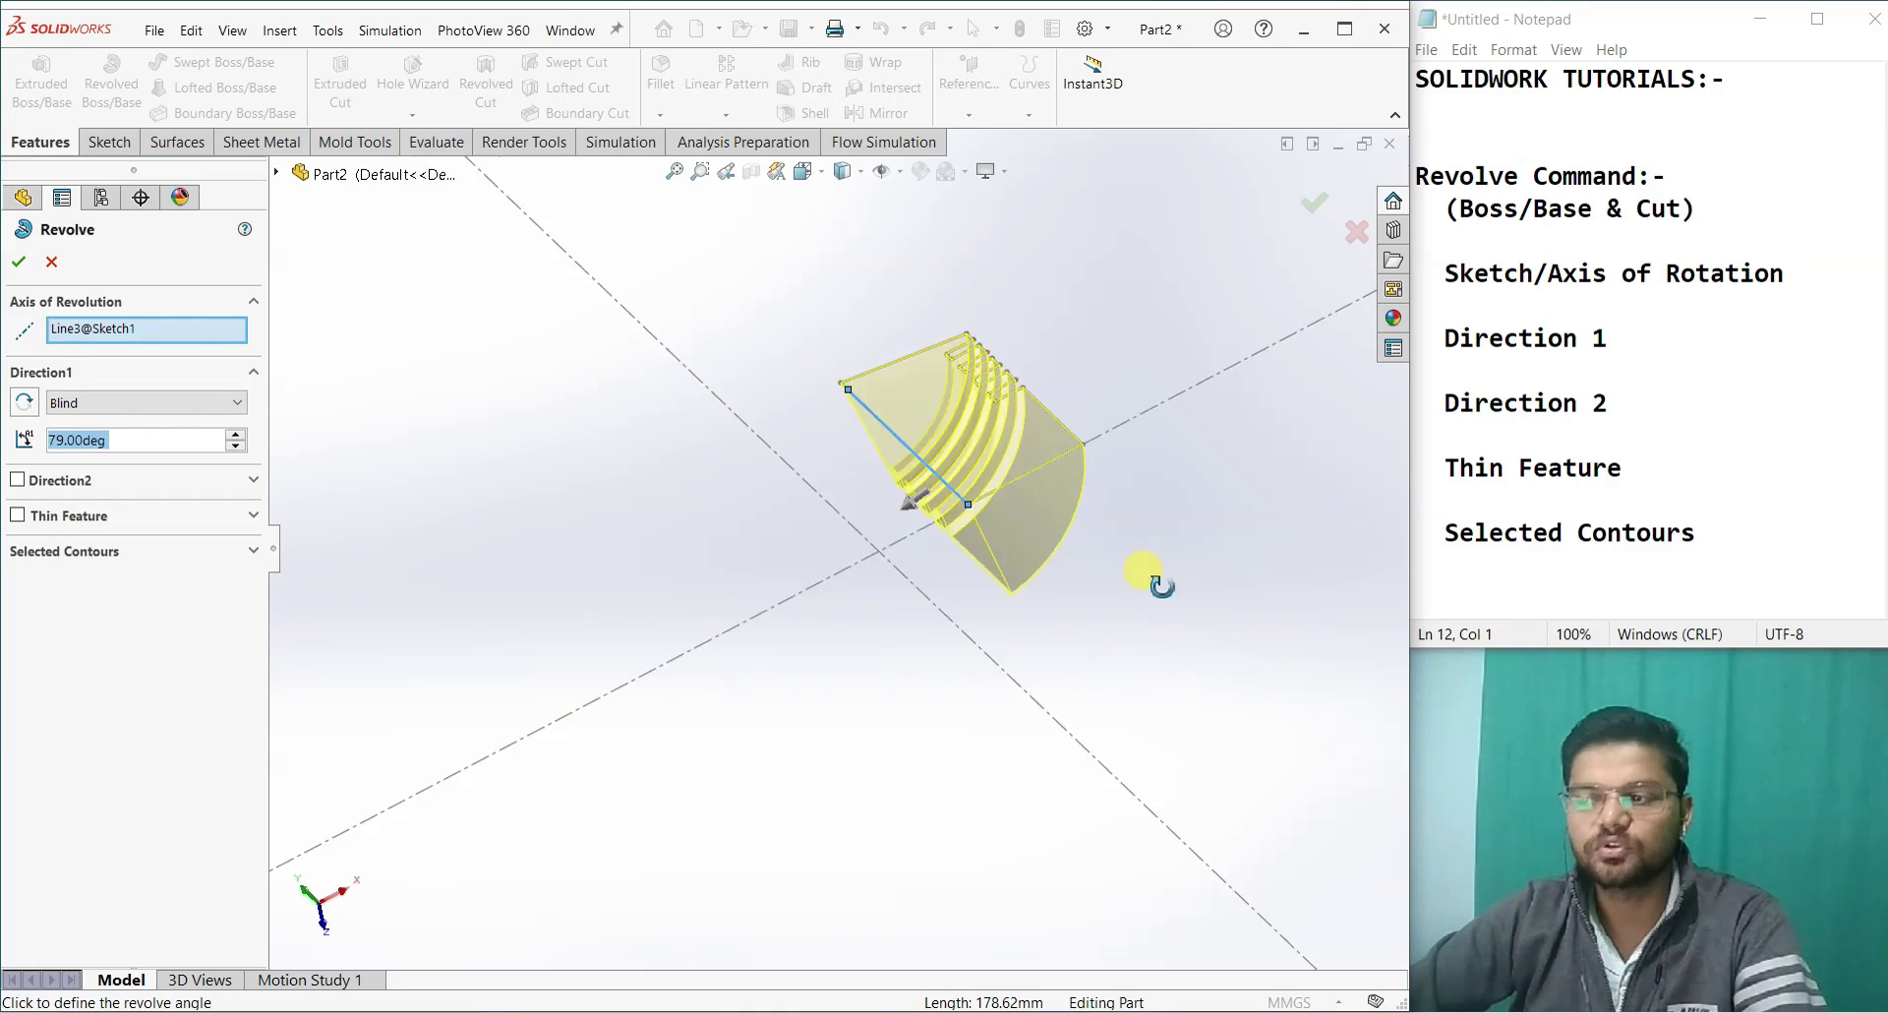
middle_click_drag(1158, 585, 1009, 607)
left_click_drag(838, 494, 1016, 510)
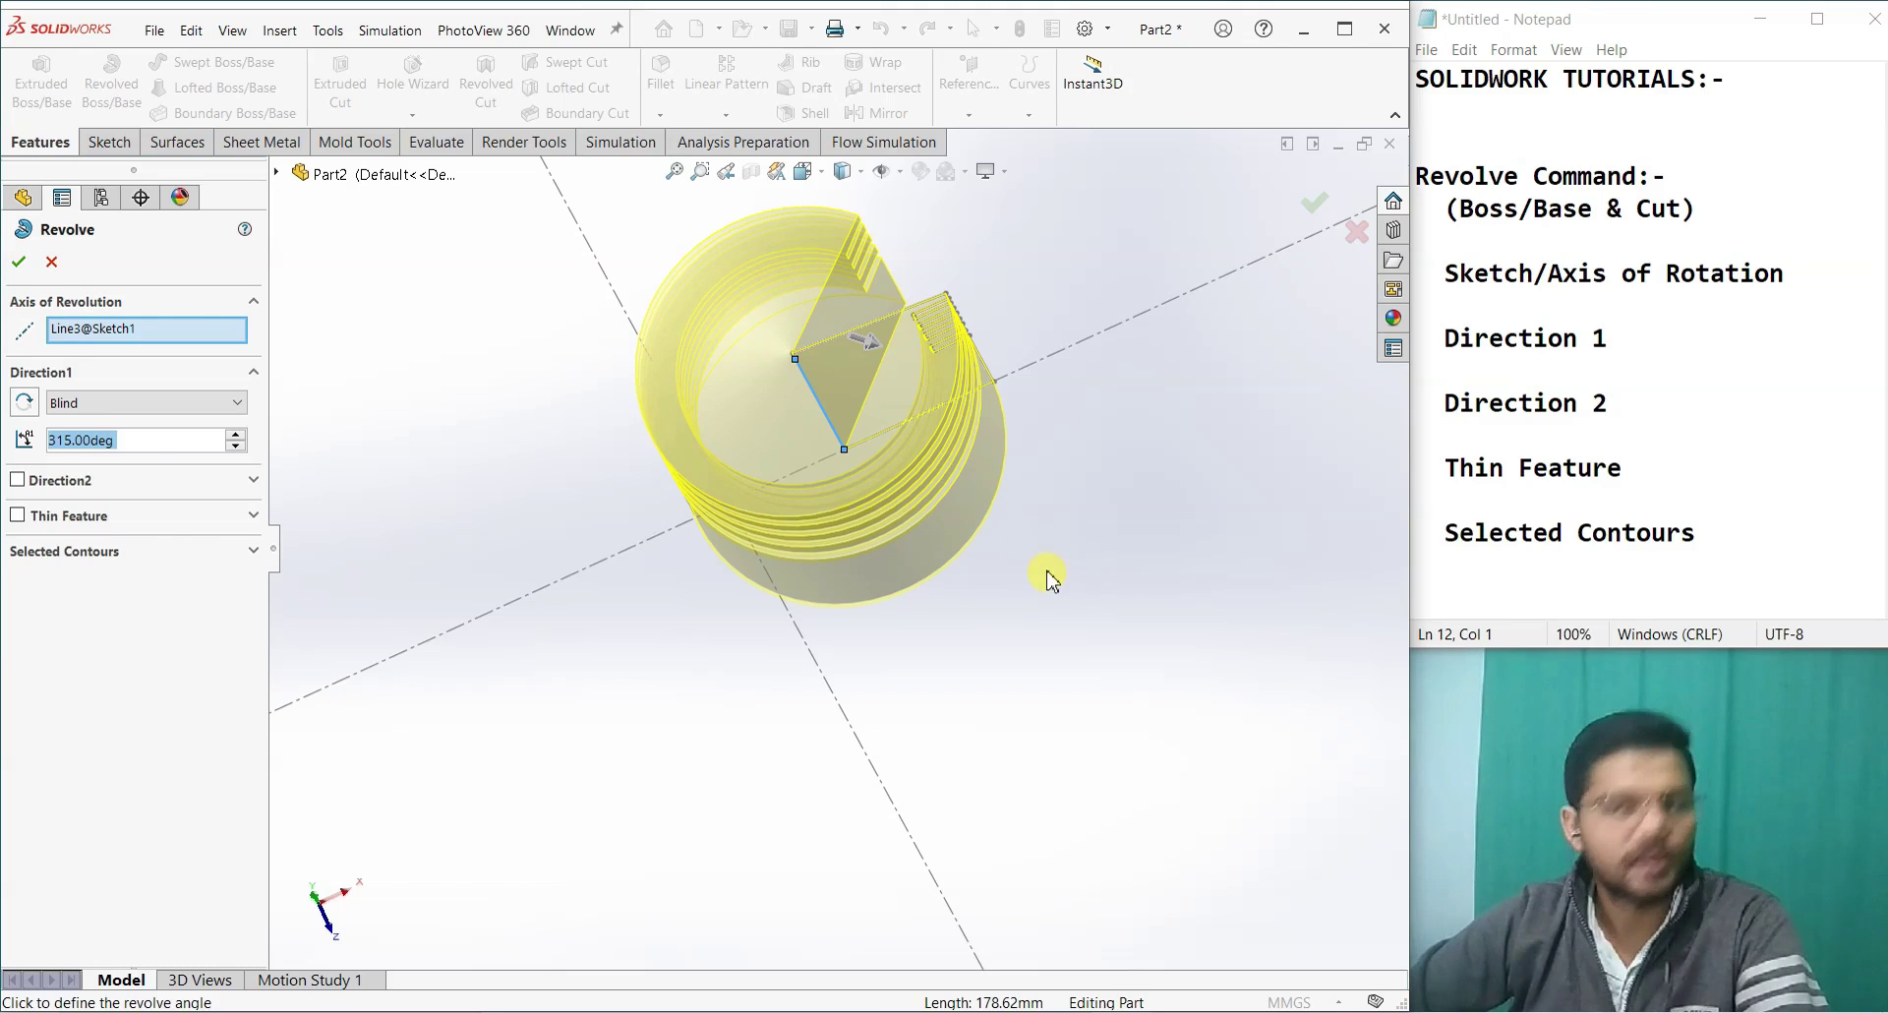
type("270")
key("Return")
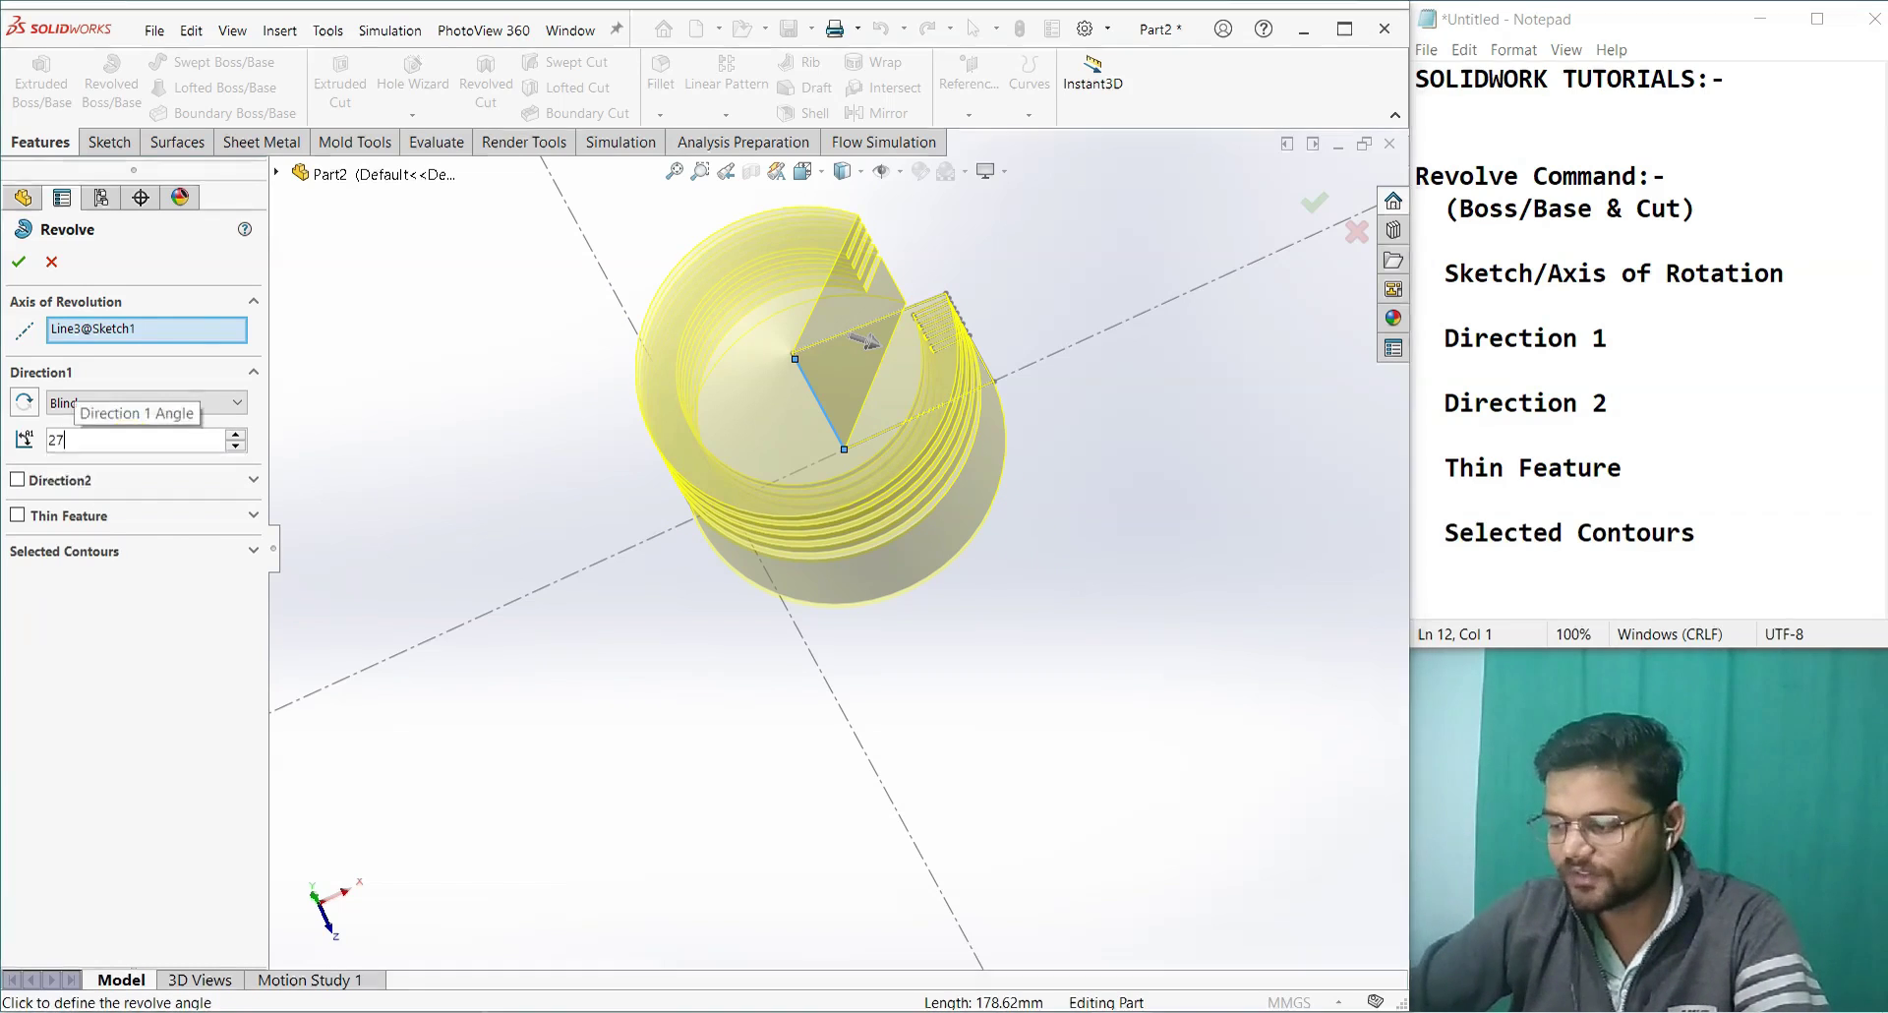
Step: Keep the Blind end condition and confirm the 270° revolve as Revolve2
left_click(98, 403)
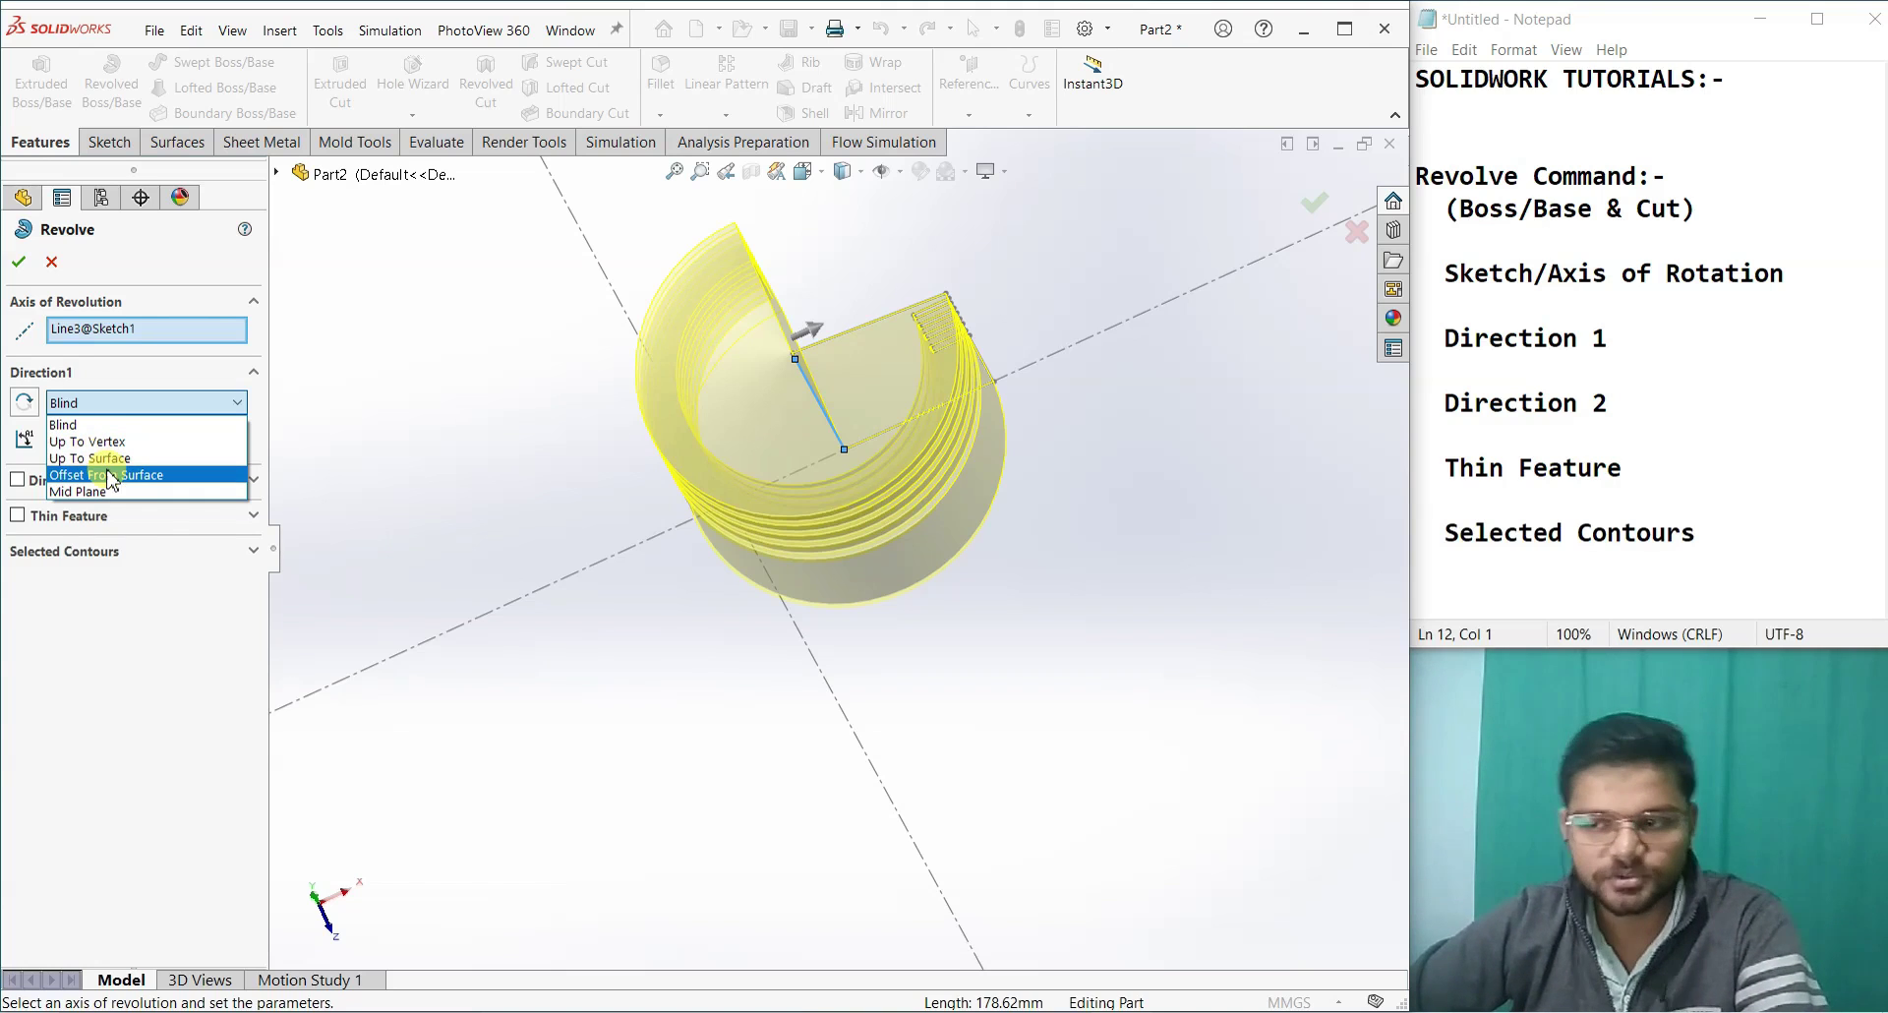
left_click(430, 467)
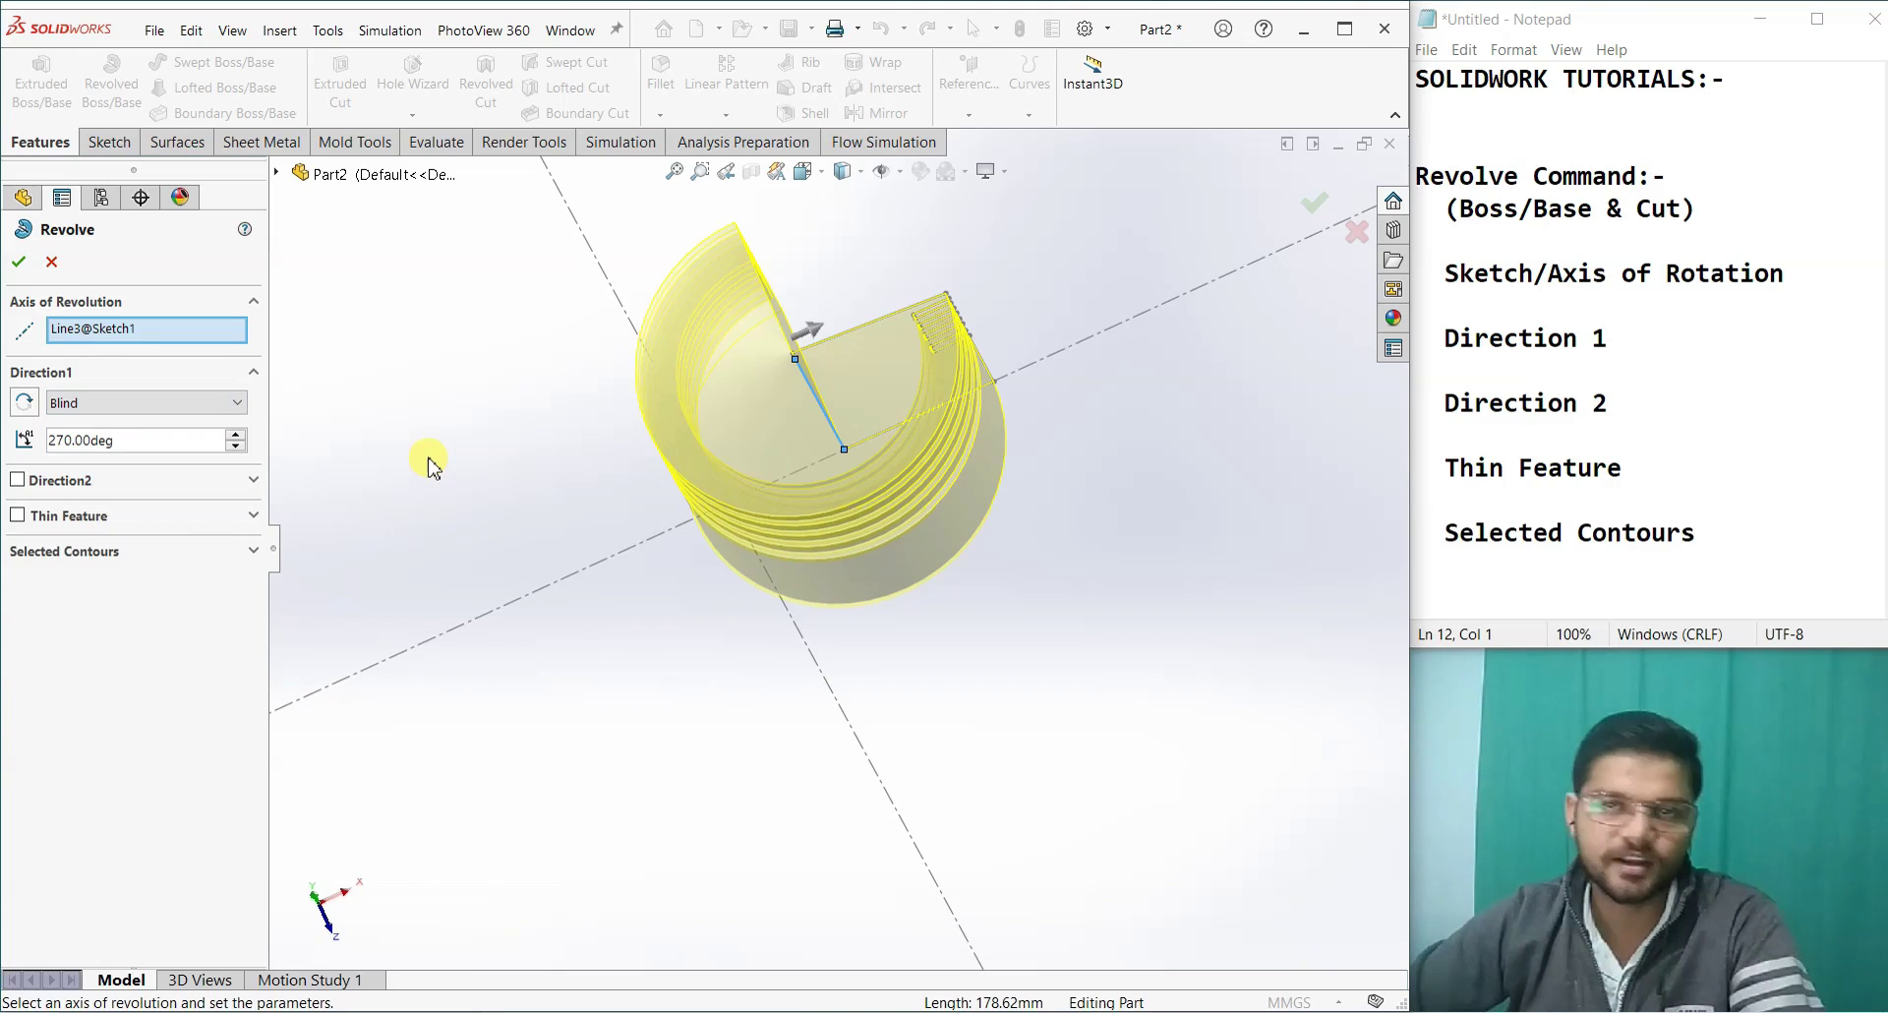
mouse_move(462, 427)
middle_mouse_down()
mouse_move(413, 334)
mouse_move(418, 502)
middle_mouse_up()
left_click(16, 267)
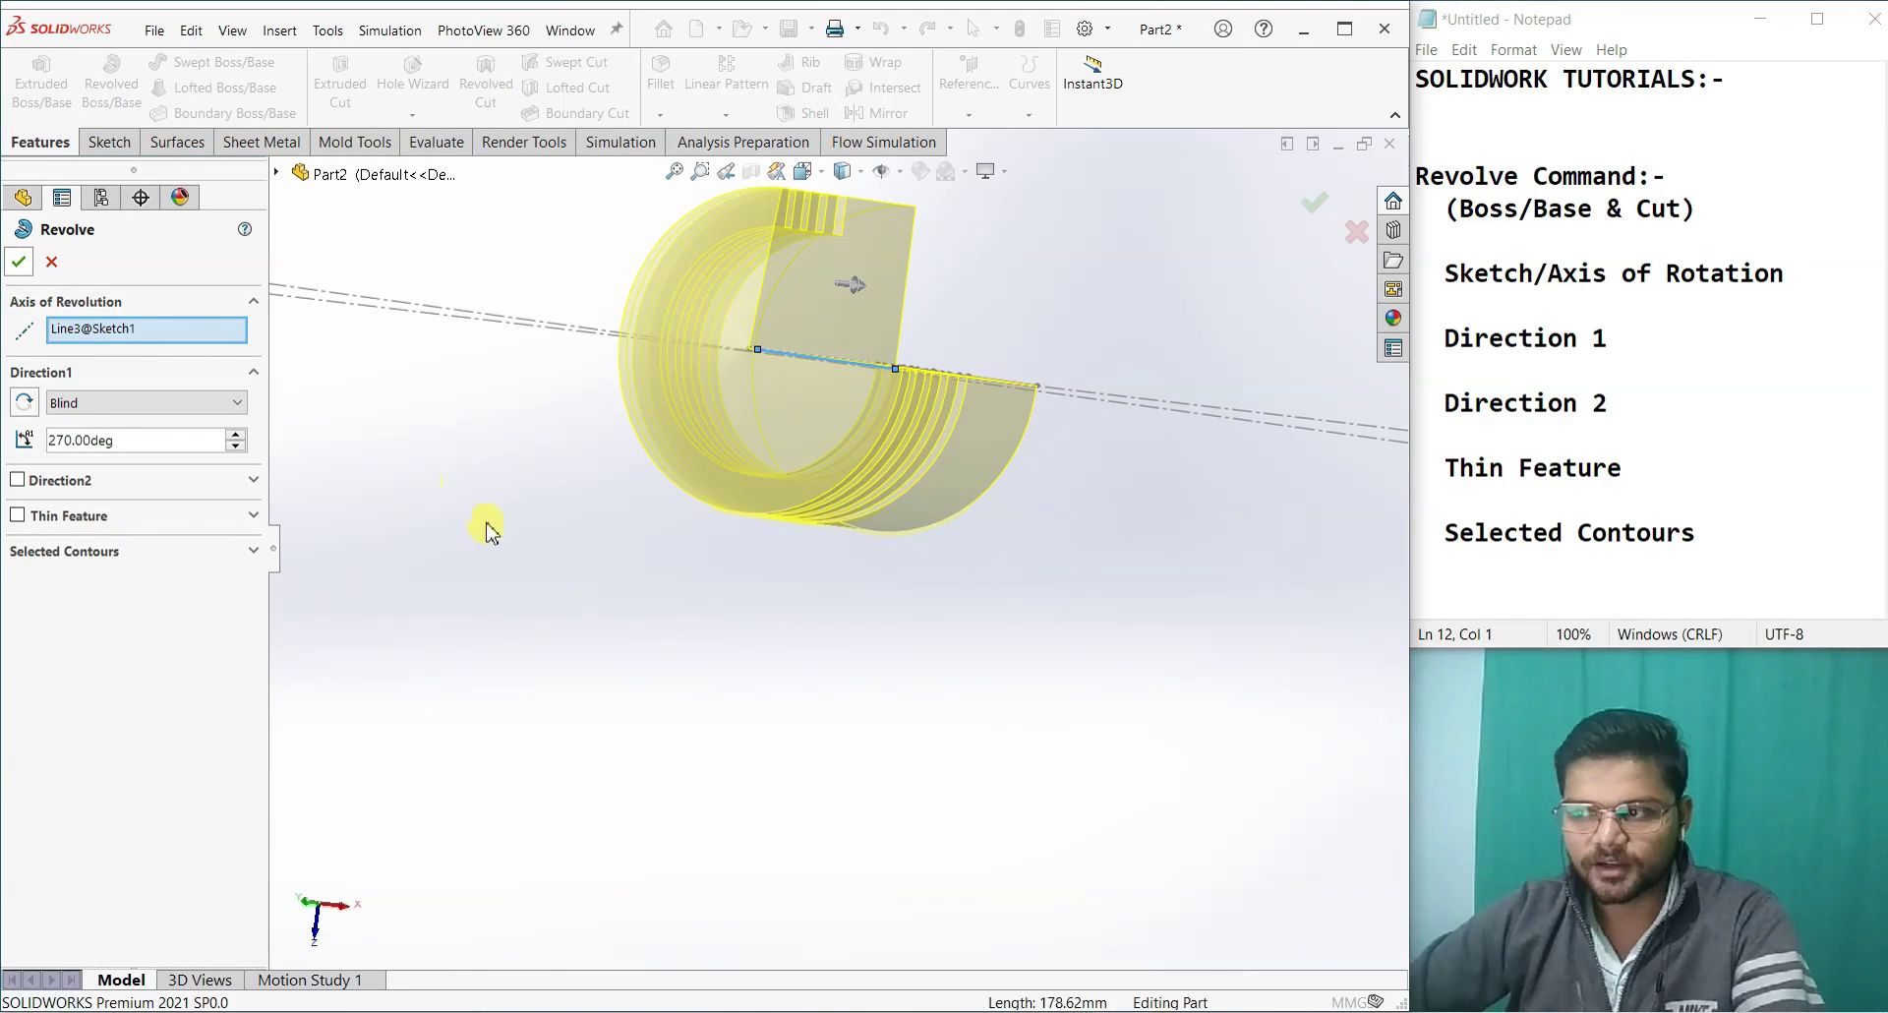
mouse_move(683, 658)
middle_mouse_down()
mouse_move(598, 409)
mouse_move(487, 630)
mouse_move(607, 743)
mouse_move(847, 663)
mouse_move(764, 506)
middle_mouse_up()
Step: Start Sketch2 on the flat cut face of Revolve2, viewed normal to it
left_click(777, 452)
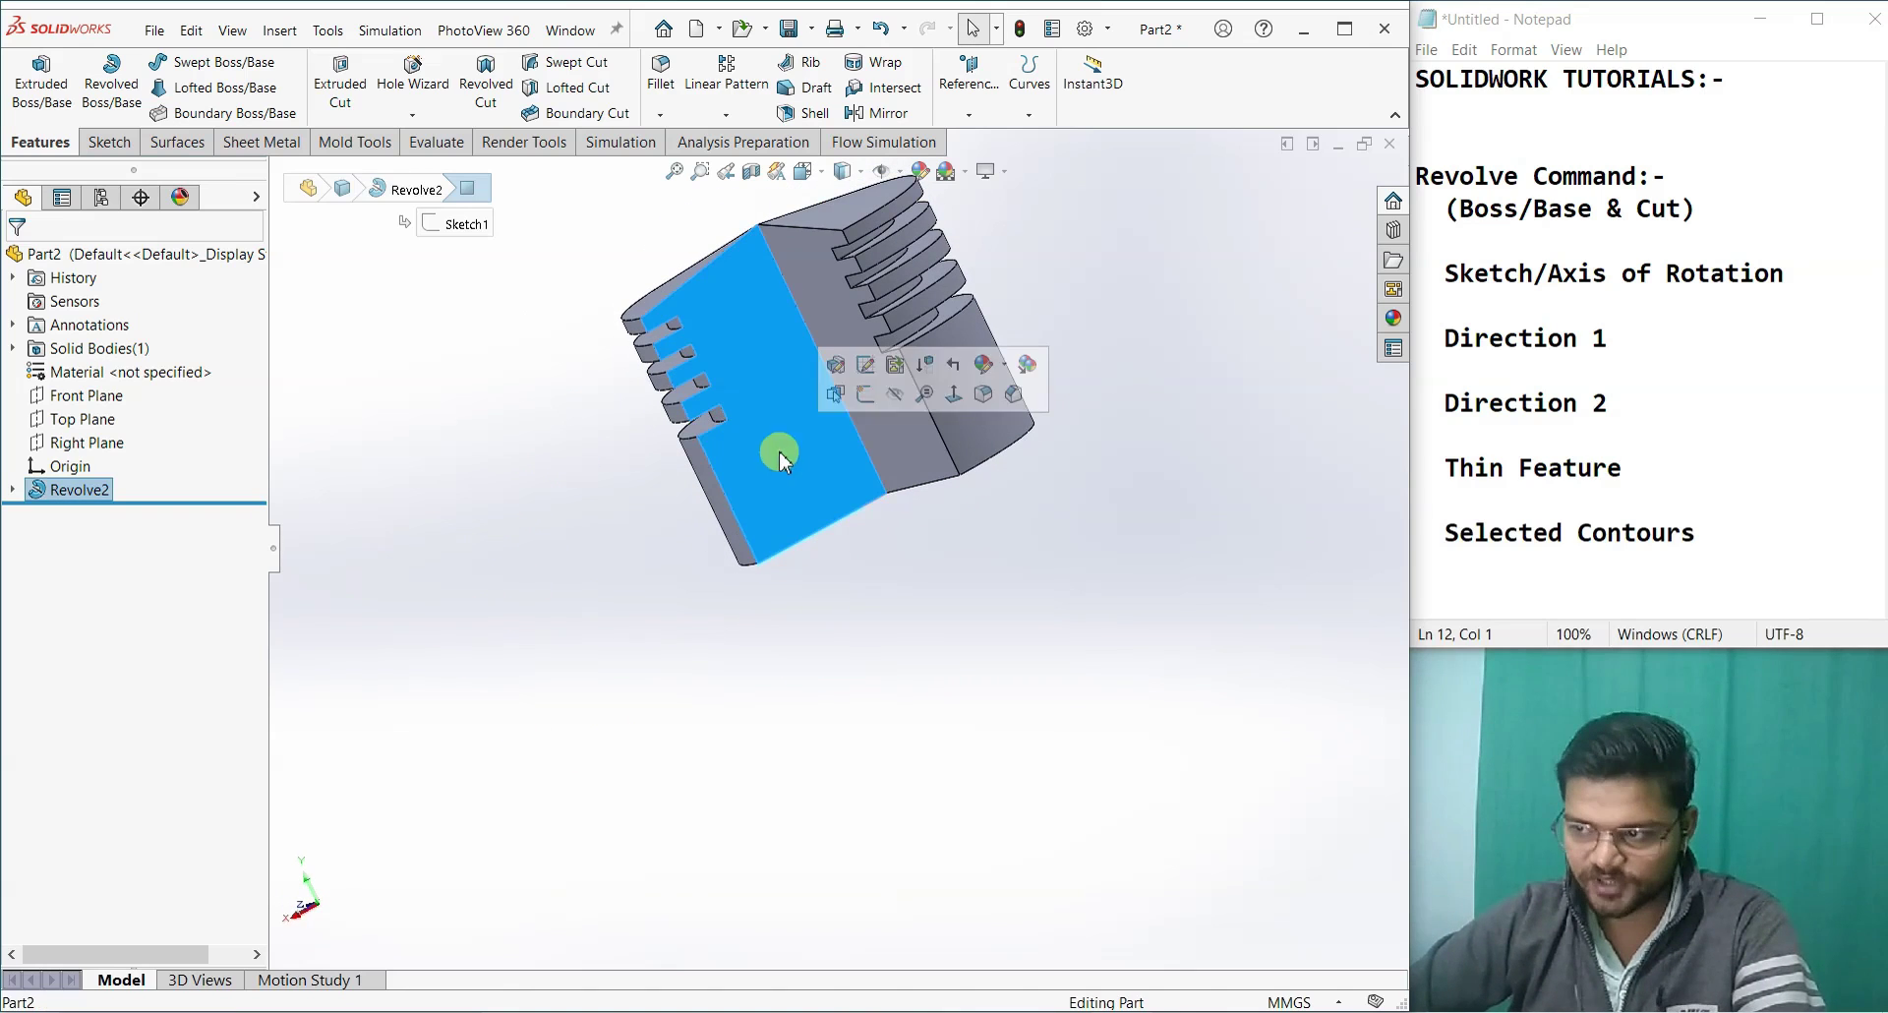
left_click(857, 392)
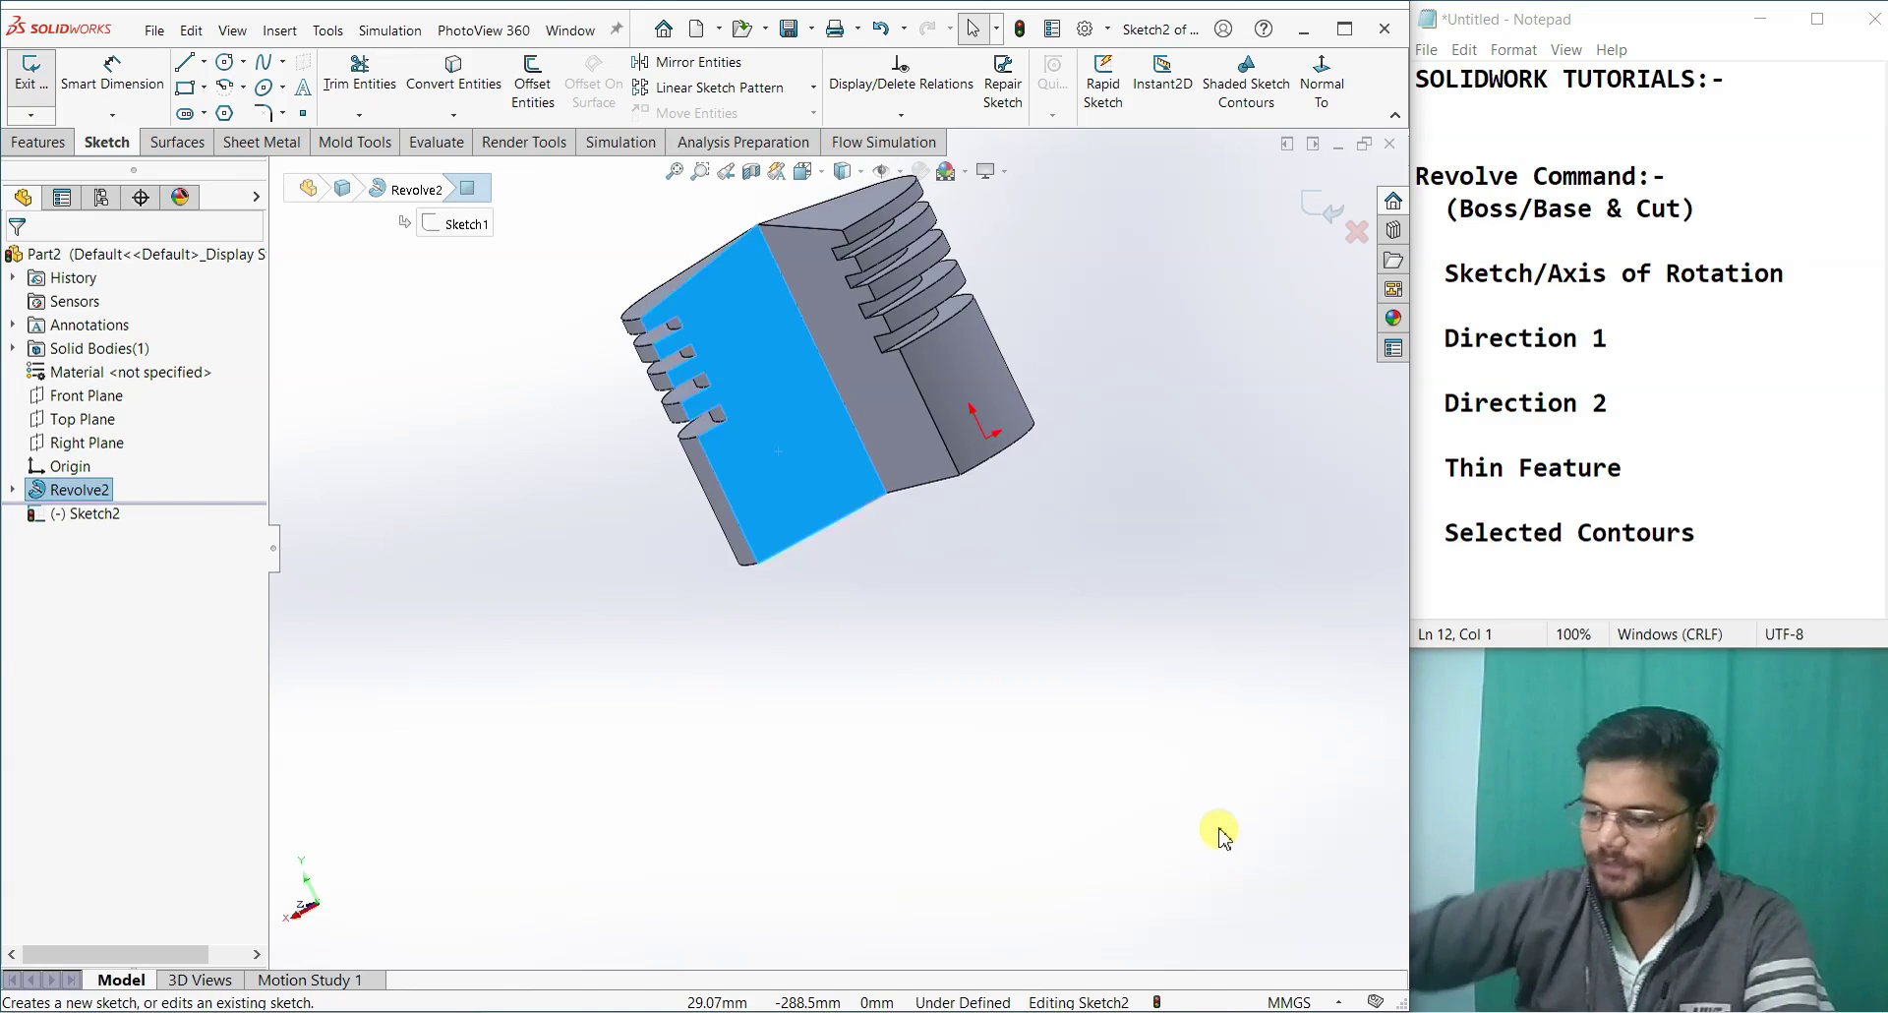
key("ctrl+8")
left_click(414, 549)
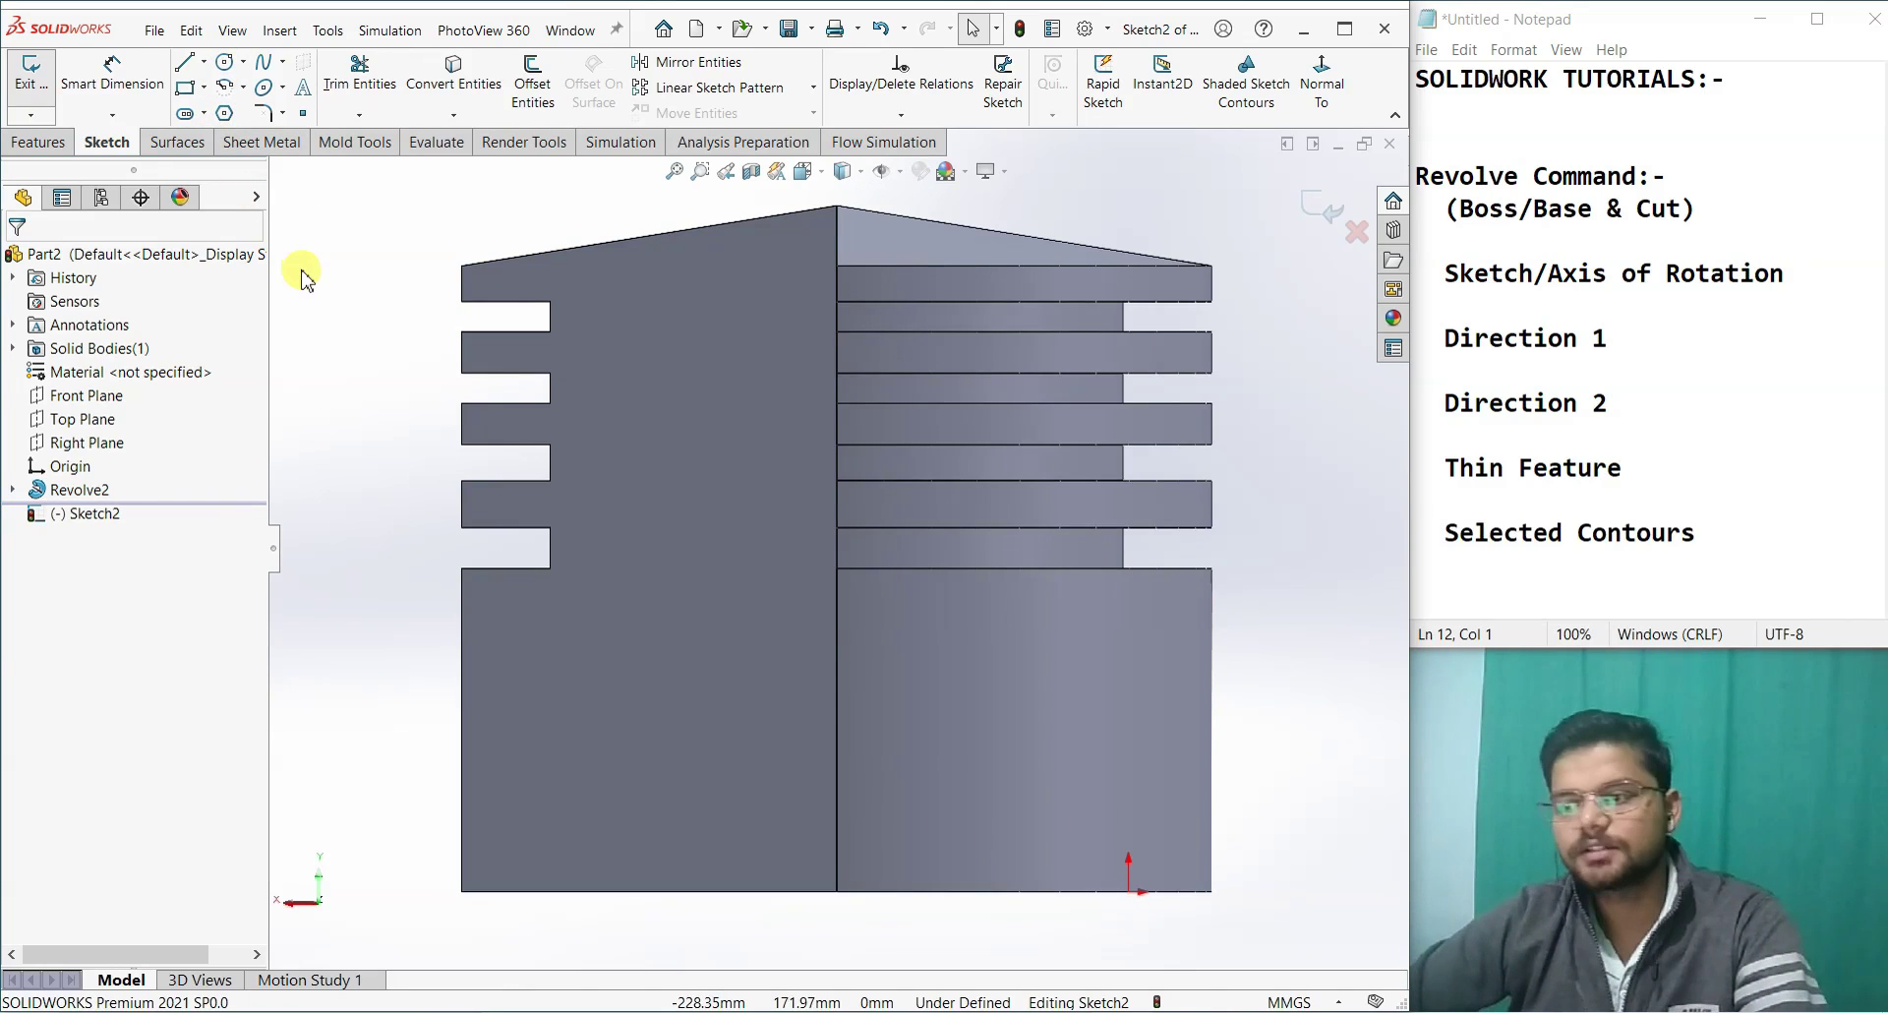
Step: Draw a vertical web rectangle plus top and bottom flange rectangles forming an I shape
left_click(187, 88)
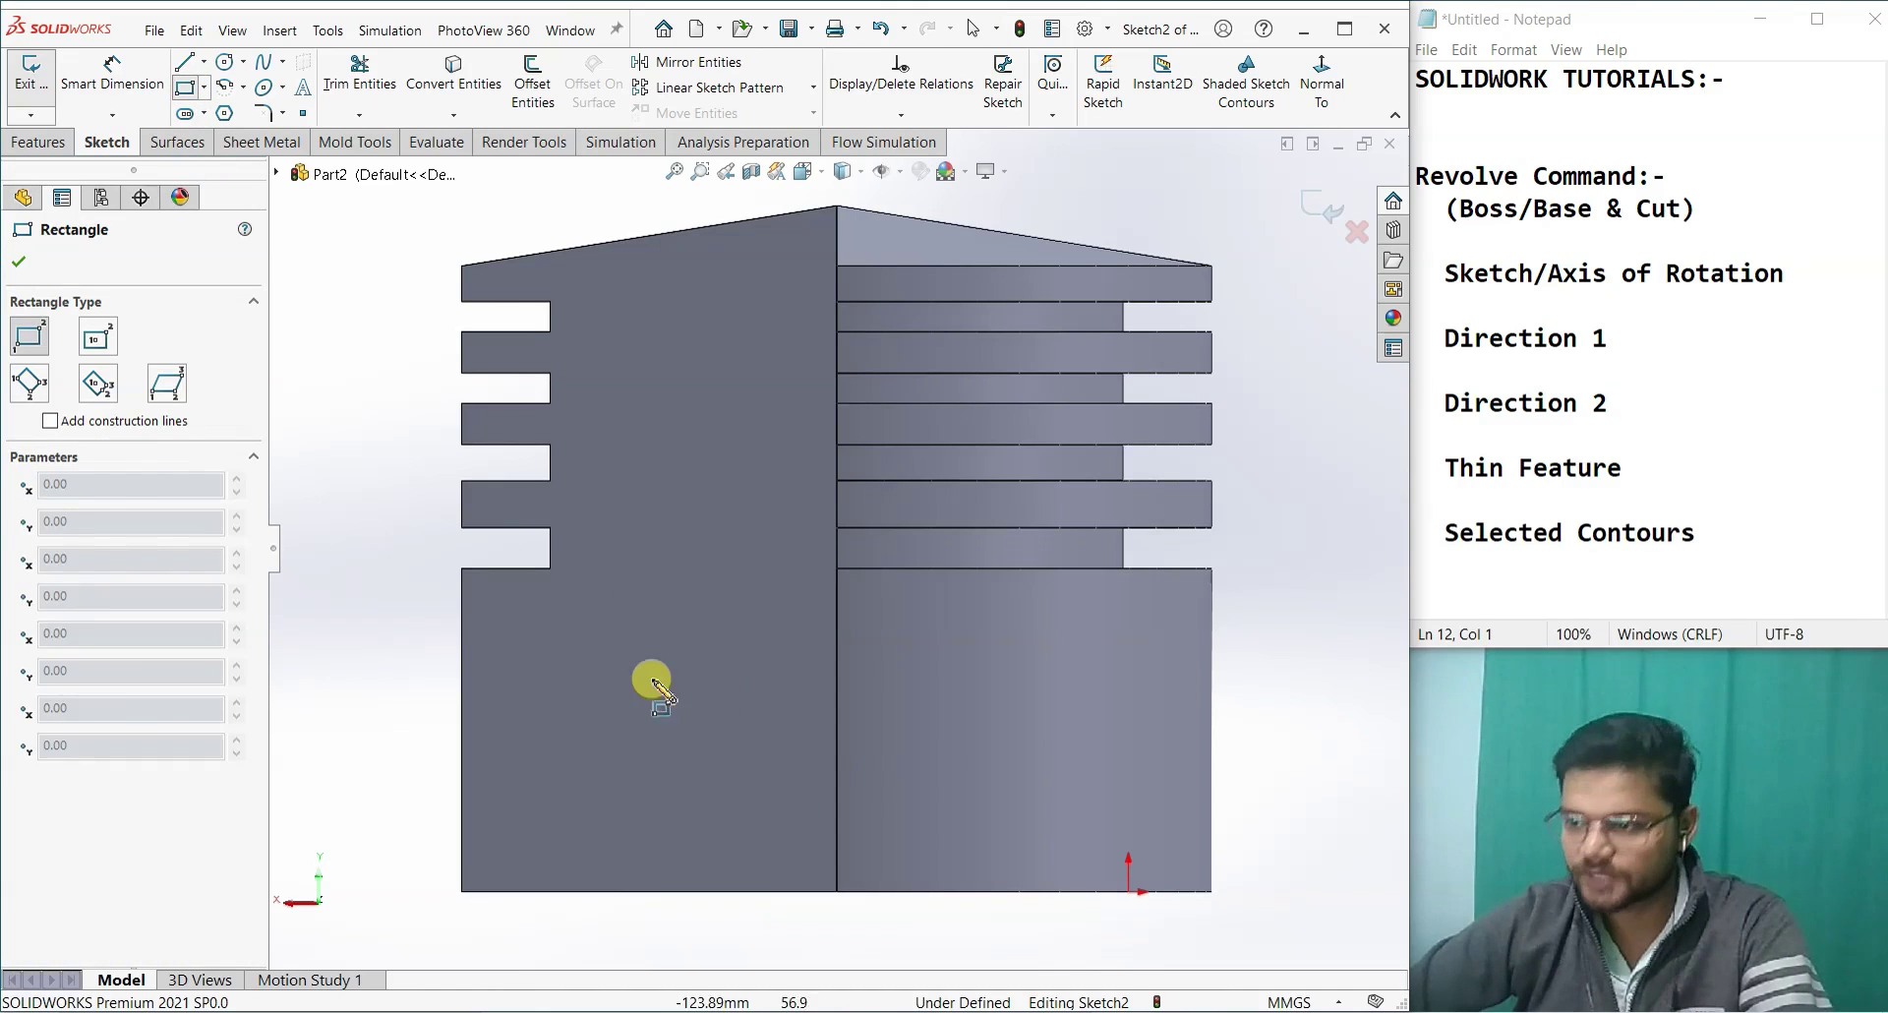
left_click(603, 668)
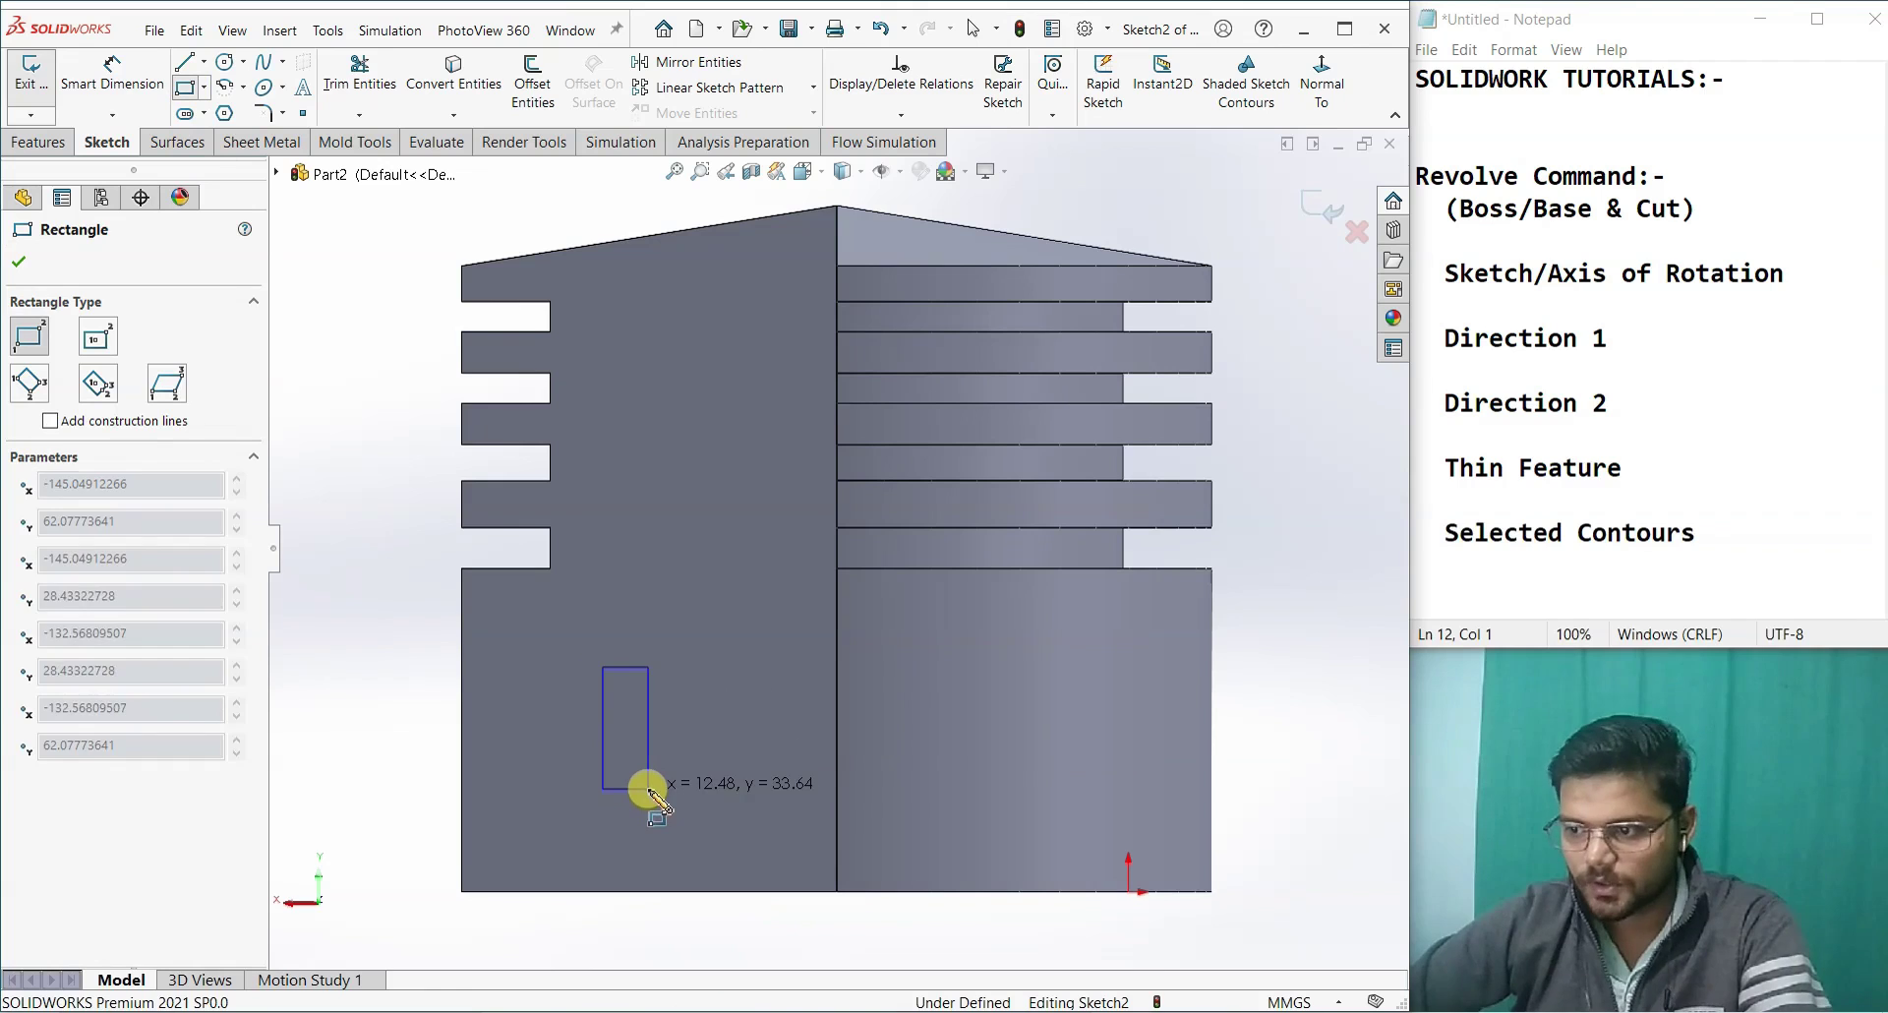
left_click(649, 788)
left_click(545, 666)
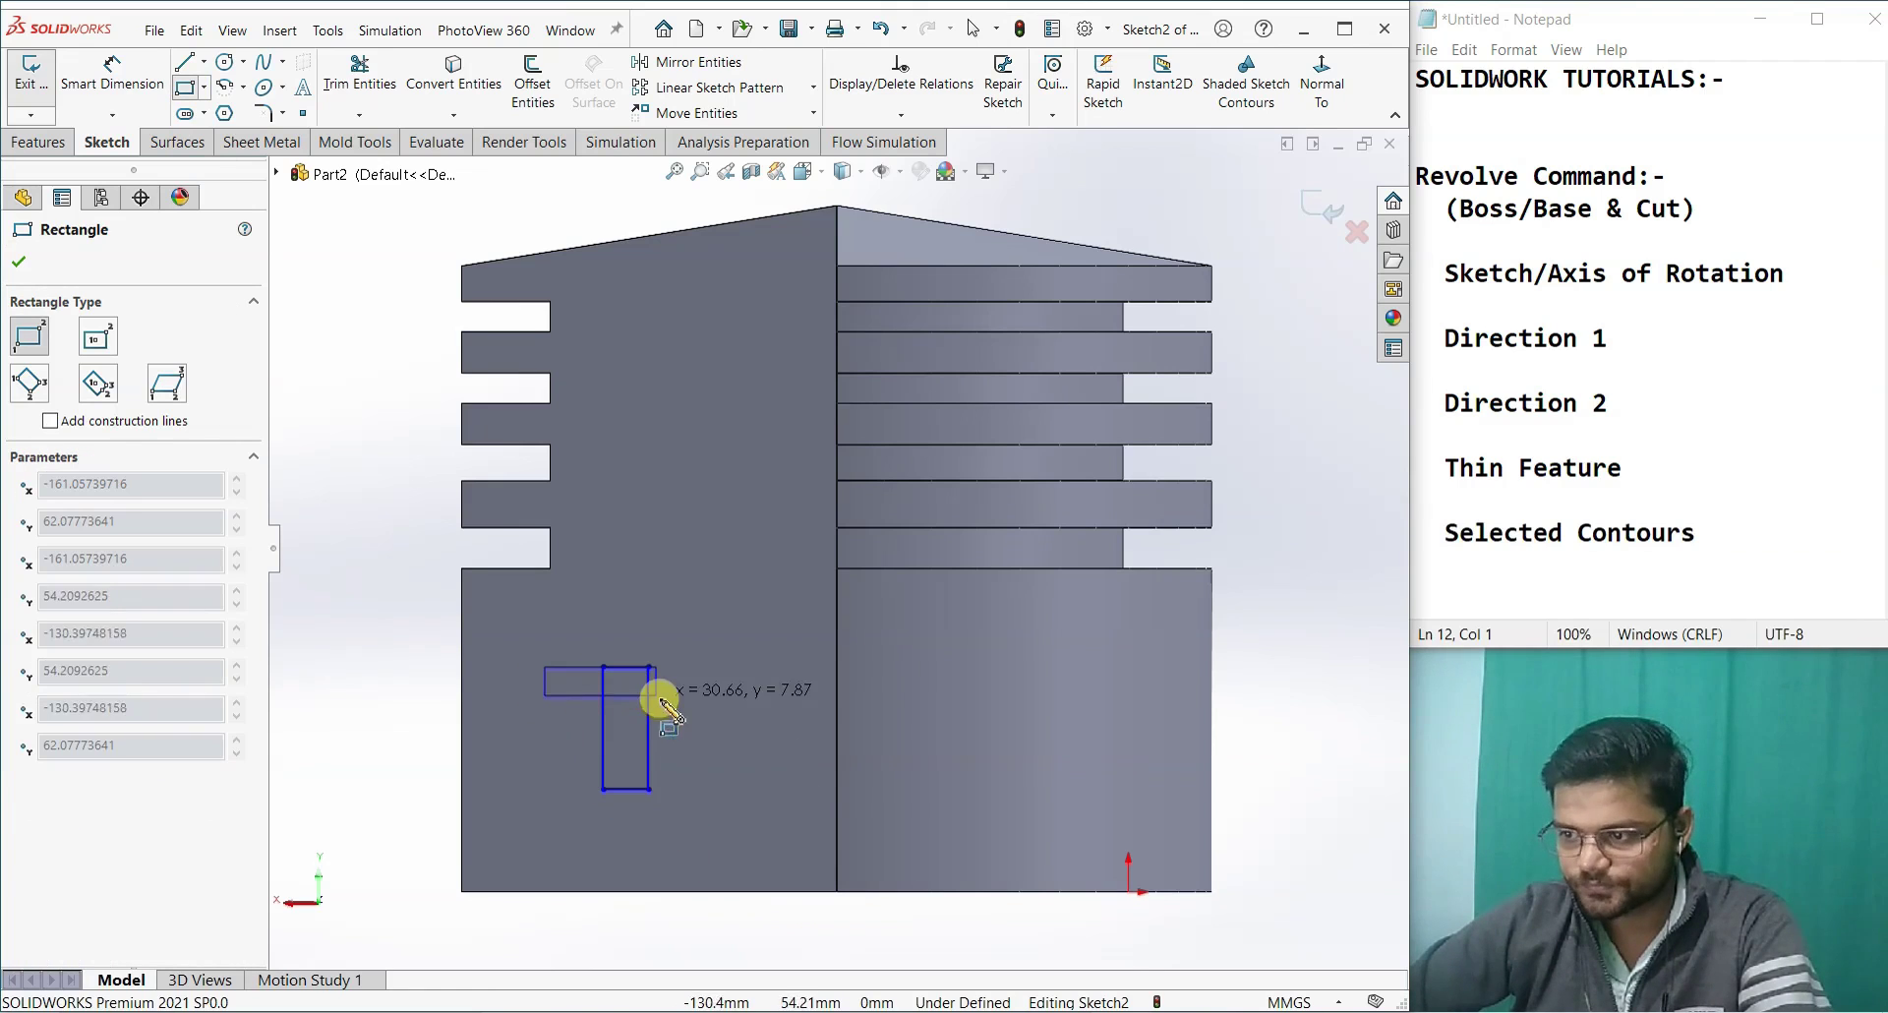
left_click(712, 697)
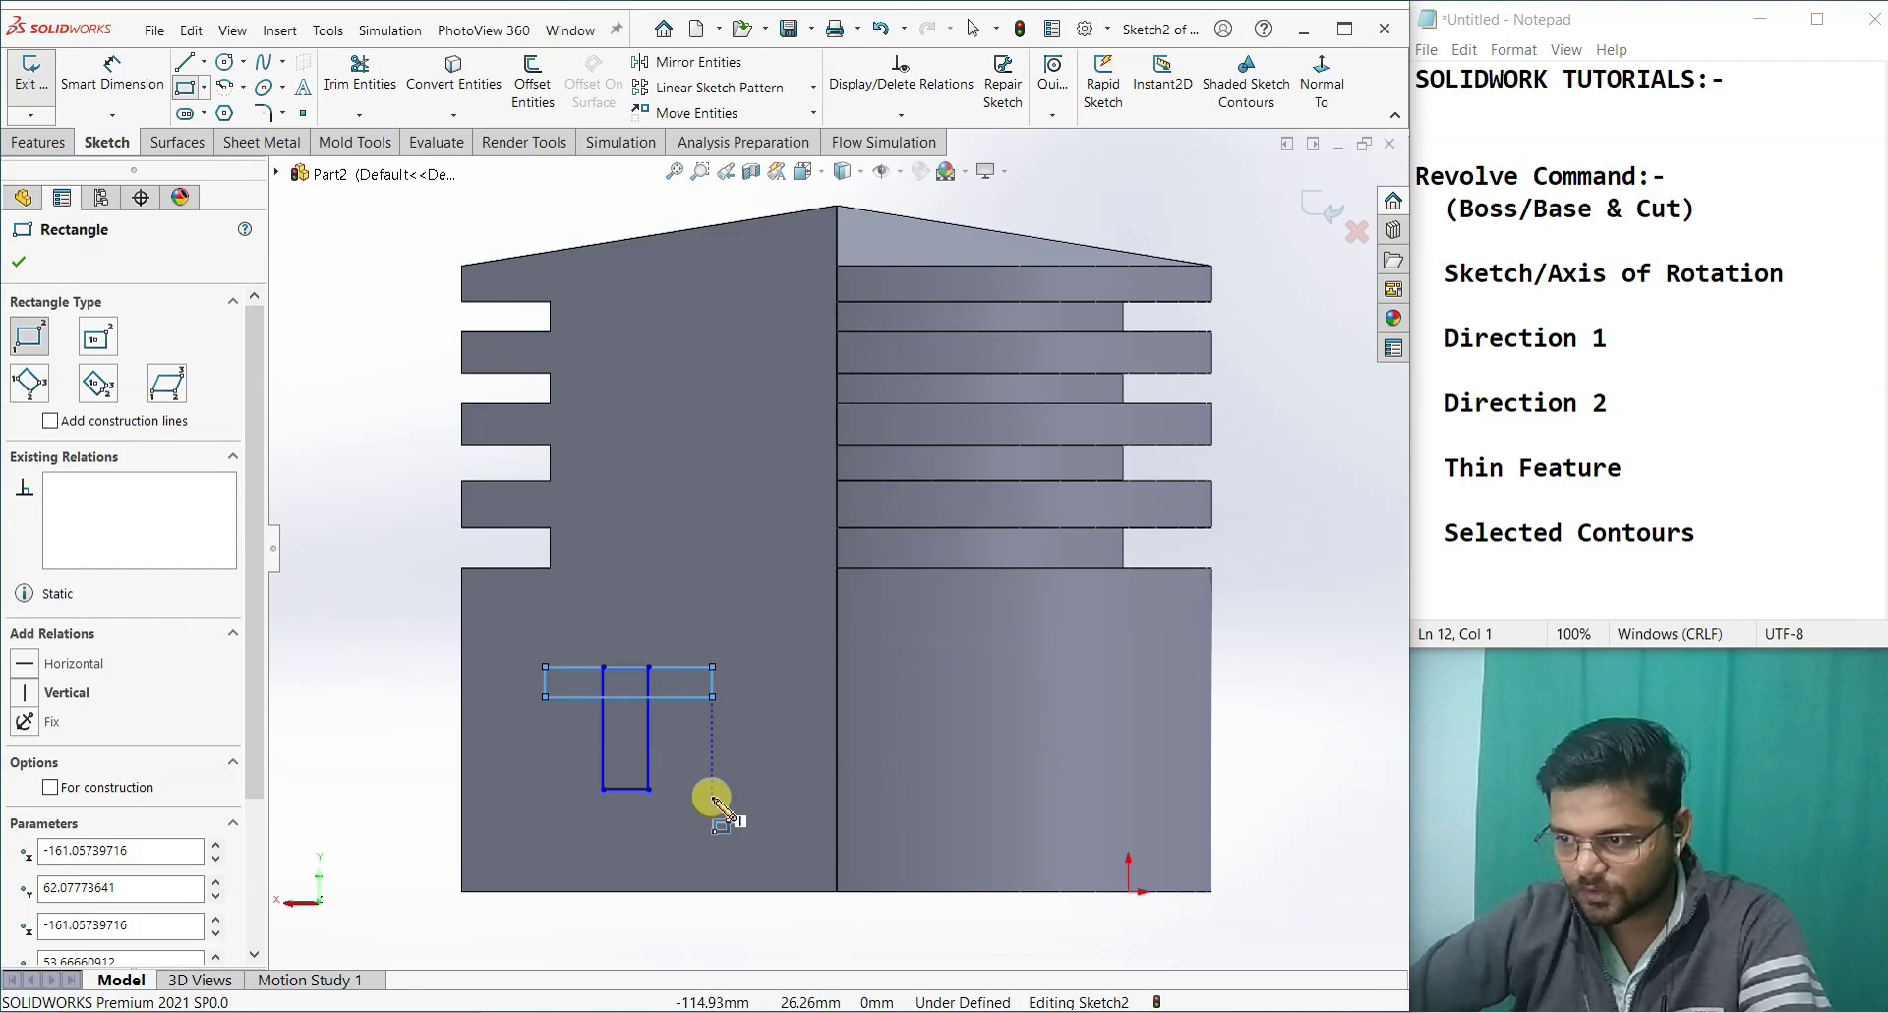
left_click(712, 788)
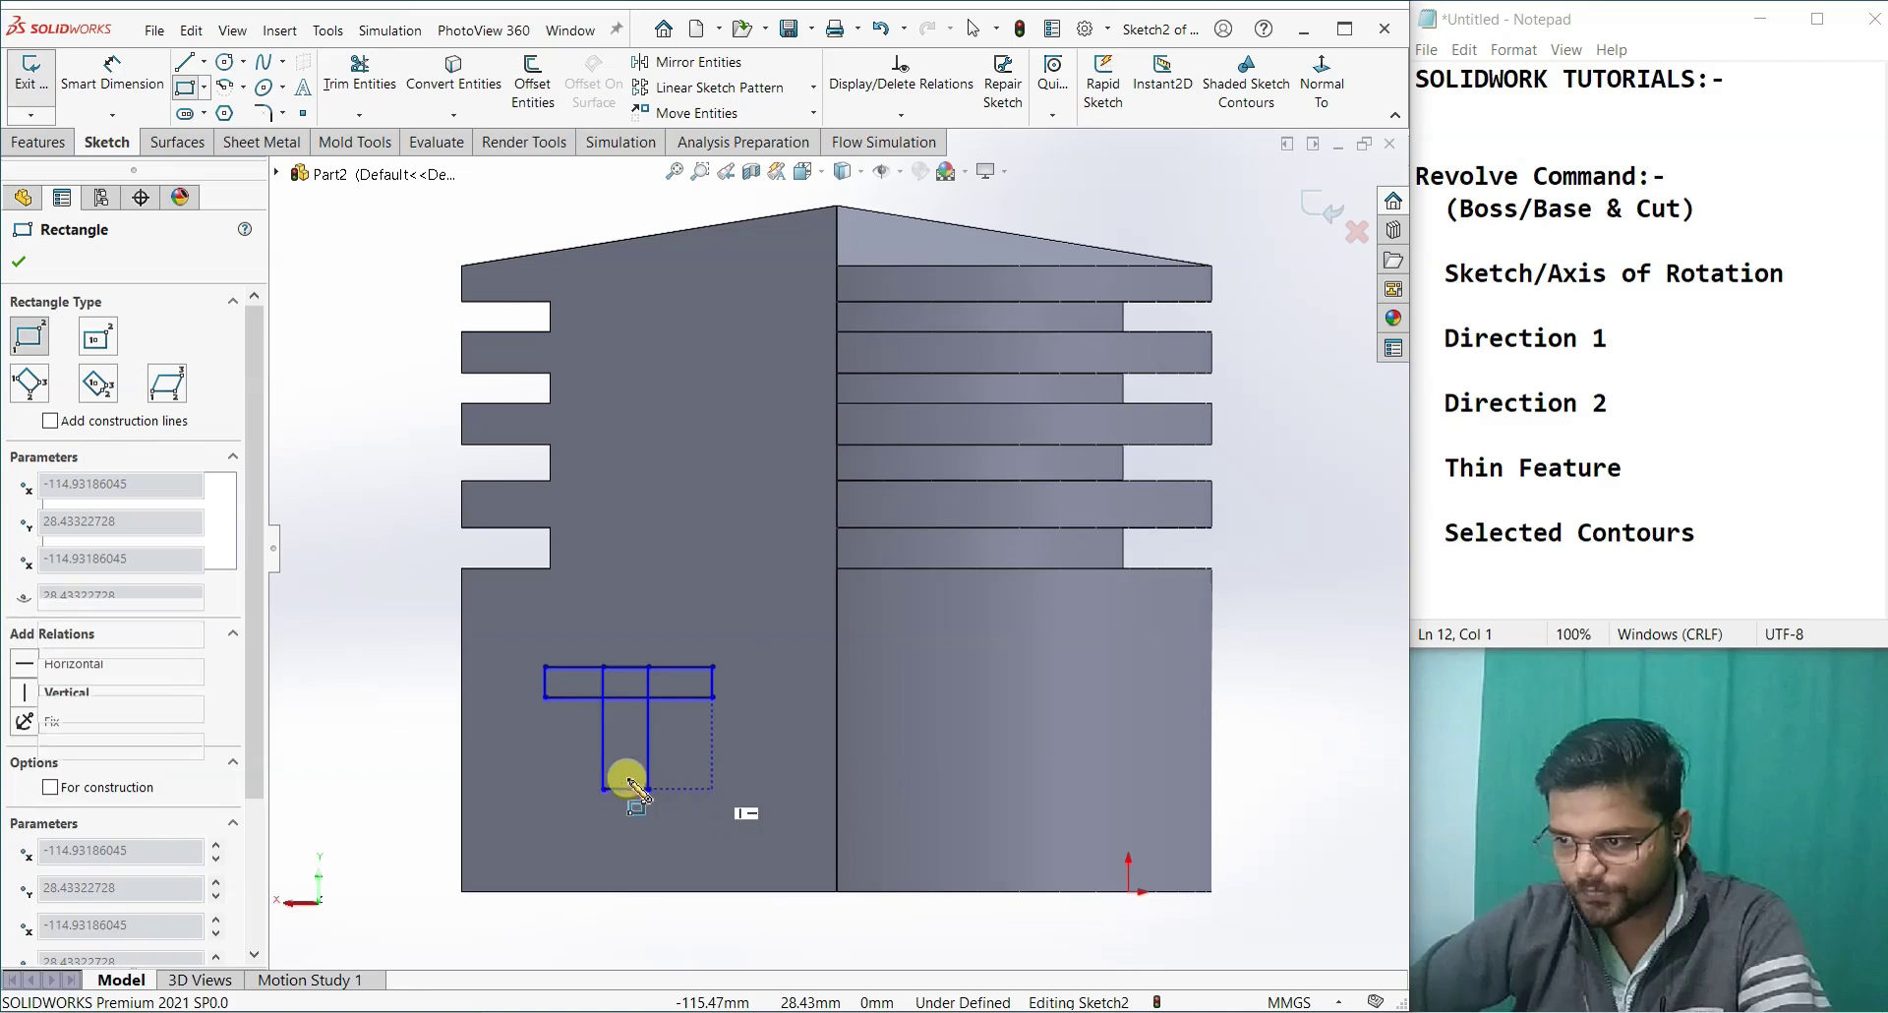
left_click(544, 762)
right_click(545, 762)
left_click(561, 772)
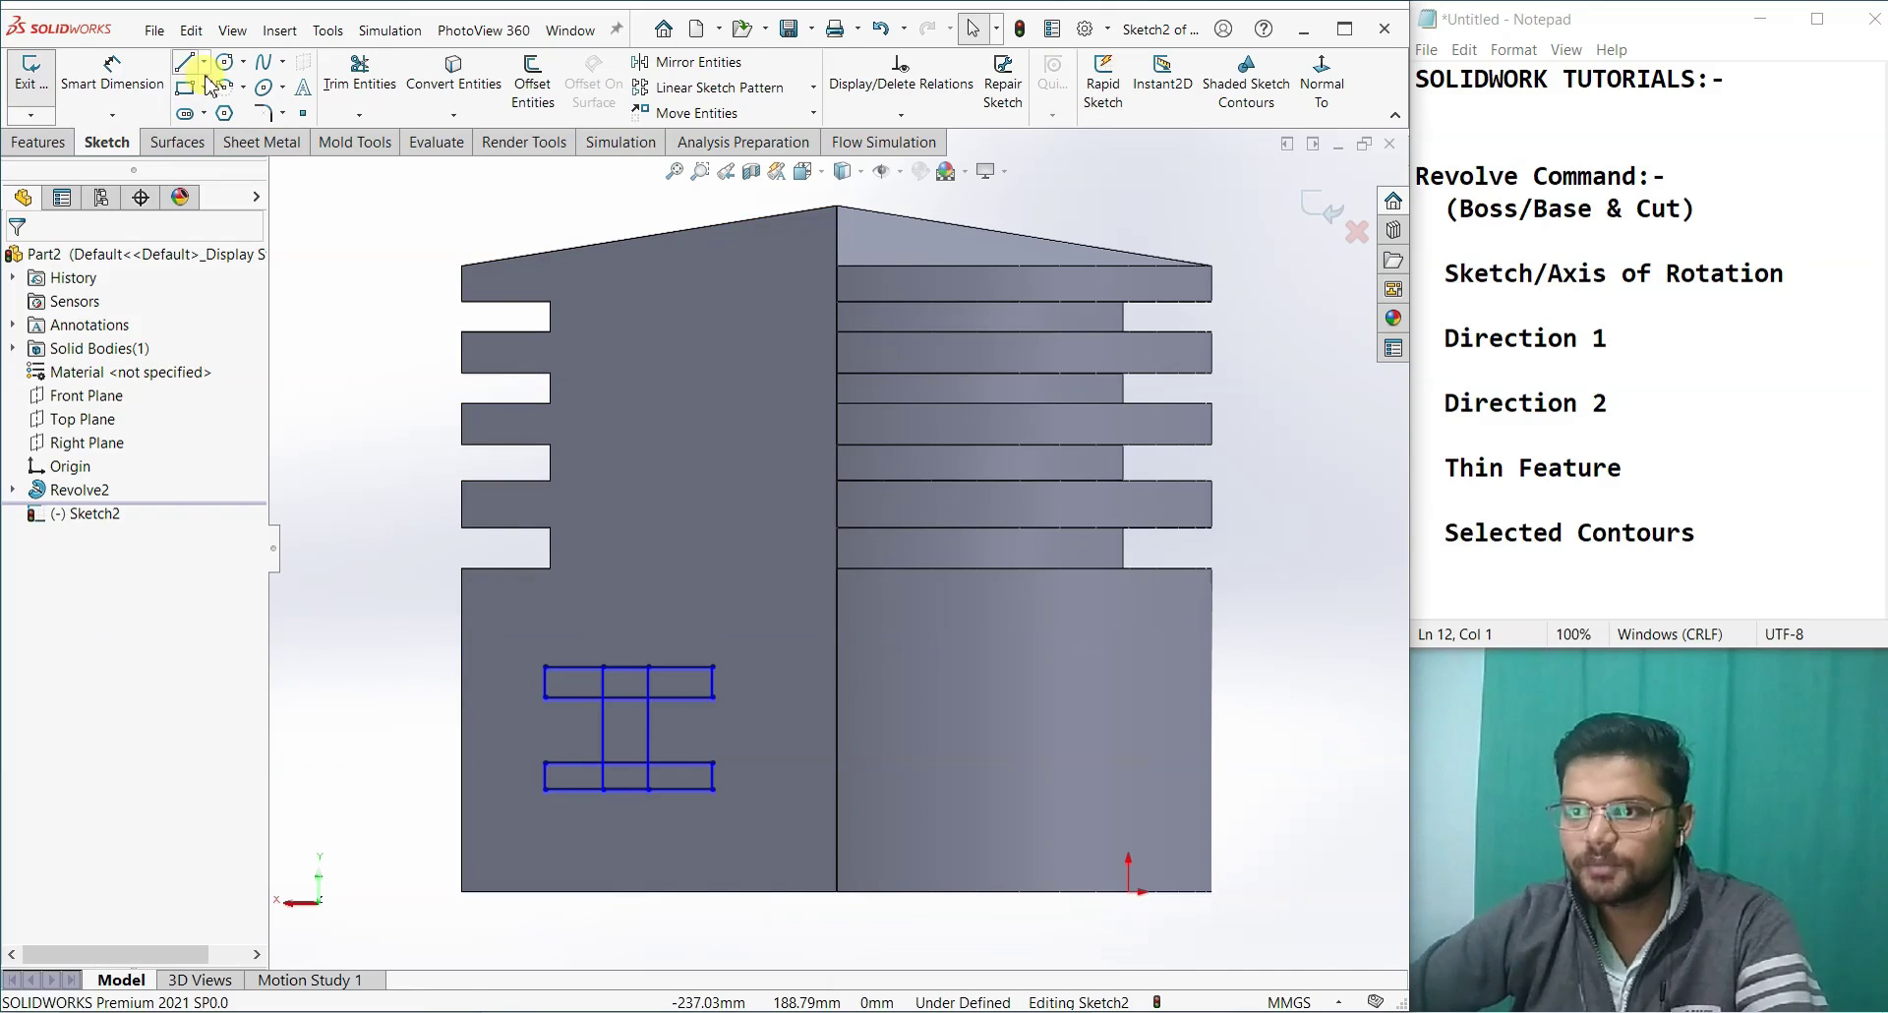
Step: Trim the inner lines from the top and bottom flanges into one I-shaped outline
left_click(356, 90)
scroll(580, 787, "down", 2)
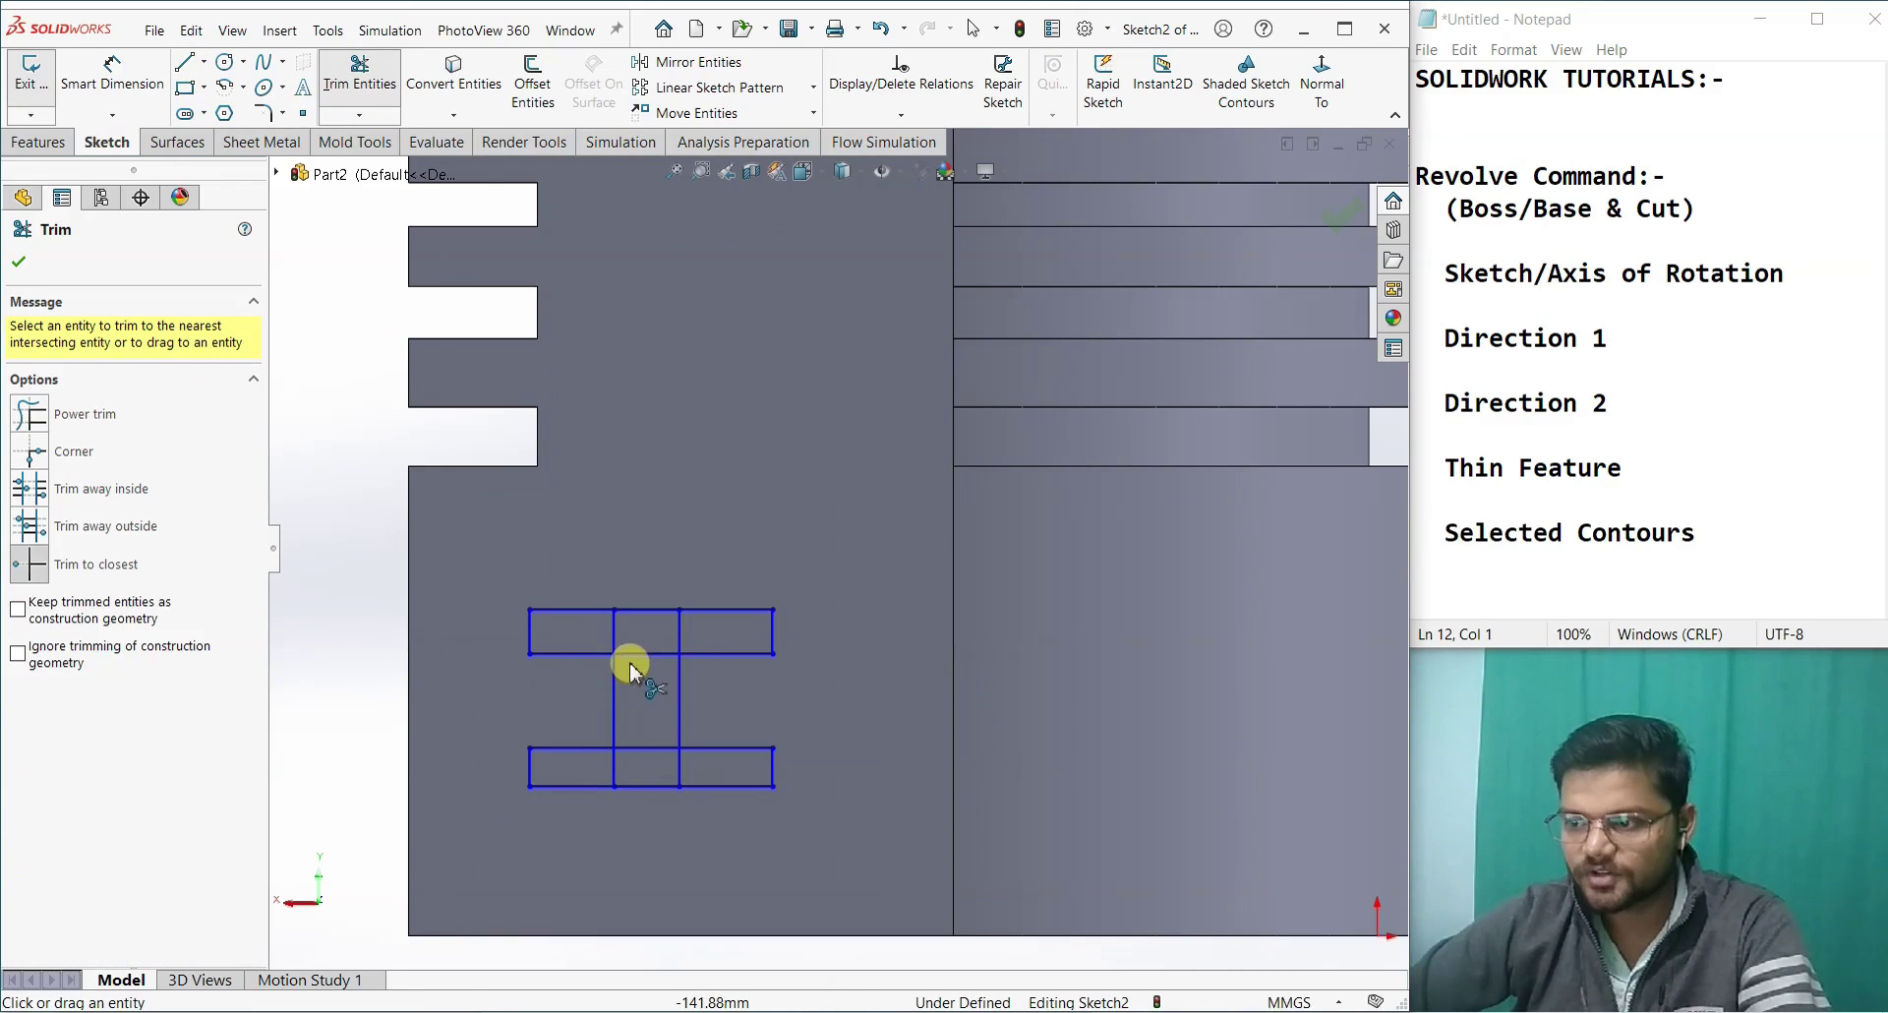
left_click_drag(675, 629, 657, 652)
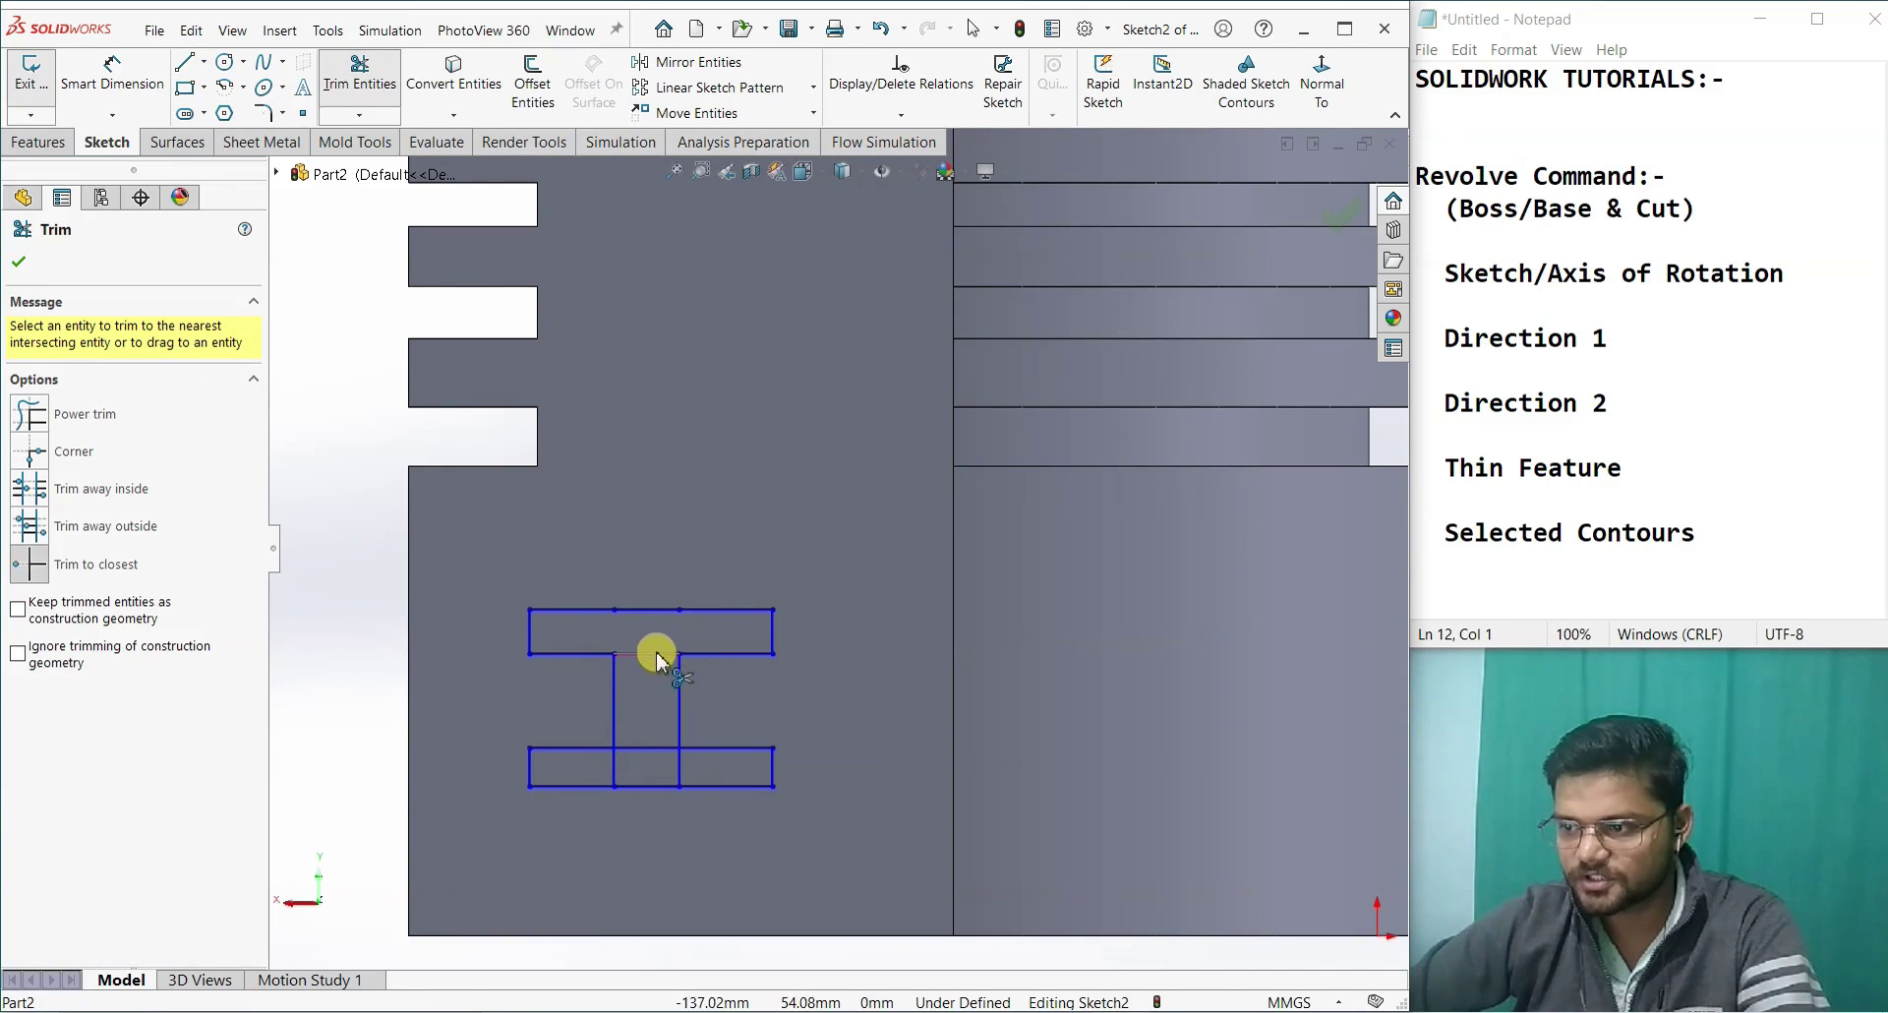
left_click_drag(635, 756, 677, 769)
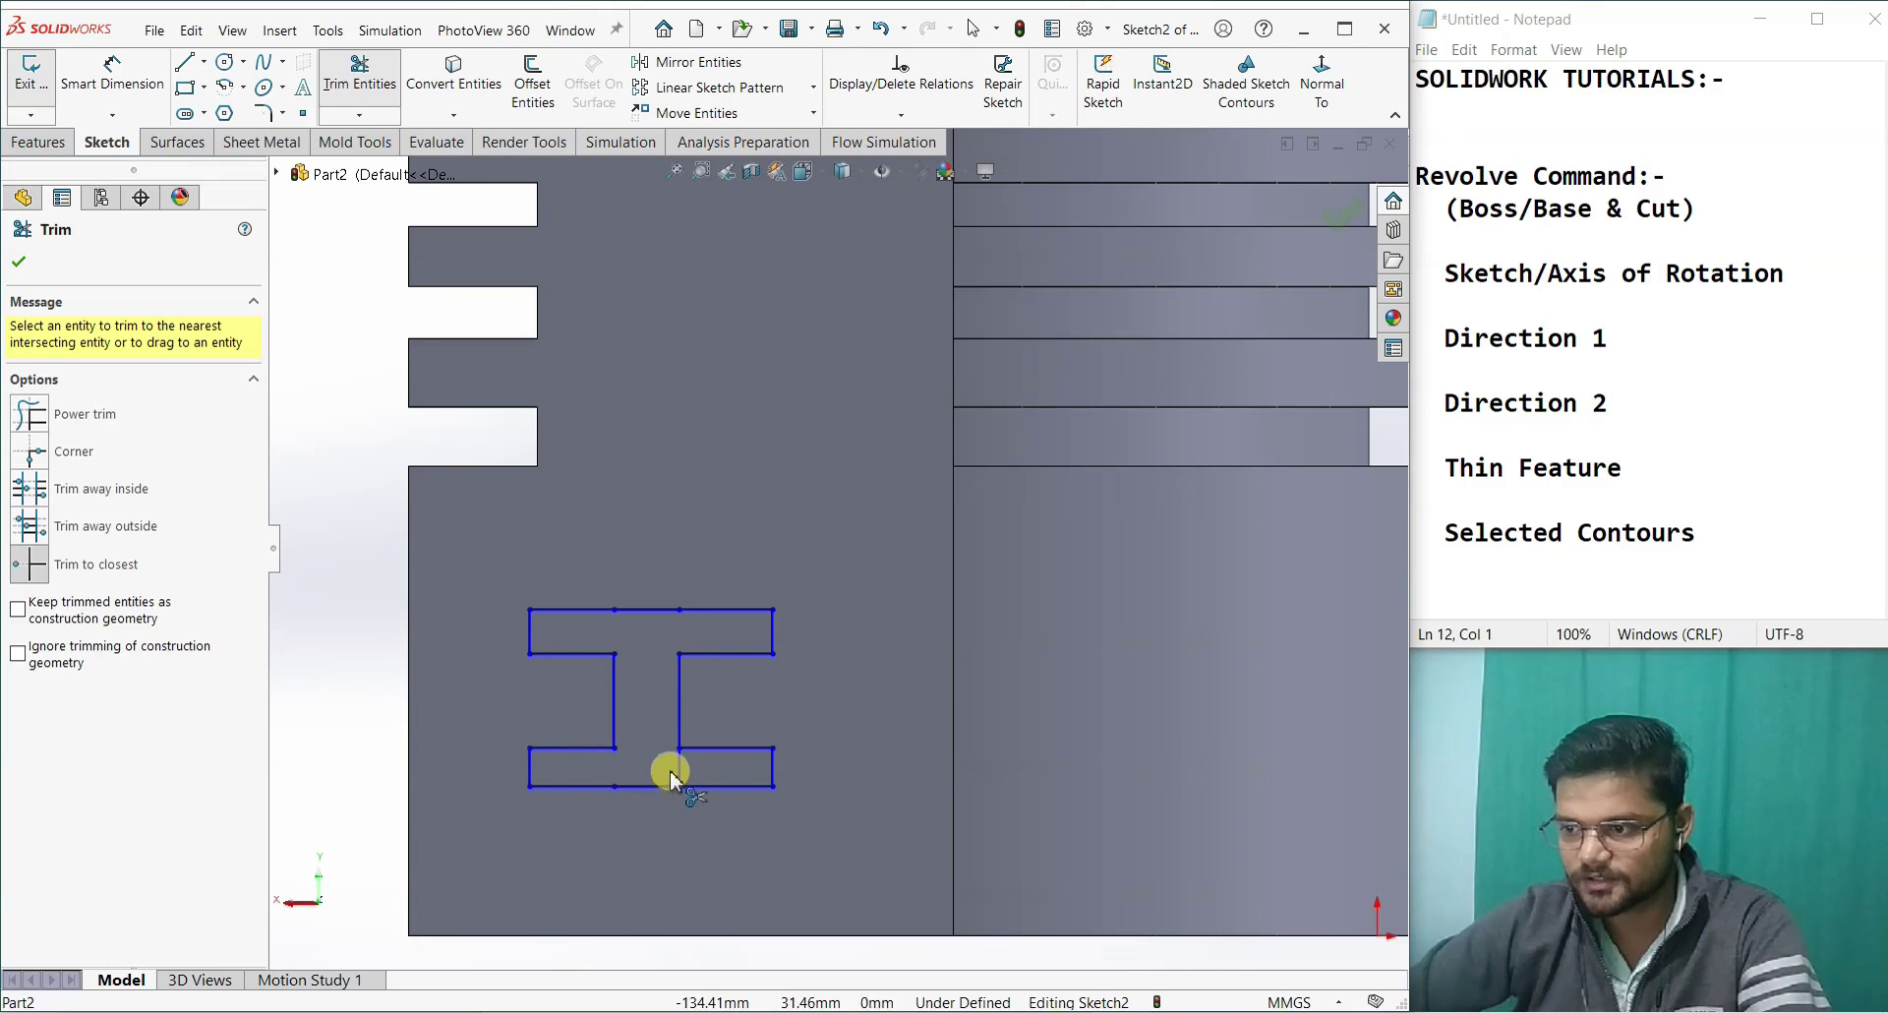
left_click(18, 261)
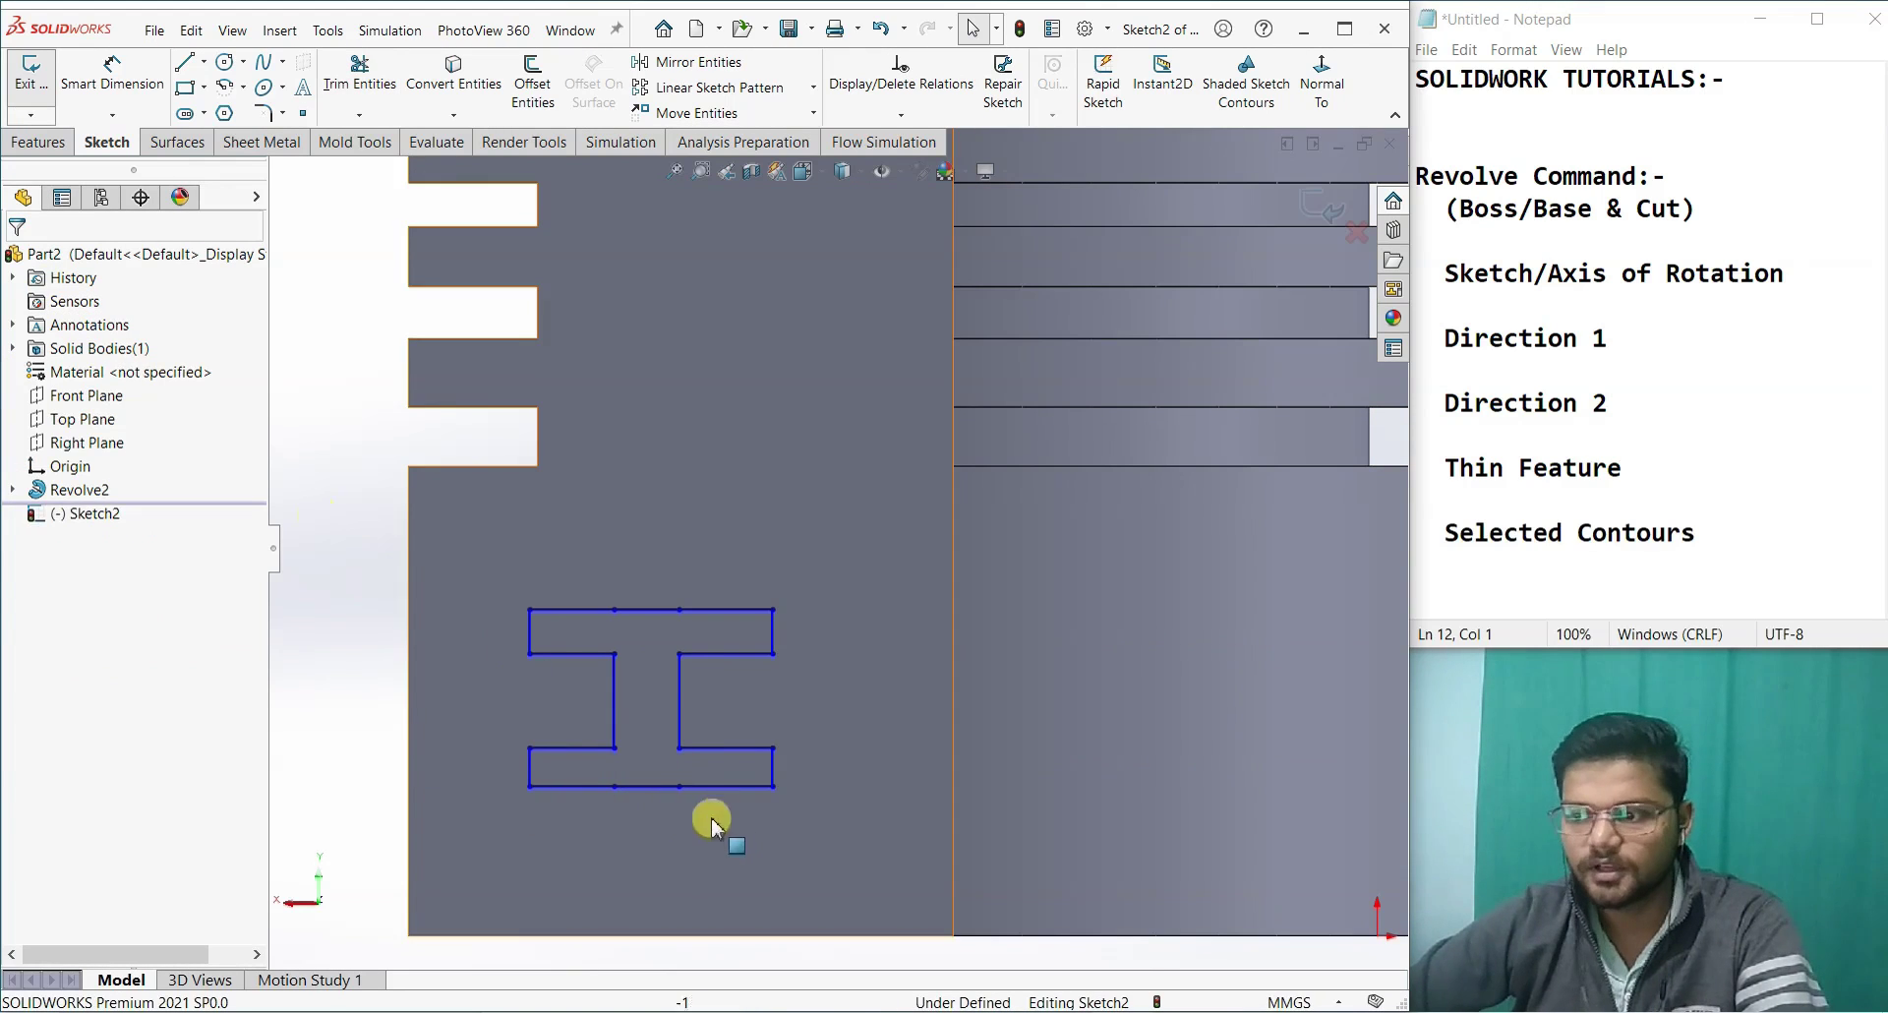
left_click(632, 786)
left_click(677, 841)
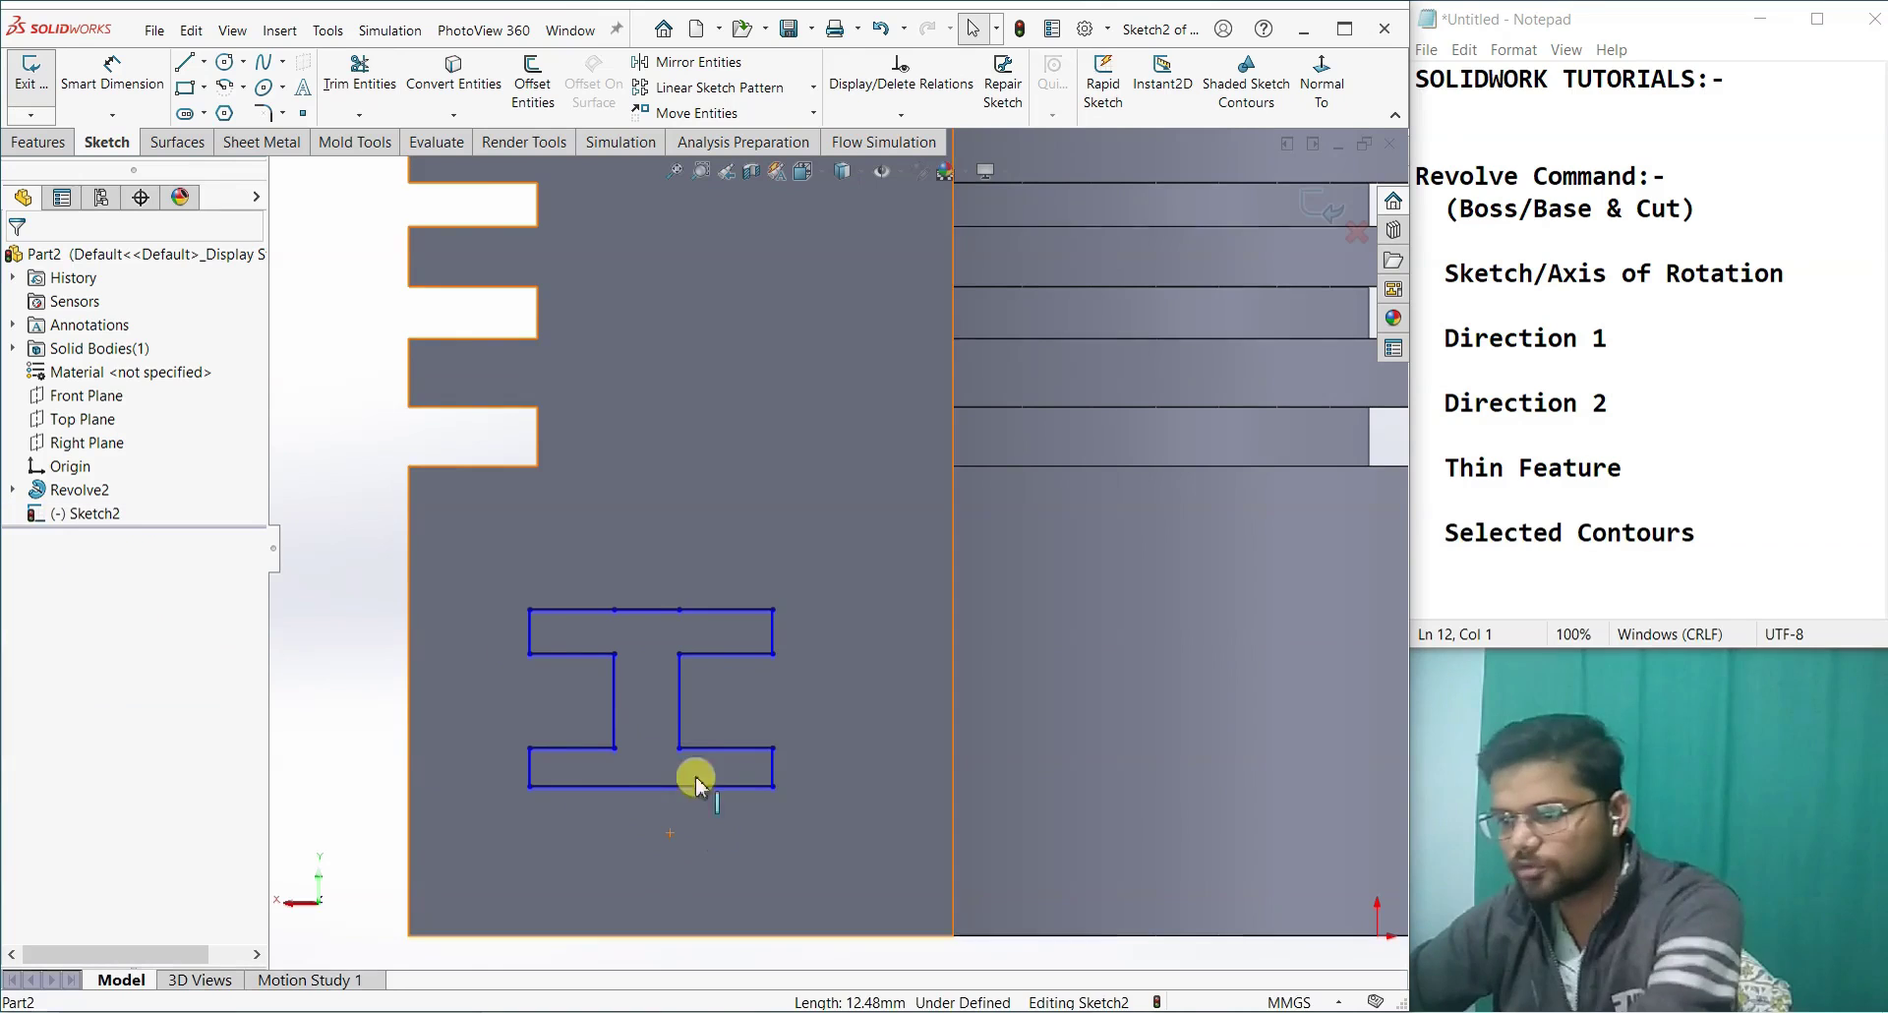
scroll(668, 653, "up", 3)
scroll(741, 733, "up", 3)
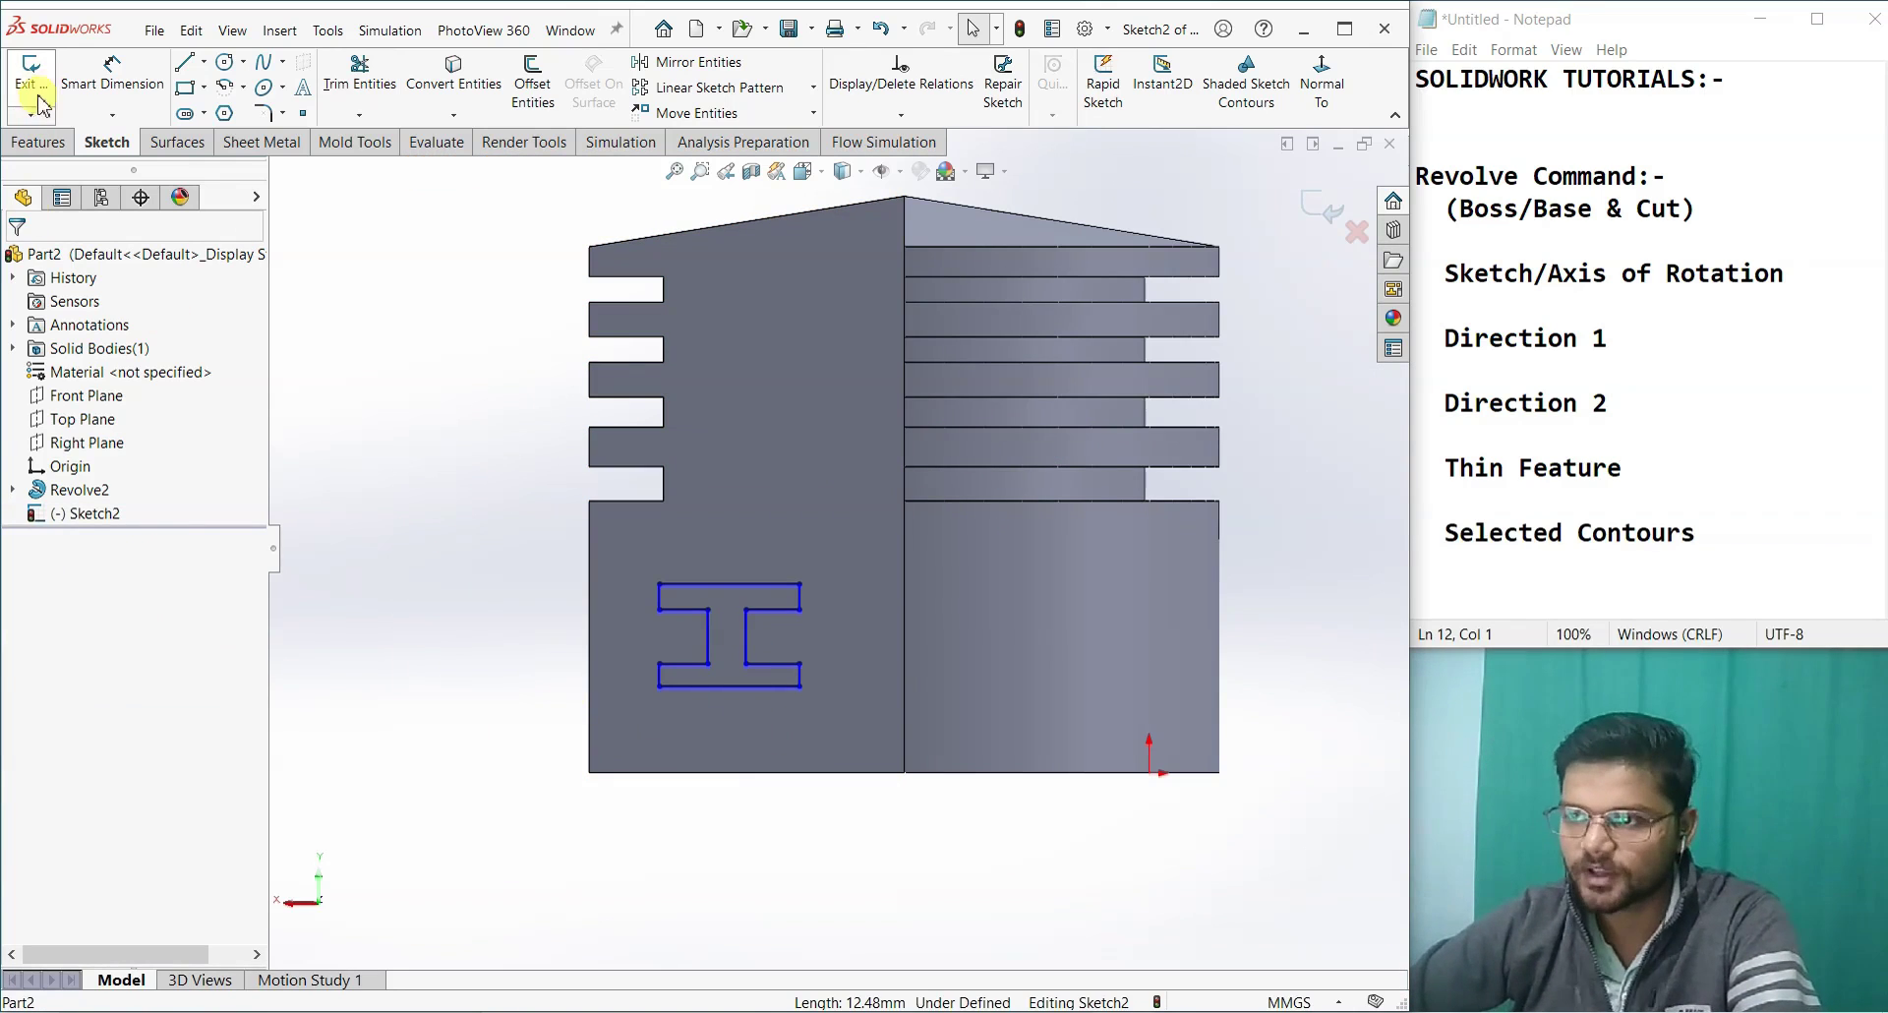
Step: Draw a vertical centerline from the part's bottom middle up to the top vertex
left_click(205, 61)
left_click(236, 112)
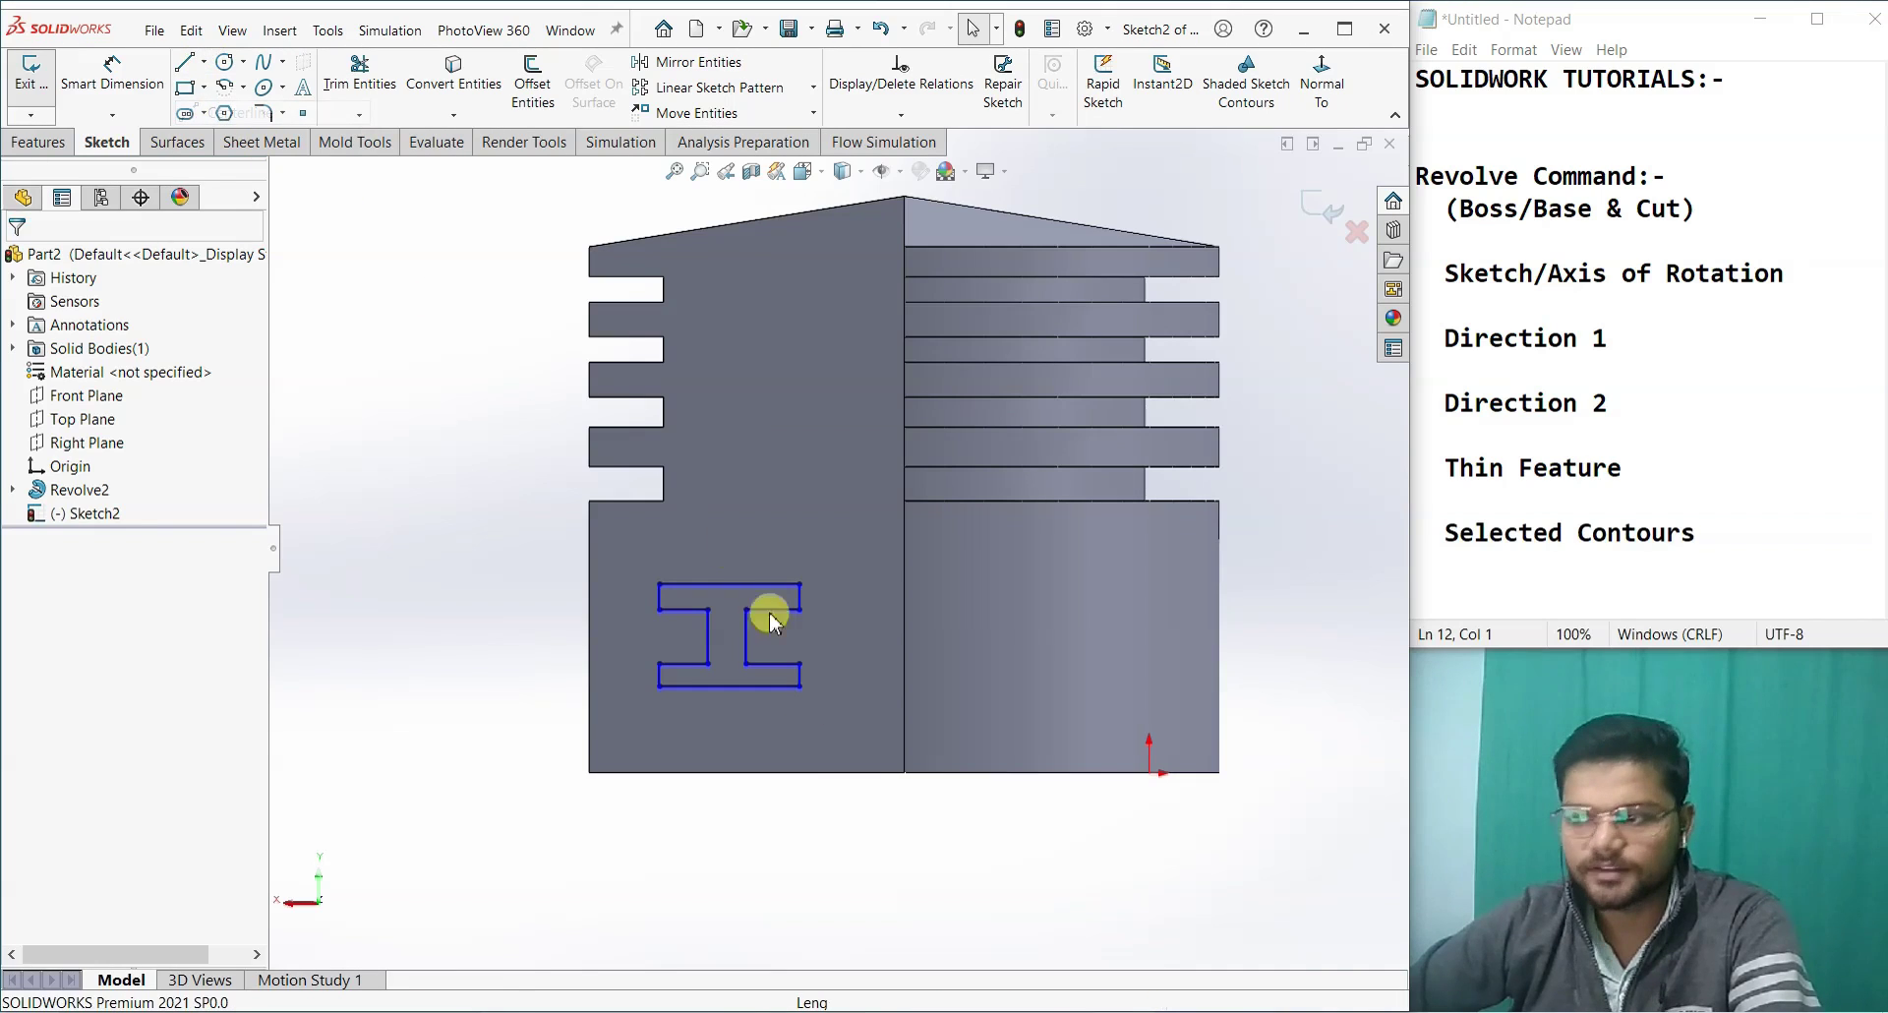
left_click(905, 773)
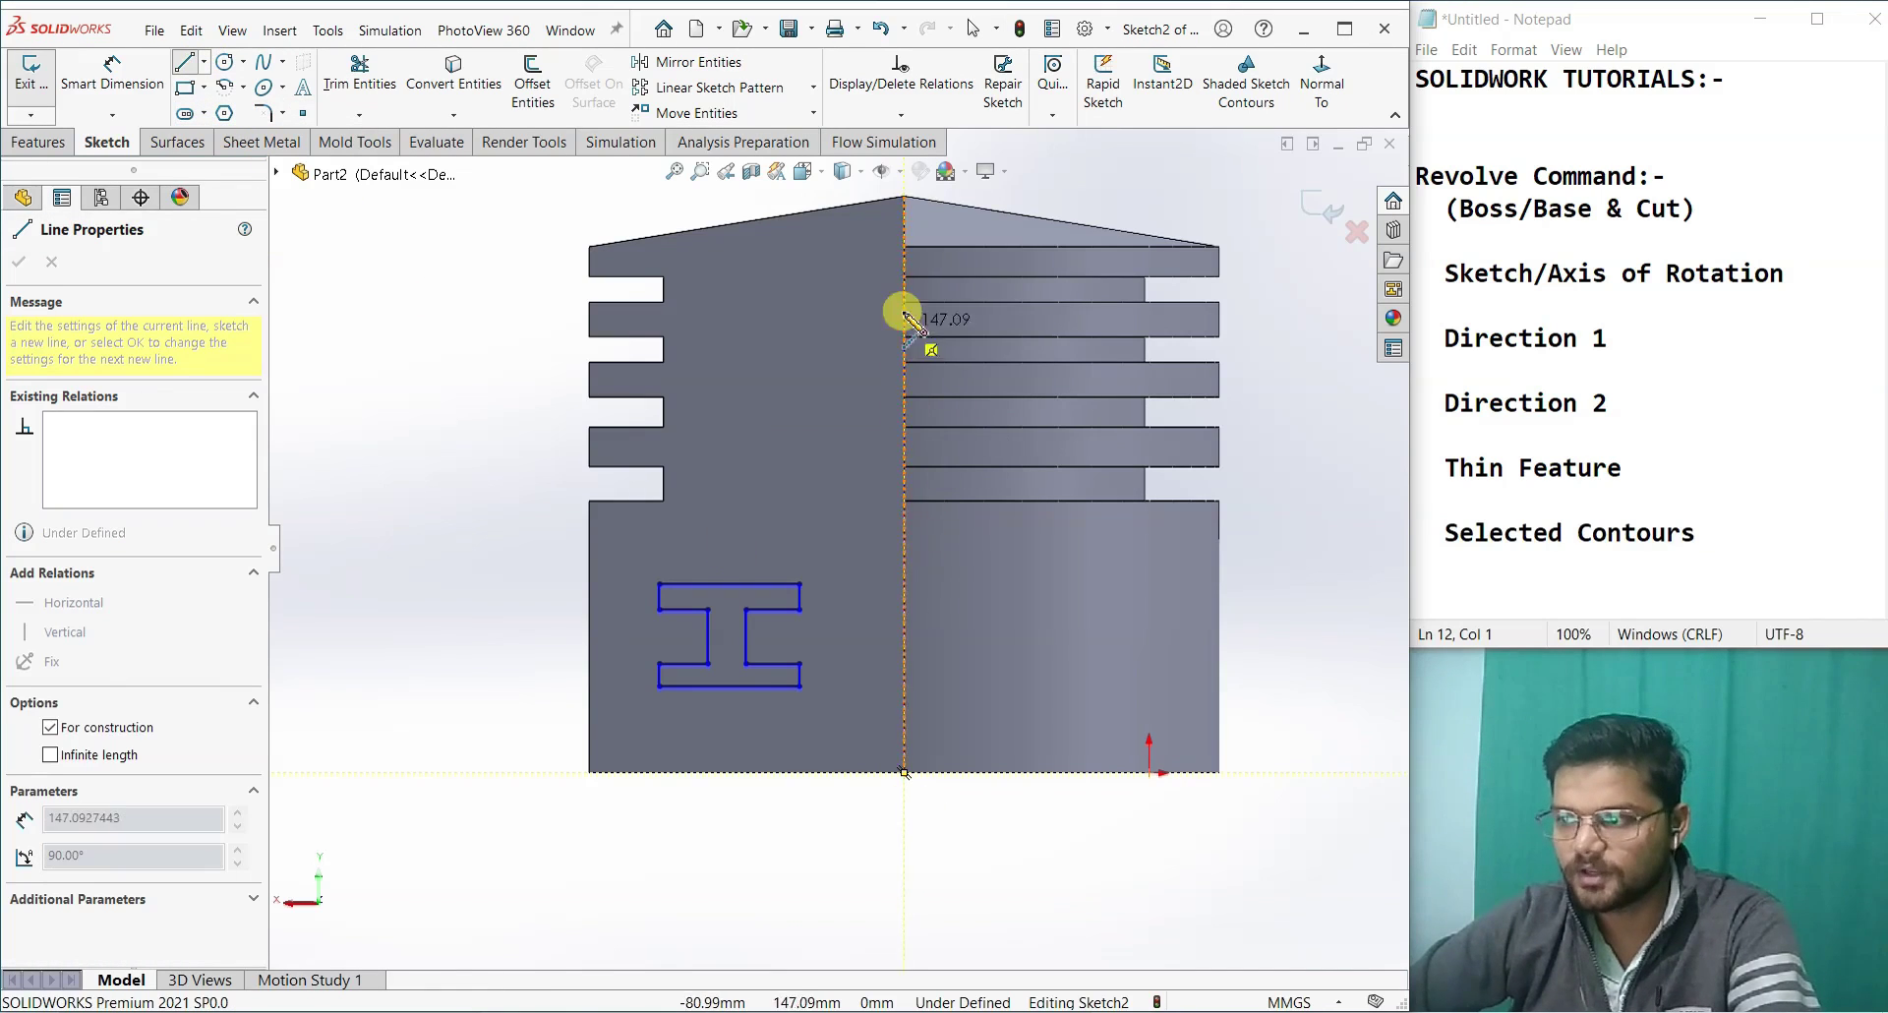
left_click(904, 197)
right_click(910, 198)
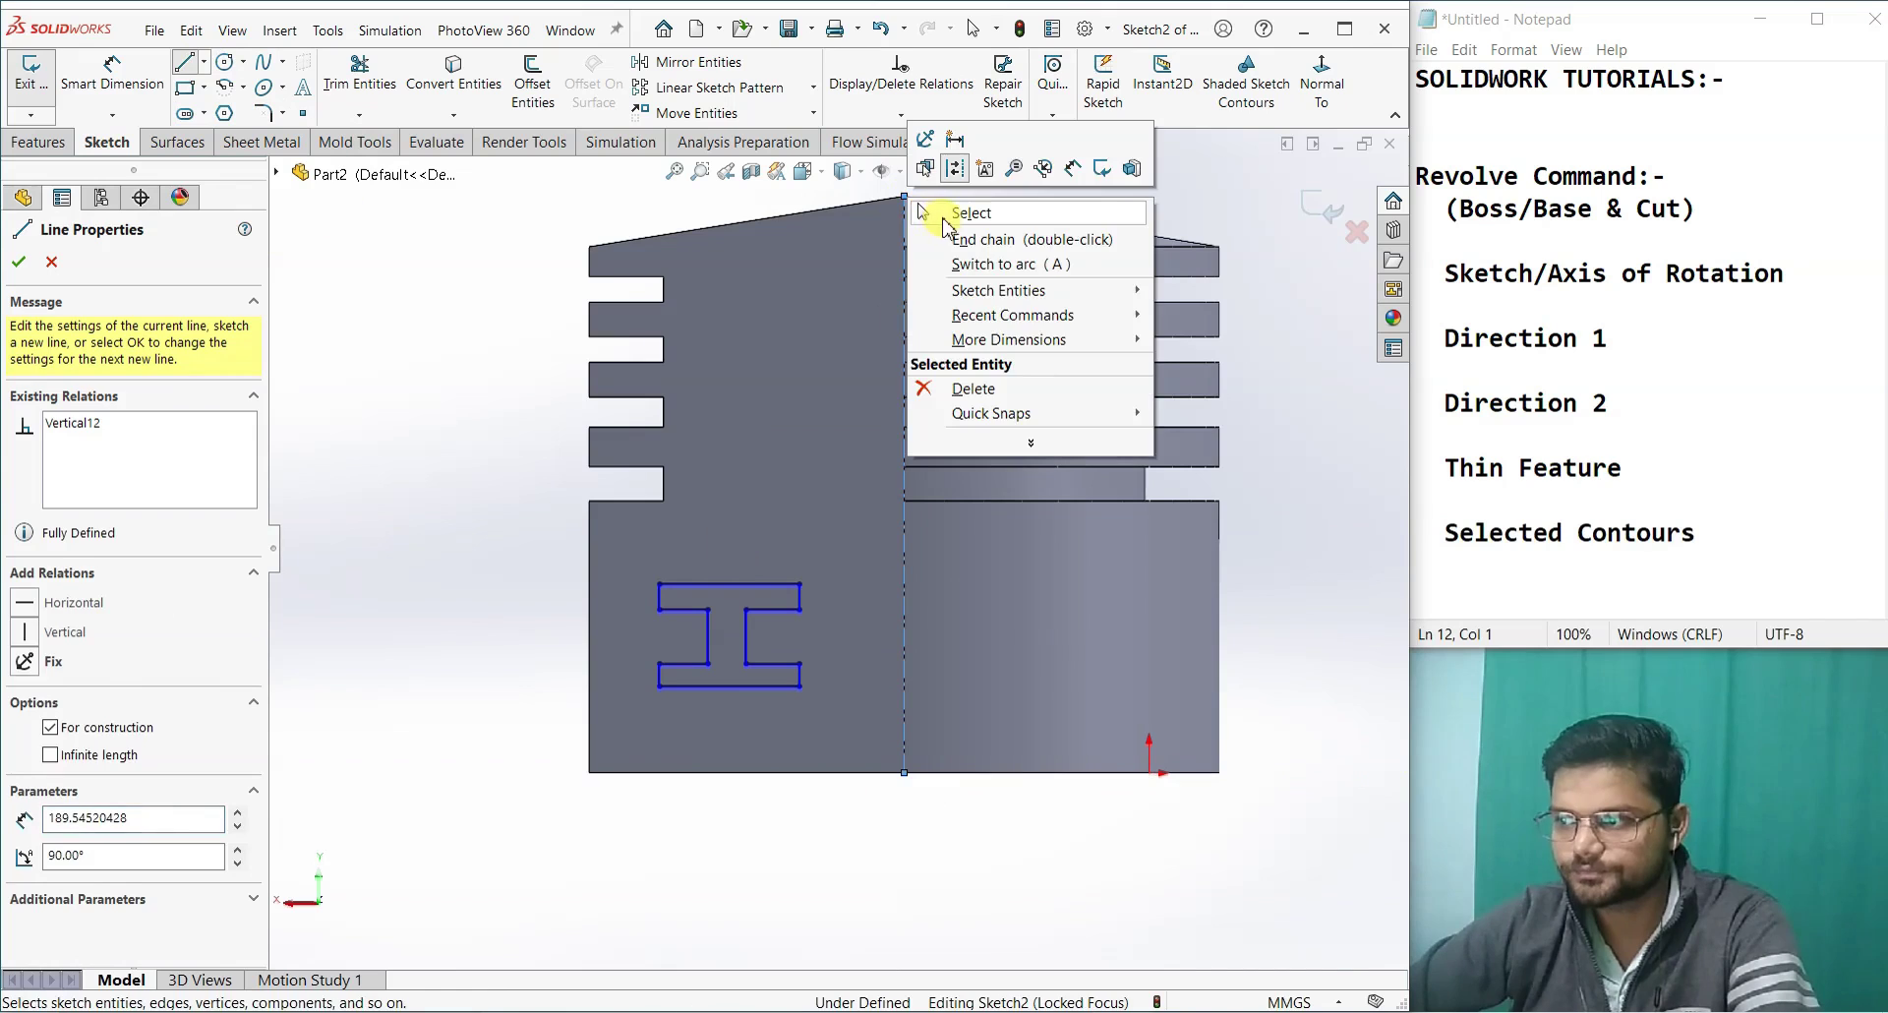
left_click(974, 225)
key("Escape")
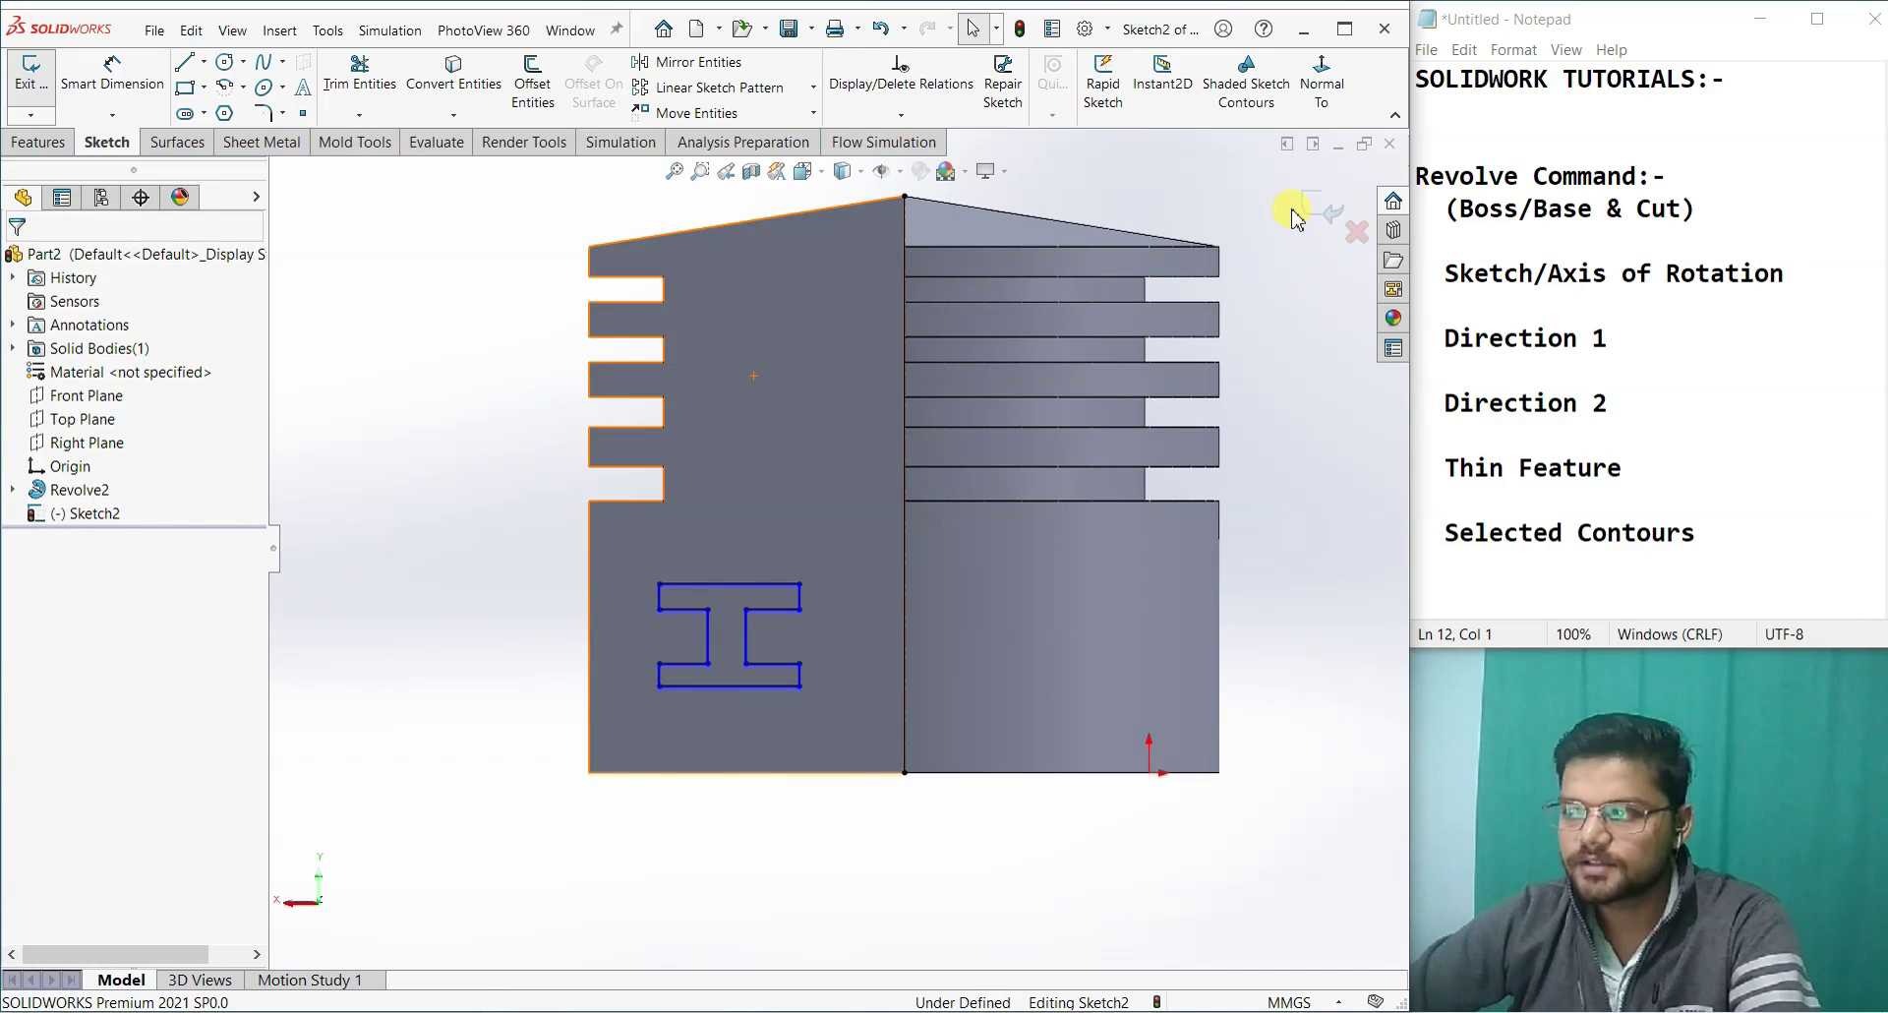
Step: Exit Sketch2 and orbit the part into a tilted 3D view
left_click(1323, 208)
scroll(888, 477, "up", 3)
mouse_move(888, 477)
middle_mouse_down()
mouse_move(826, 728)
mouse_move(586, 704)
middle_mouse_up()
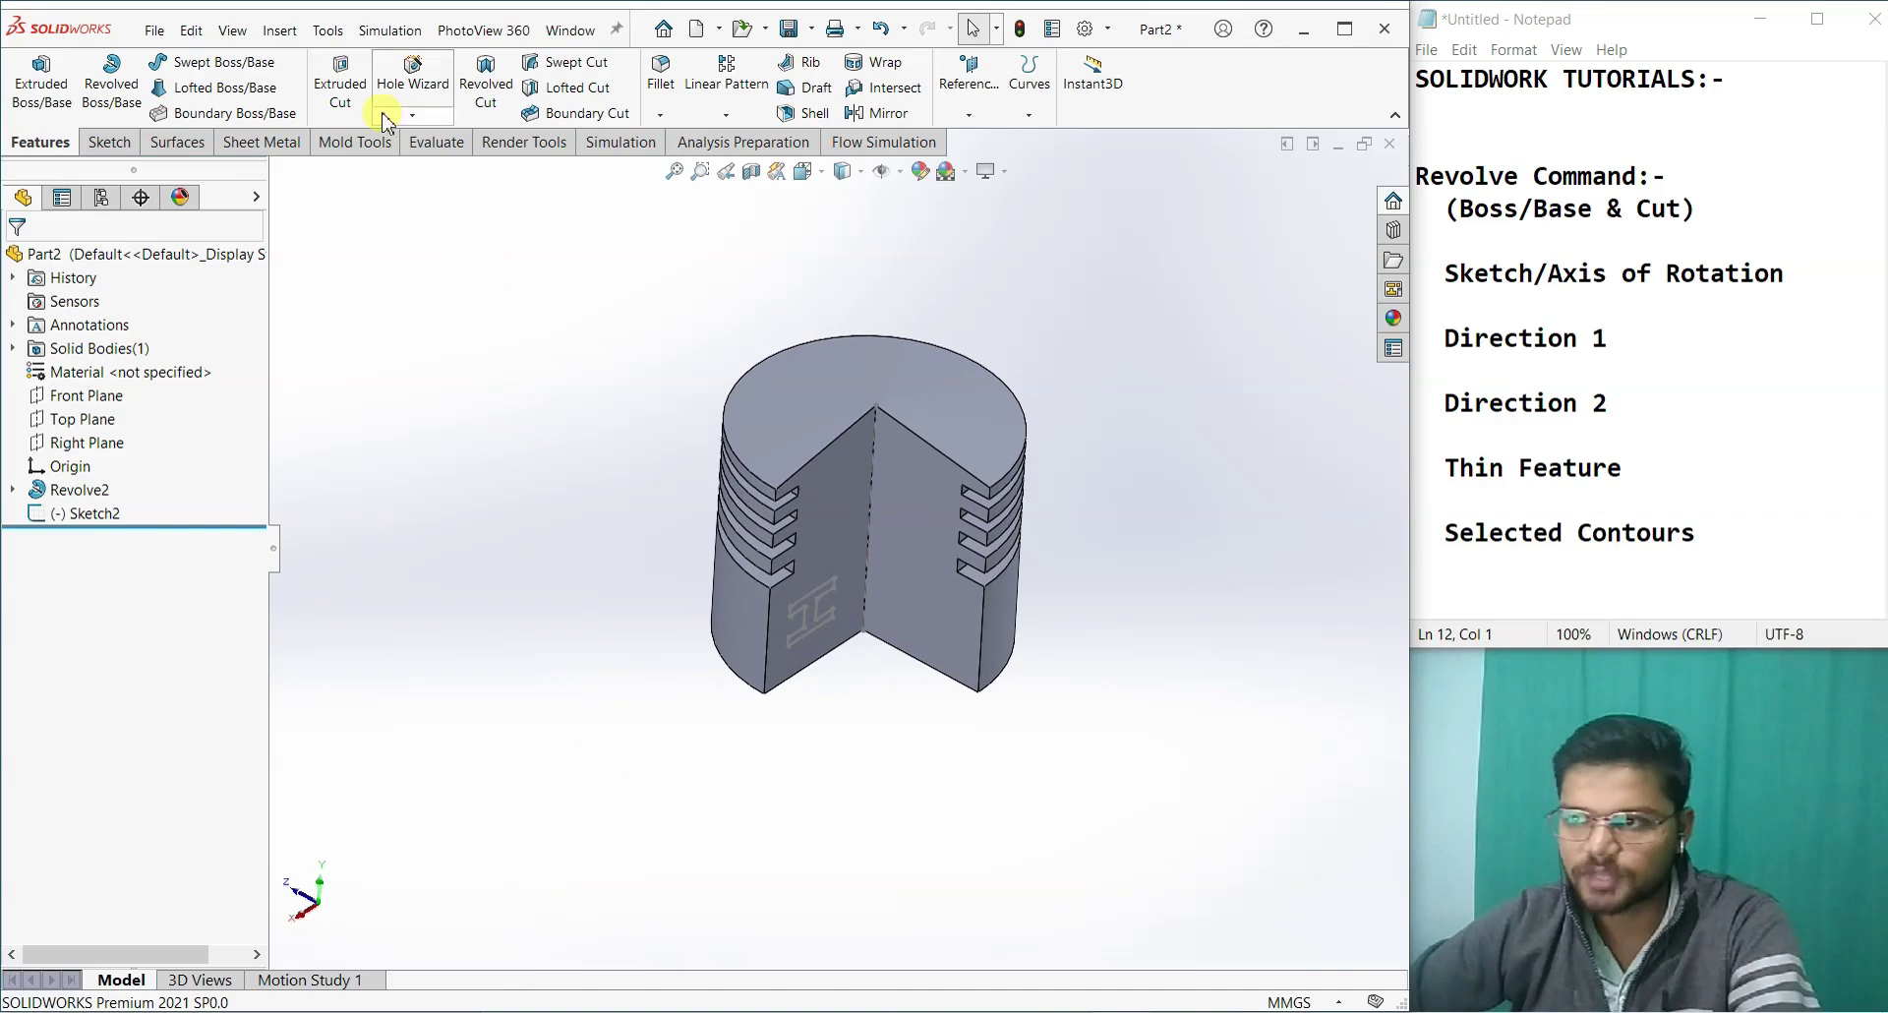
Step: Revolve Sketch2's I profile 360° Blind about its centerline to create Revolve3
left_click(140, 93)
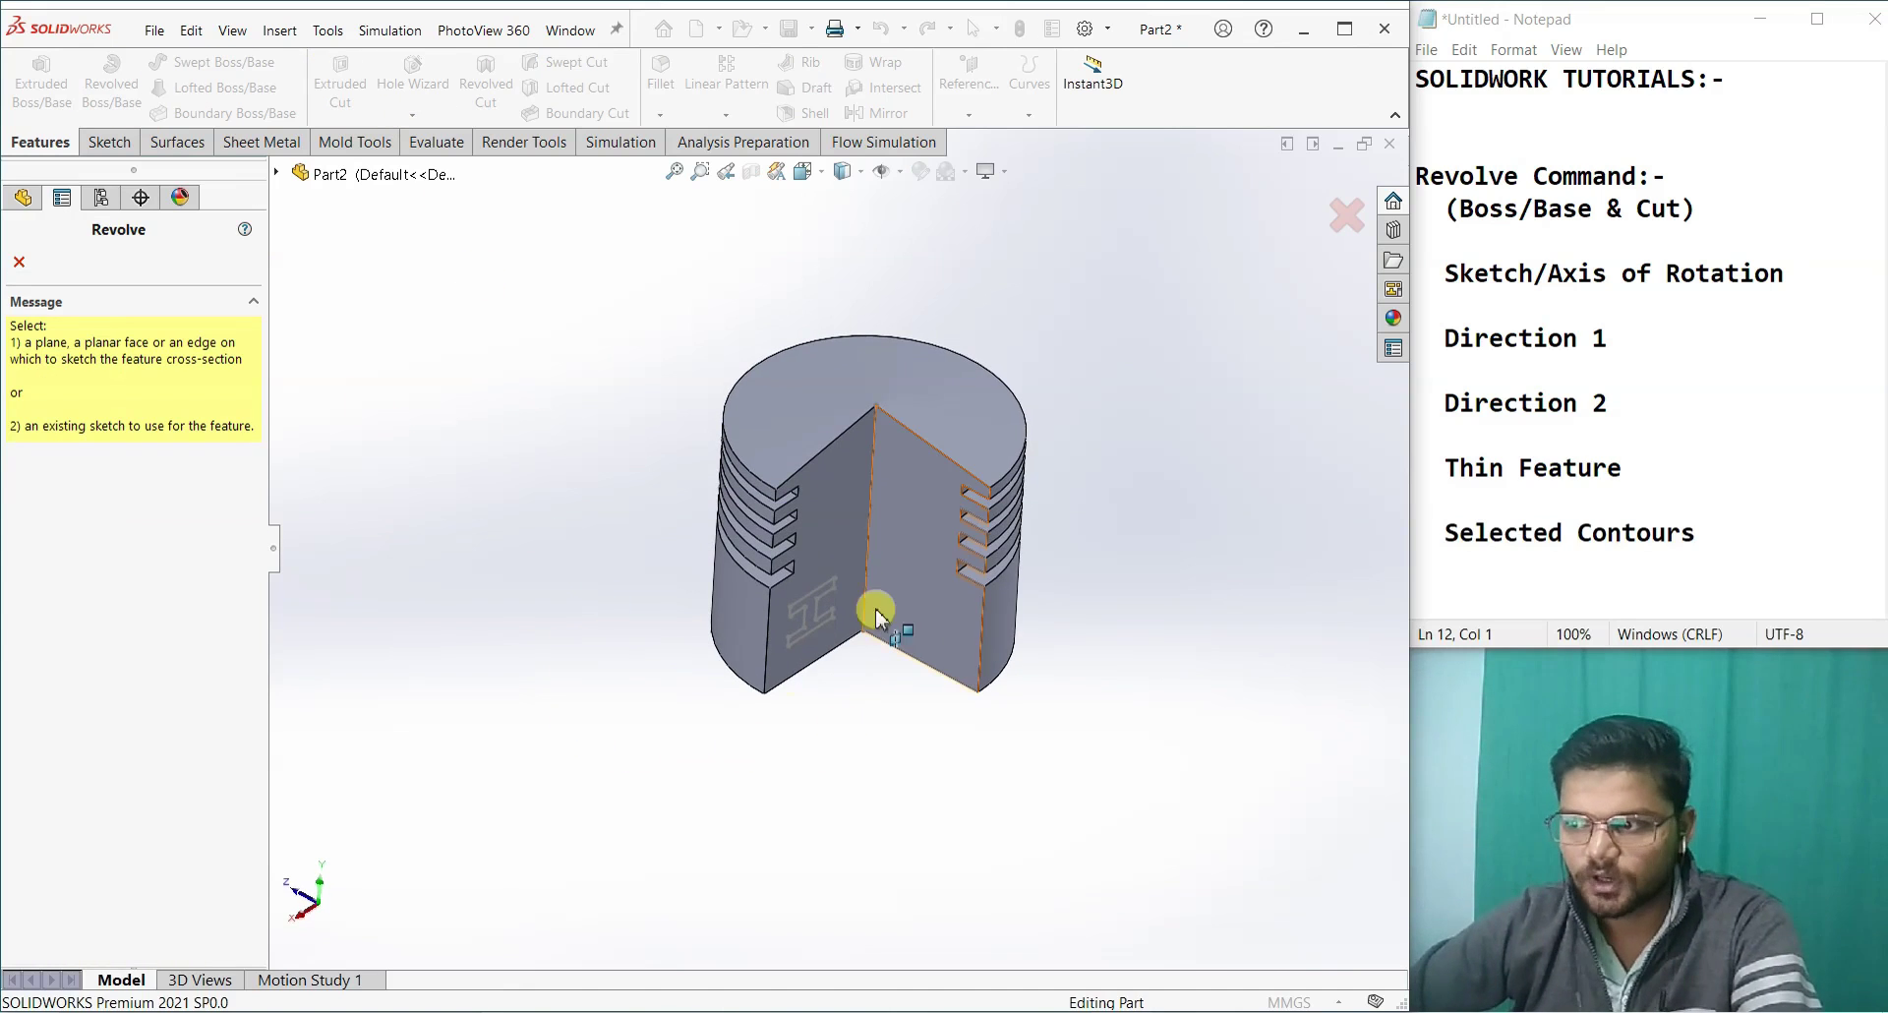
left_click(870, 478)
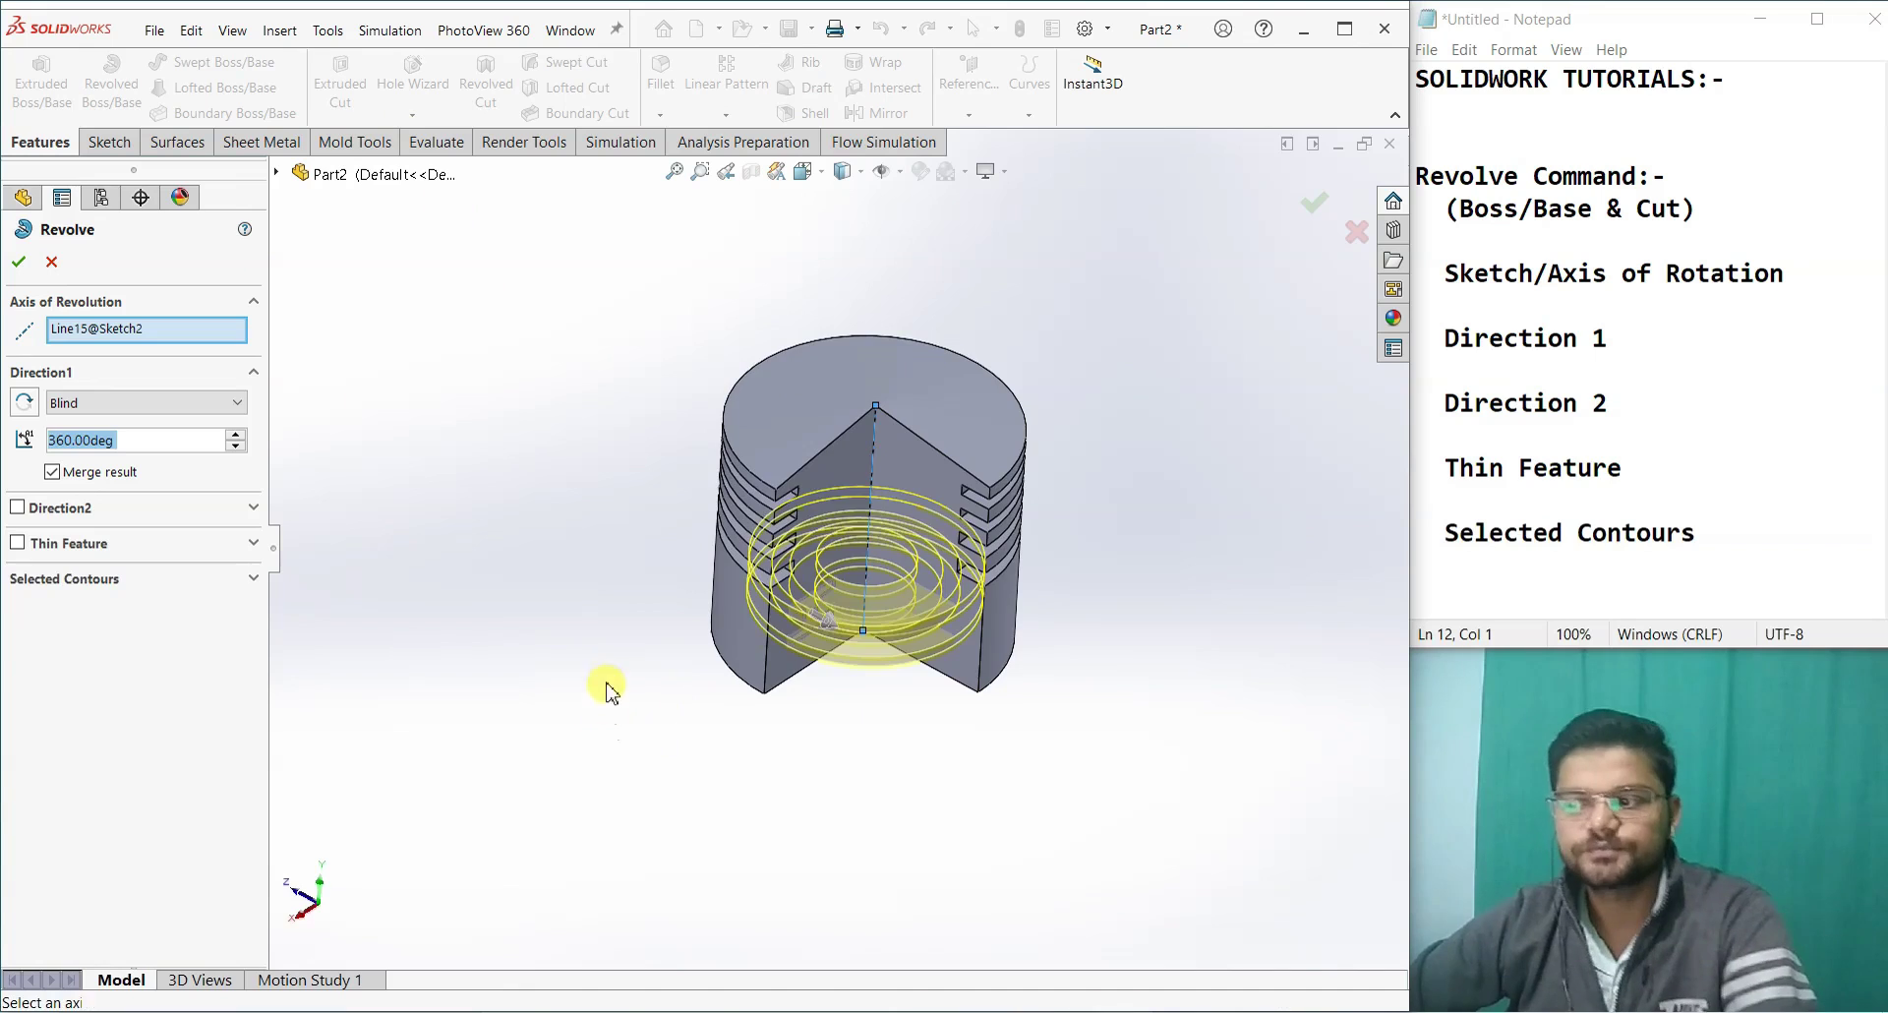
mouse_move(588, 629)
middle_mouse_down()
mouse_move(552, 634)
mouse_move(527, 704)
mouse_move(659, 874)
mouse_move(737, 472)
mouse_move(813, 548)
mouse_move(717, 708)
mouse_move(620, 692)
middle_mouse_up()
left_click(31, 264)
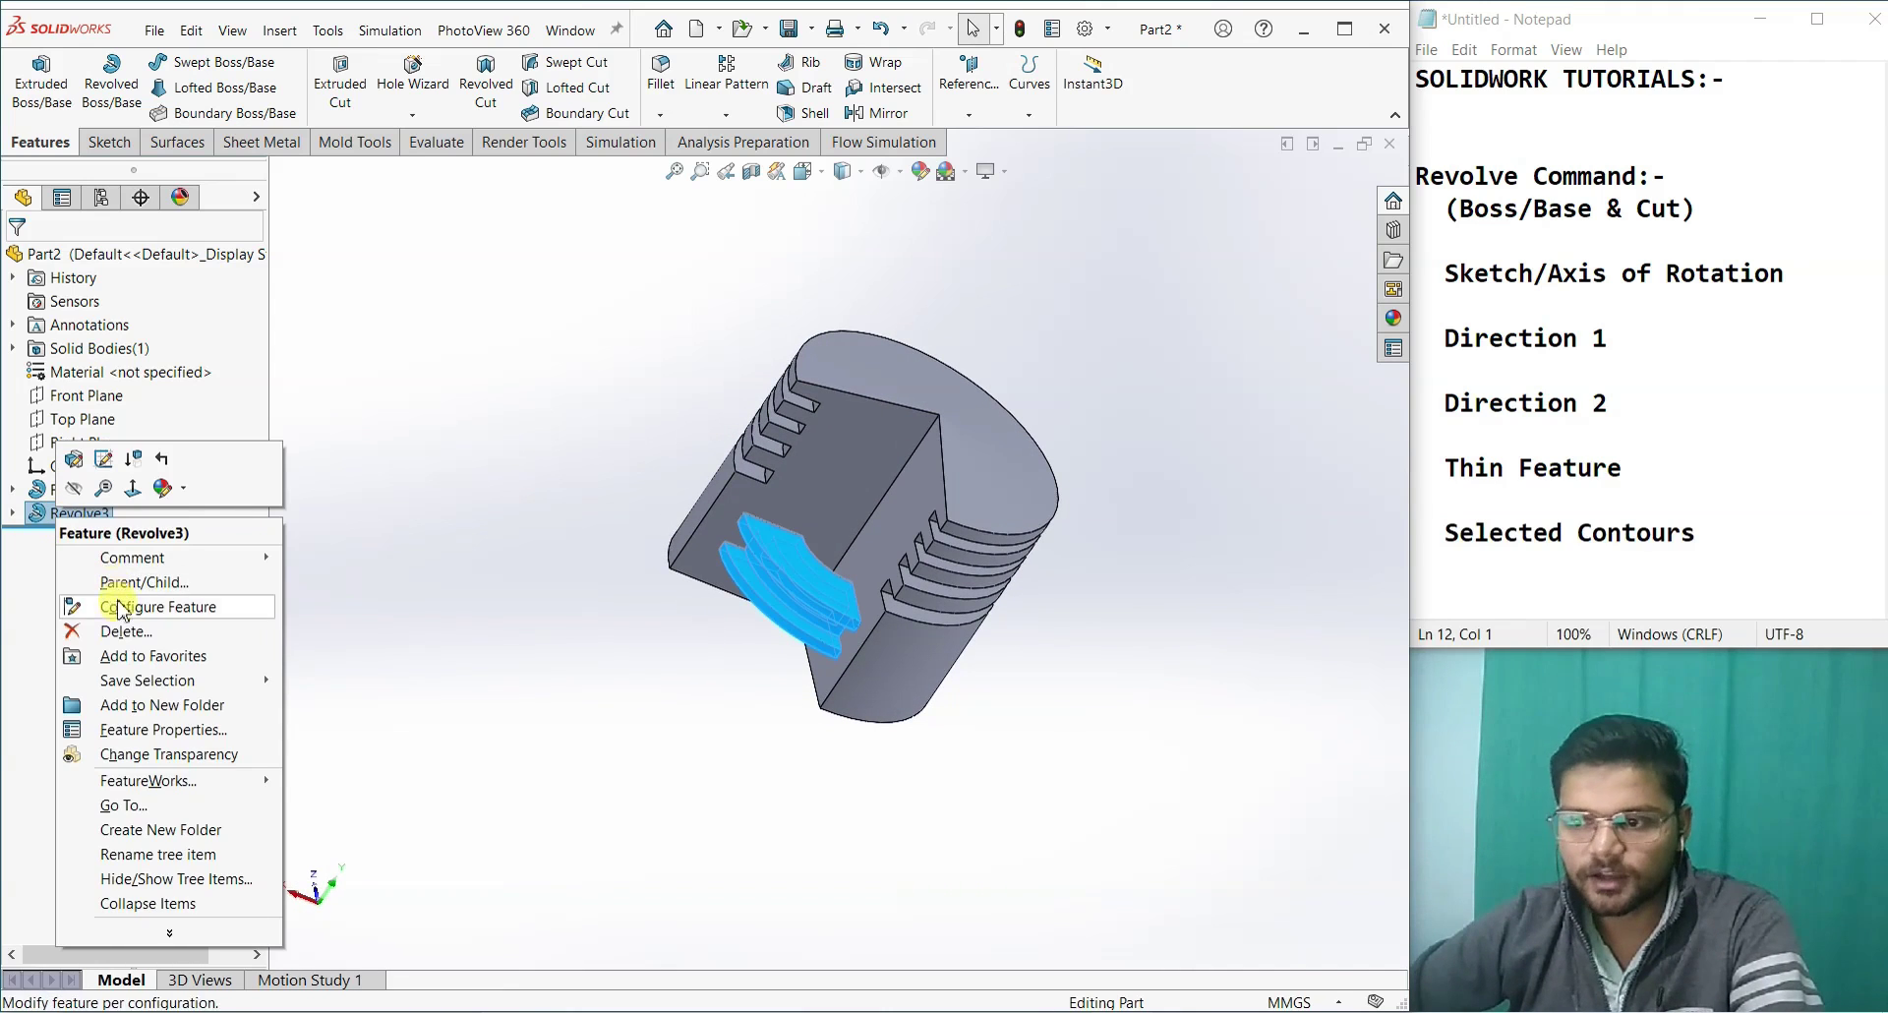
Step: Delete Revolve3 and start revolving Sketch2 Up To Surface, ending at the flat cut face
left_click(126, 631)
left_click(1067, 395)
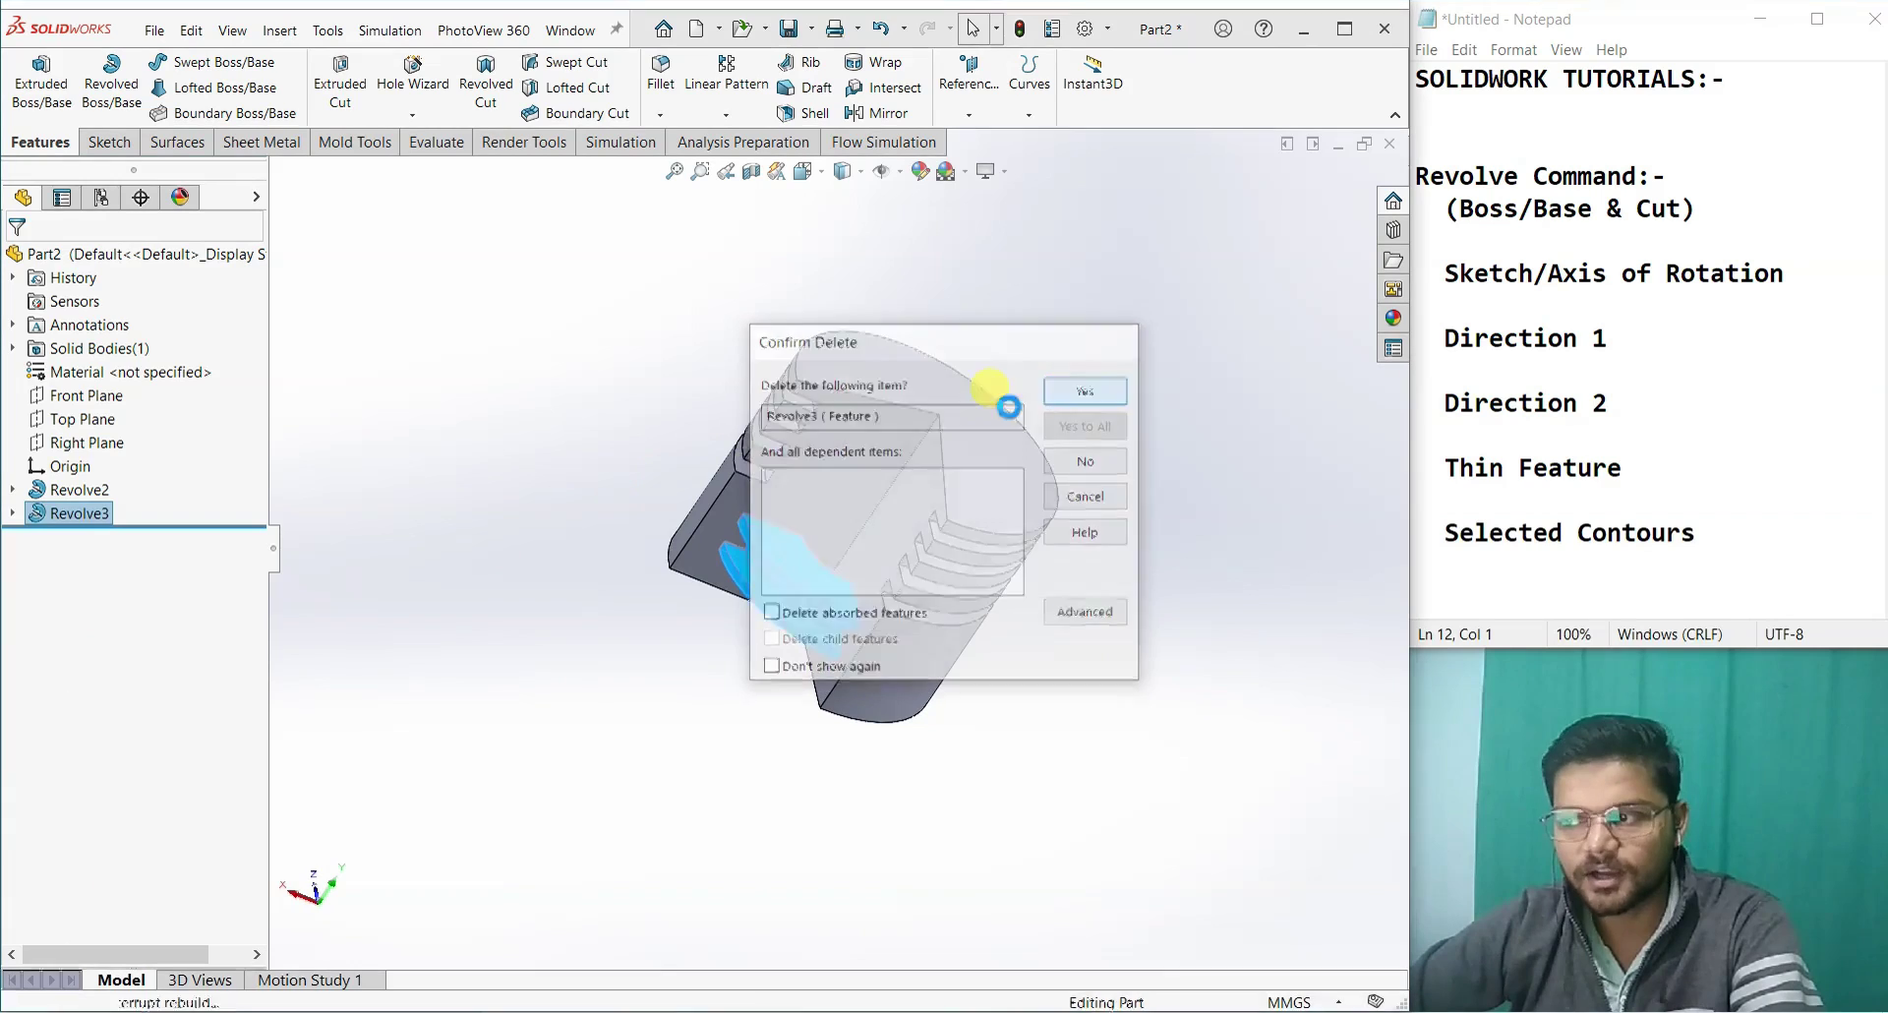
left_click(126, 99)
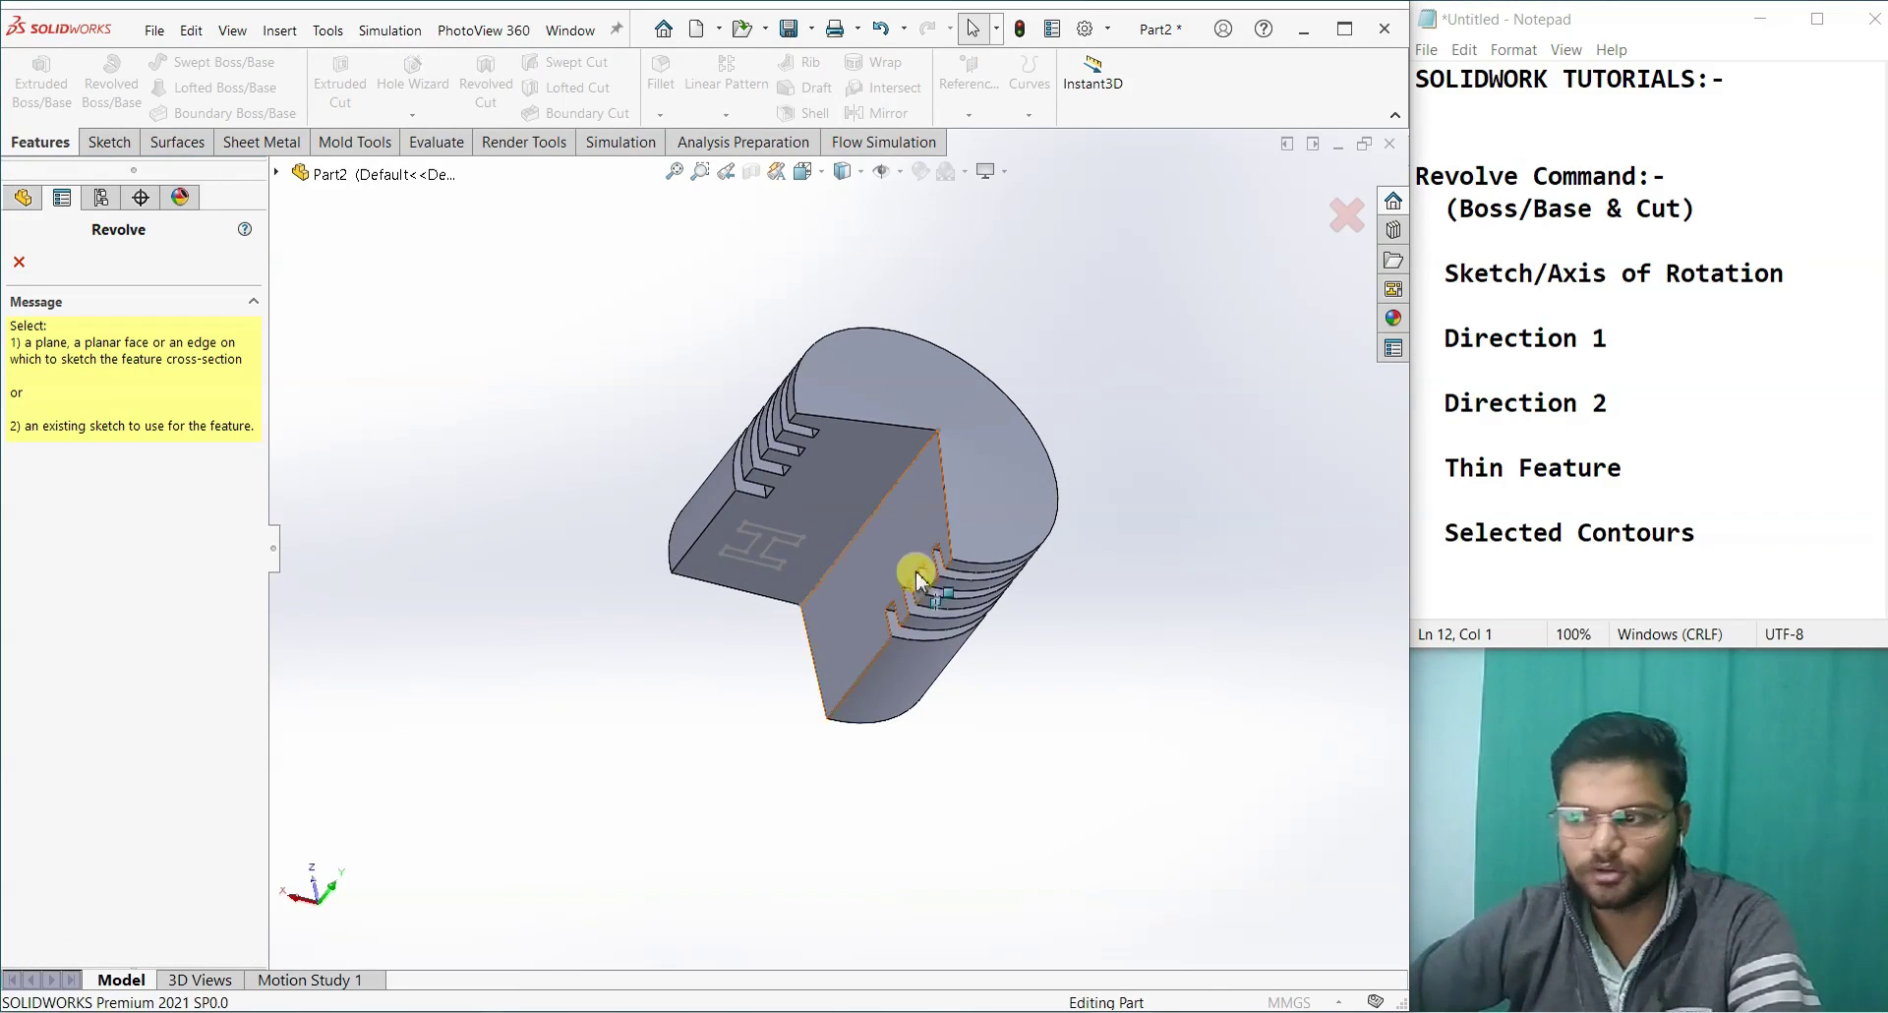
left_click(858, 544)
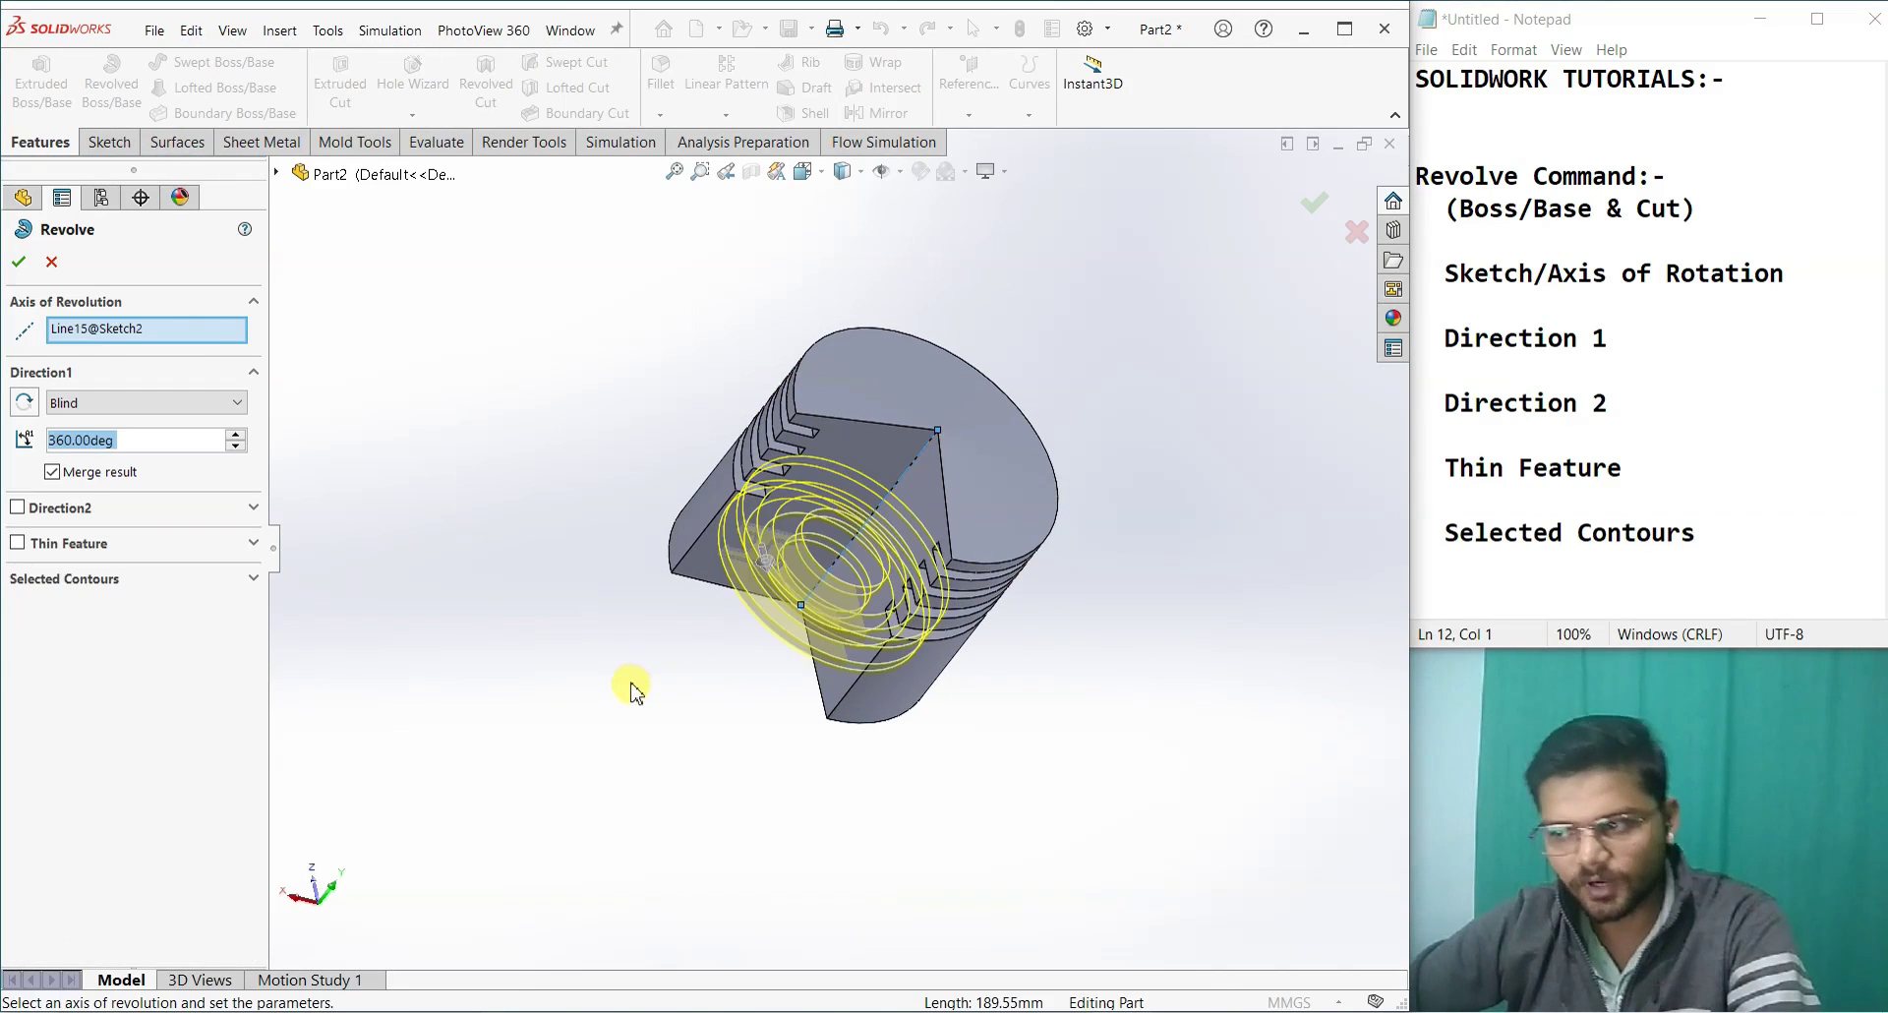
left_click(98, 403)
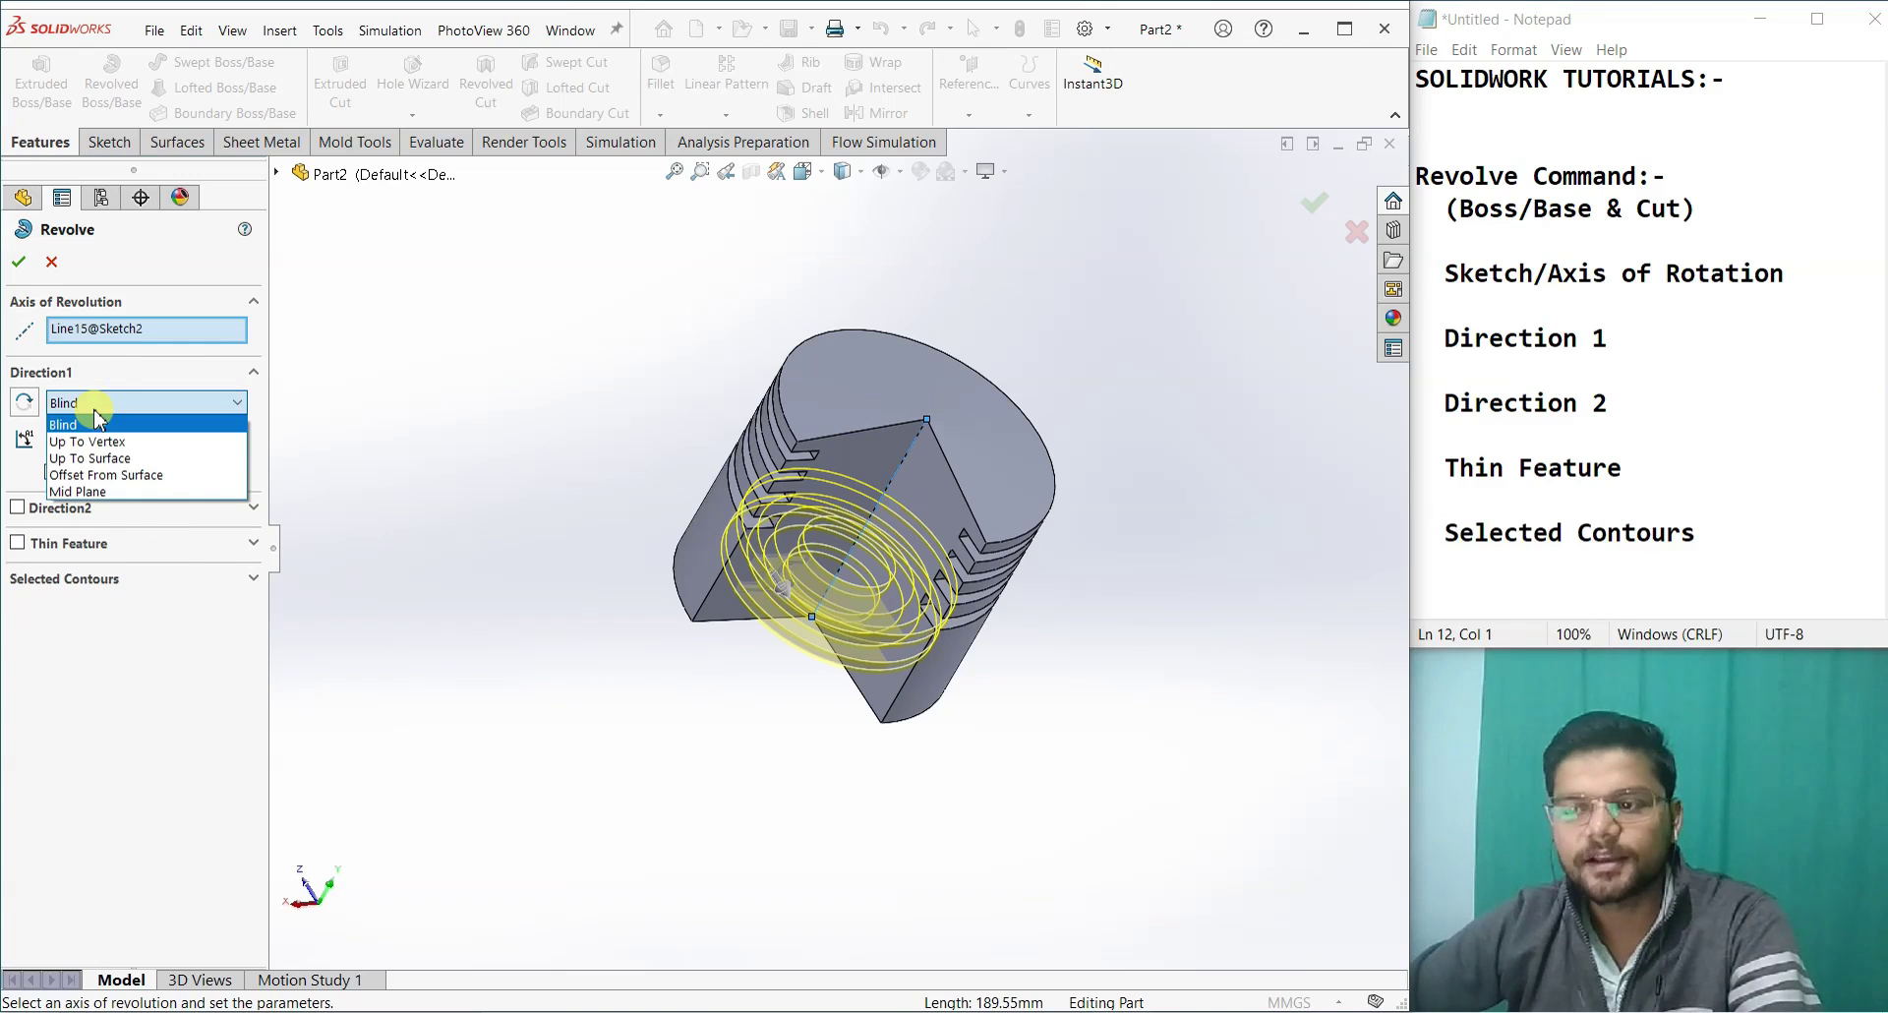
left_click(94, 454)
middle_click_drag(581, 698, 865, 687)
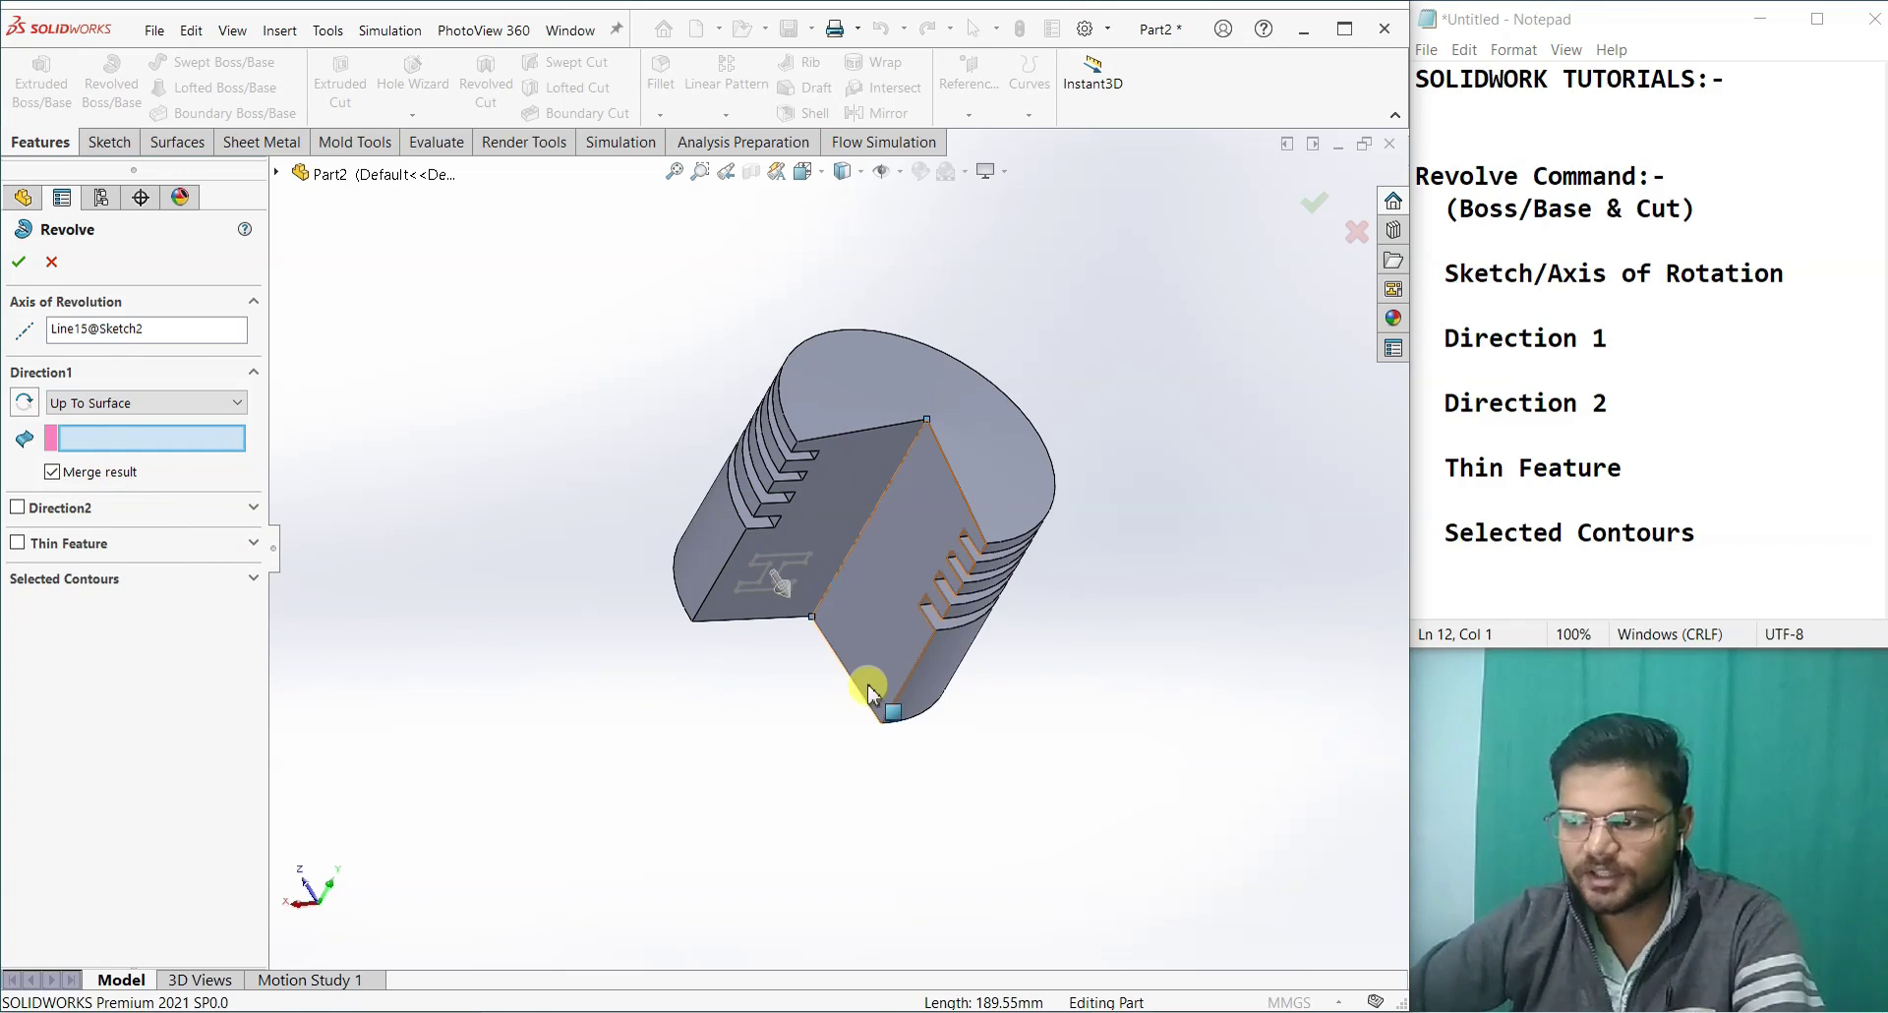
left_click(883, 659)
mouse_move(725, 760)
middle_mouse_down()
mouse_move(649, 661)
mouse_move(716, 720)
middle_mouse_up()
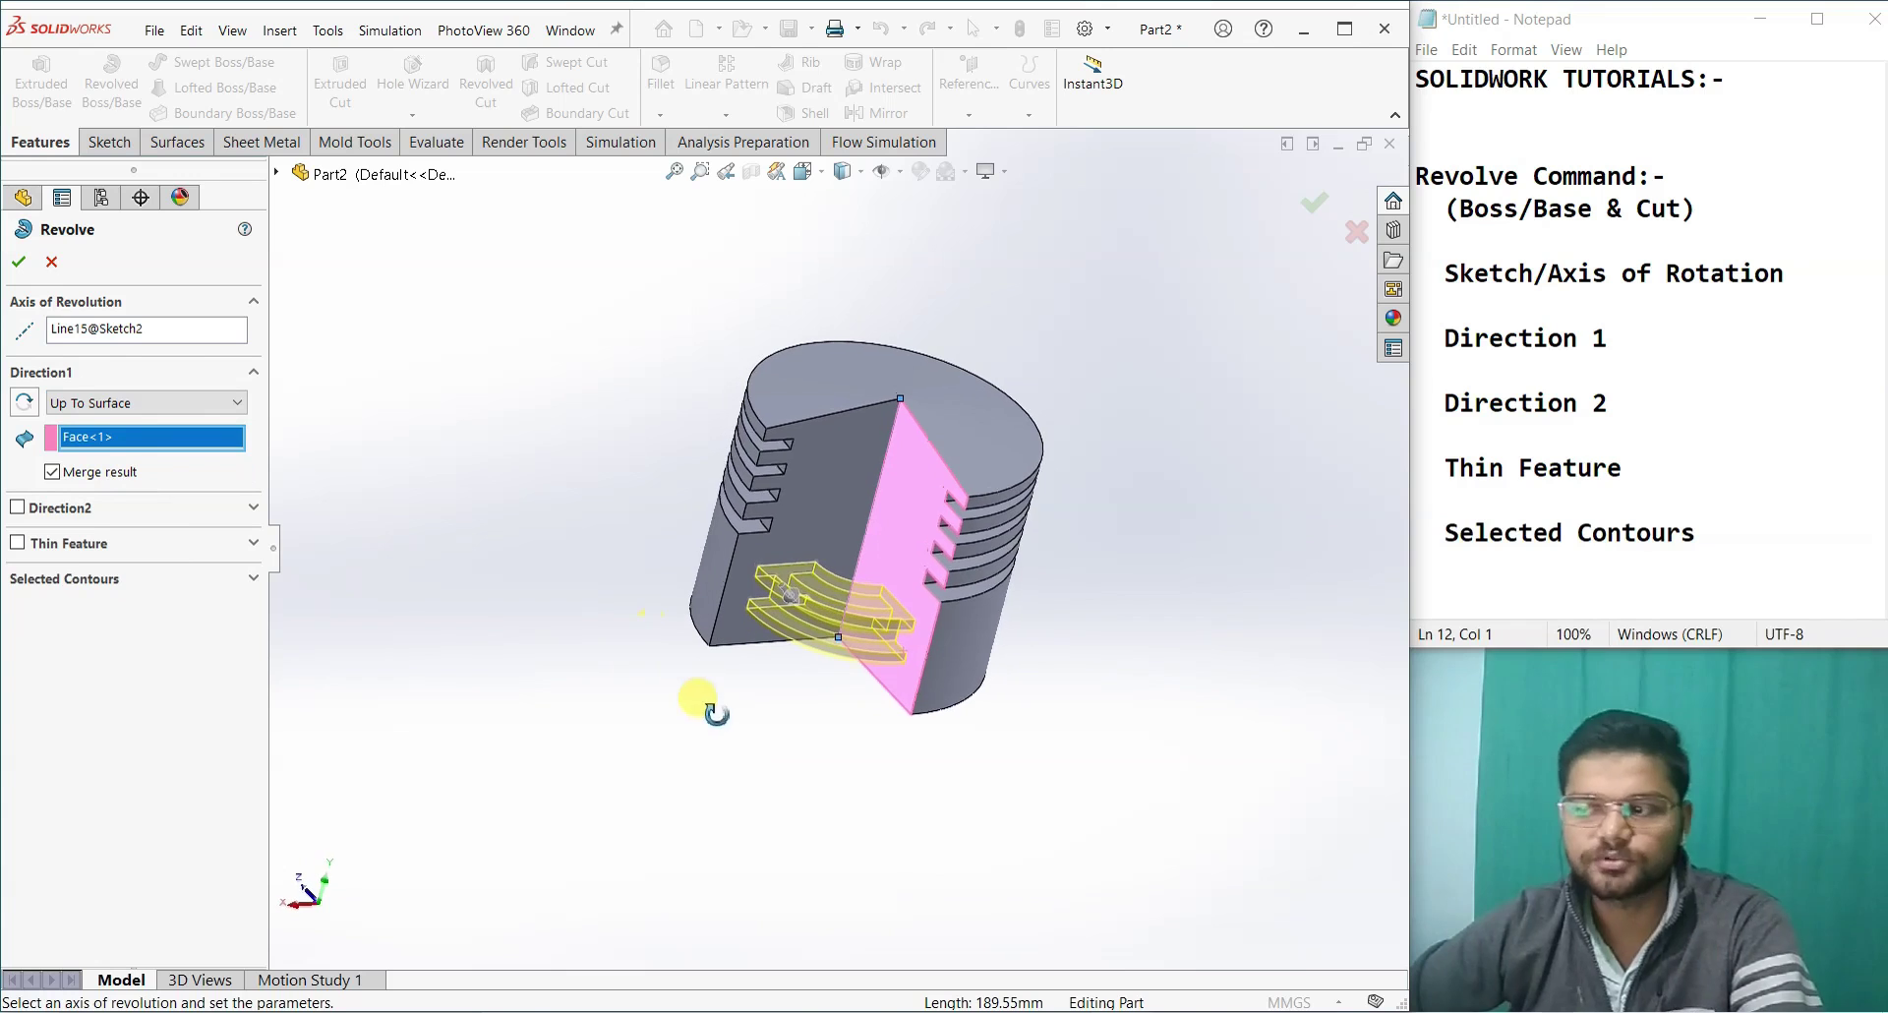
Step: Switch Direction 1 to Offset From Surface and pick the flat side face instead
left_click(225, 405)
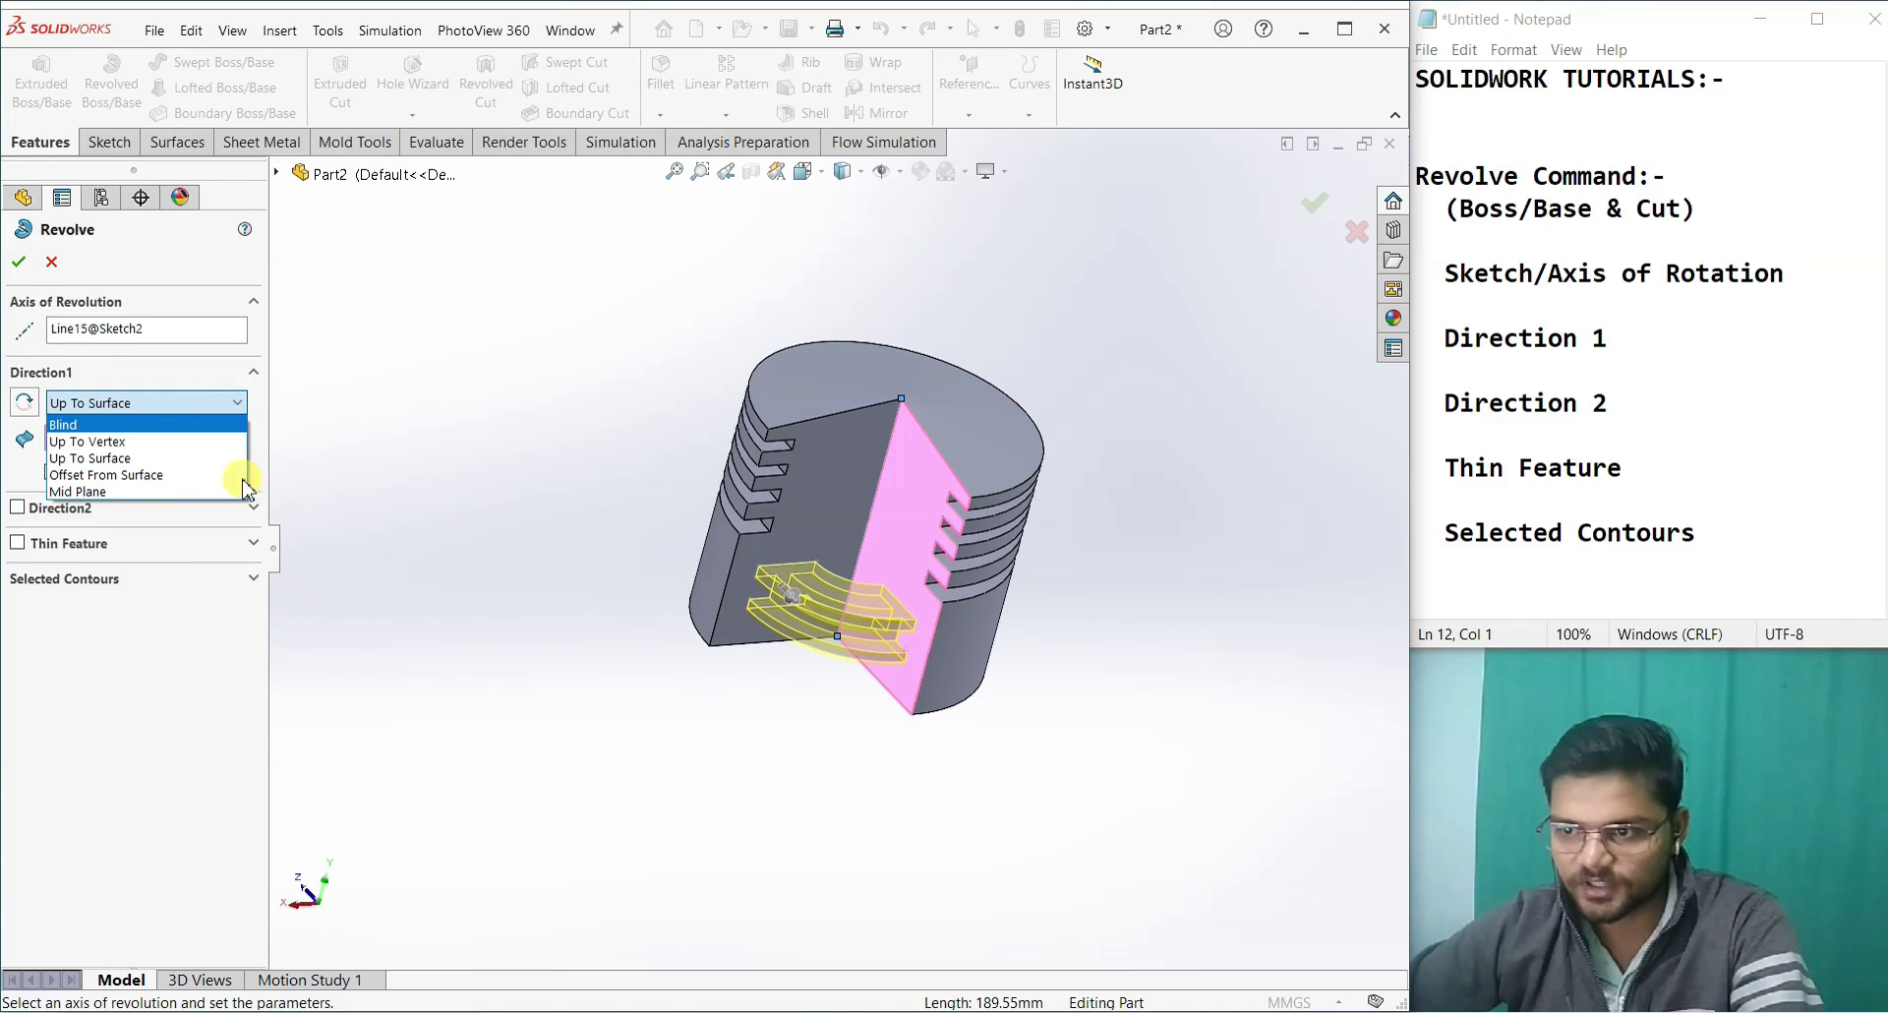
left_click(156, 475)
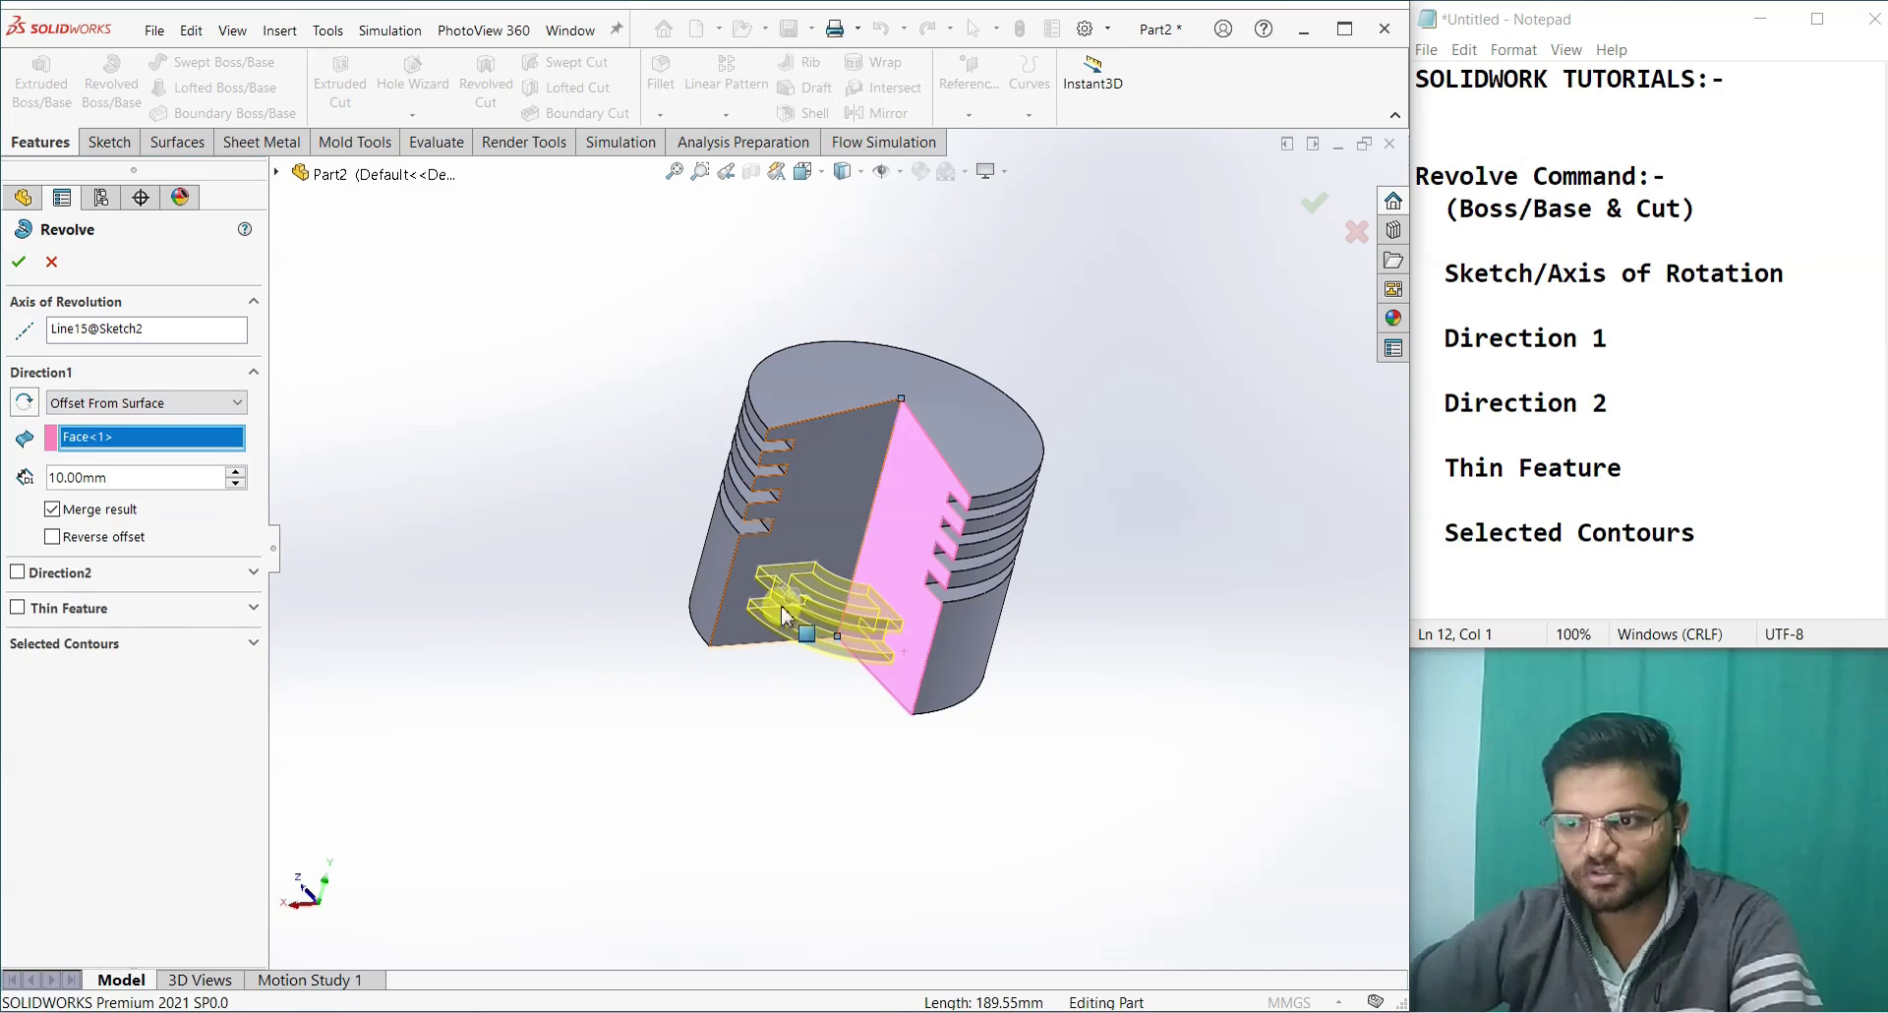
left_click(922, 550)
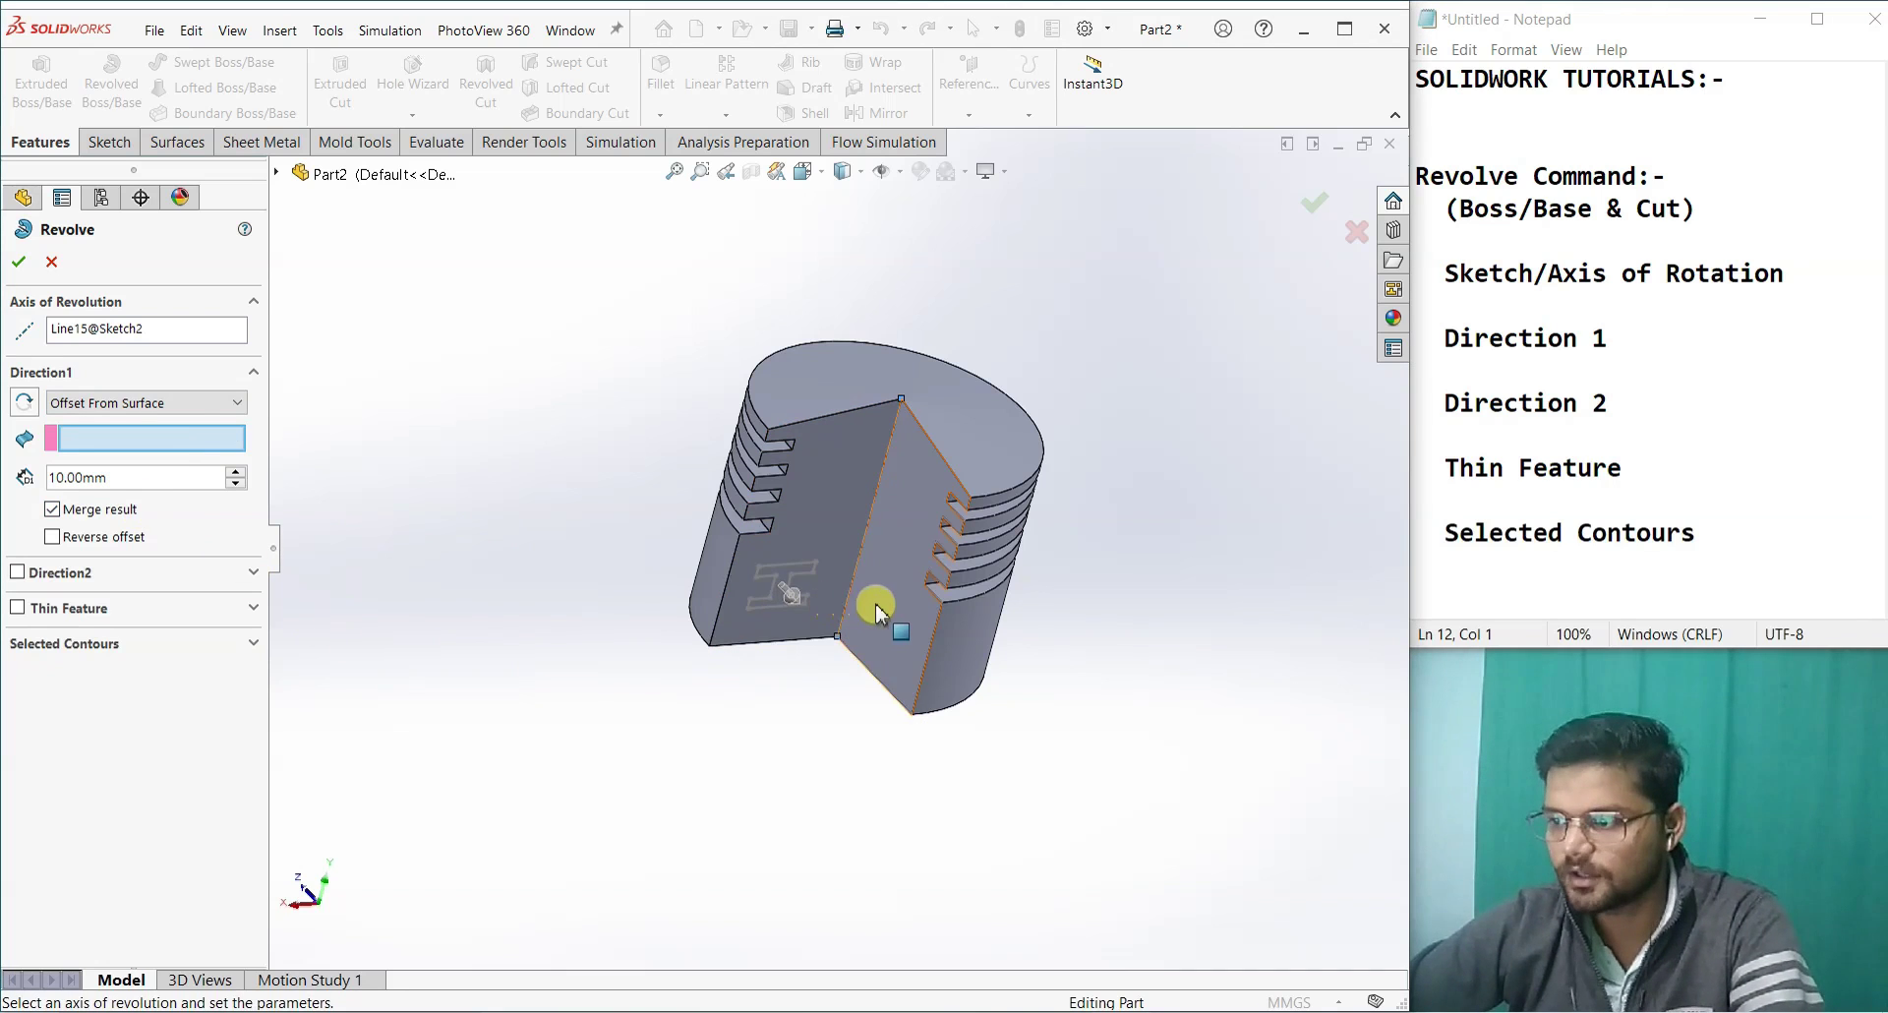
left_click(854, 668)
mouse_move(854, 669)
middle_mouse_down()
mouse_move(751, 729)
mouse_move(717, 788)
middle_mouse_up()
scroll(855, 662, "down", 4)
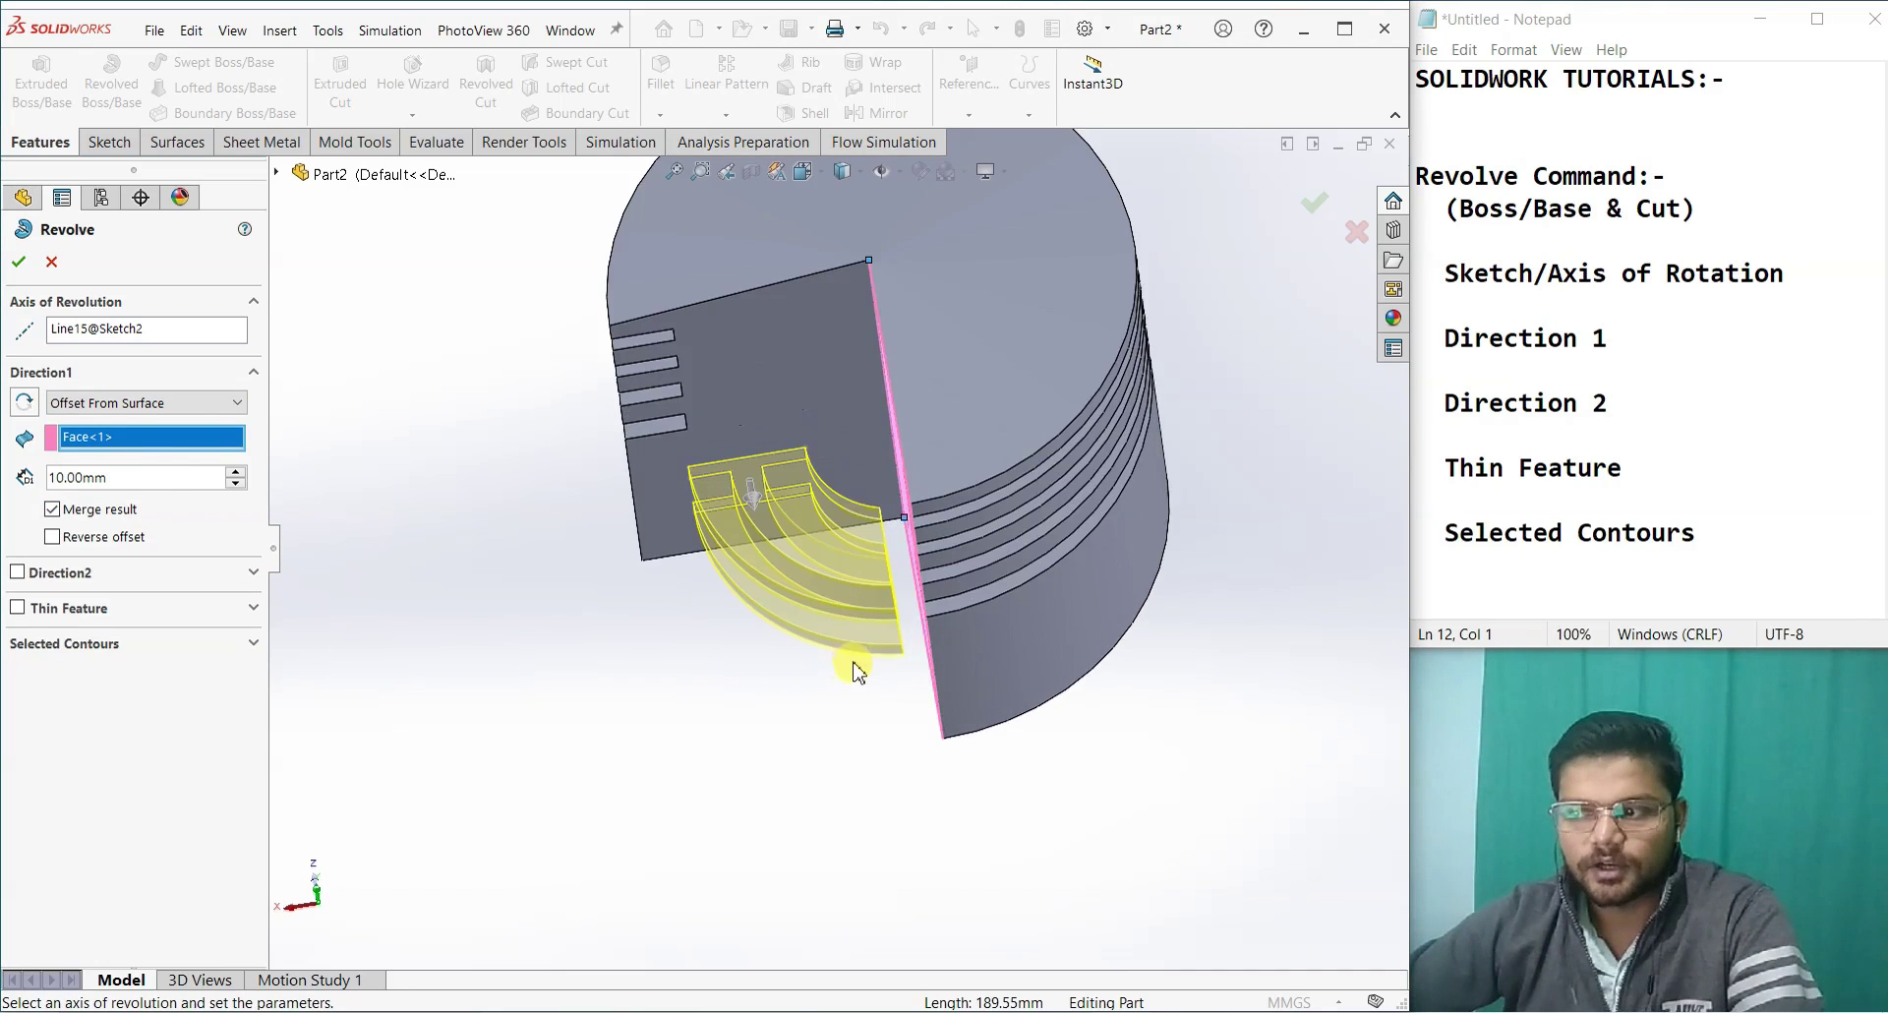
mouse_move(663, 688)
middle_mouse_down()
mouse_move(696, 591)
mouse_move(998, 502)
middle_mouse_up()
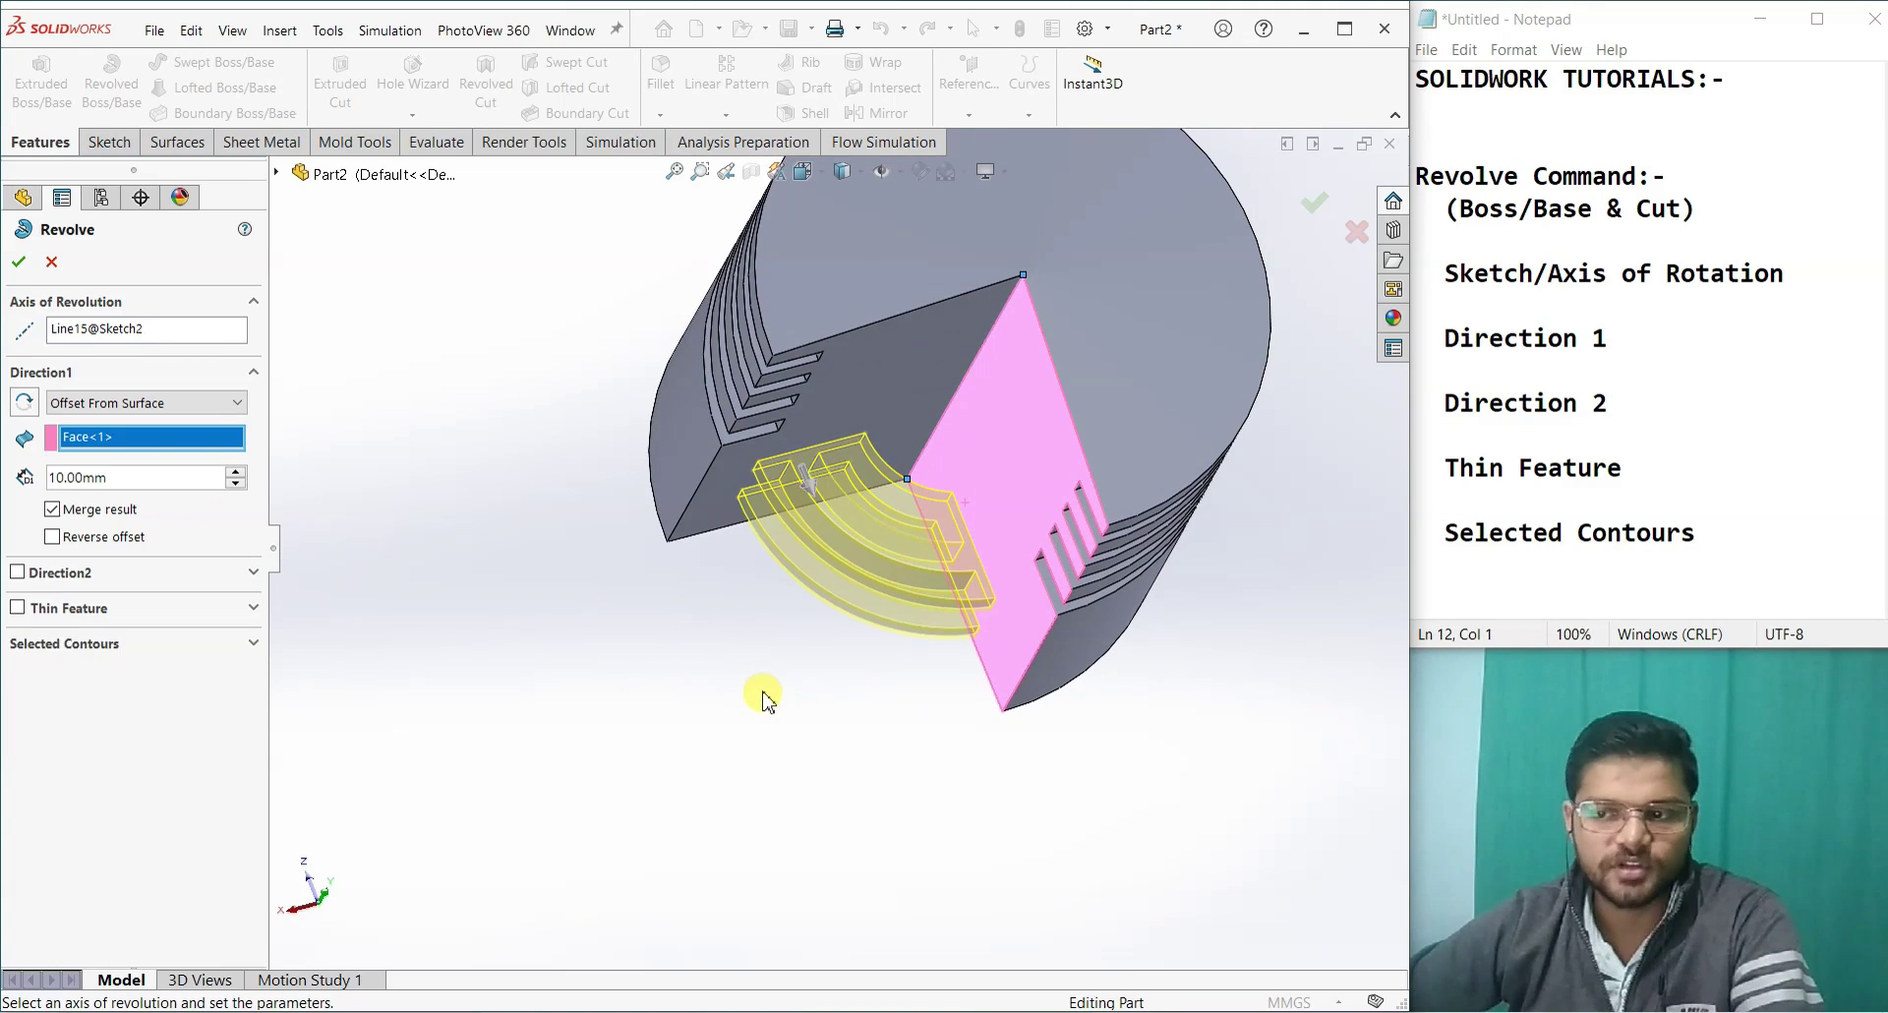
Step: Keep Offset From Surface and enable Direction 2 as Blind
left_click(162, 403)
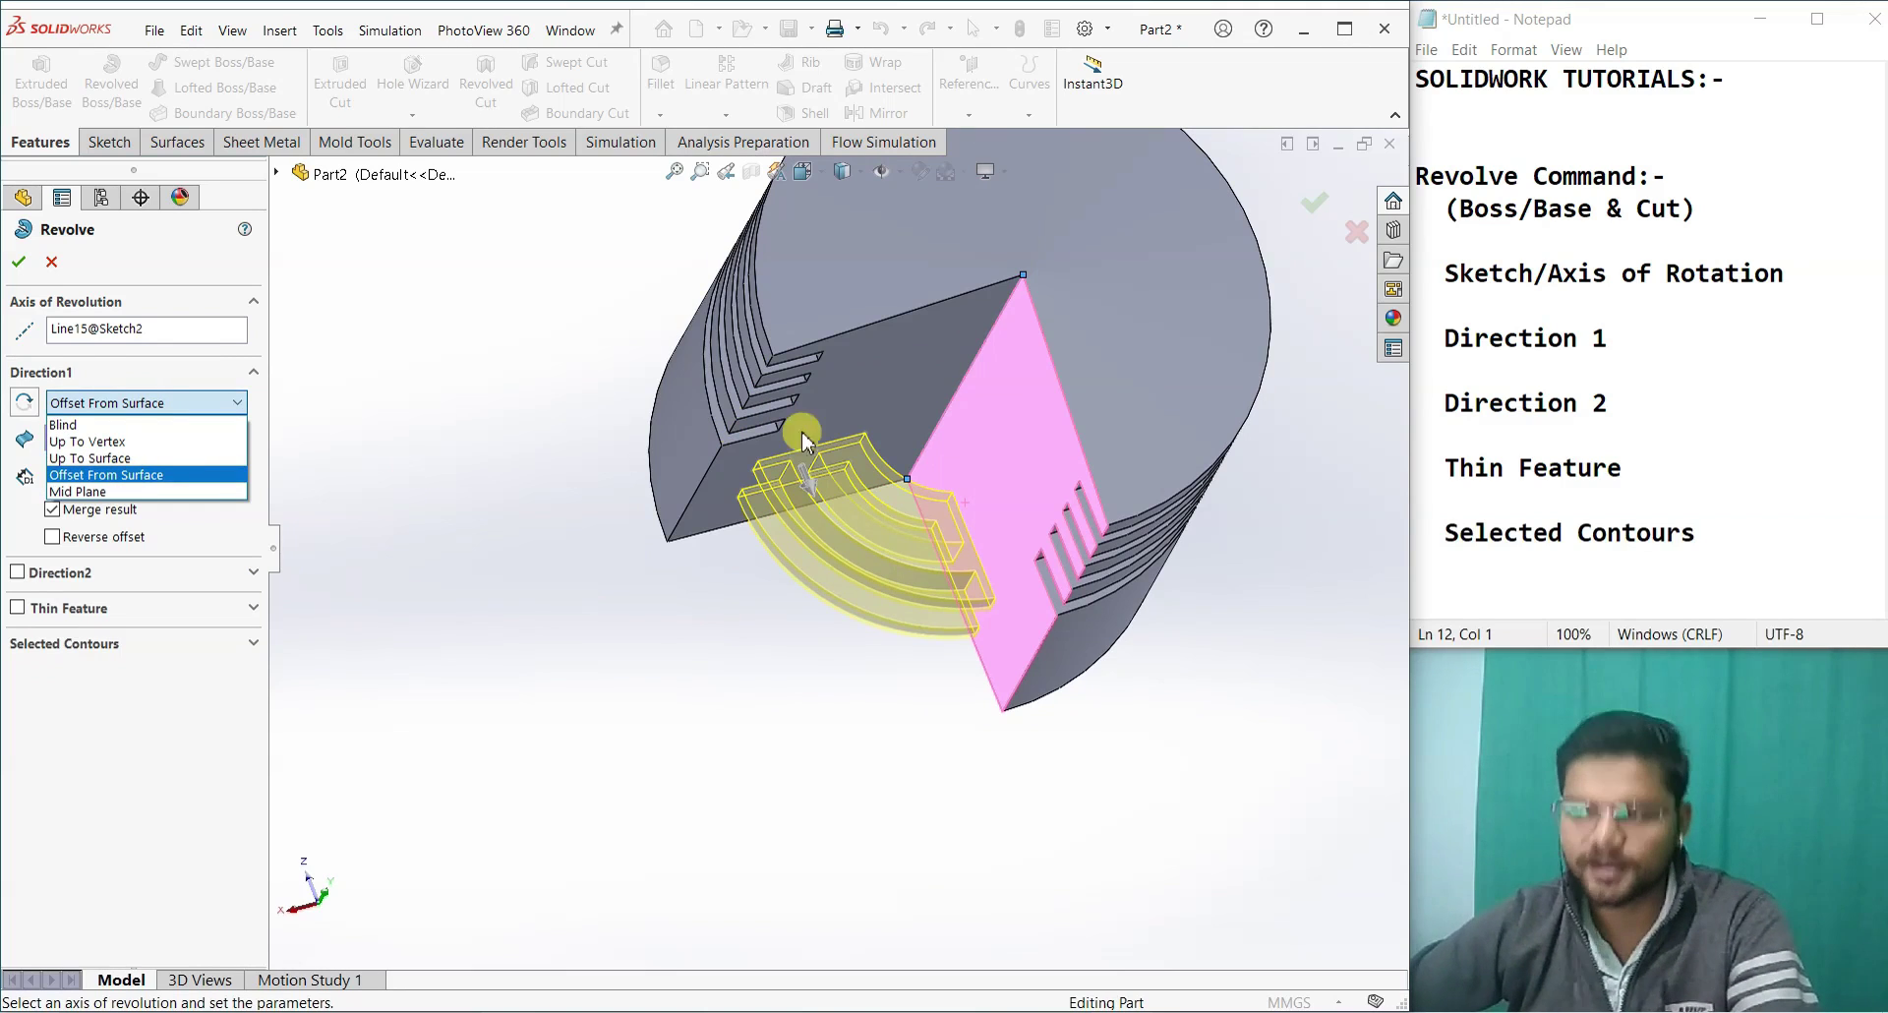
left_click(518, 696)
left_click(99, 574)
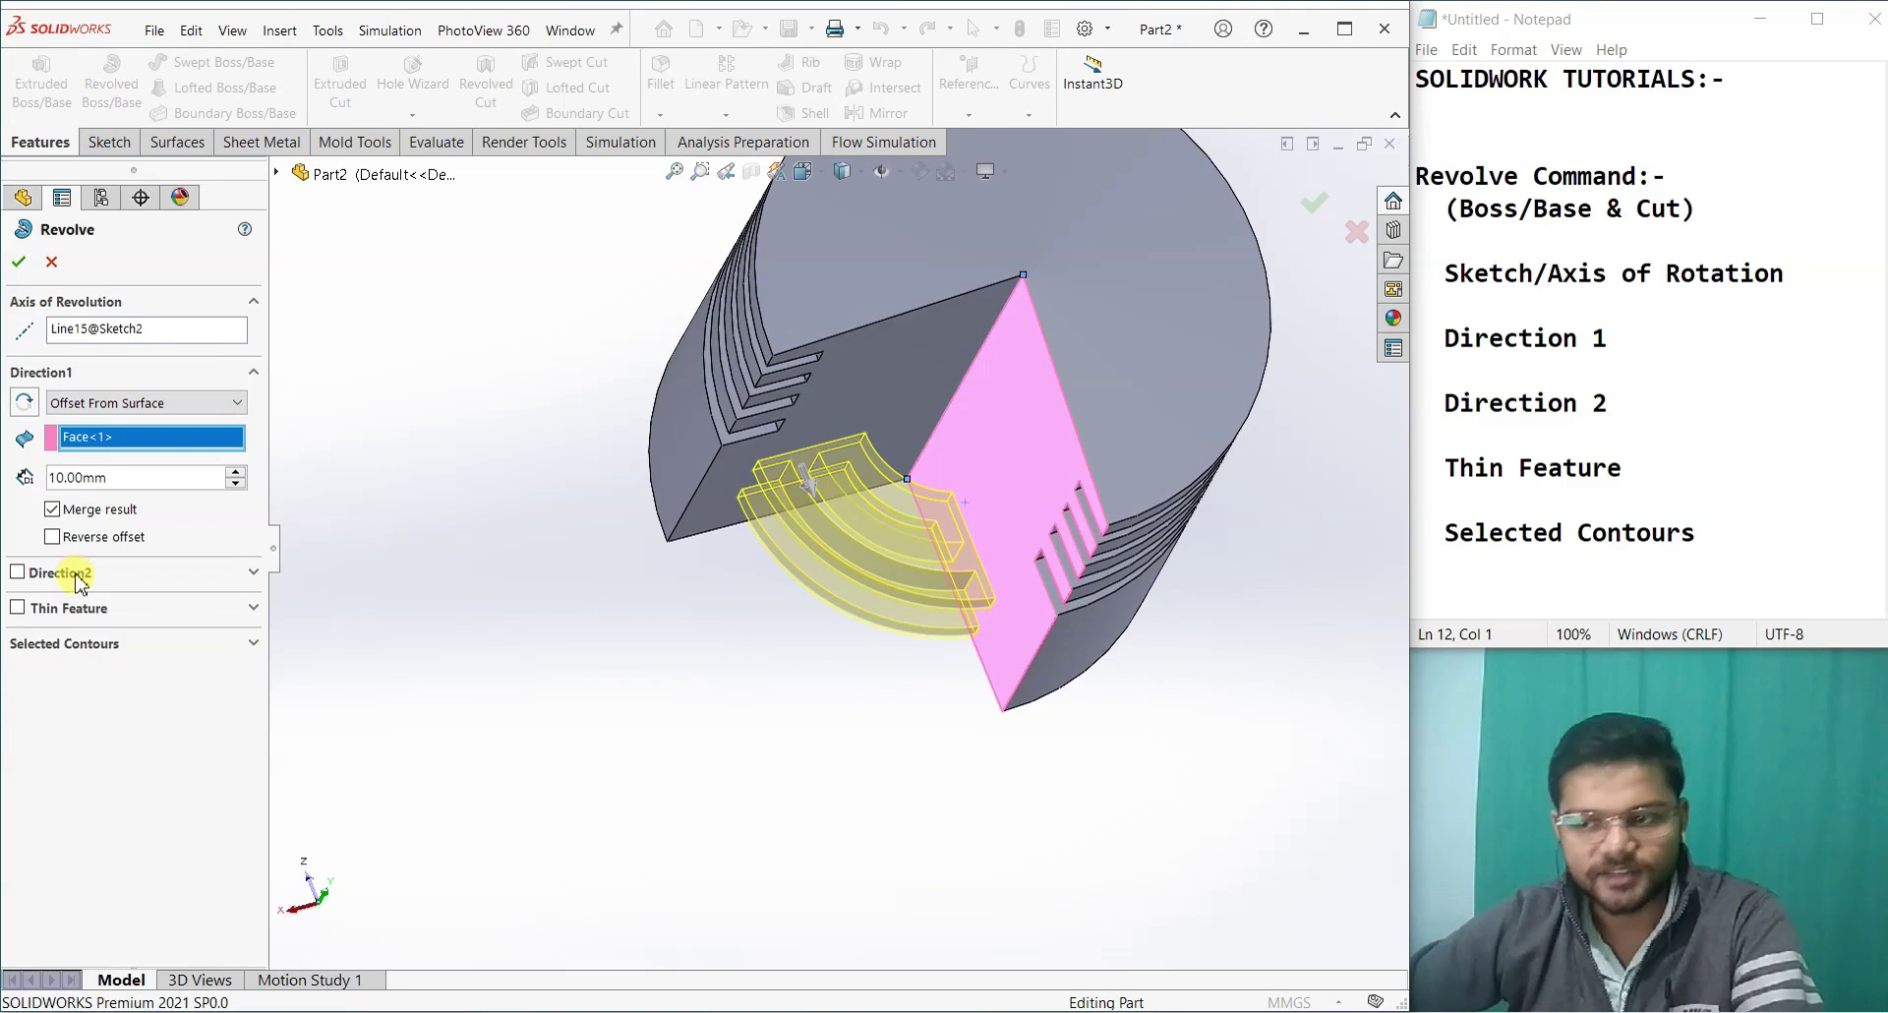
left_click(138, 600)
left_click(546, 688)
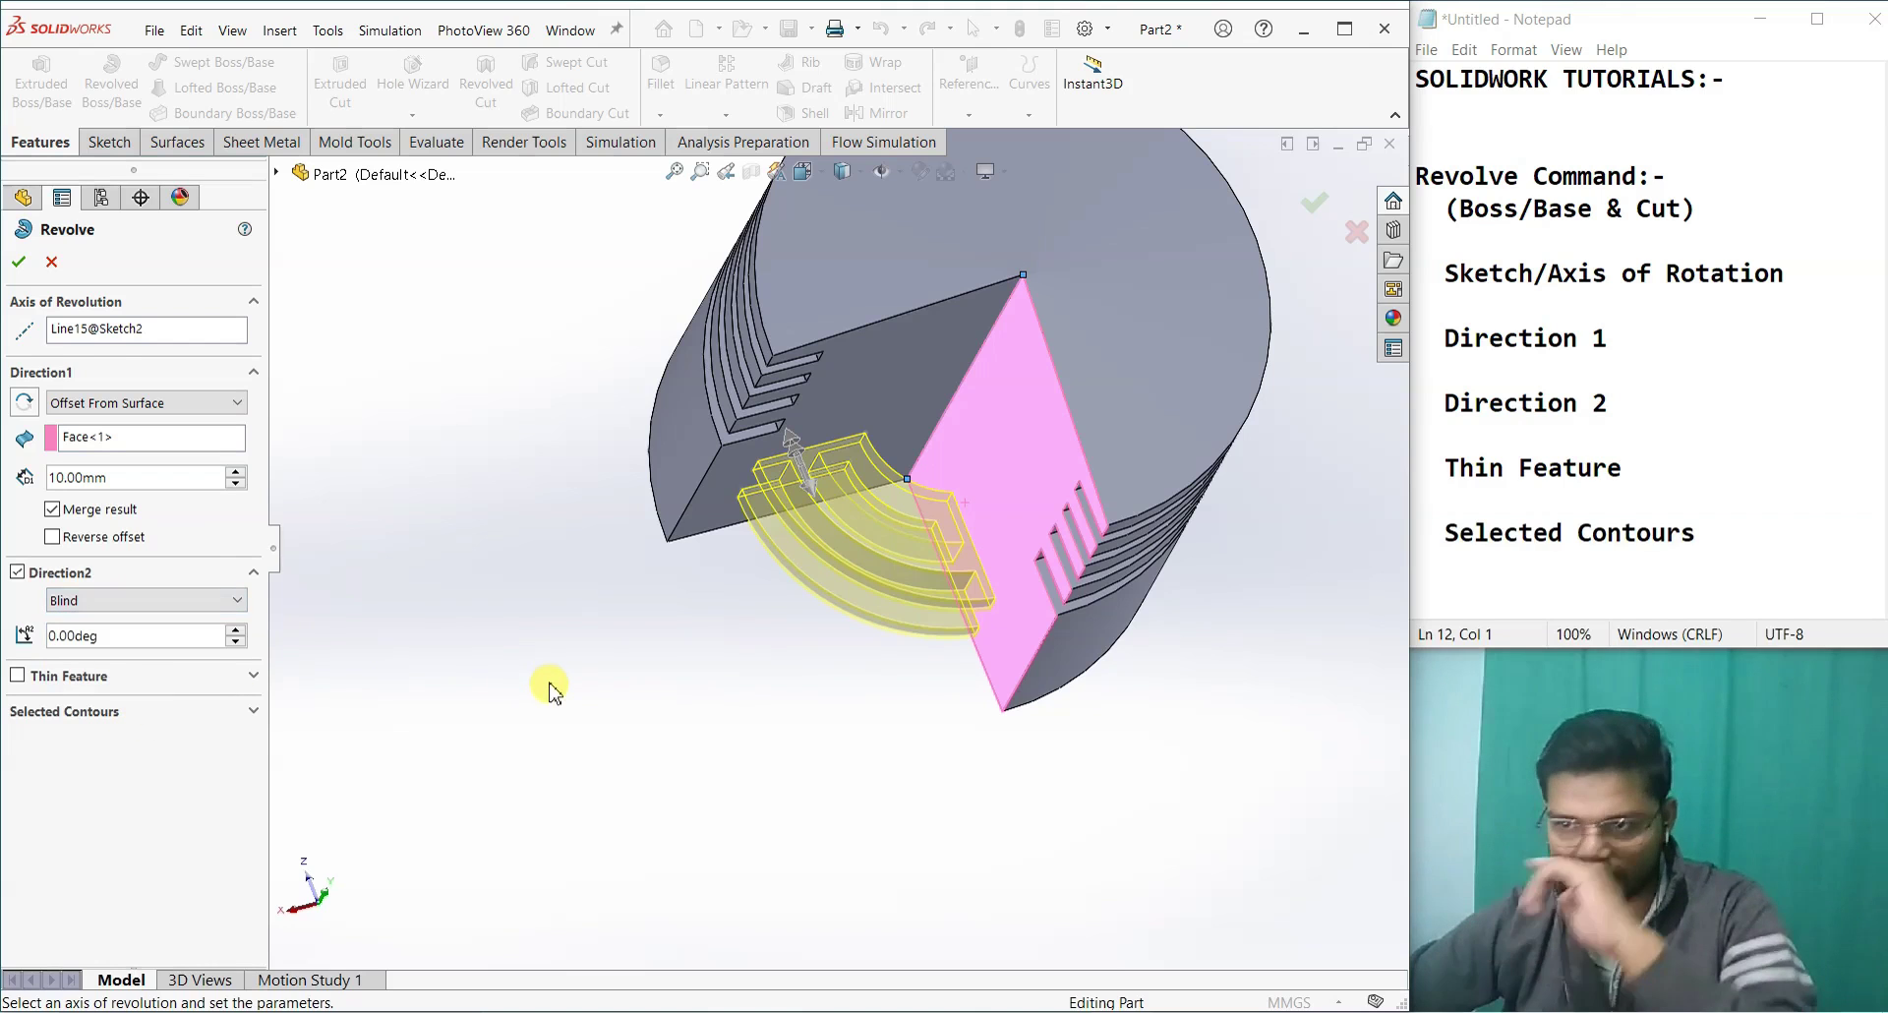
mouse_move(532, 615)
middle_mouse_down()
mouse_move(502, 345)
mouse_move(855, 452)
mouse_move(830, 535)
mouse_move(839, 665)
mouse_move(482, 587)
middle_mouse_up()
Step: Set Direction 1 back to Up To Surface on the flat cut face and accept Revolve4
left_click(111, 404)
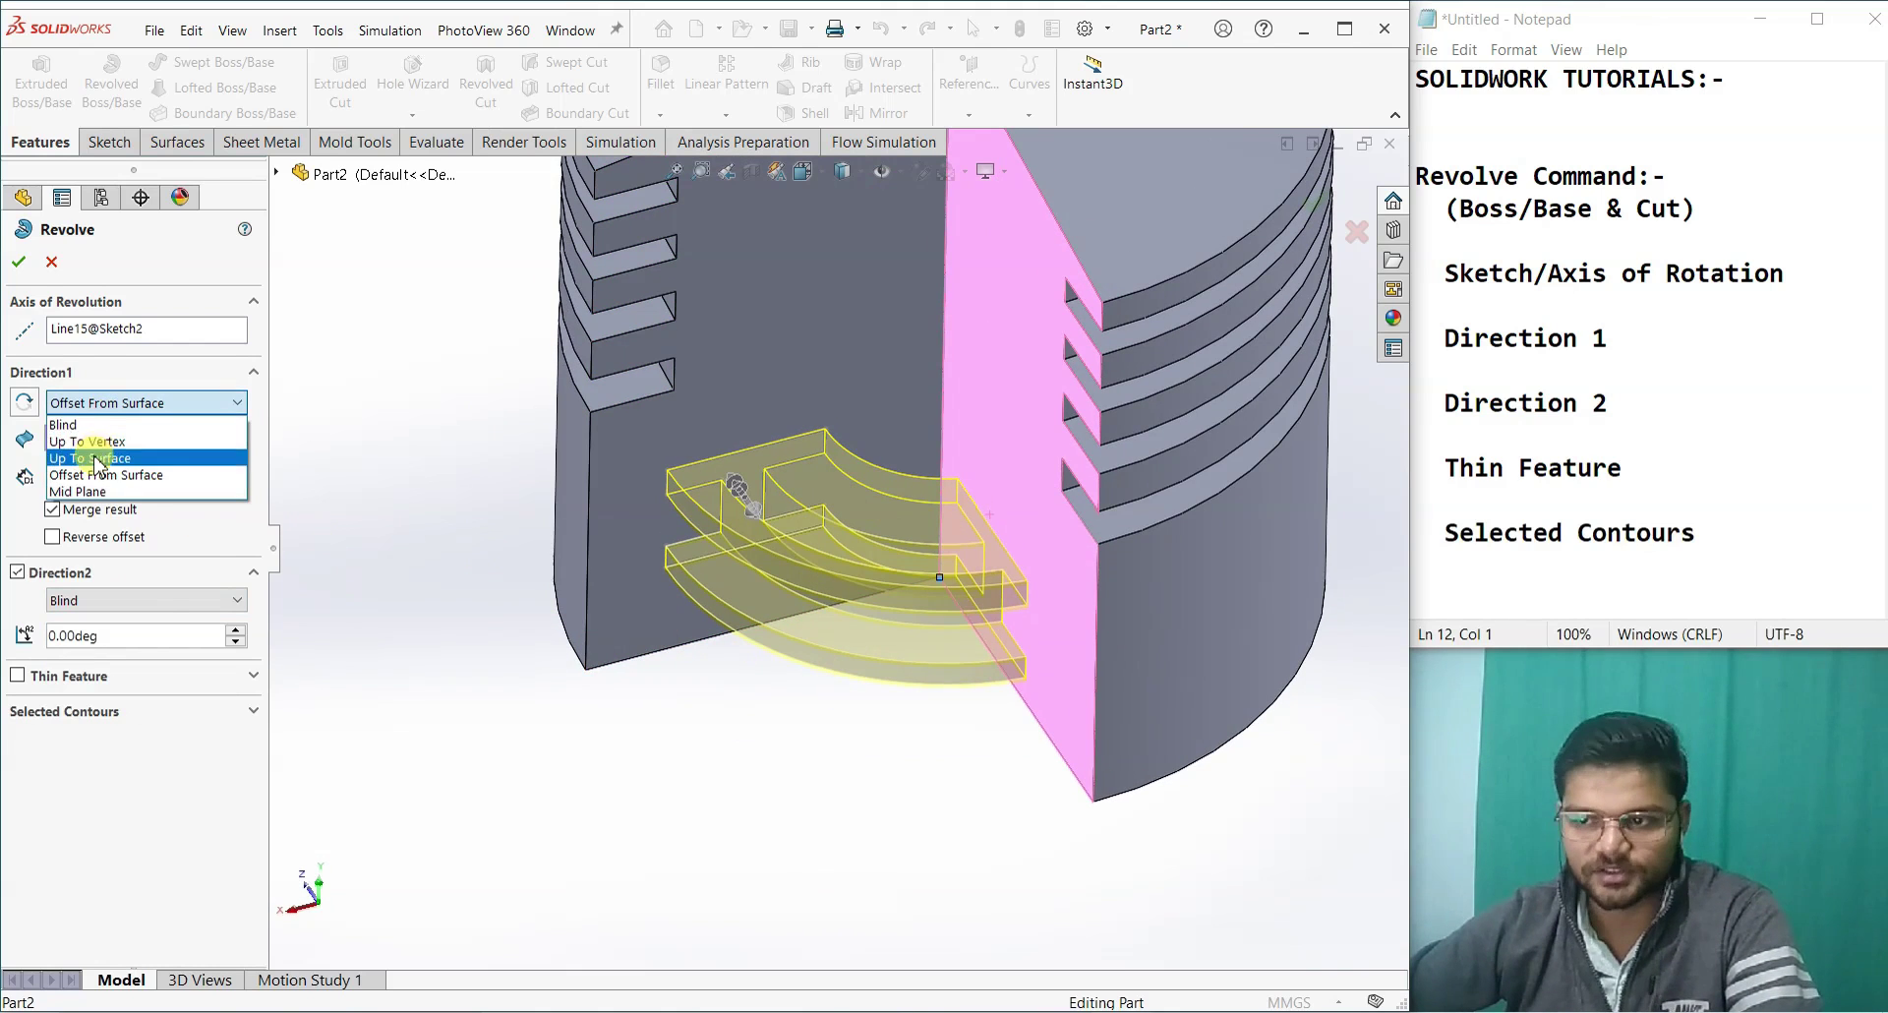
left_click(103, 456)
left_click(1018, 438)
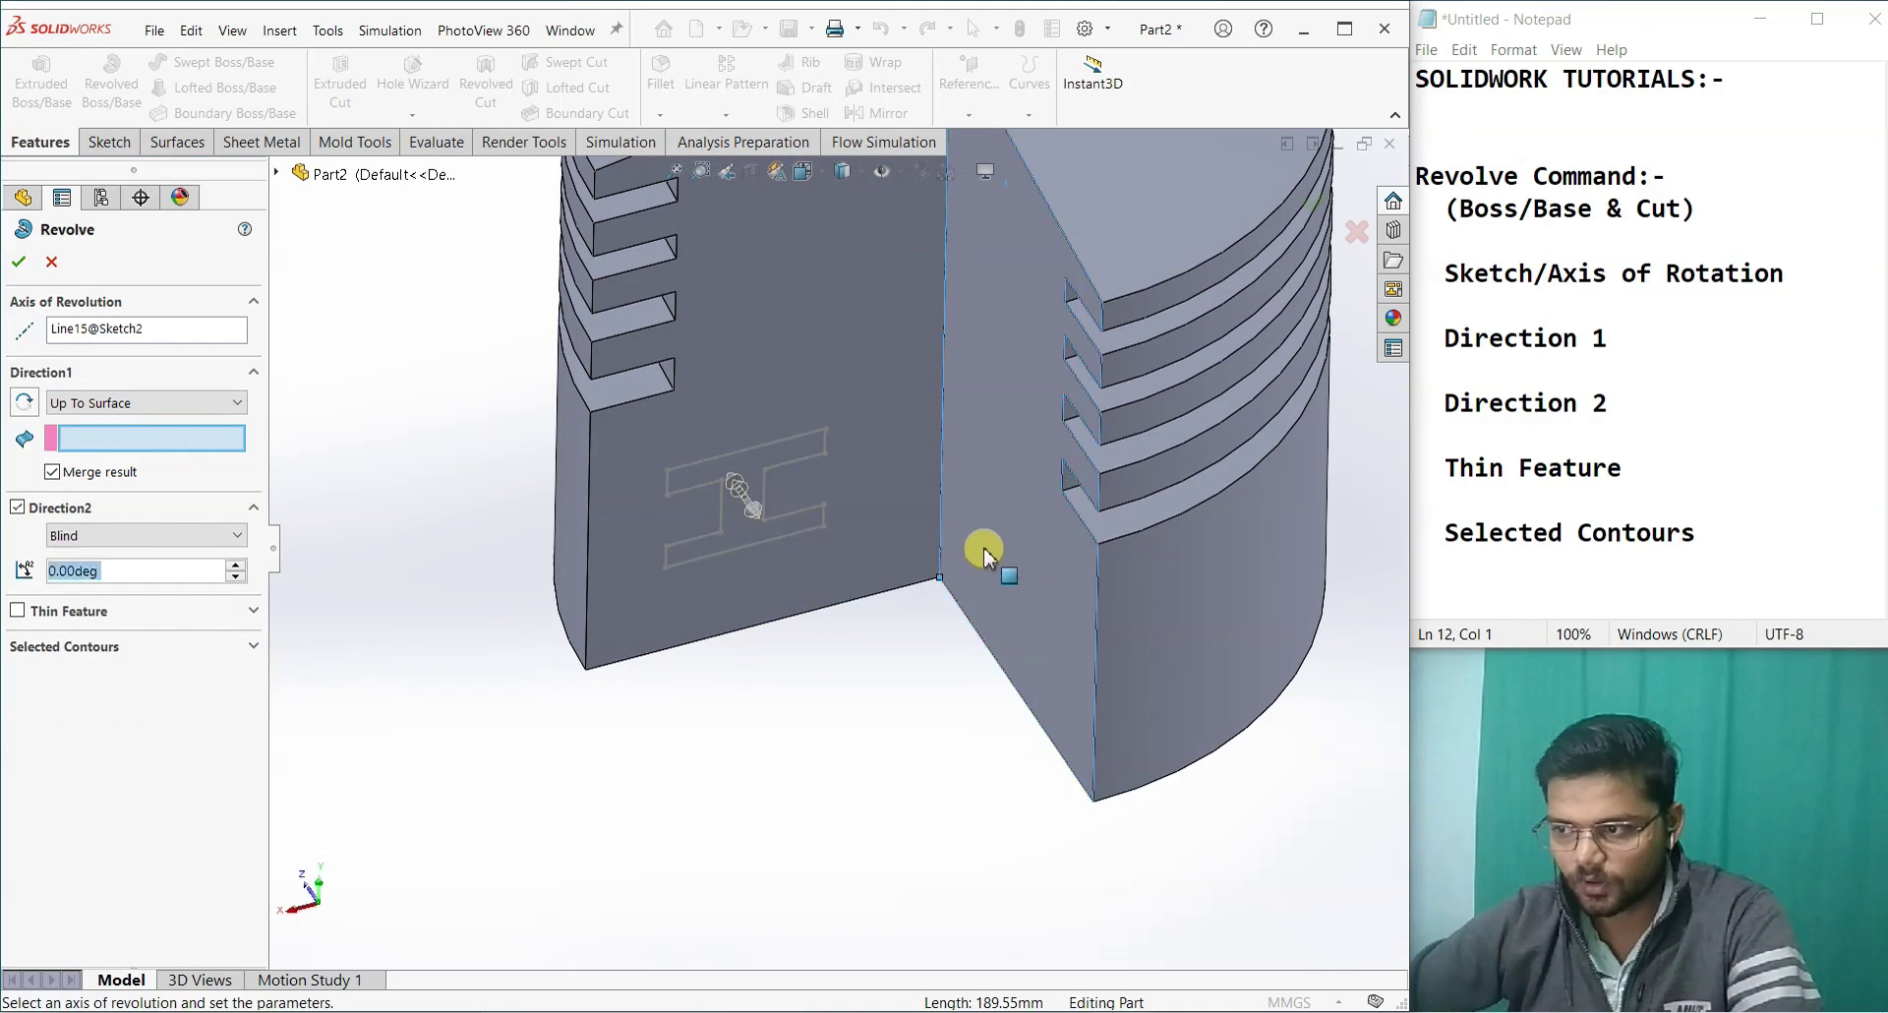
left_click(976, 548)
left_click(18, 263)
mouse_move(856, 810)
middle_mouse_down()
mouse_move(906, 705)
mouse_move(885, 591)
mouse_move(797, 713)
mouse_move(856, 682)
mouse_move(914, 759)
mouse_move(876, 493)
middle_mouse_up()
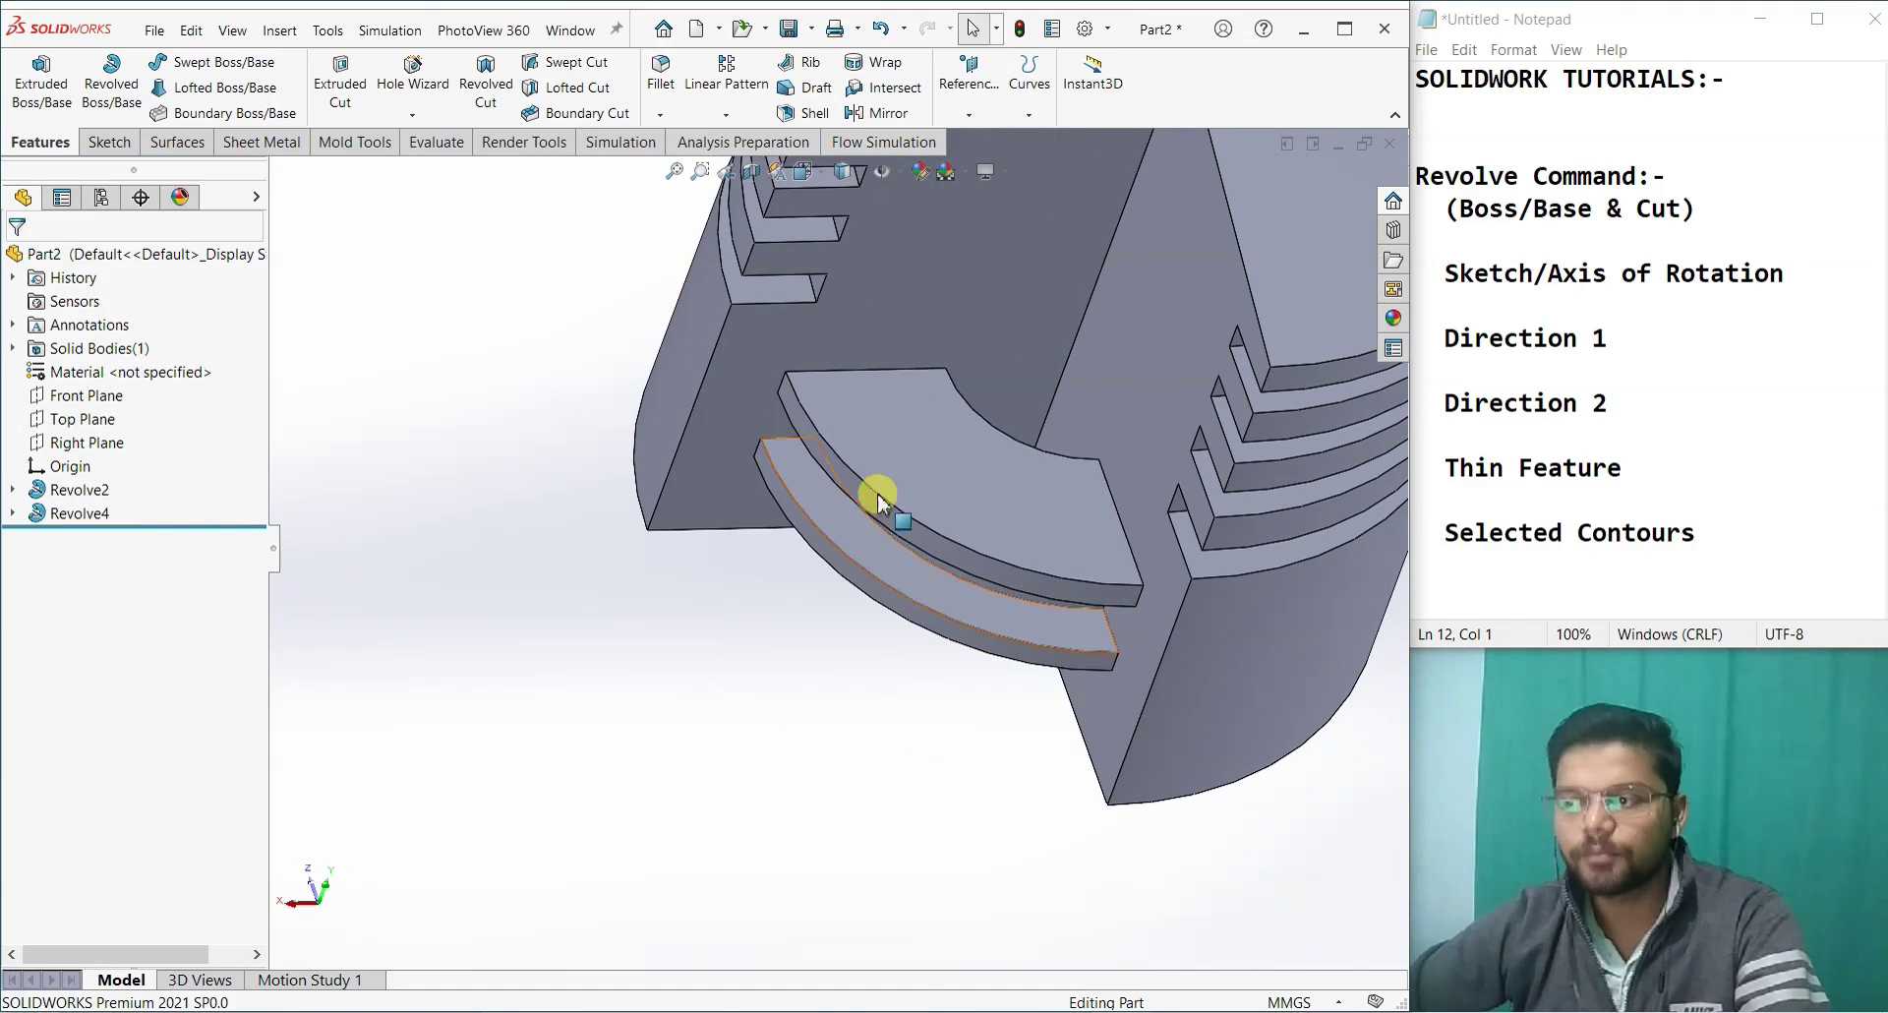
Step: Delete the Revolve4 feature
right_click(77, 514)
left_click(136, 628)
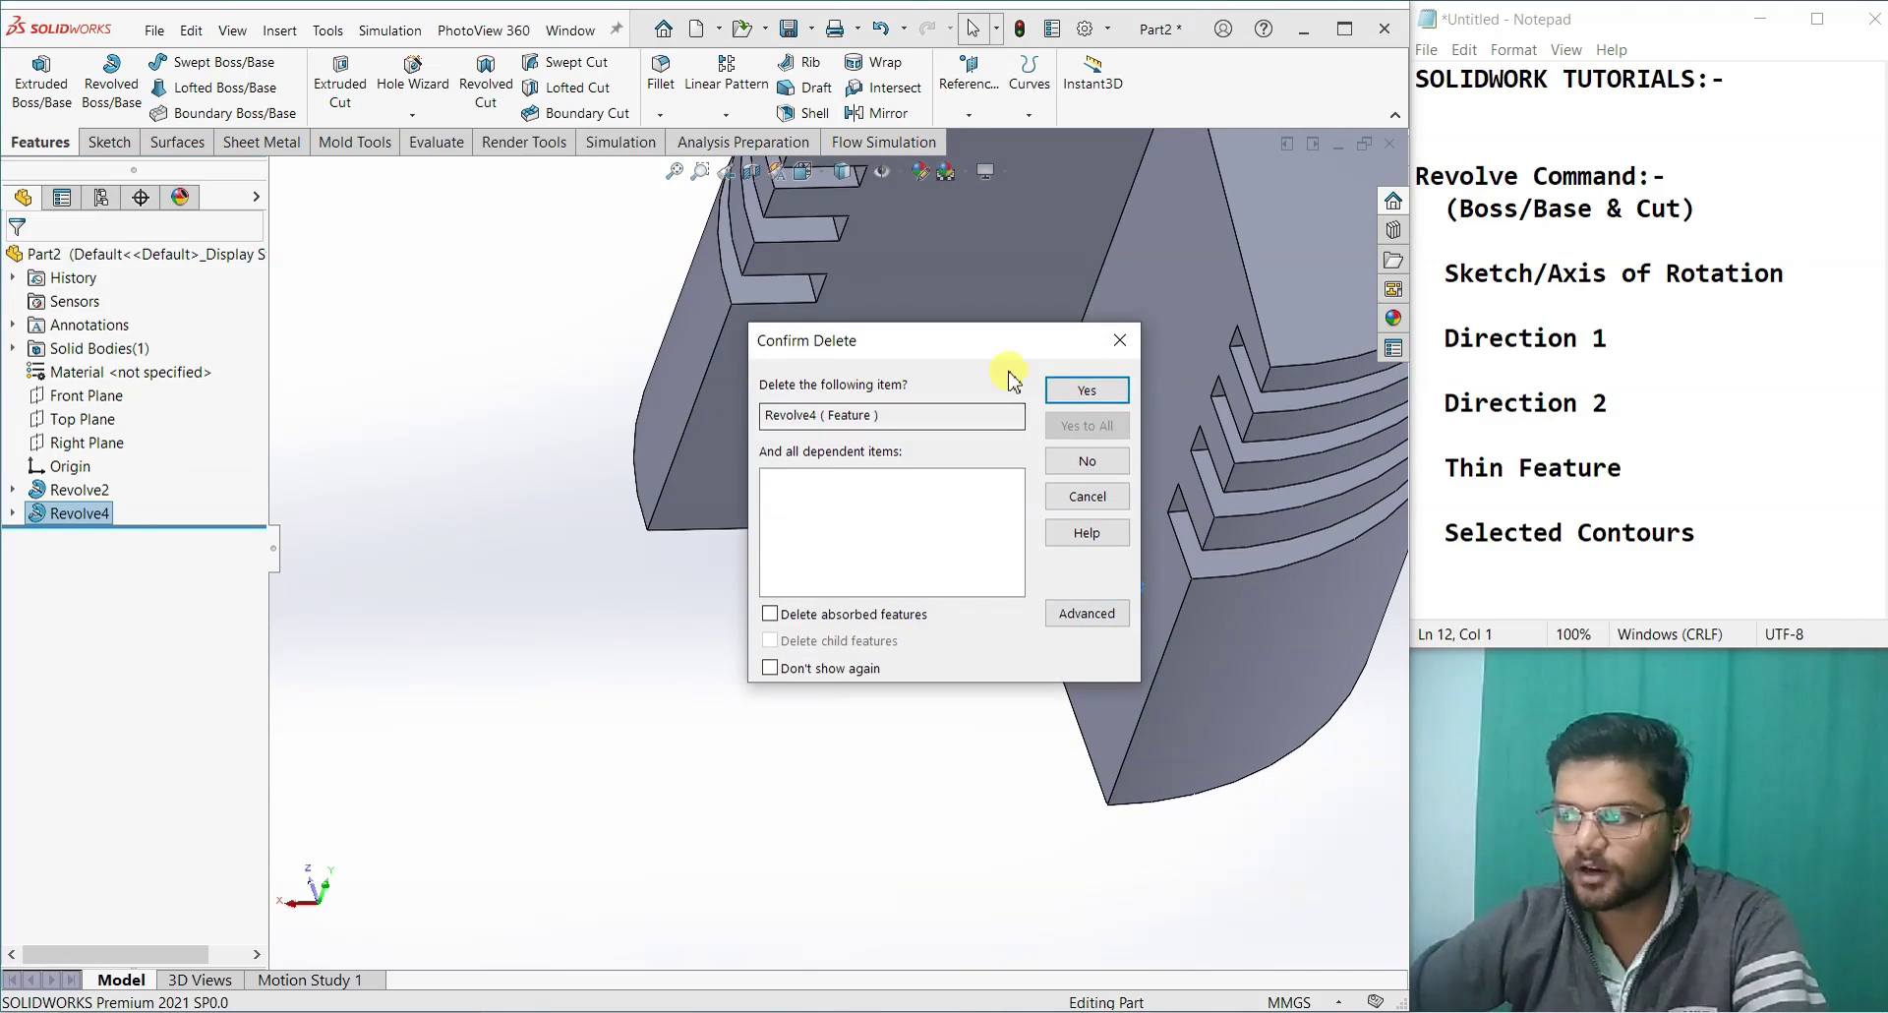
left_click(1085, 393)
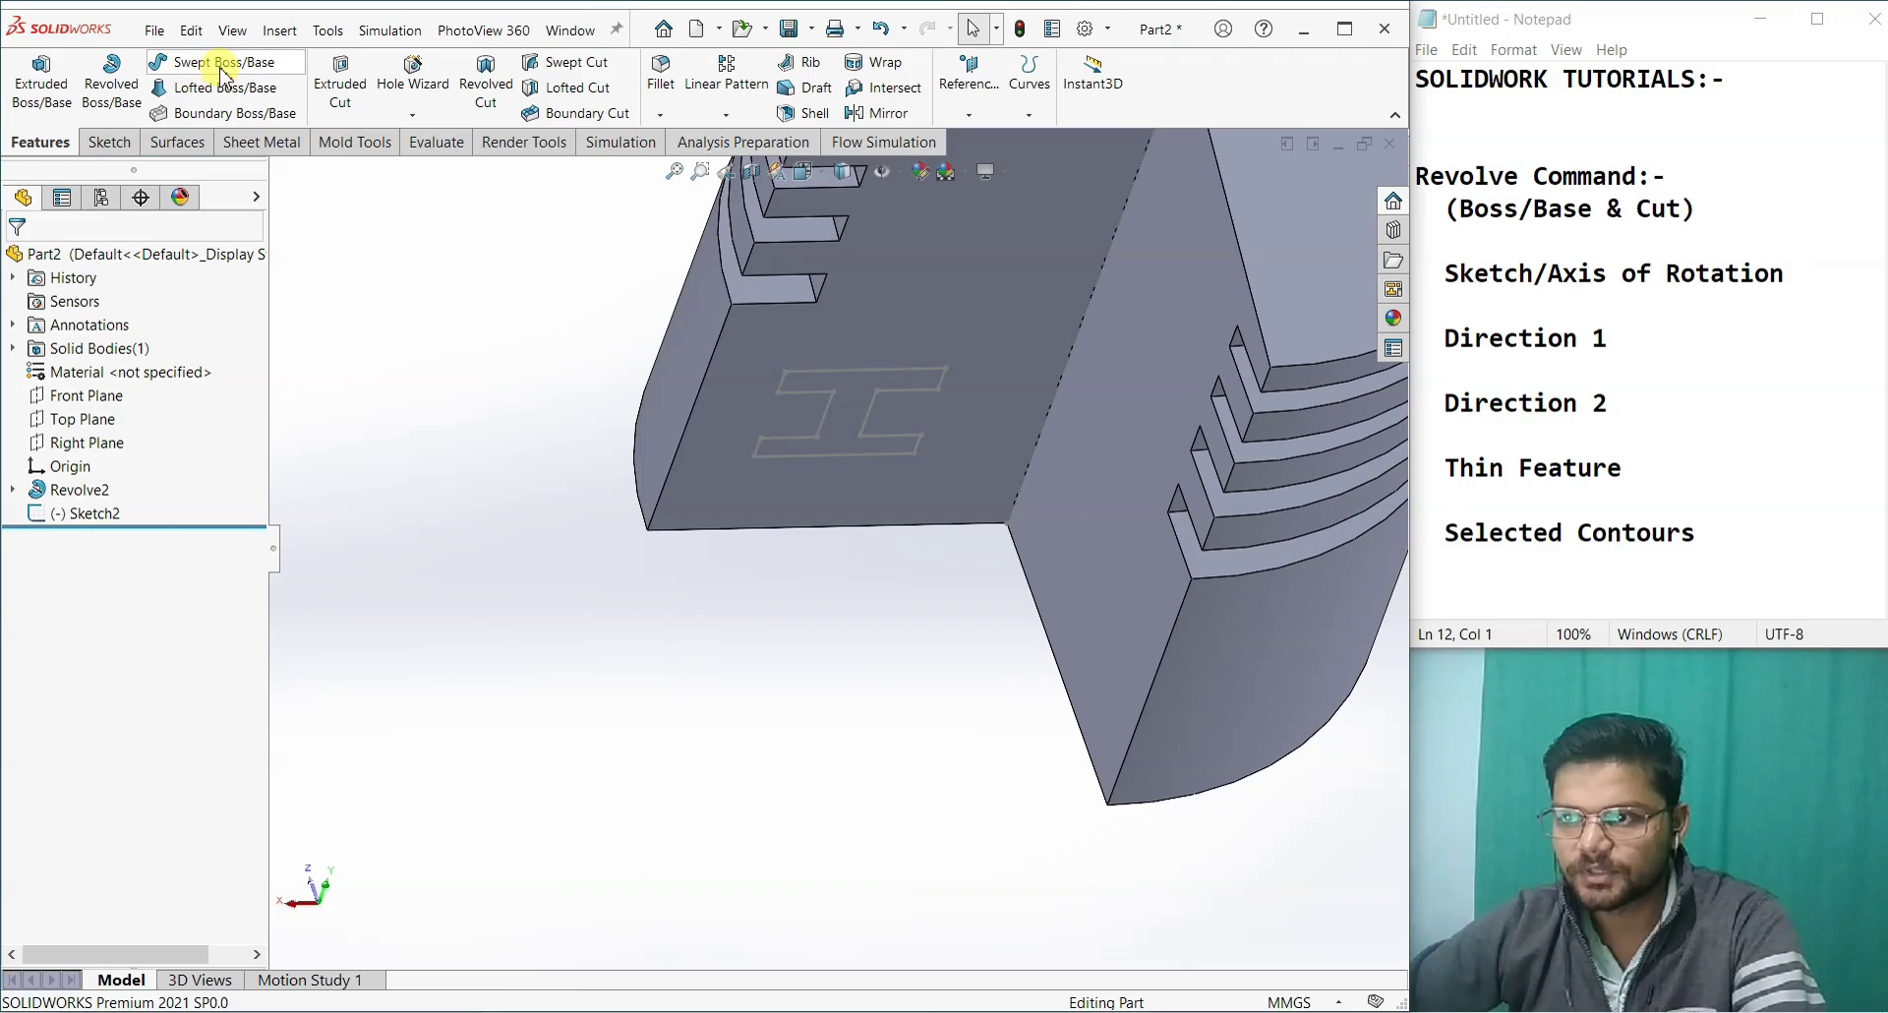
Step: Preview Sketch2 as a thin revolve Up To Surface on the side face, viewed from the back
left_click(111, 78)
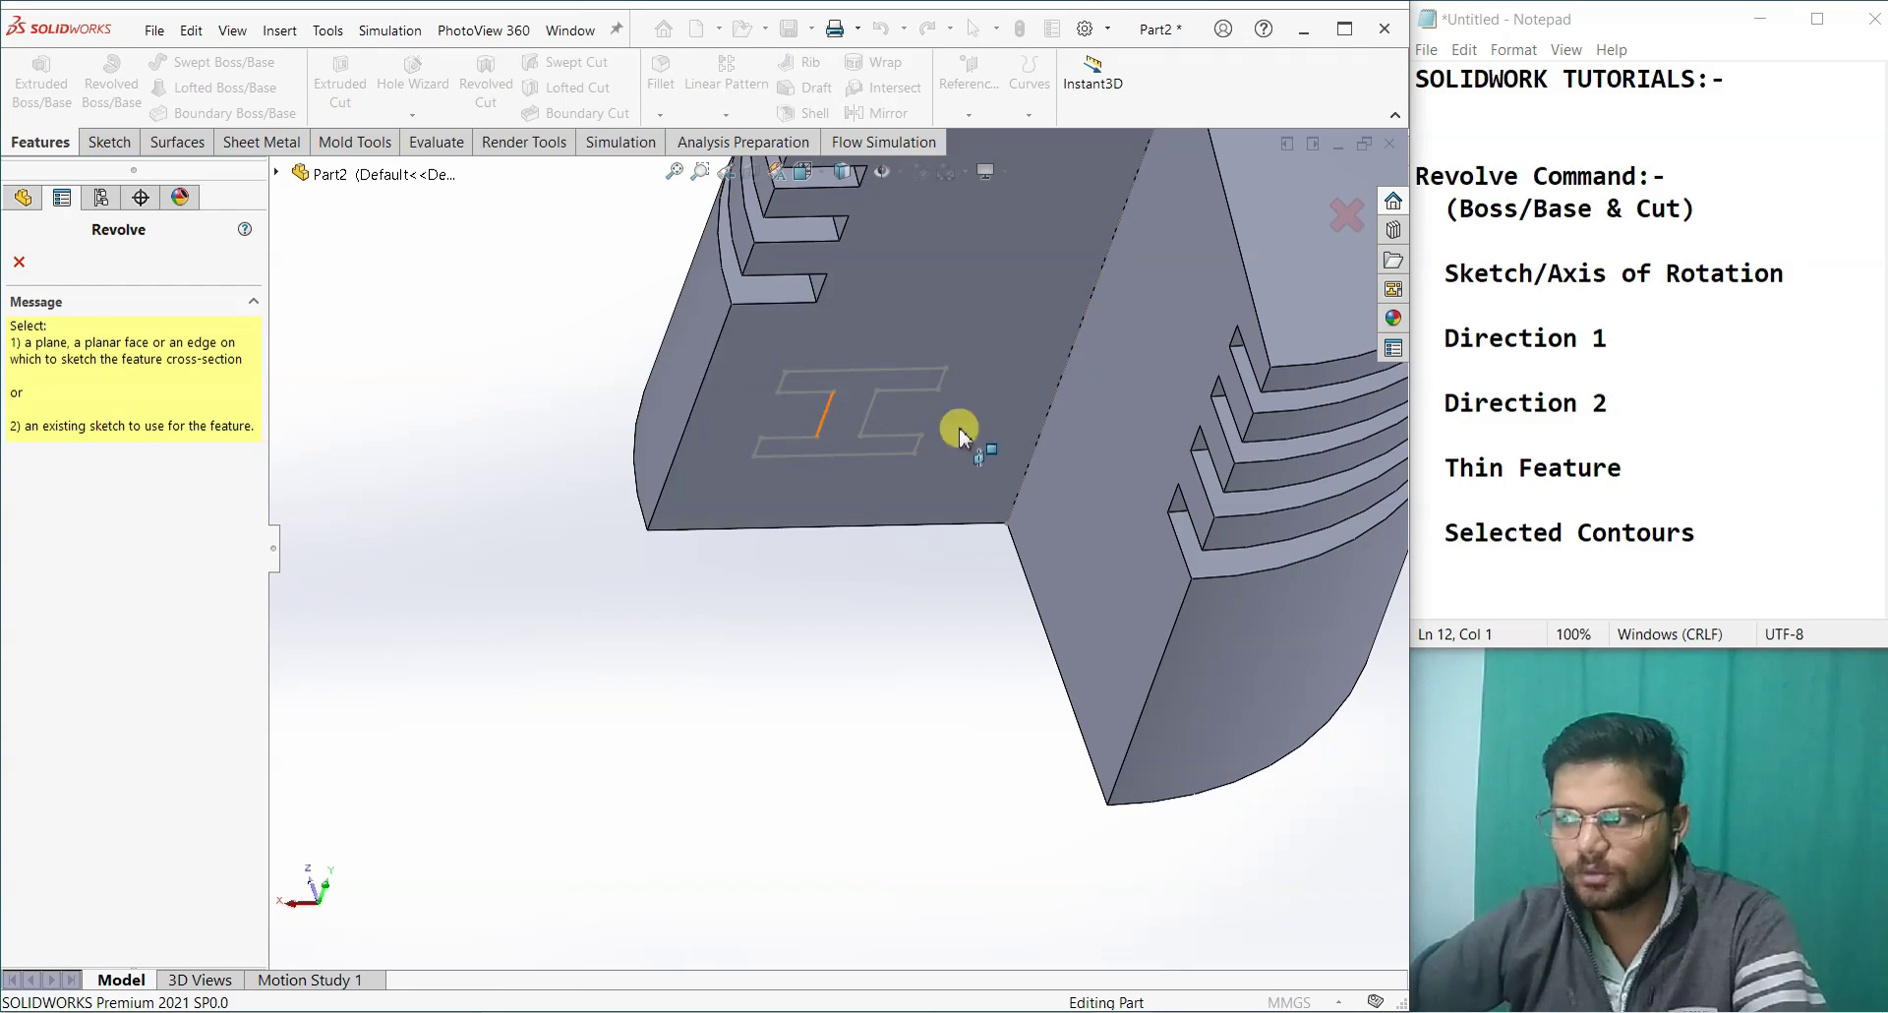
left_click(1079, 344)
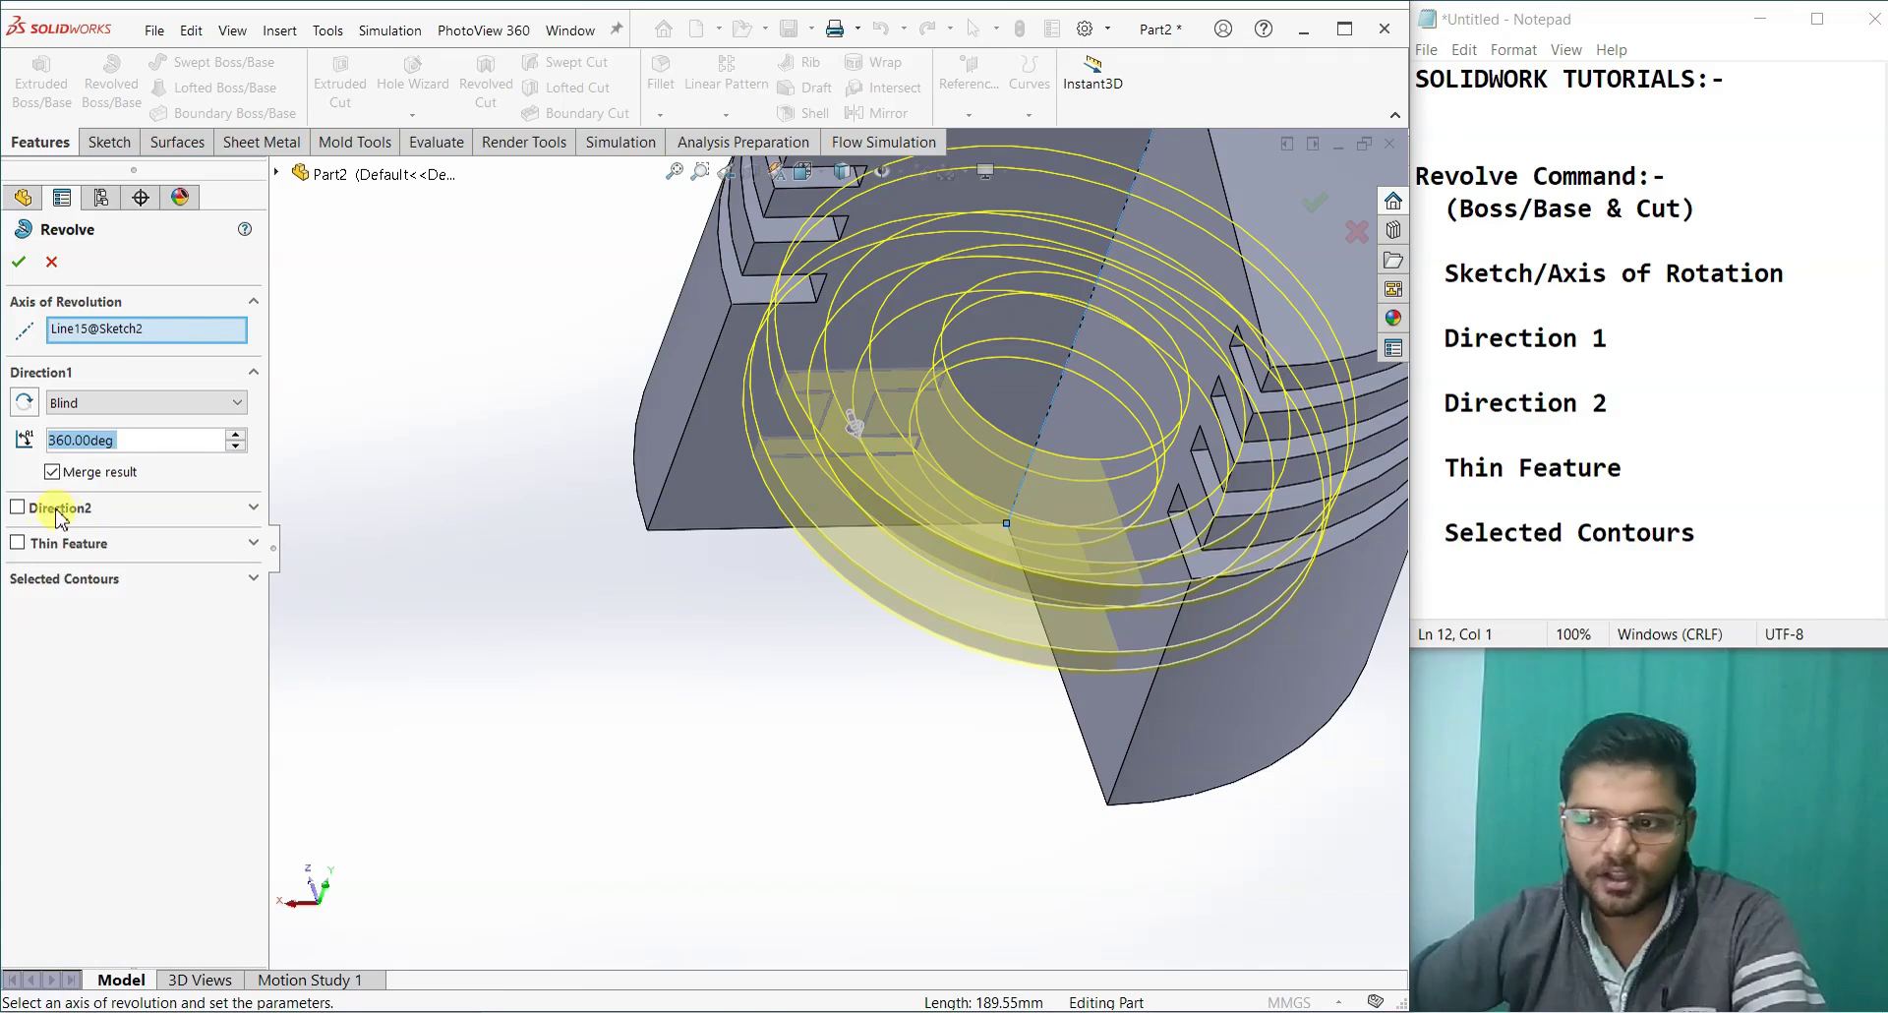
left_click(18, 544)
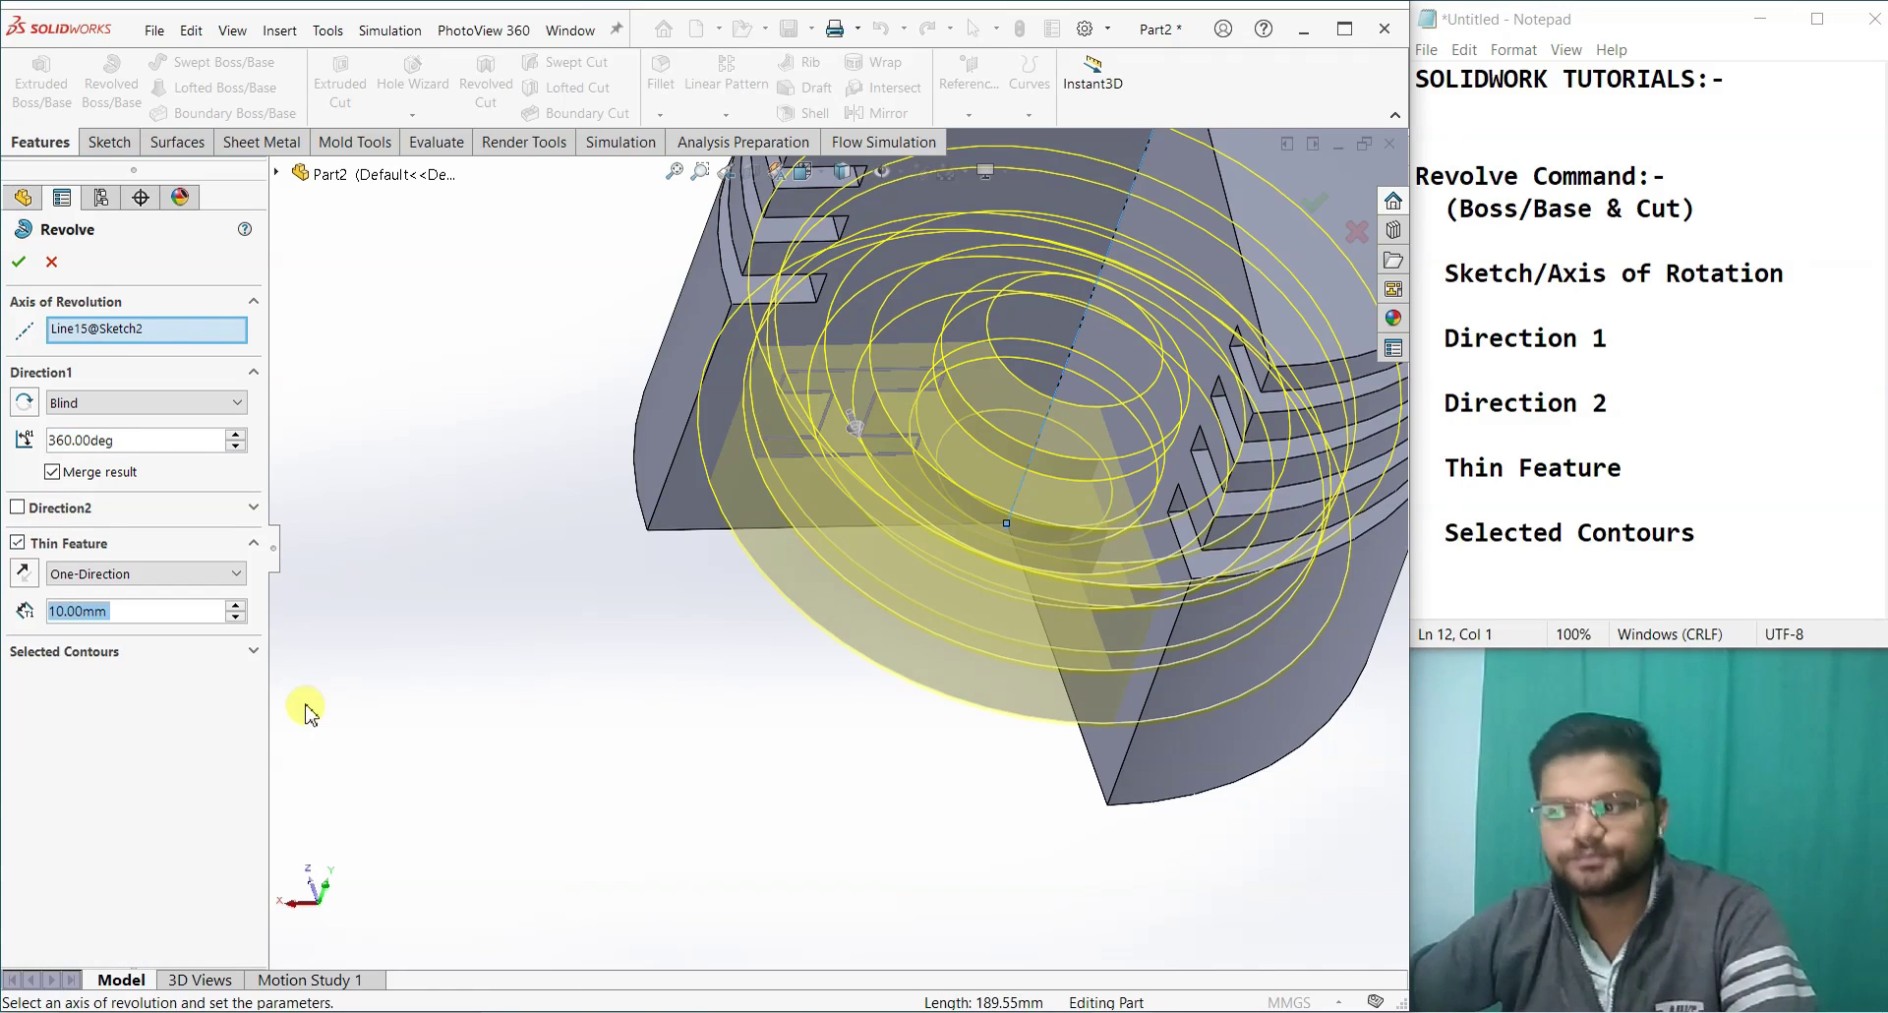
left_click(157, 403)
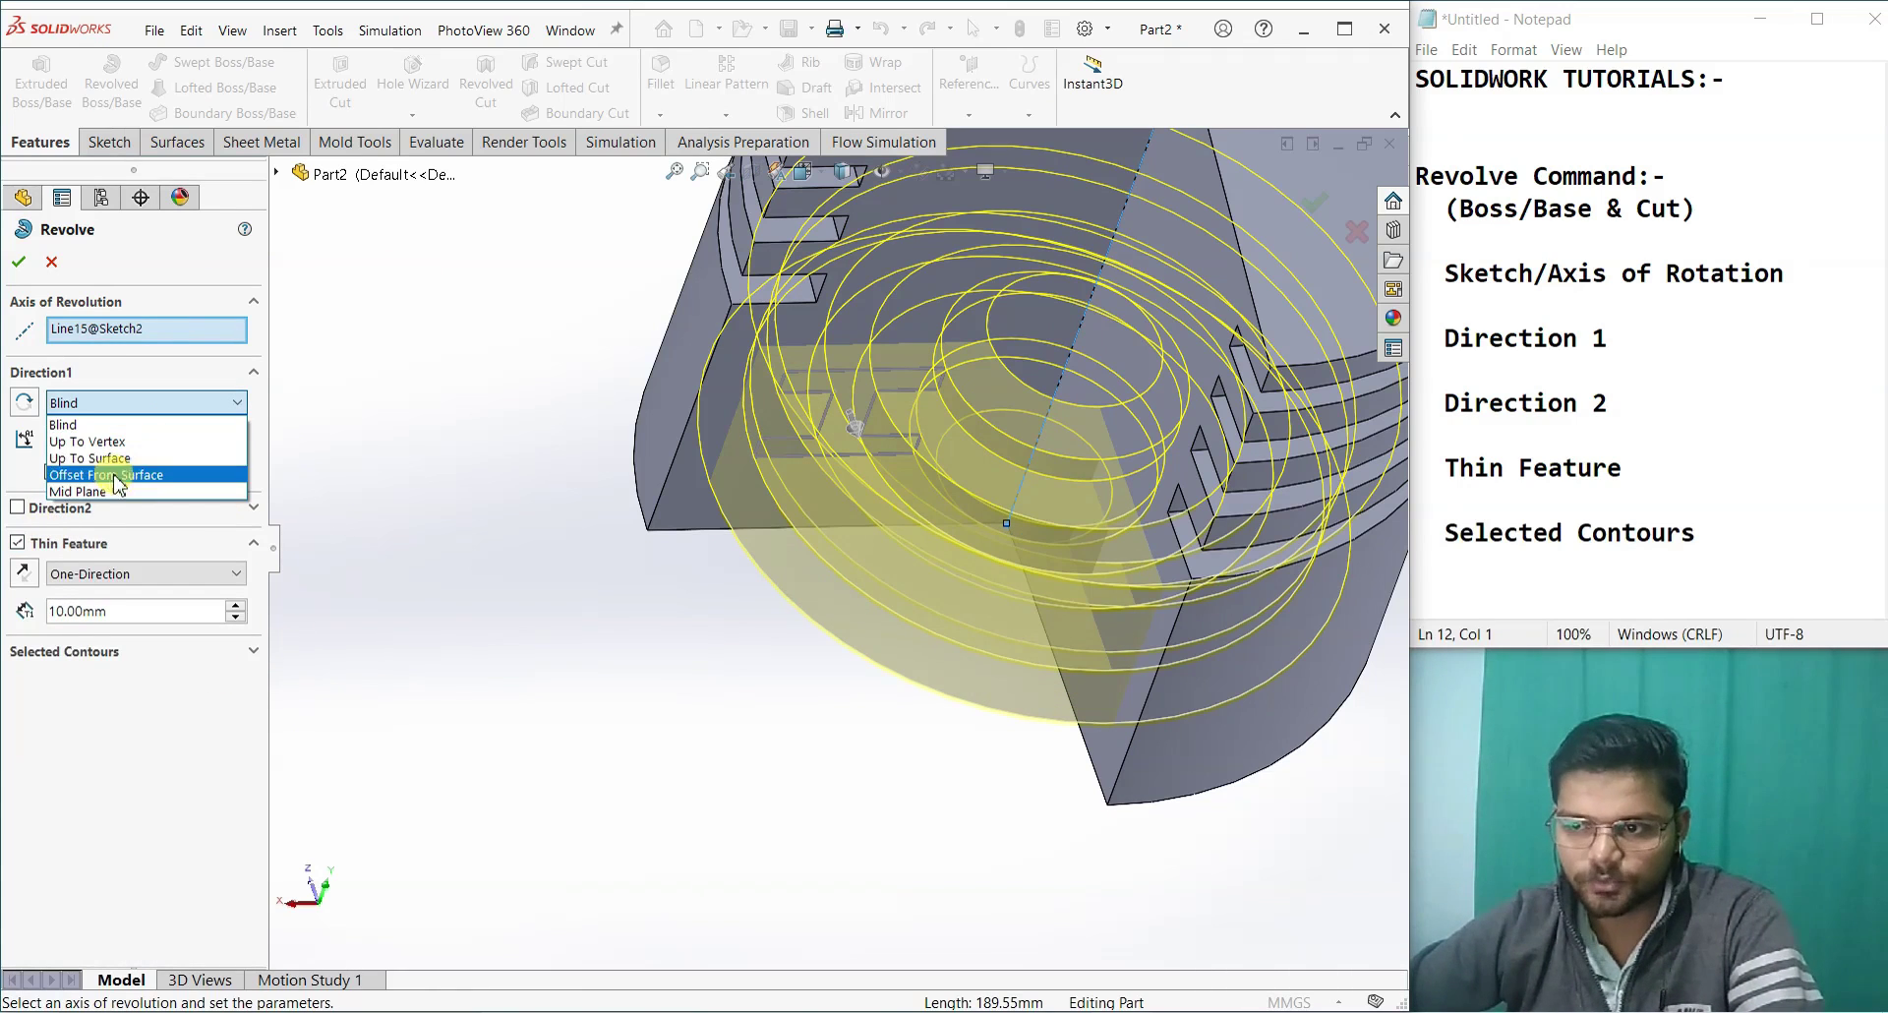
left_click(103, 459)
left_click(1104, 708)
mouse_move(962, 743)
middle_mouse_down()
mouse_move(865, 685)
mouse_move(843, 518)
middle_mouse_up()
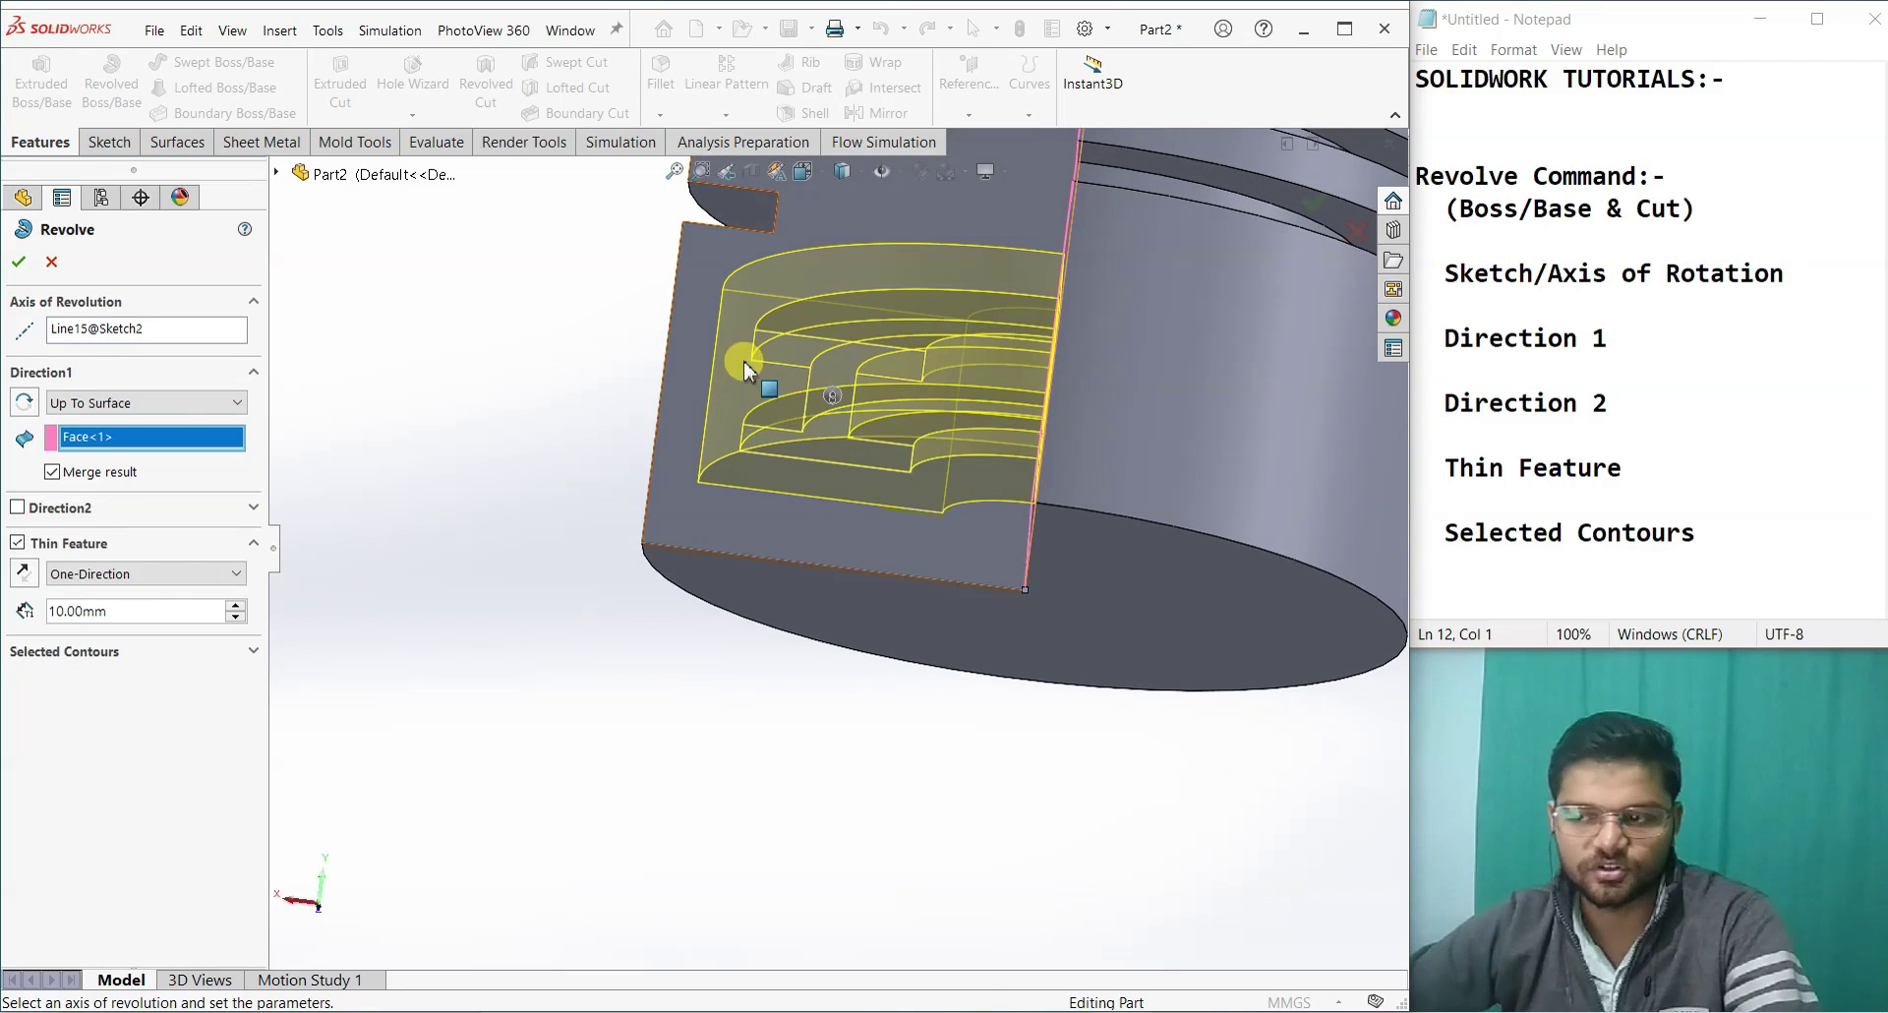
key("space")
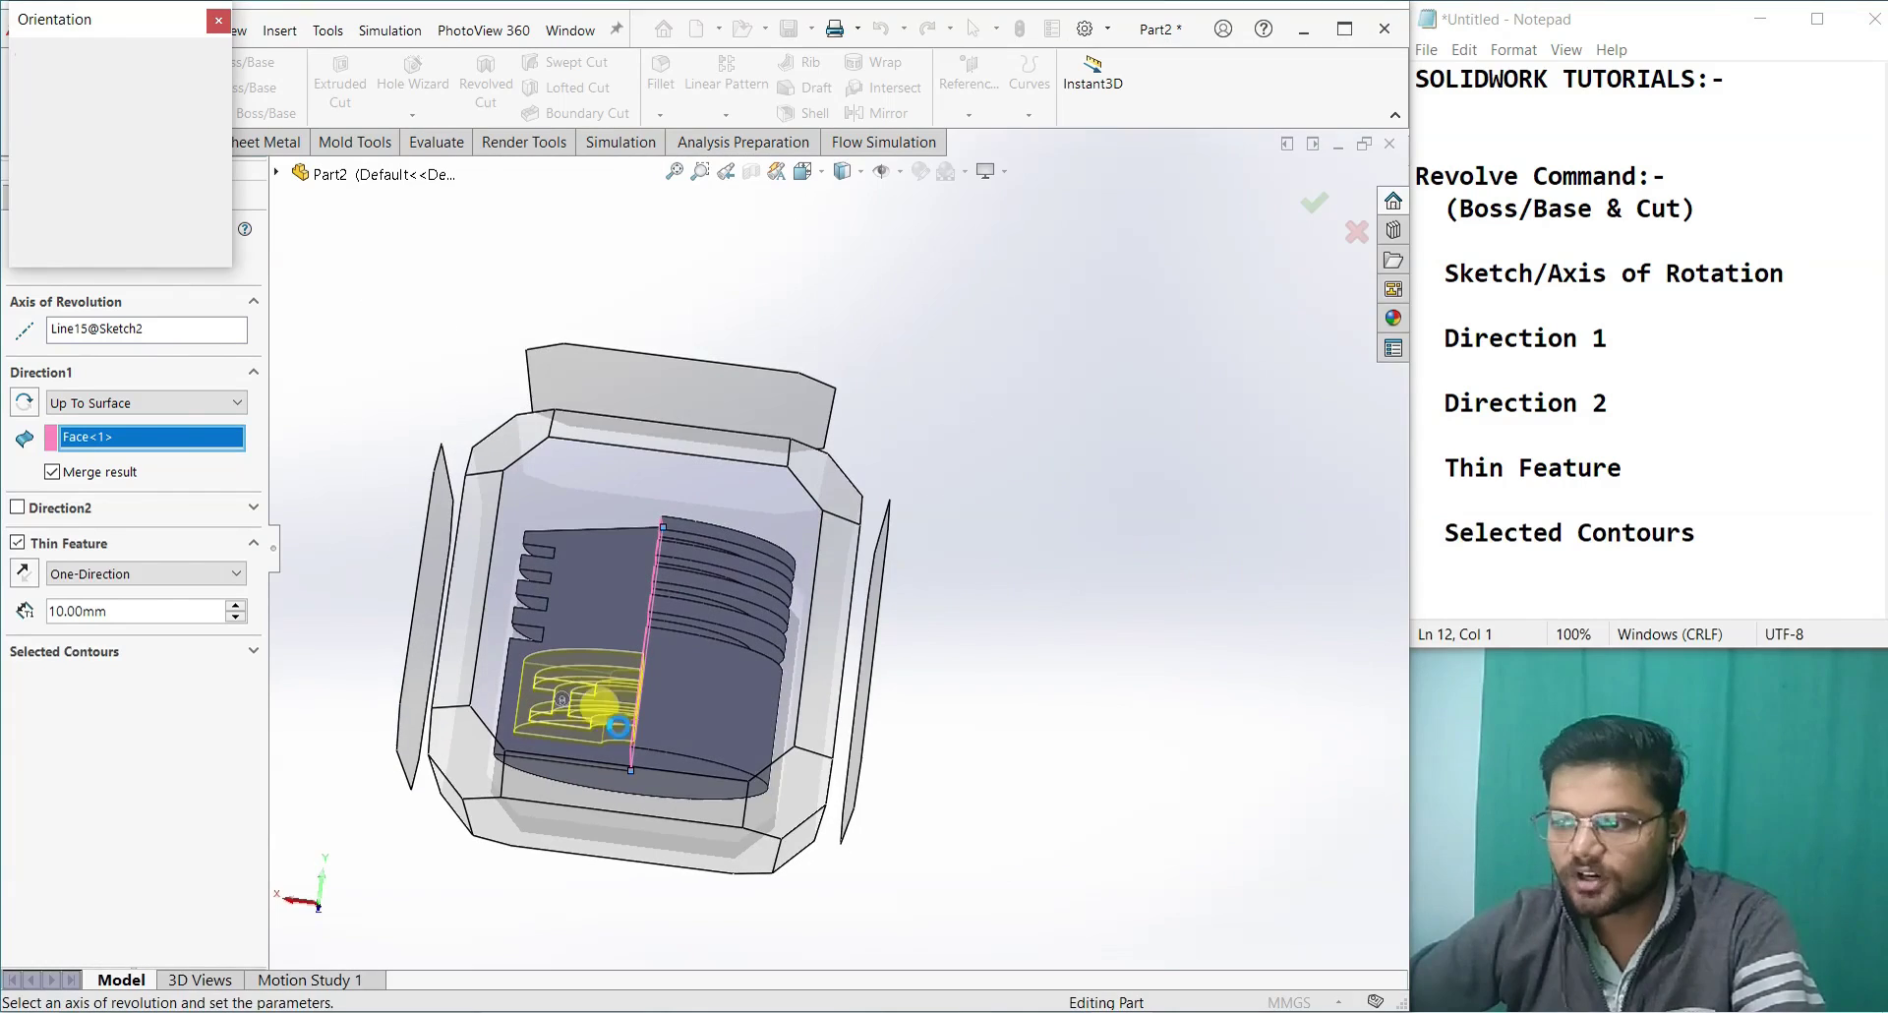
left_click(551, 679)
scroll(601, 815, "down", 3)
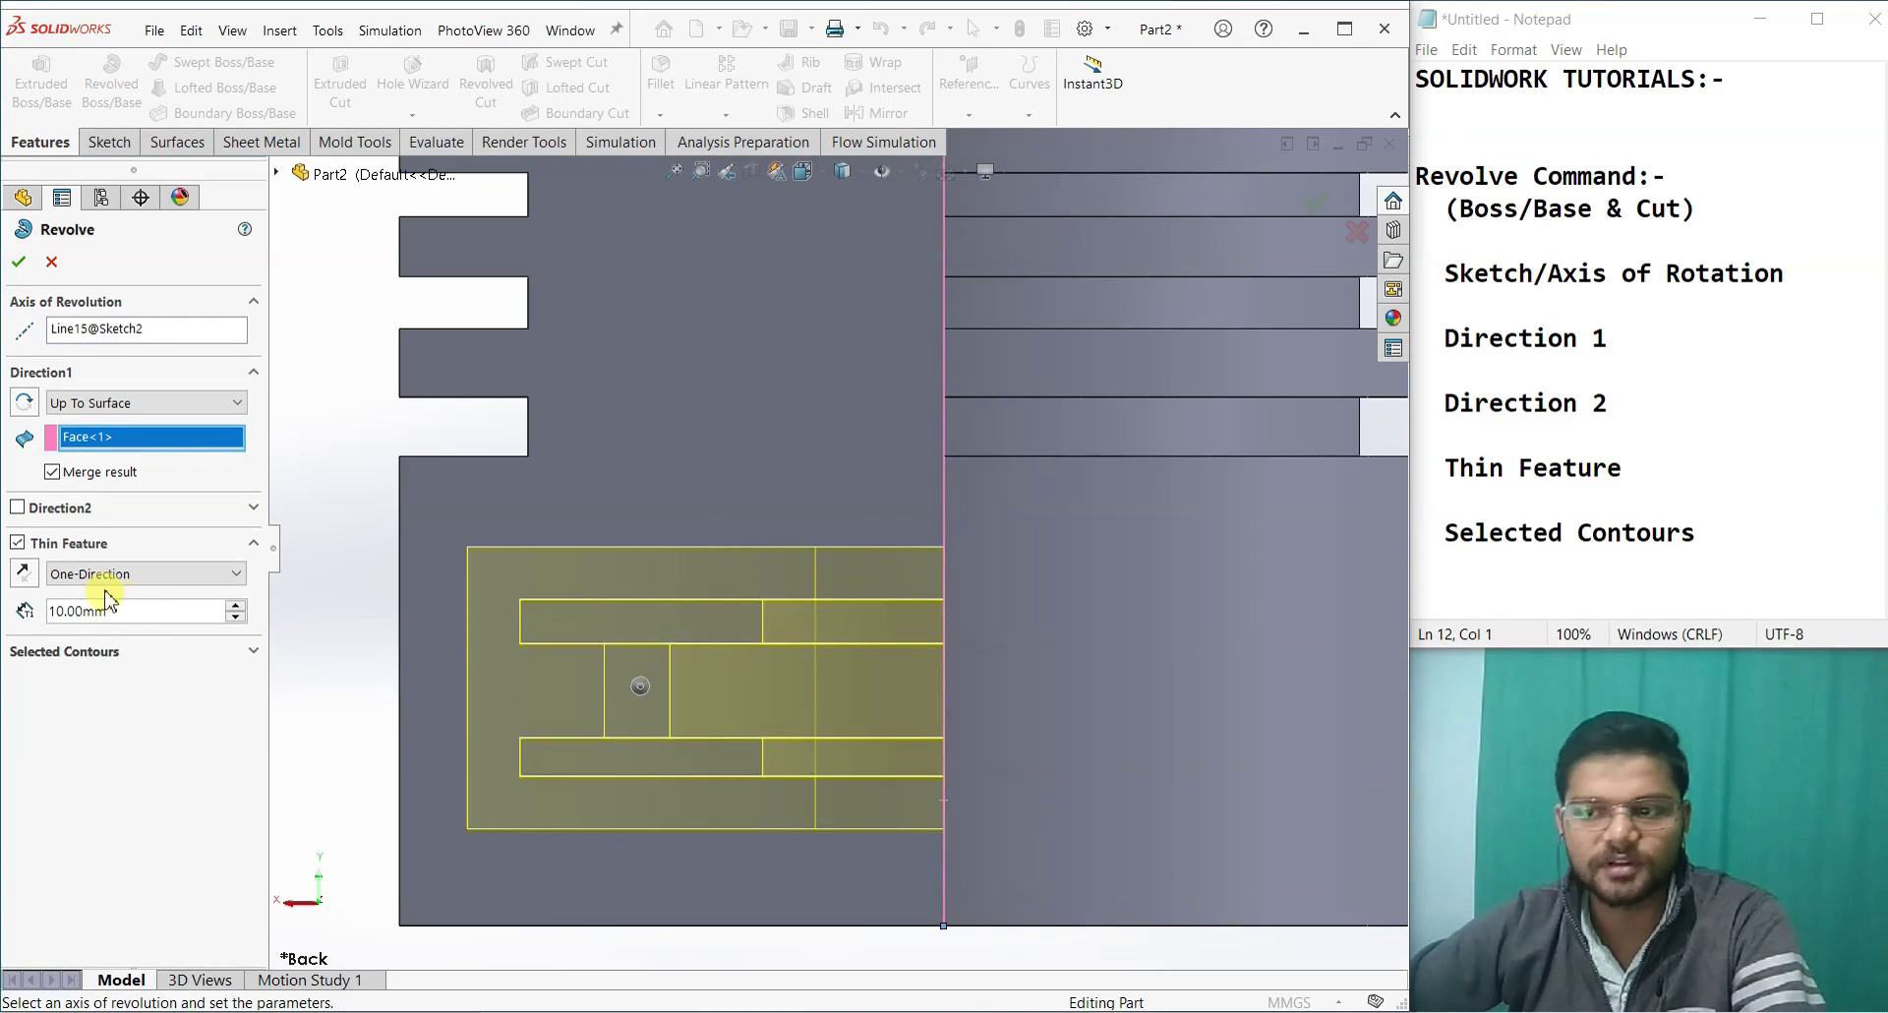
Step: Set the thin wall thickness to 2 mm and try reversing its direction
double_click(124, 611)
type("2")
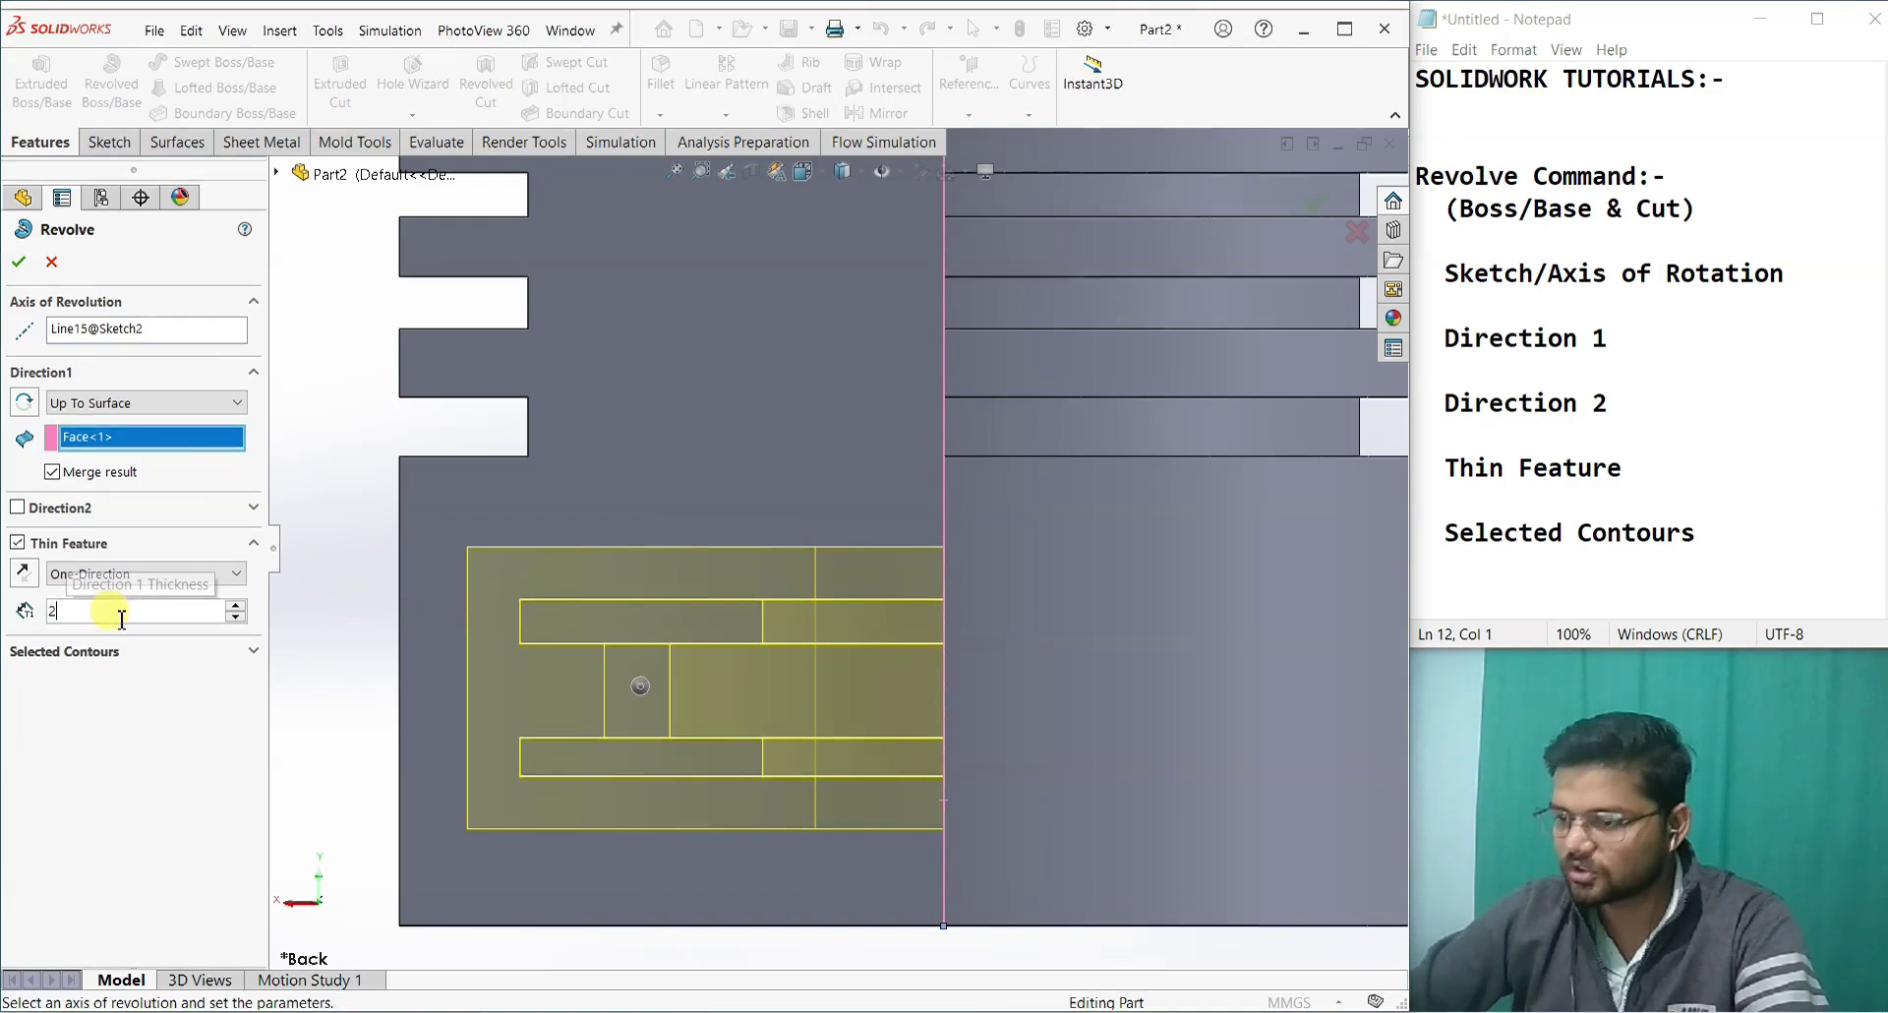
key("Return")
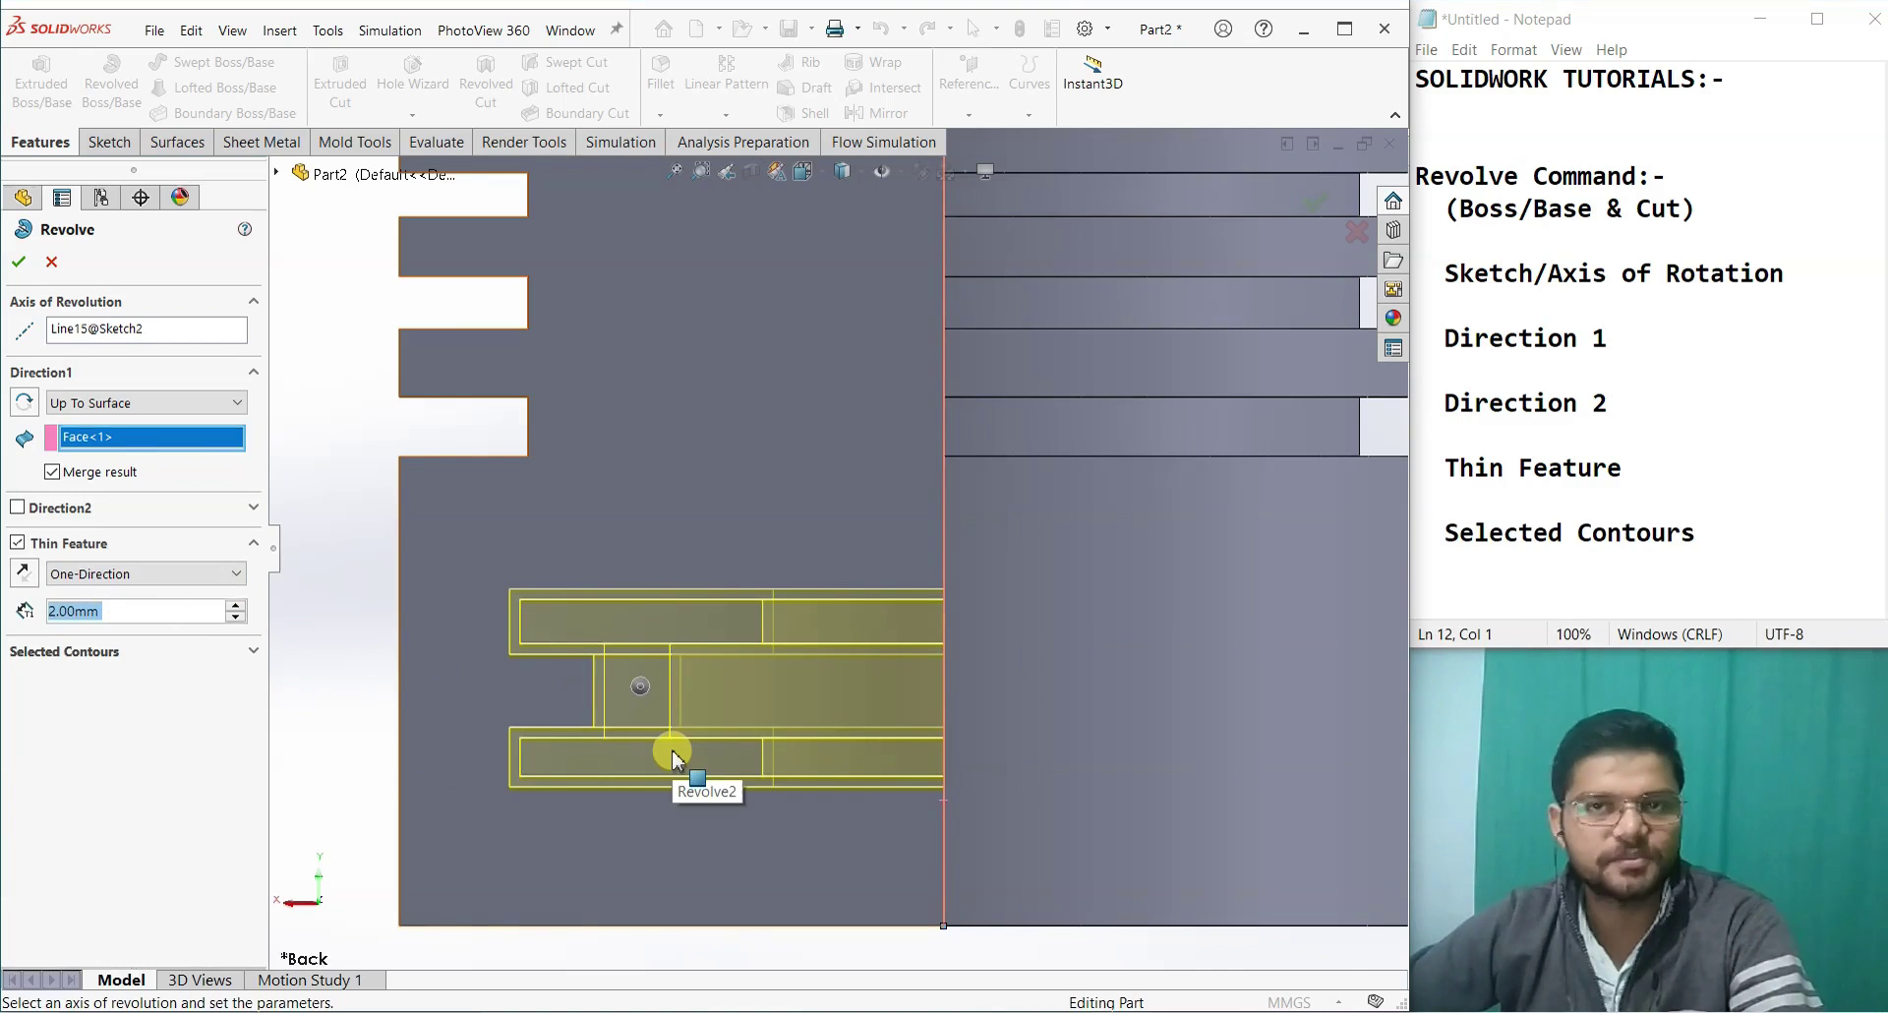
left_click(30, 576)
left_click(31, 579)
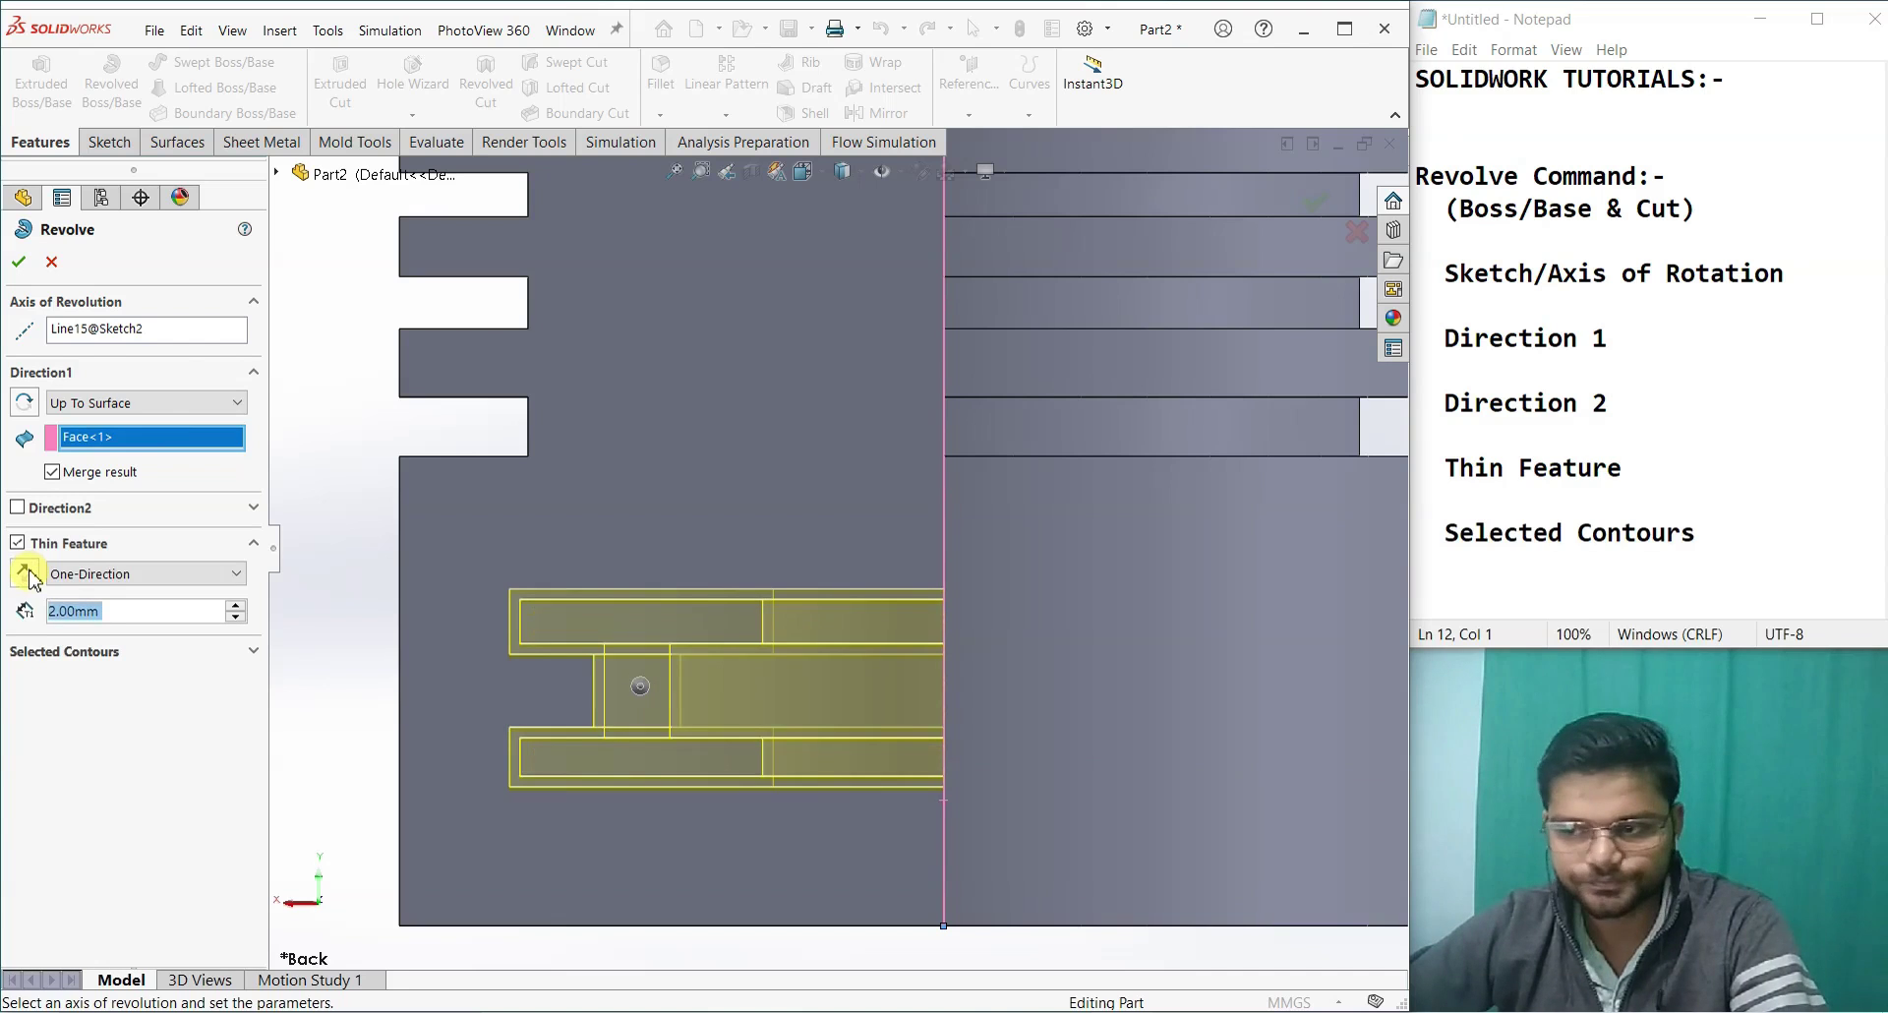
Step: Try Mid-Plane, then use Two-Direction walls of 2 mm and 1 mm
left_click(93, 574)
left_click(106, 611)
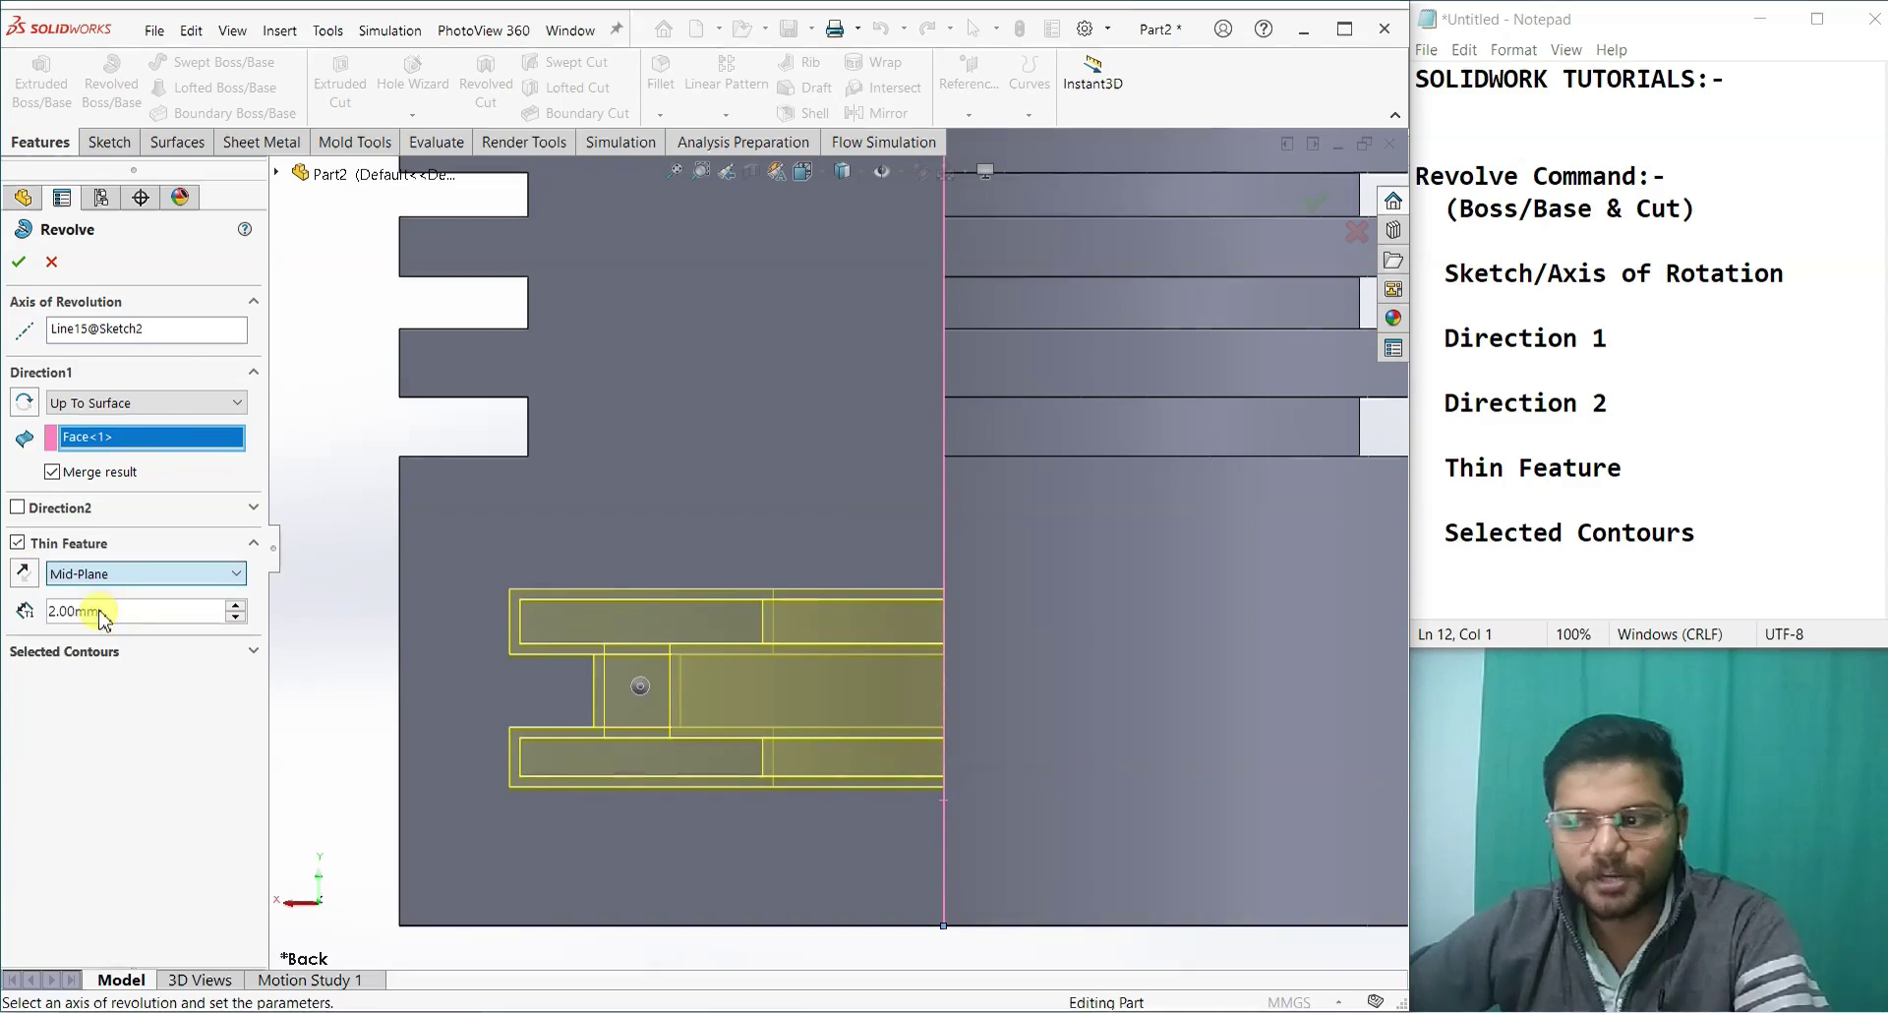
scroll(531, 614, "down", 2)
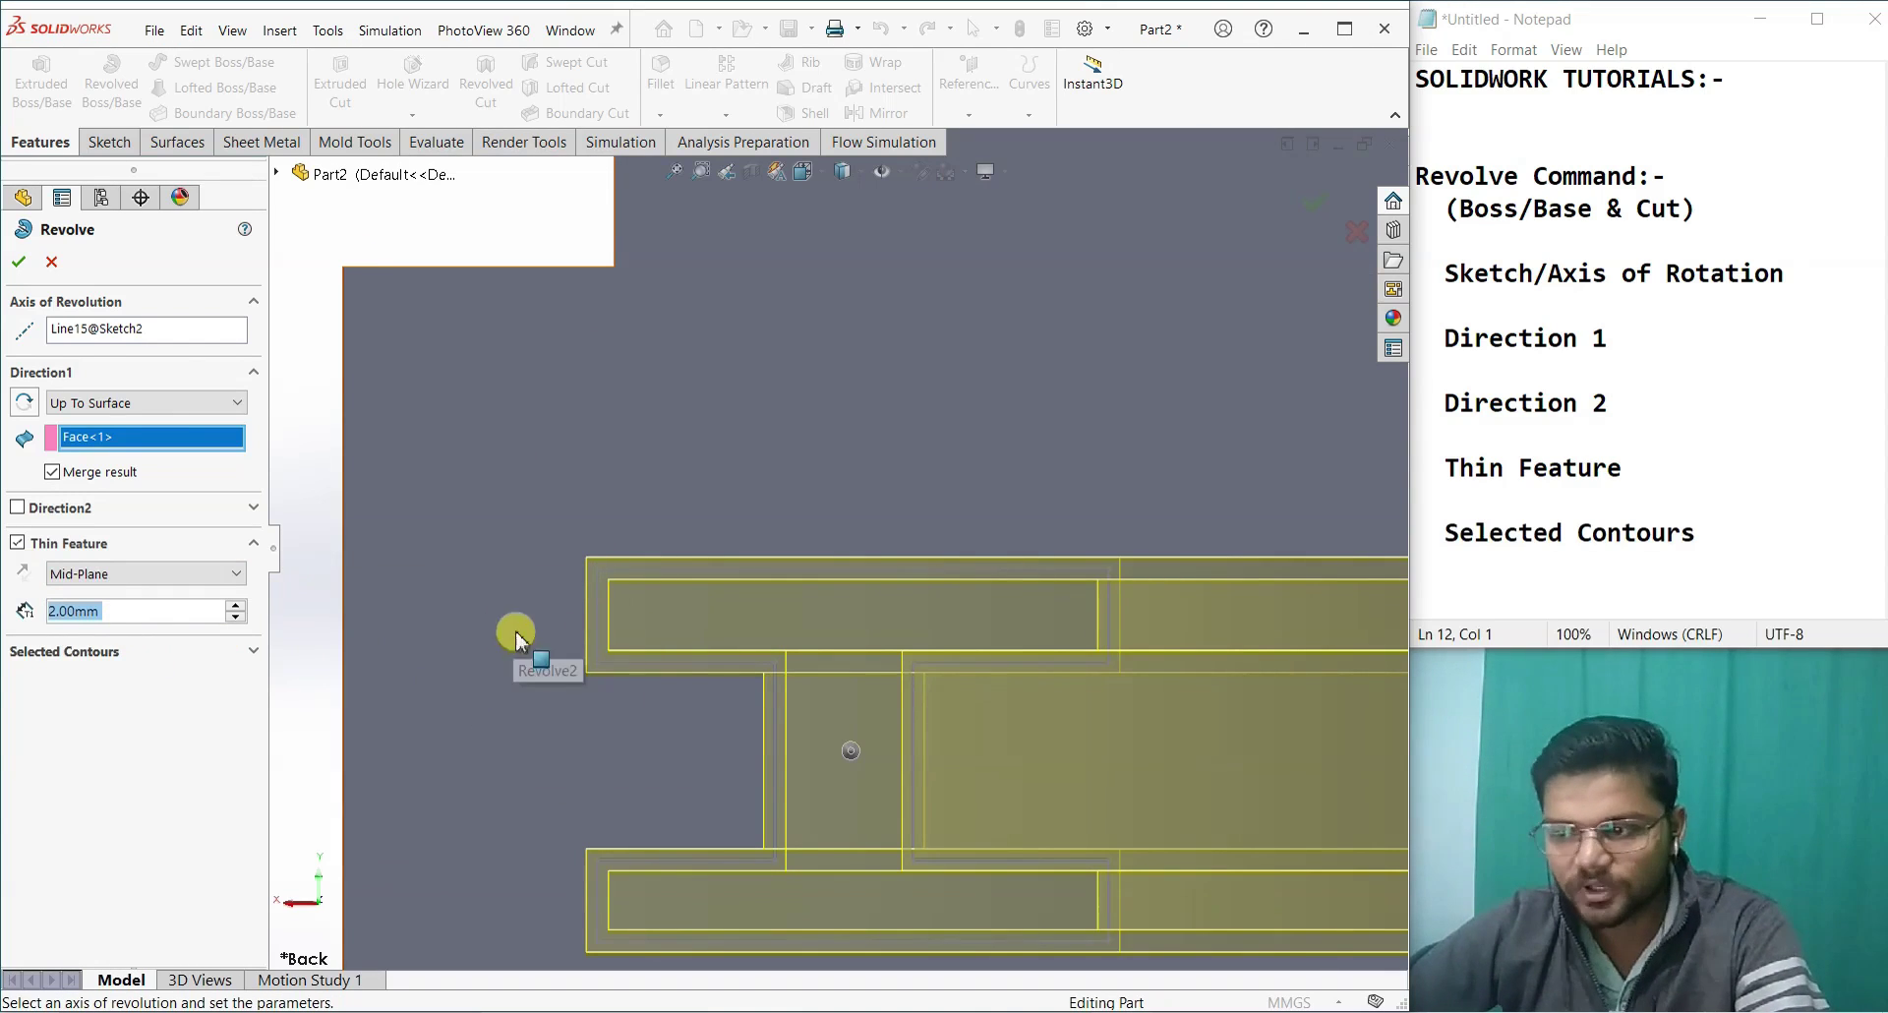
left_click(172, 576)
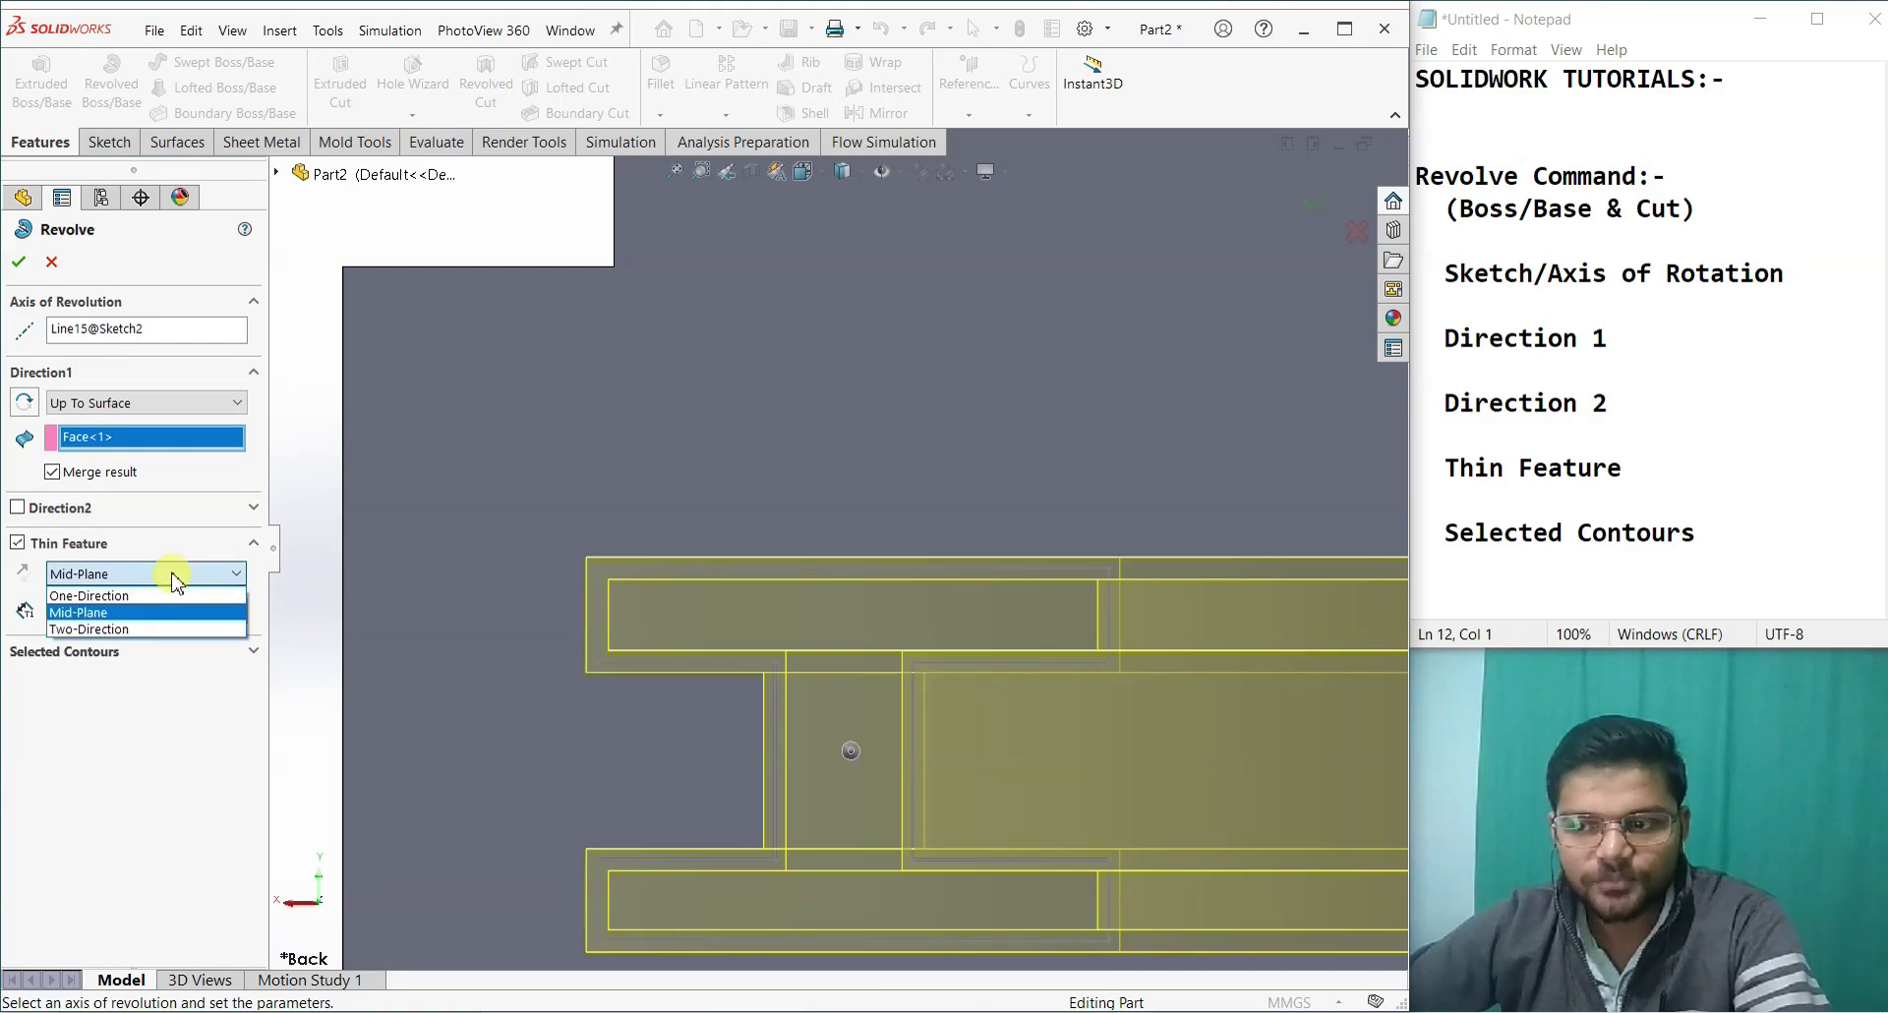
left_click(140, 624)
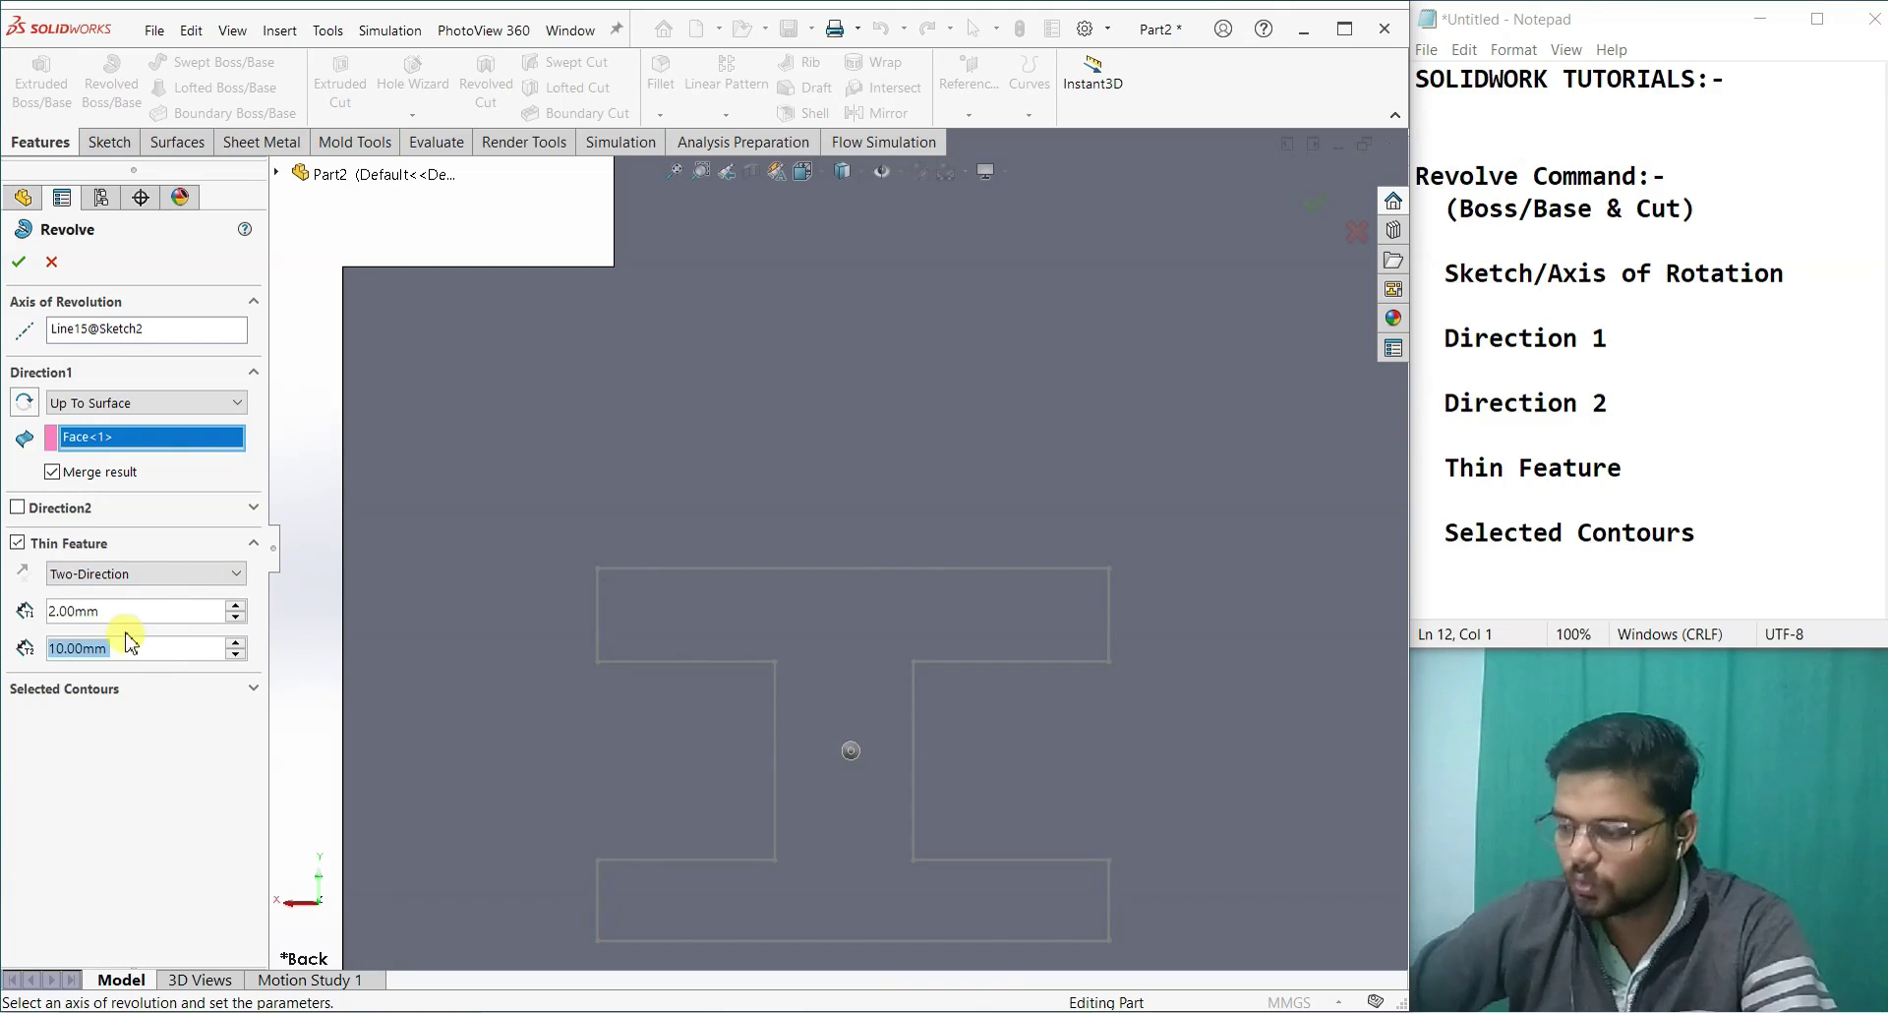
type("1")
key("Return")
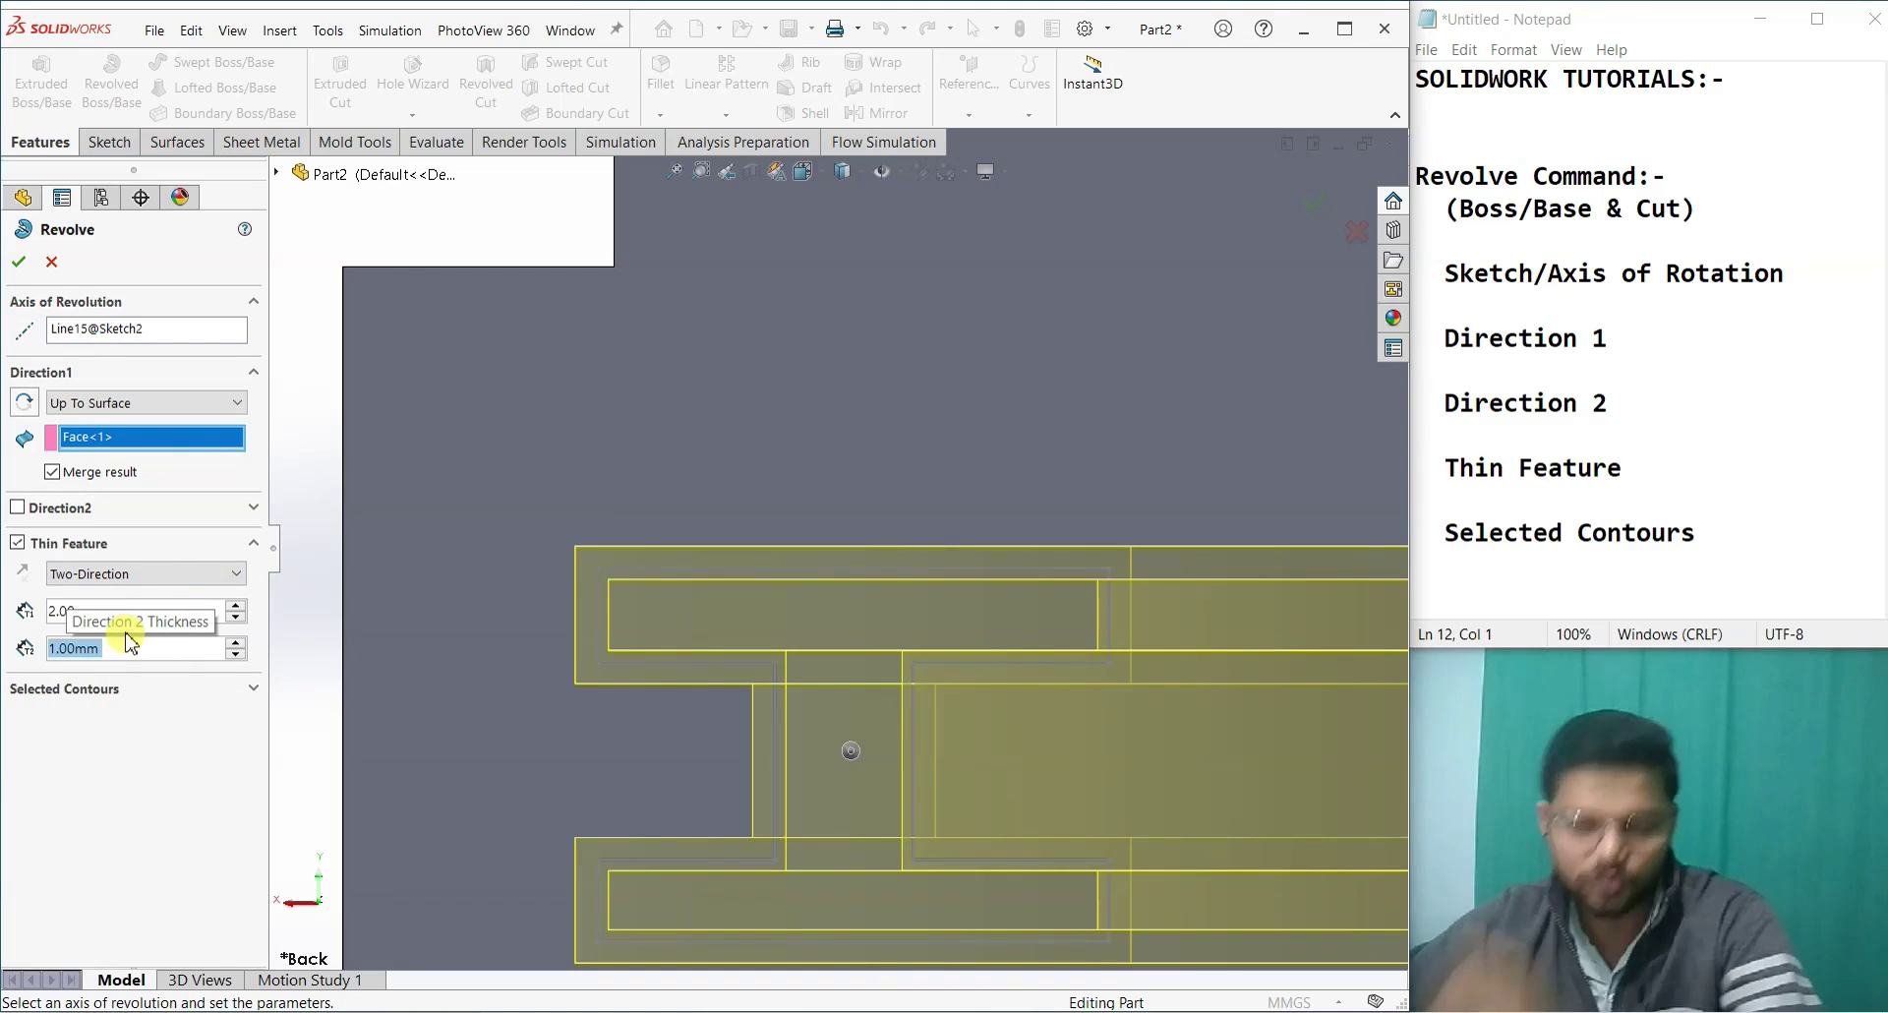
scroll(645, 677, "up", 3)
middle_click_drag(648, 676, 708, 726)
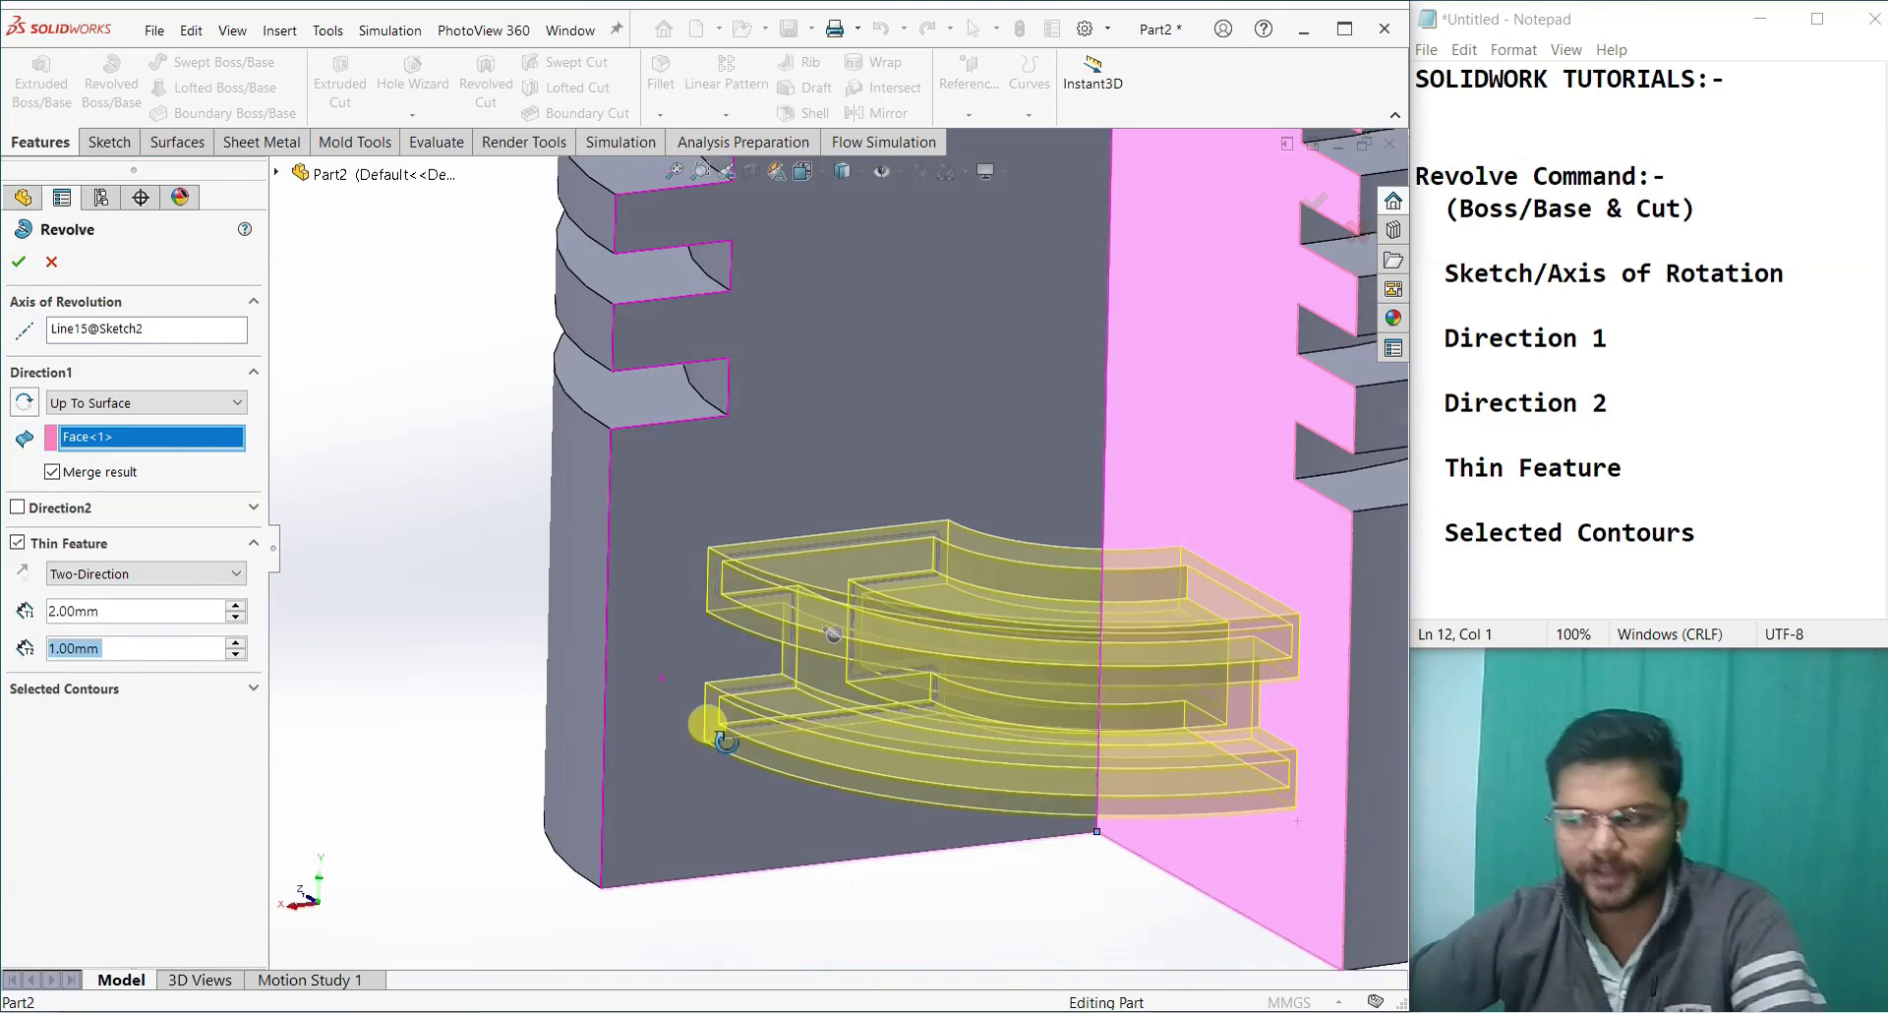
Step: Accept the thin revolve as Revolve-Thin1 and fit the part in view
left_click(29, 264)
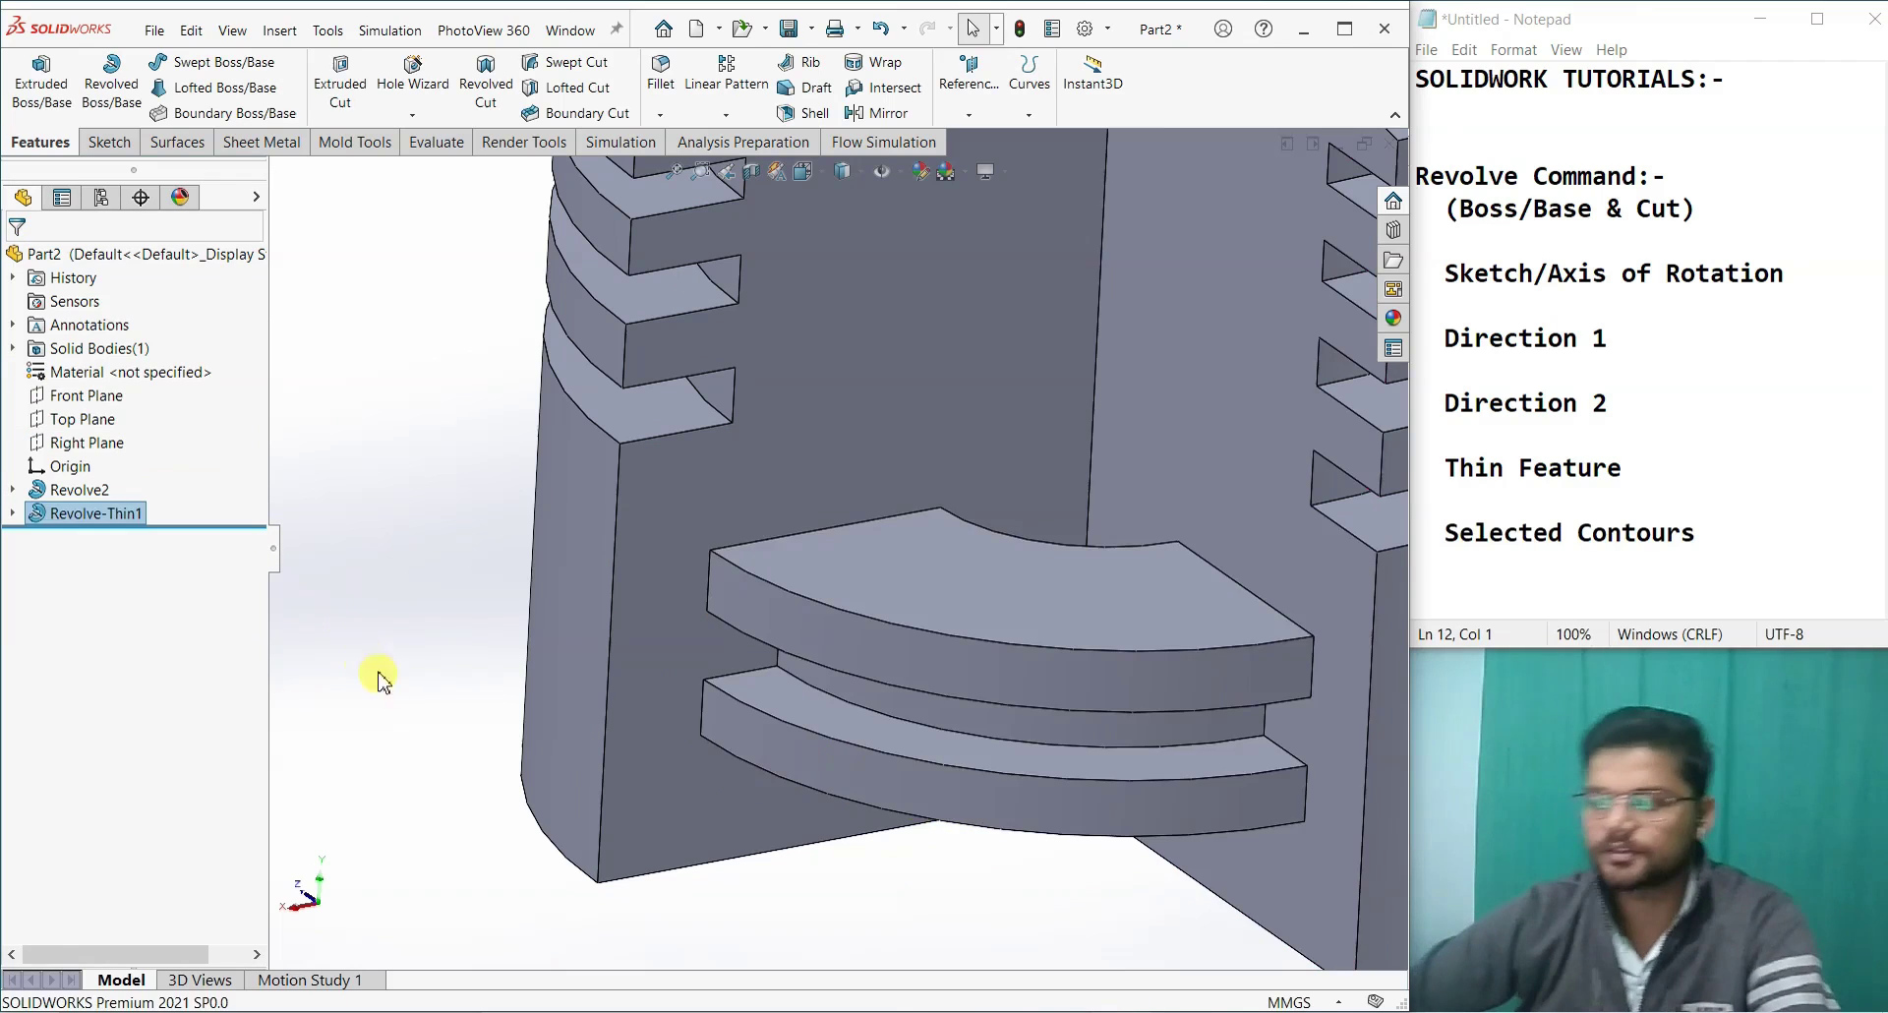
mouse_move(451, 725)
middle_mouse_down()
mouse_move(408, 649)
mouse_move(401, 674)
middle_mouse_up()
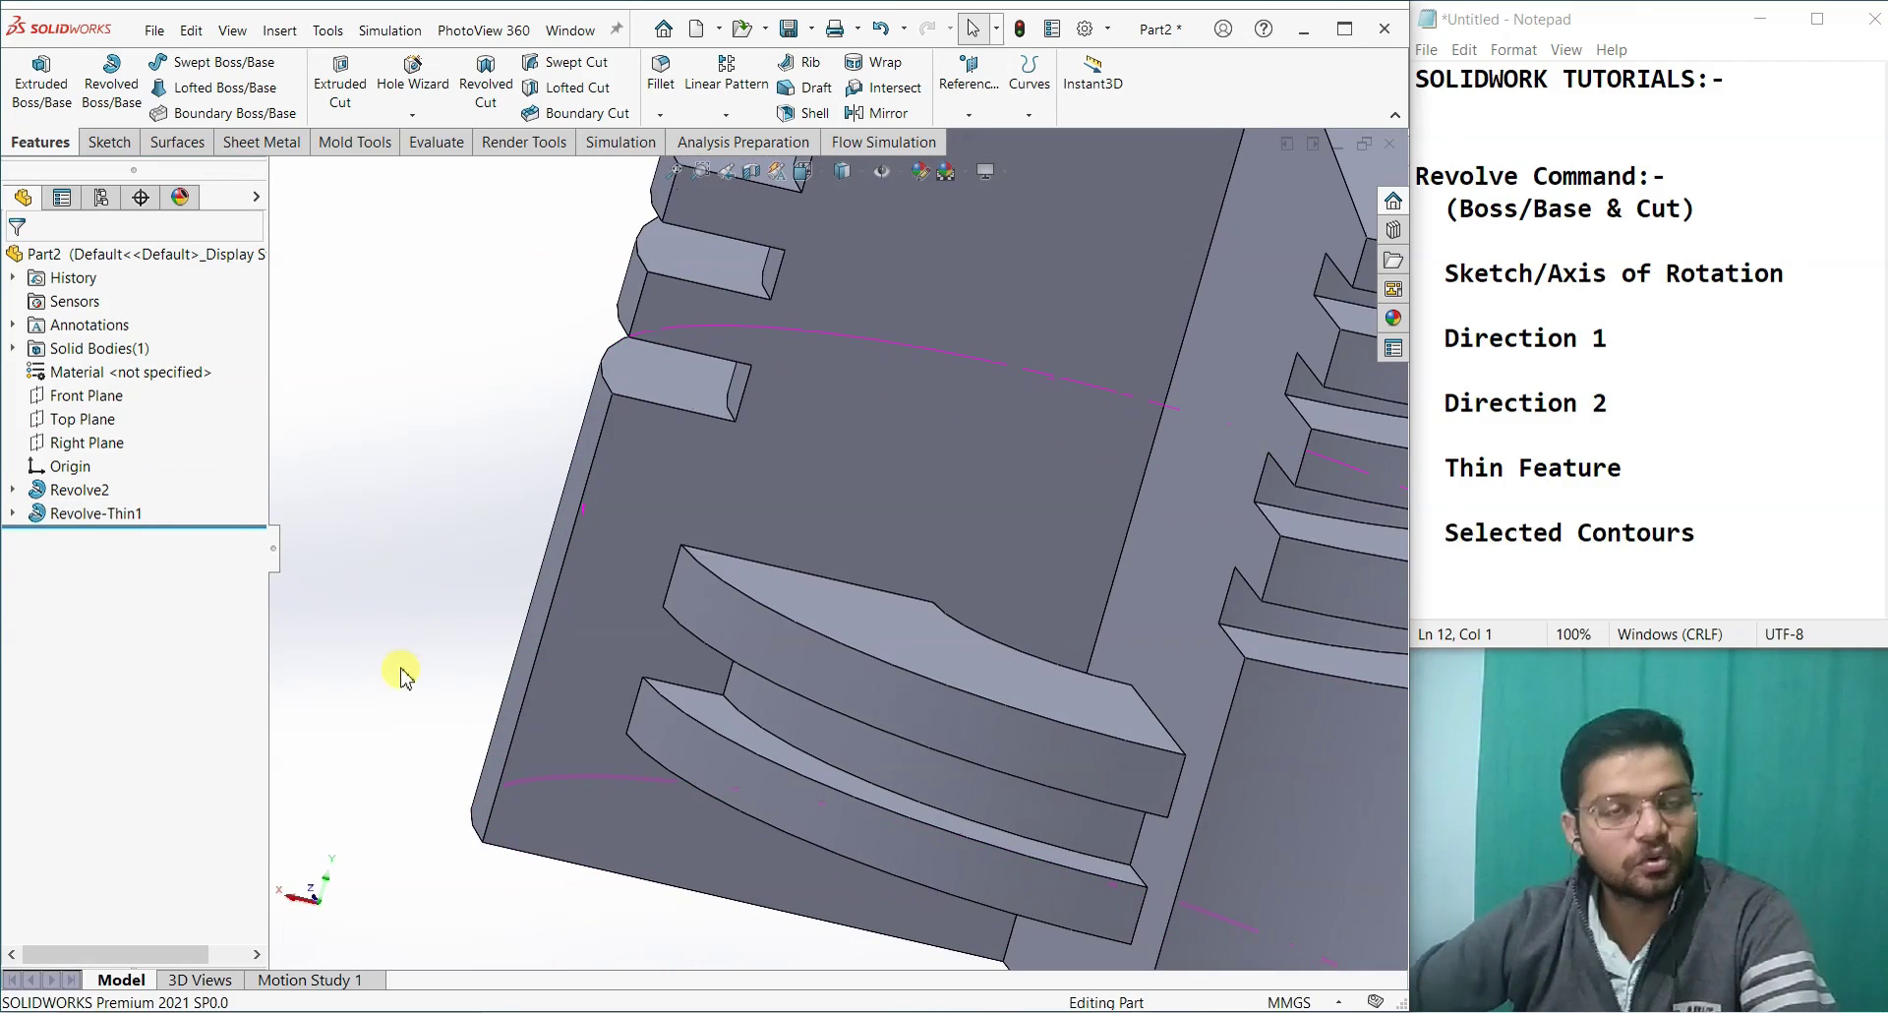
key("f")
mouse_move(936, 565)
middle_mouse_down()
mouse_move(632, 687)
mouse_move(549, 603)
mouse_move(725, 258)
middle_mouse_up()
Step: Apply a Section View with the plane tilted about 26.9° to expose the I-profile
left_click(751, 170)
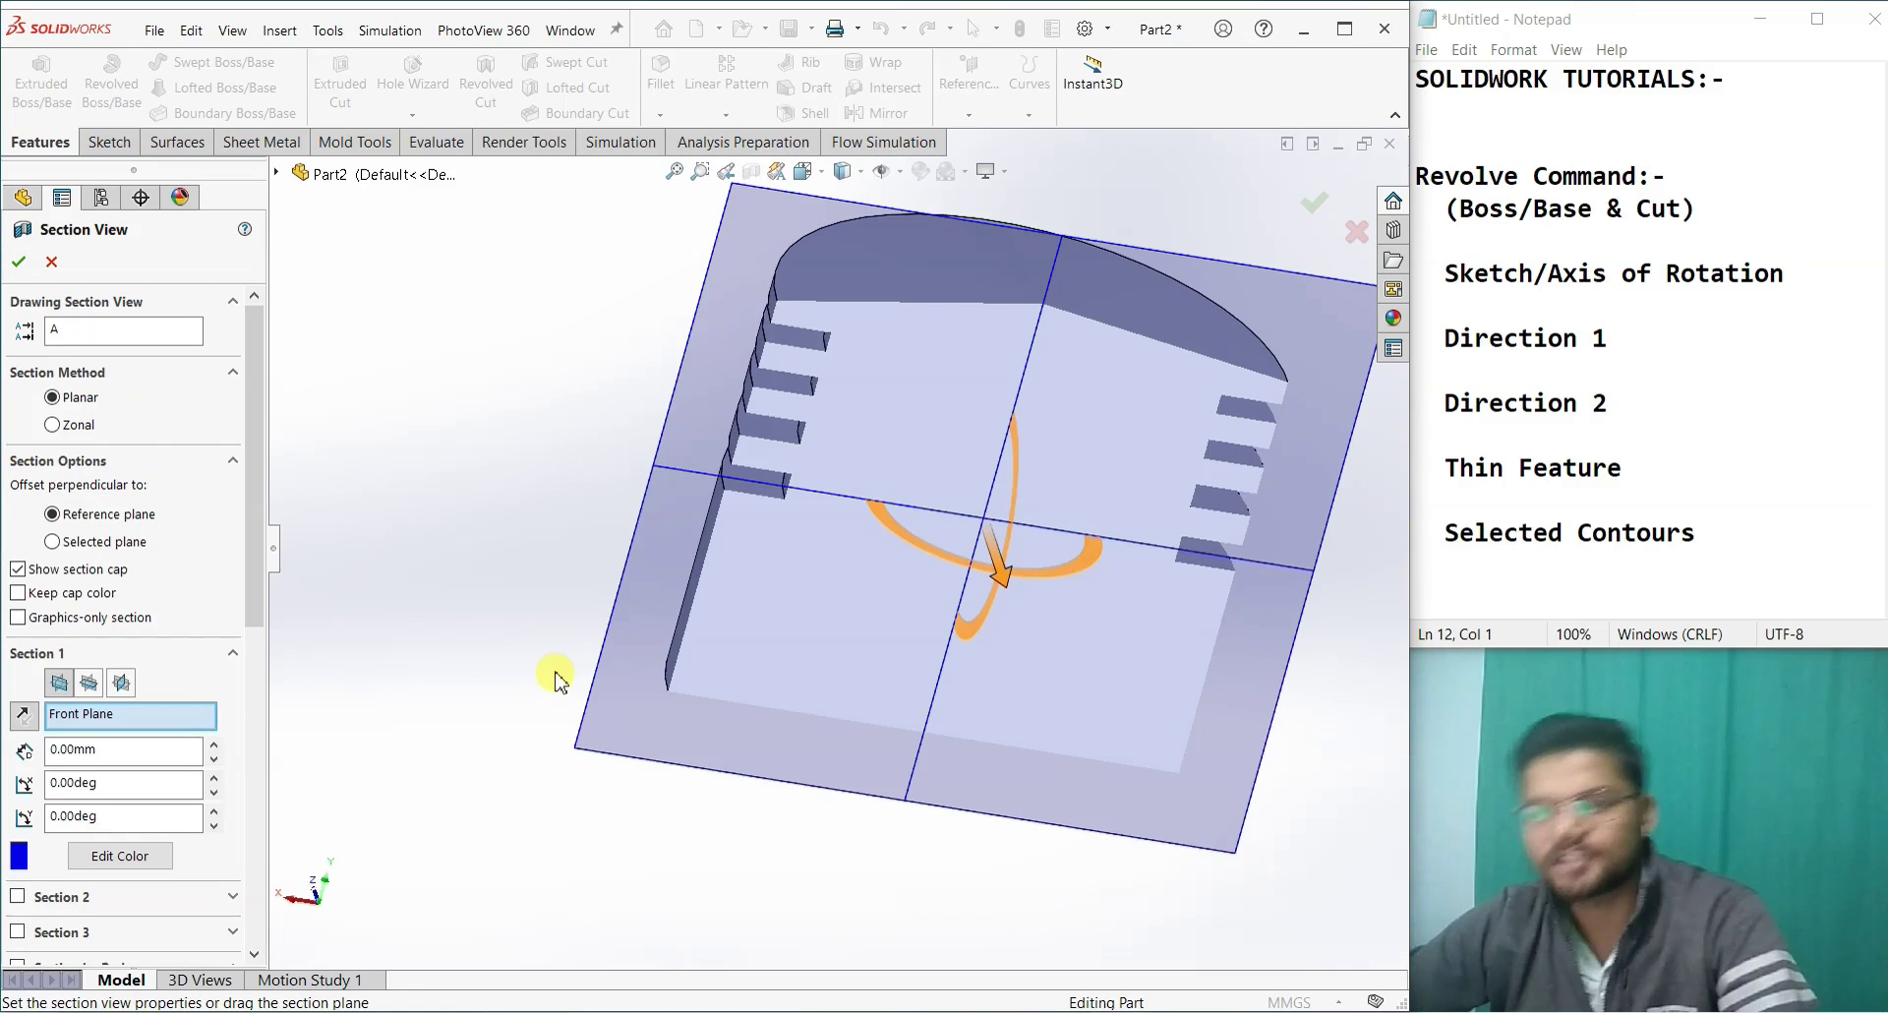
middle_click_drag(536, 730, 485, 738)
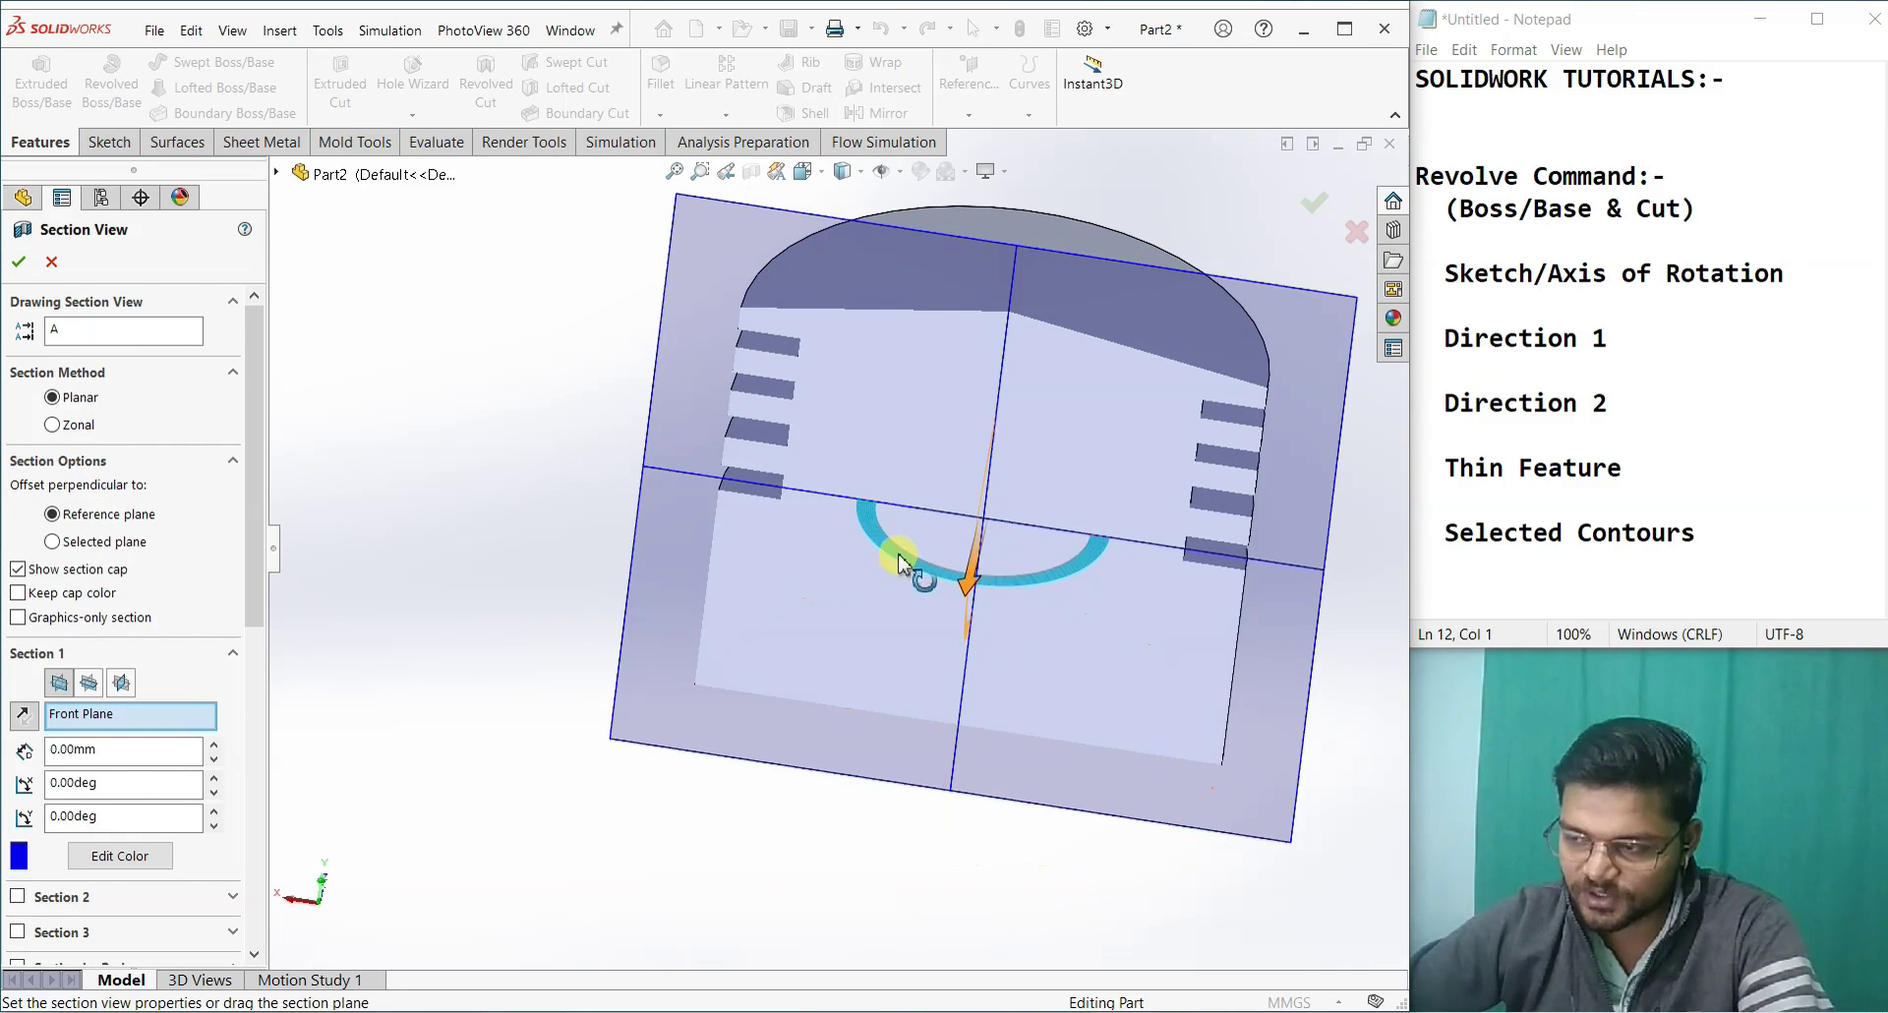
left_click_drag(899, 562, 861, 744)
mouse_move(861, 743)
middle_mouse_down()
mouse_move(758, 729)
mouse_move(774, 790)
middle_mouse_up()
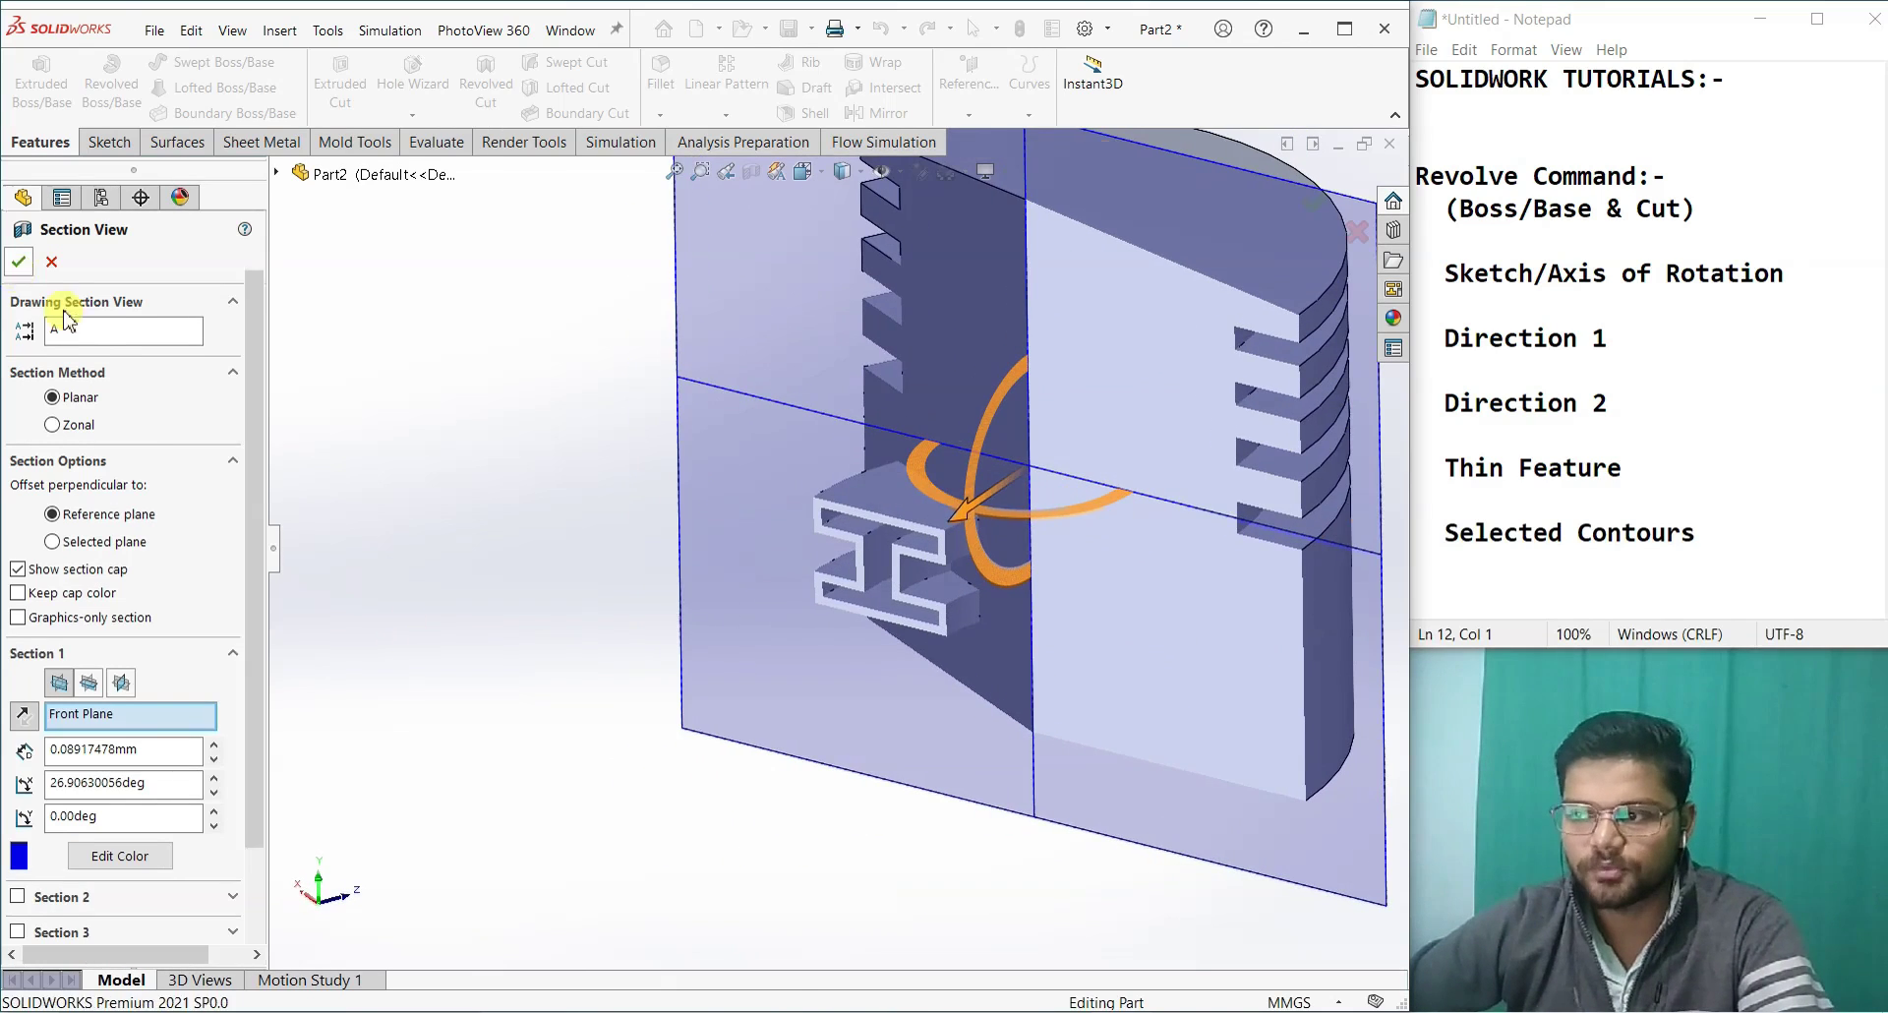
left_click(18, 262)
mouse_move(934, 585)
middle_mouse_down()
mouse_move(1023, 789)
mouse_move(1011, 352)
middle_mouse_up()
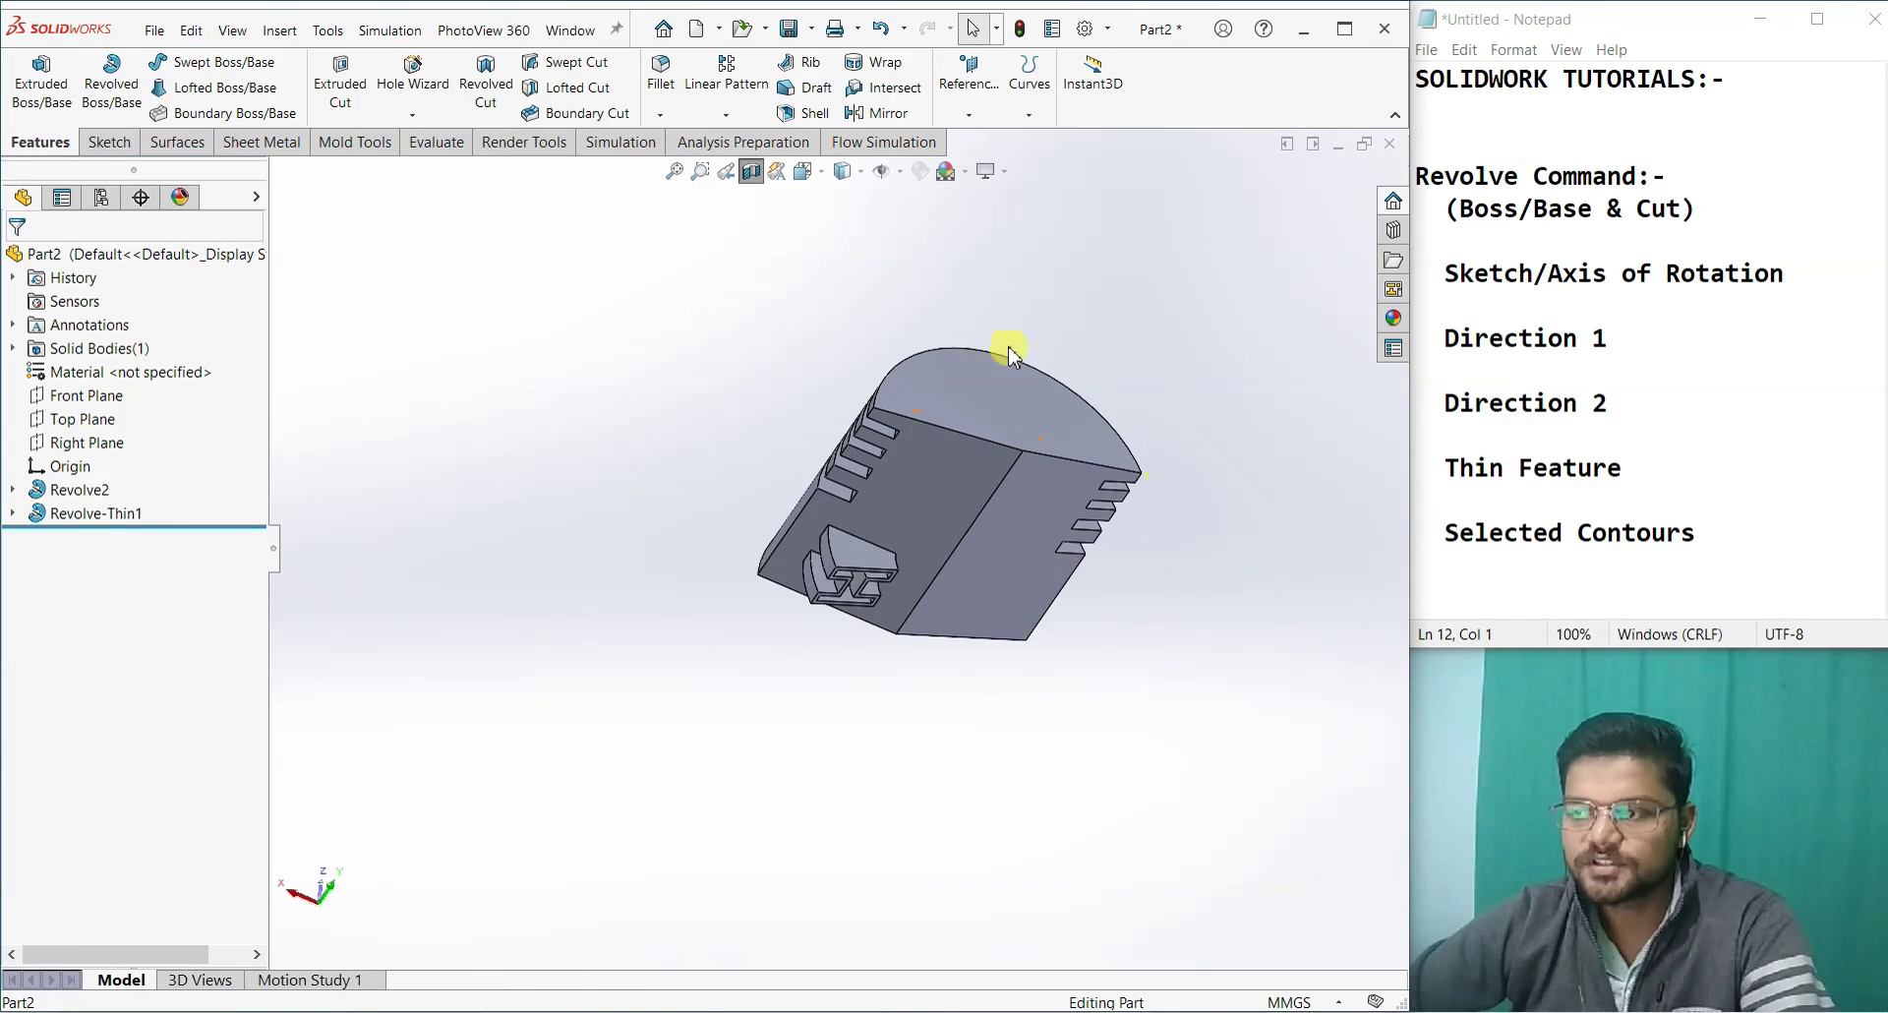
Step: Turn off the section view and delete the Revolve-Thin1 feature
left_click(754, 181)
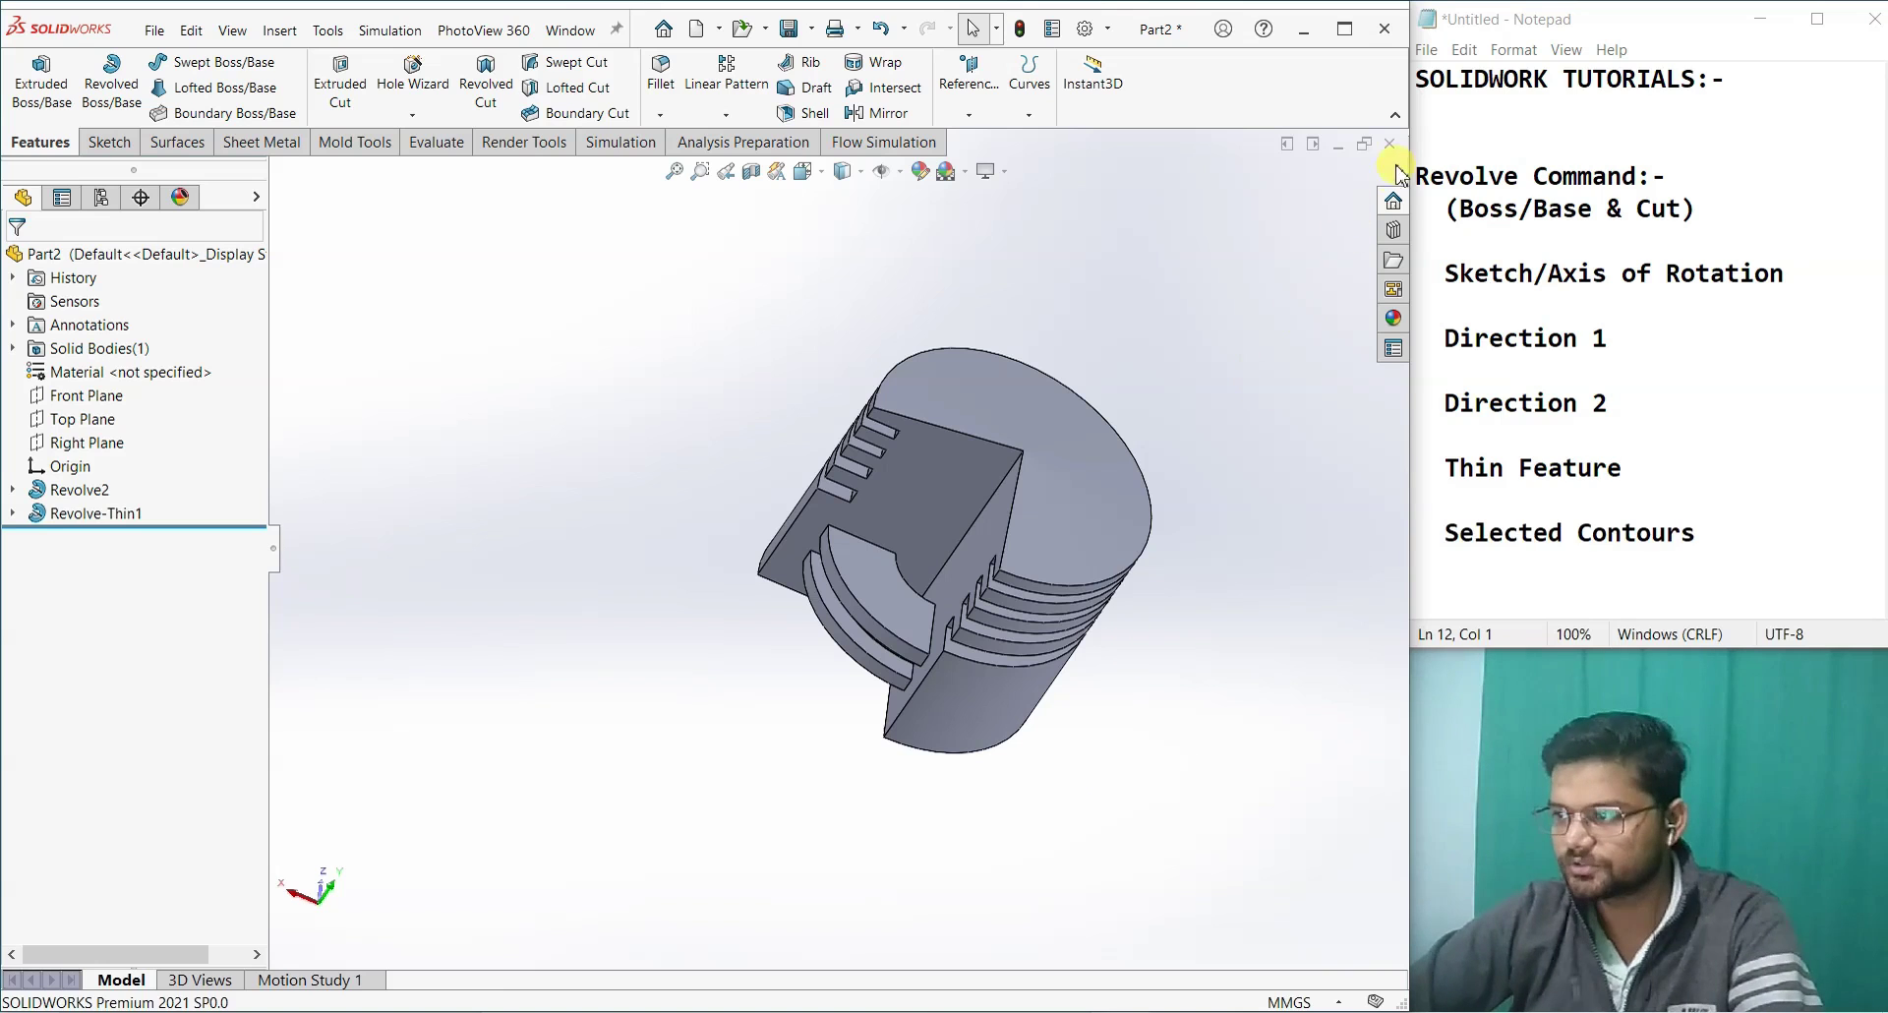
left_click(130, 490)
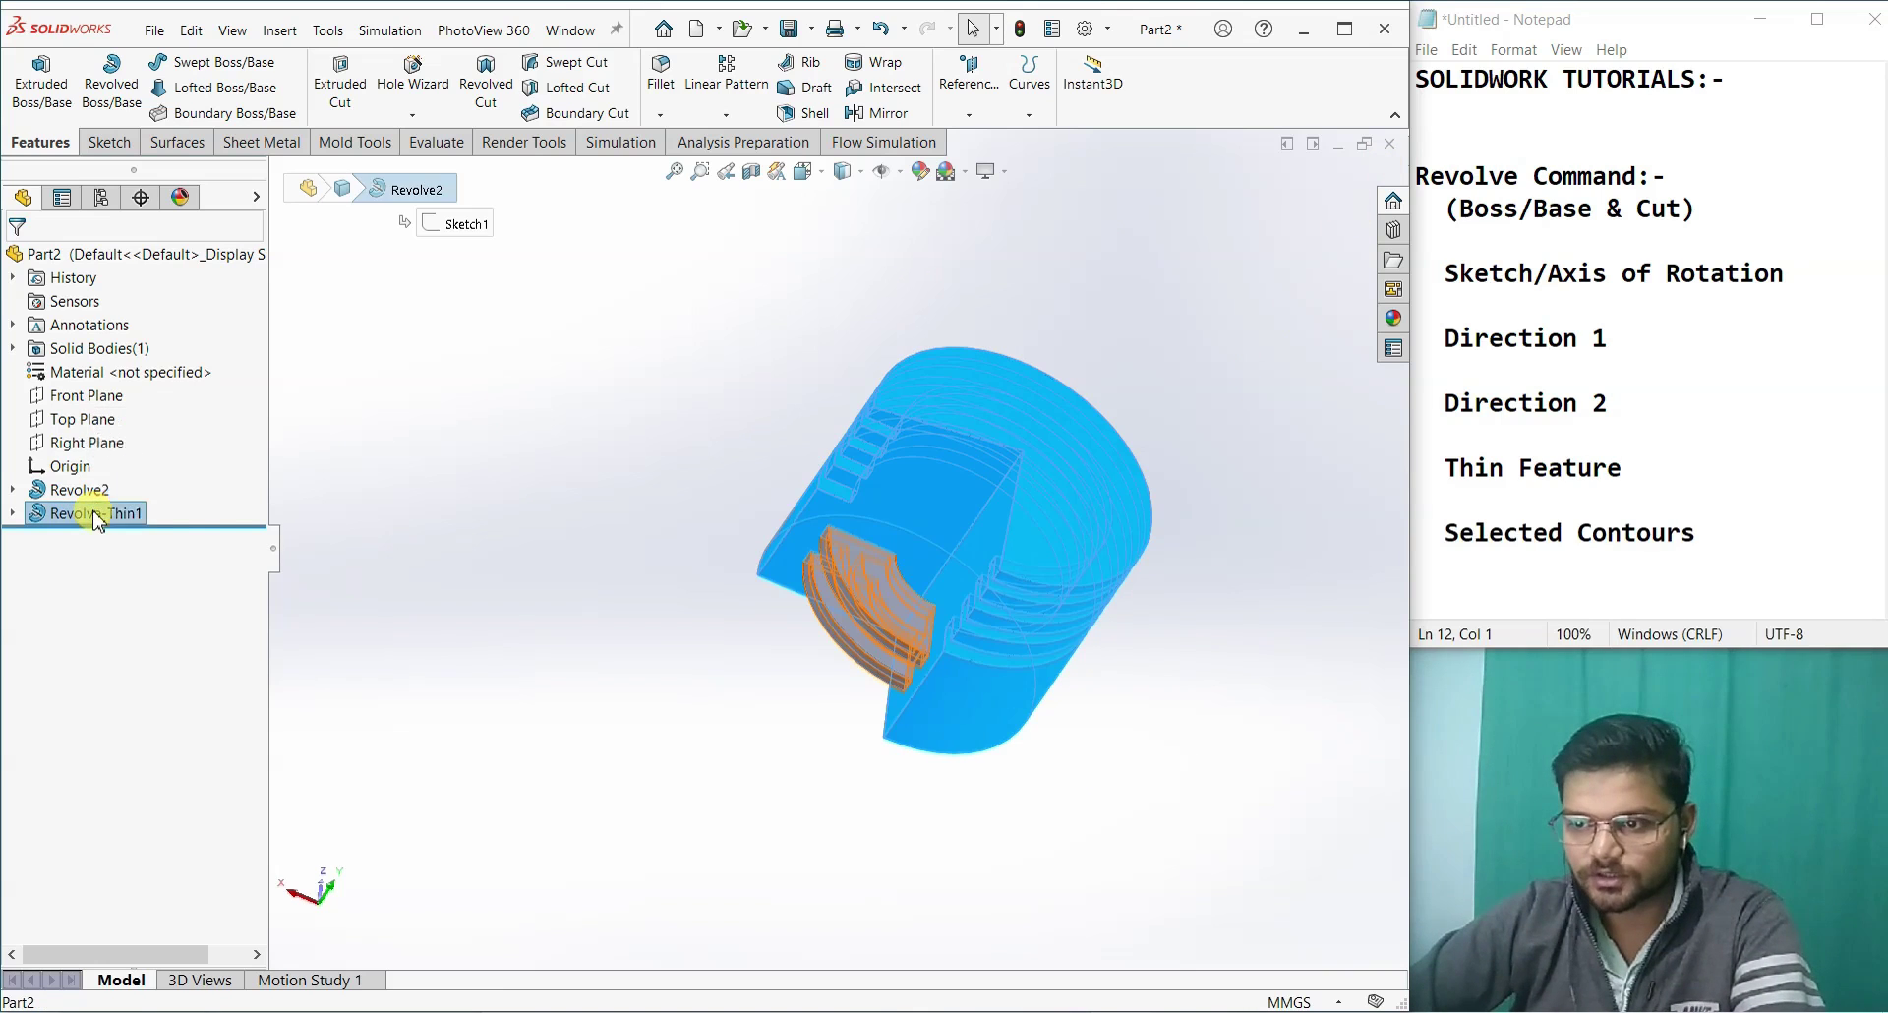
right_click(93, 513)
left_click(158, 625)
left_click(1079, 389)
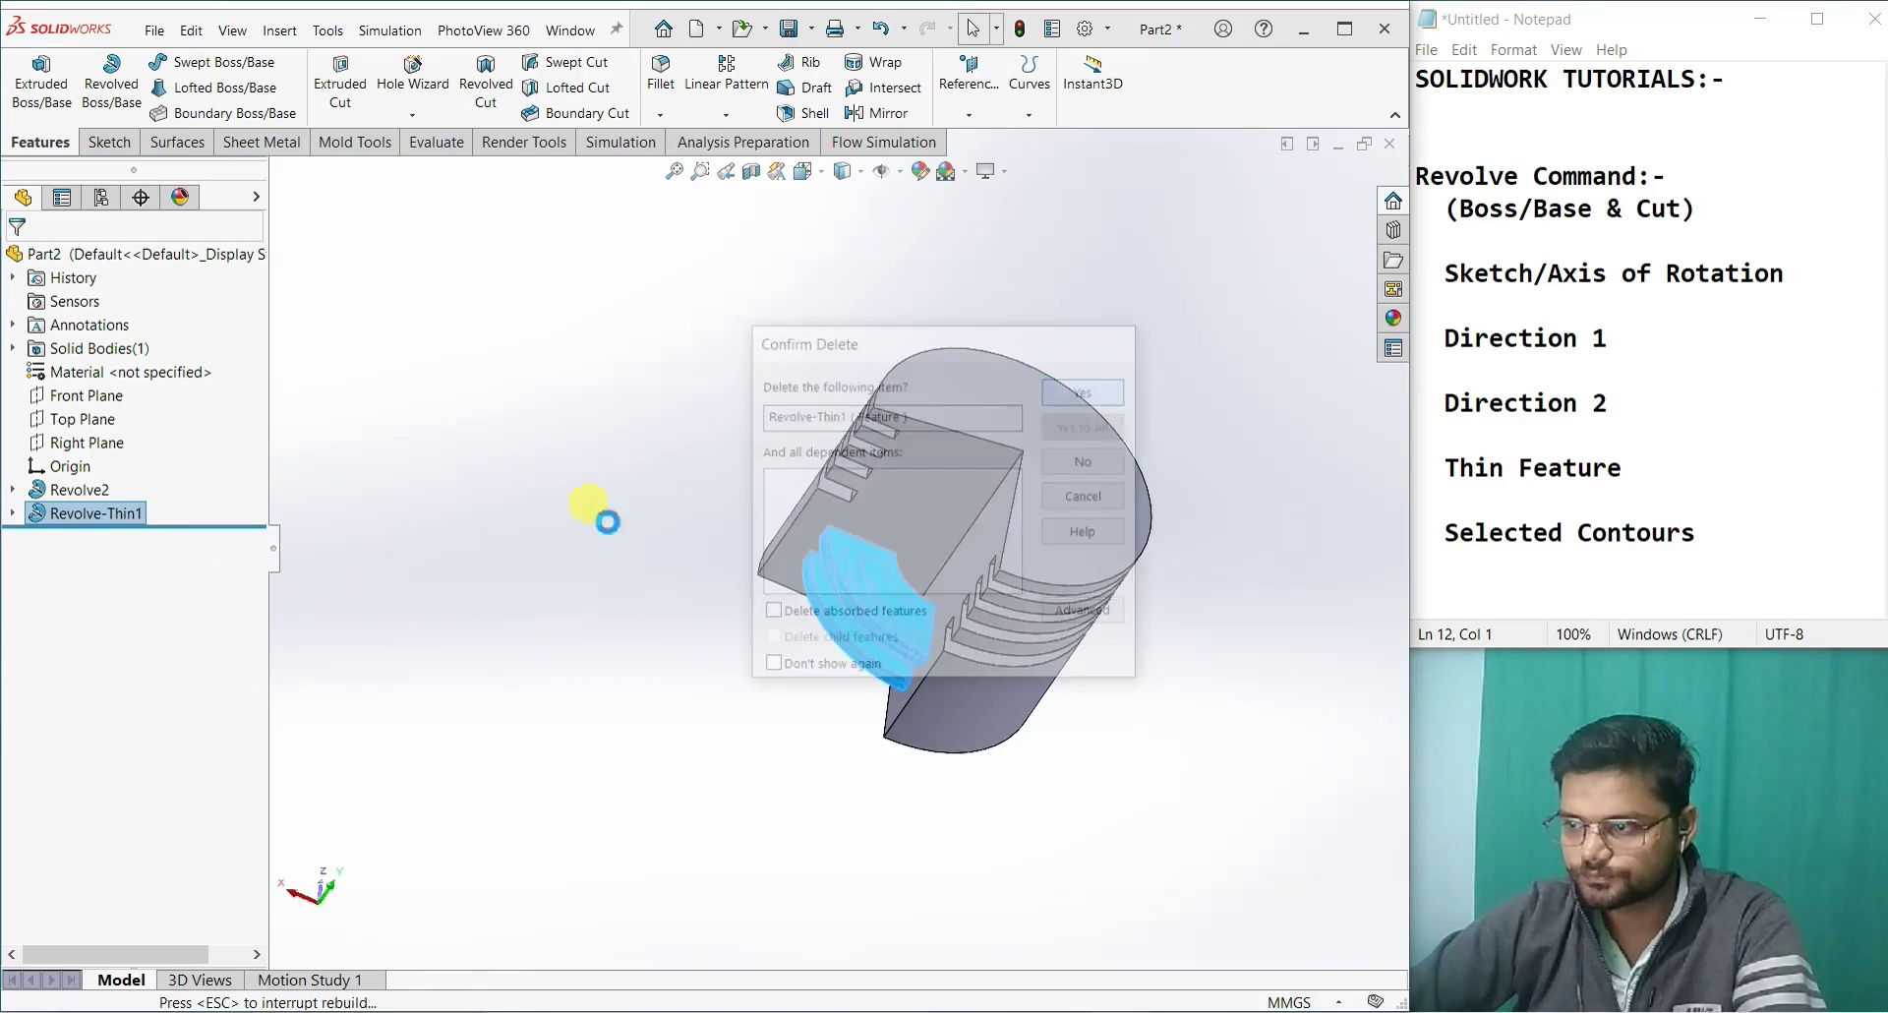
Step: Add a small circle inside the I-shape in Sketch2 and exit the sketch
right_click(94, 515)
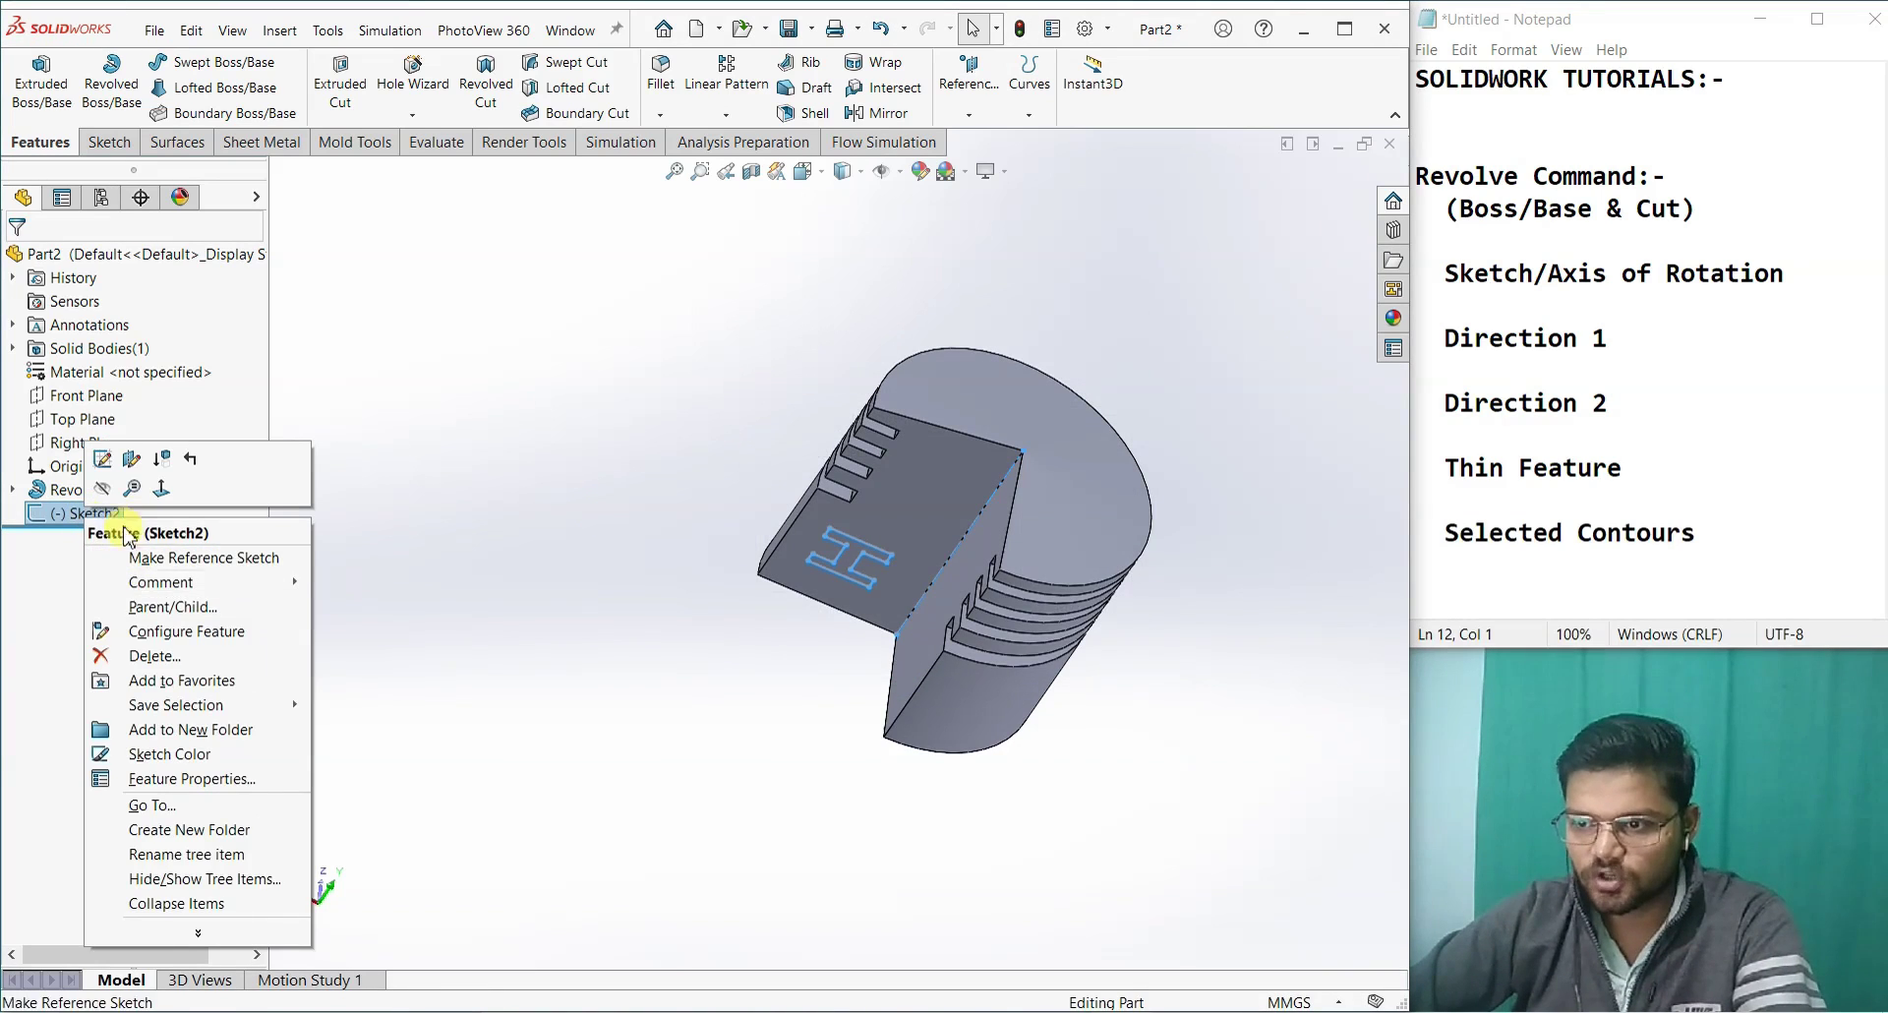
left_click(103, 460)
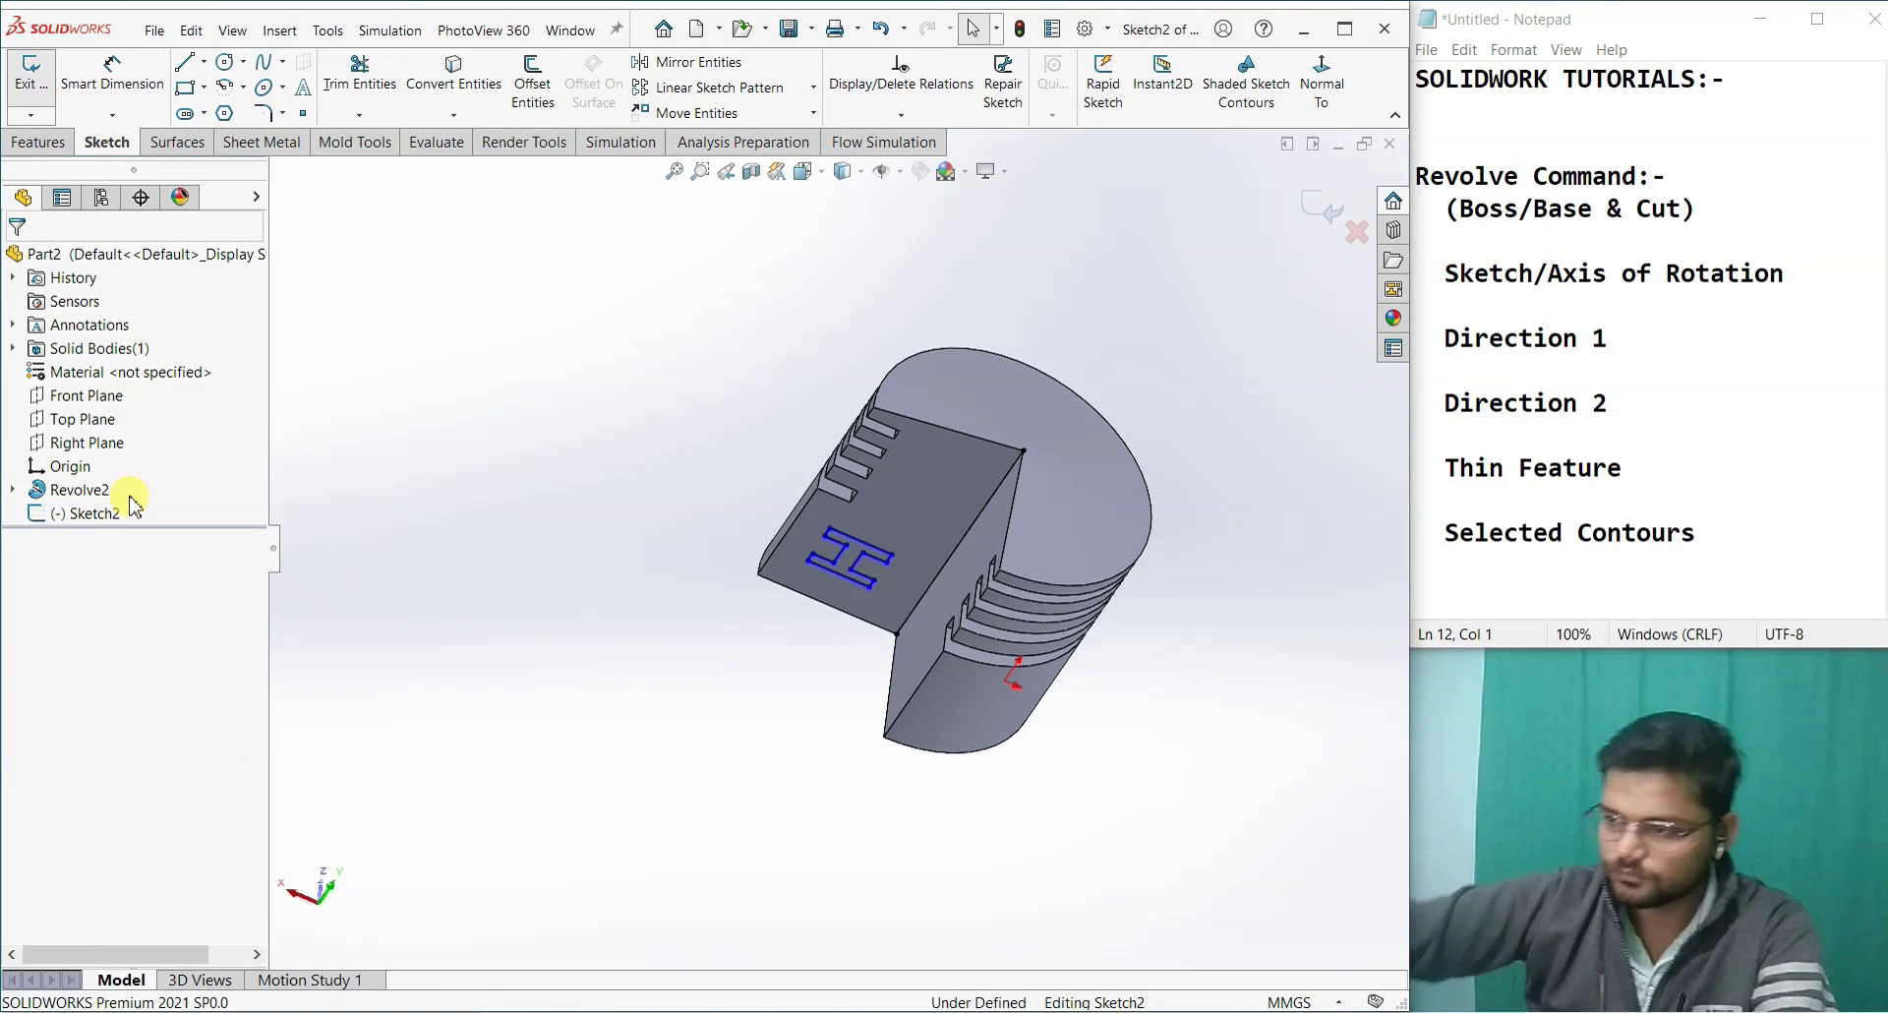
scroll(669, 452, "down", 3)
scroll(950, 659, "down", 2)
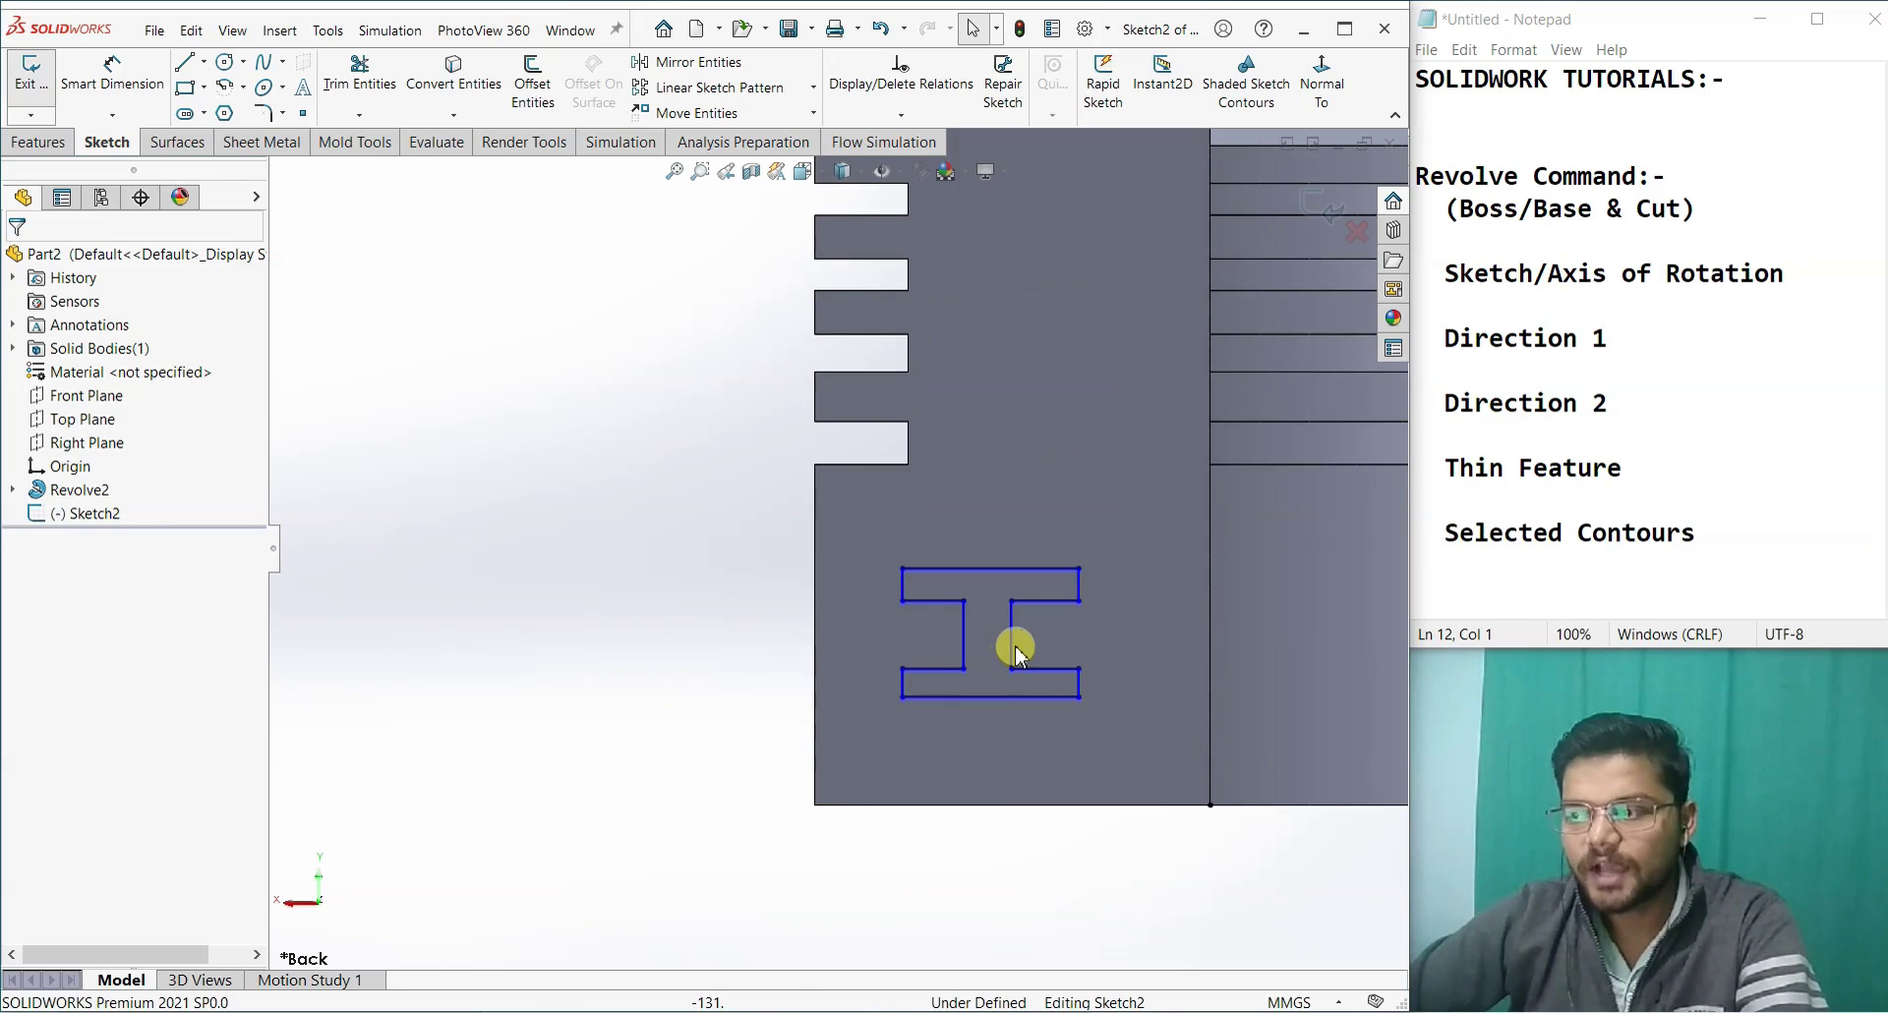
scroll(1018, 651, "down", 1)
left_click(234, 65)
scroll(948, 632, "down", 2)
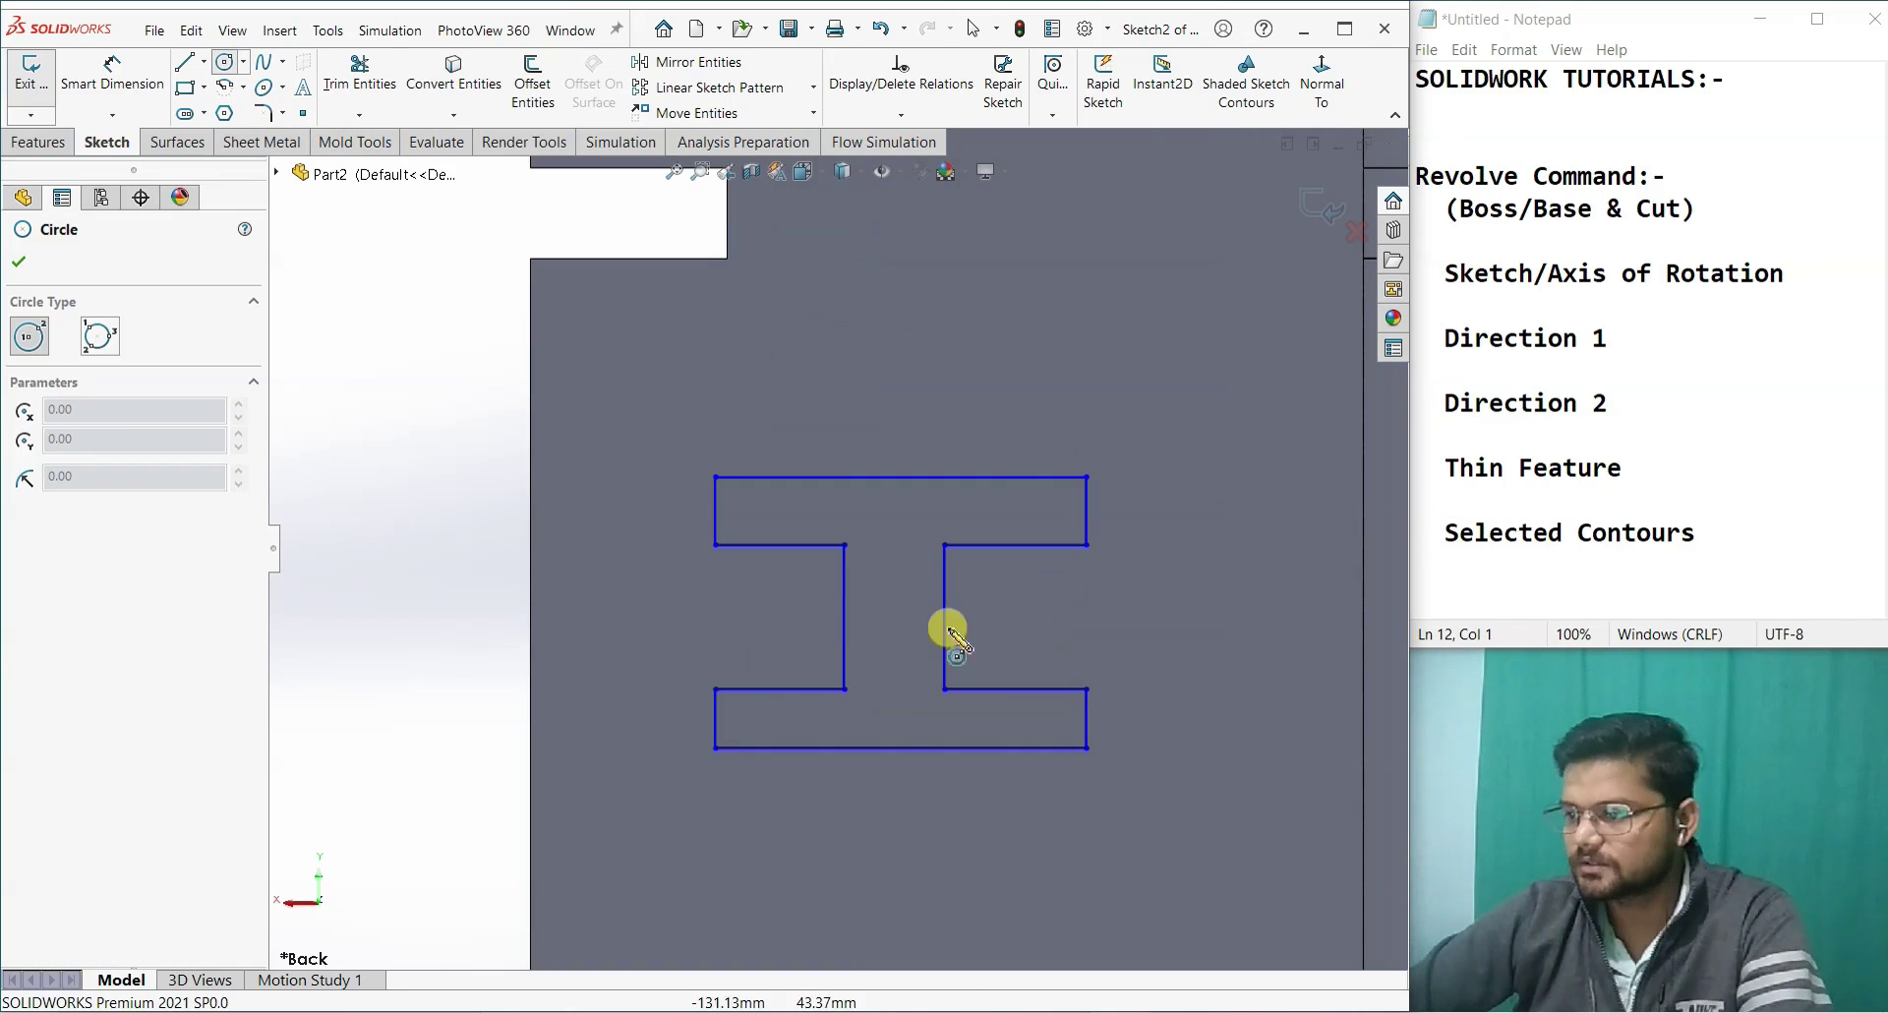
left_click(892, 618)
left_click(895, 645)
right_click(890, 575)
left_click(923, 659)
scroll(812, 674, "up", 2)
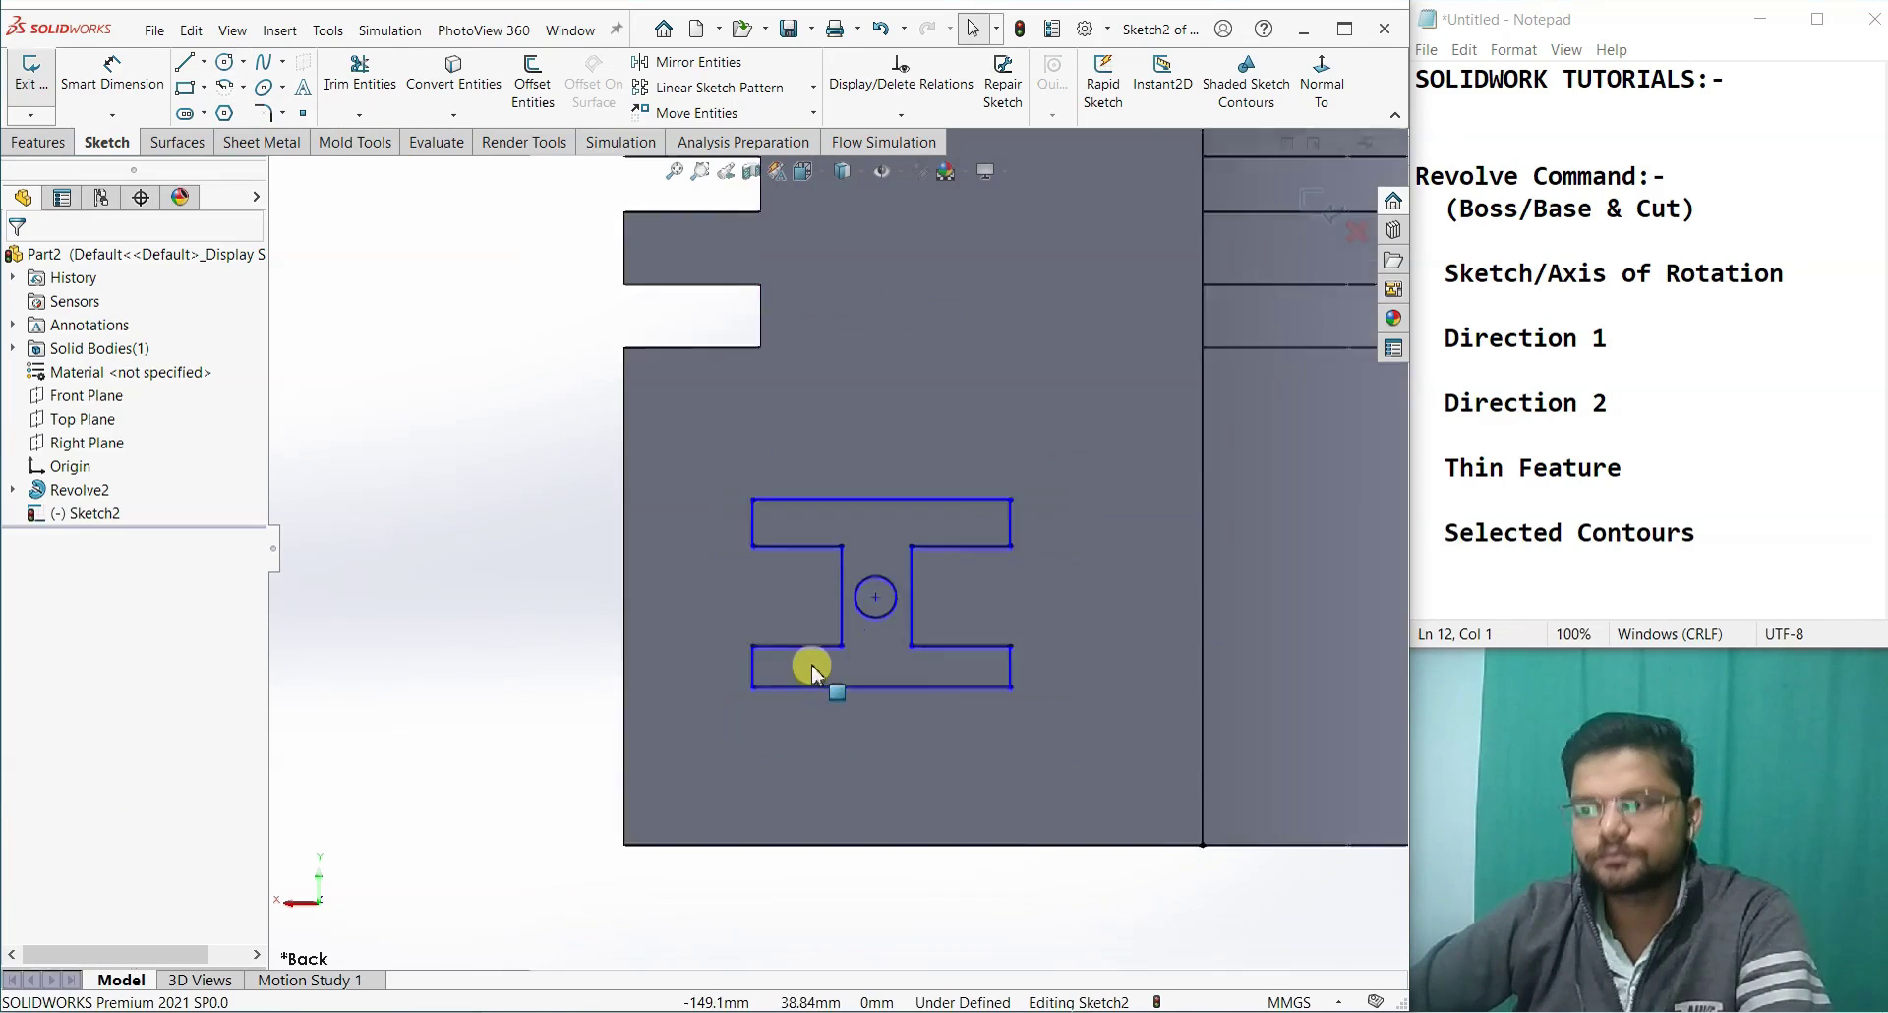
scroll(948, 493, "up", 3)
left_click(1333, 212)
mouse_move(1265, 409)
middle_mouse_down()
mouse_move(1279, 605)
mouse_move(1231, 690)
middle_mouse_up()
Step: Revolve Sketch2 360° about Line15 as Revolve5
left_click(81, 103)
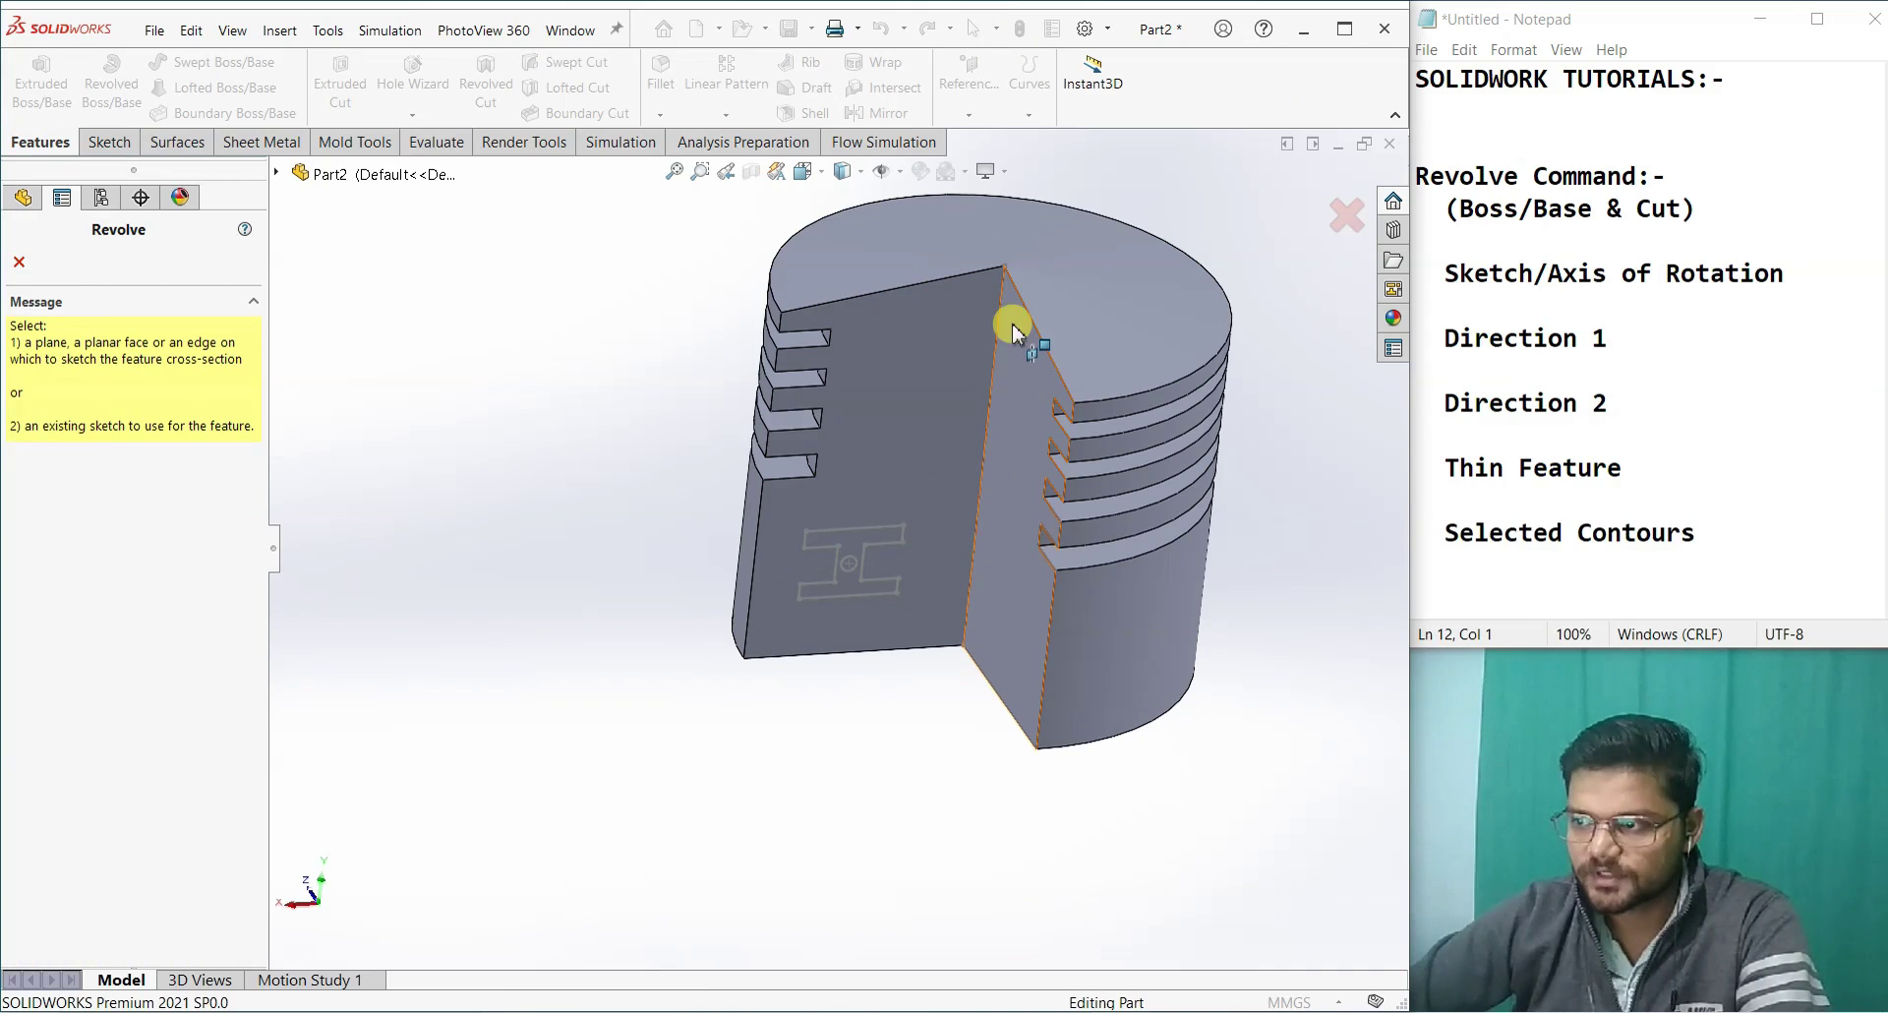
left_click(728, 546)
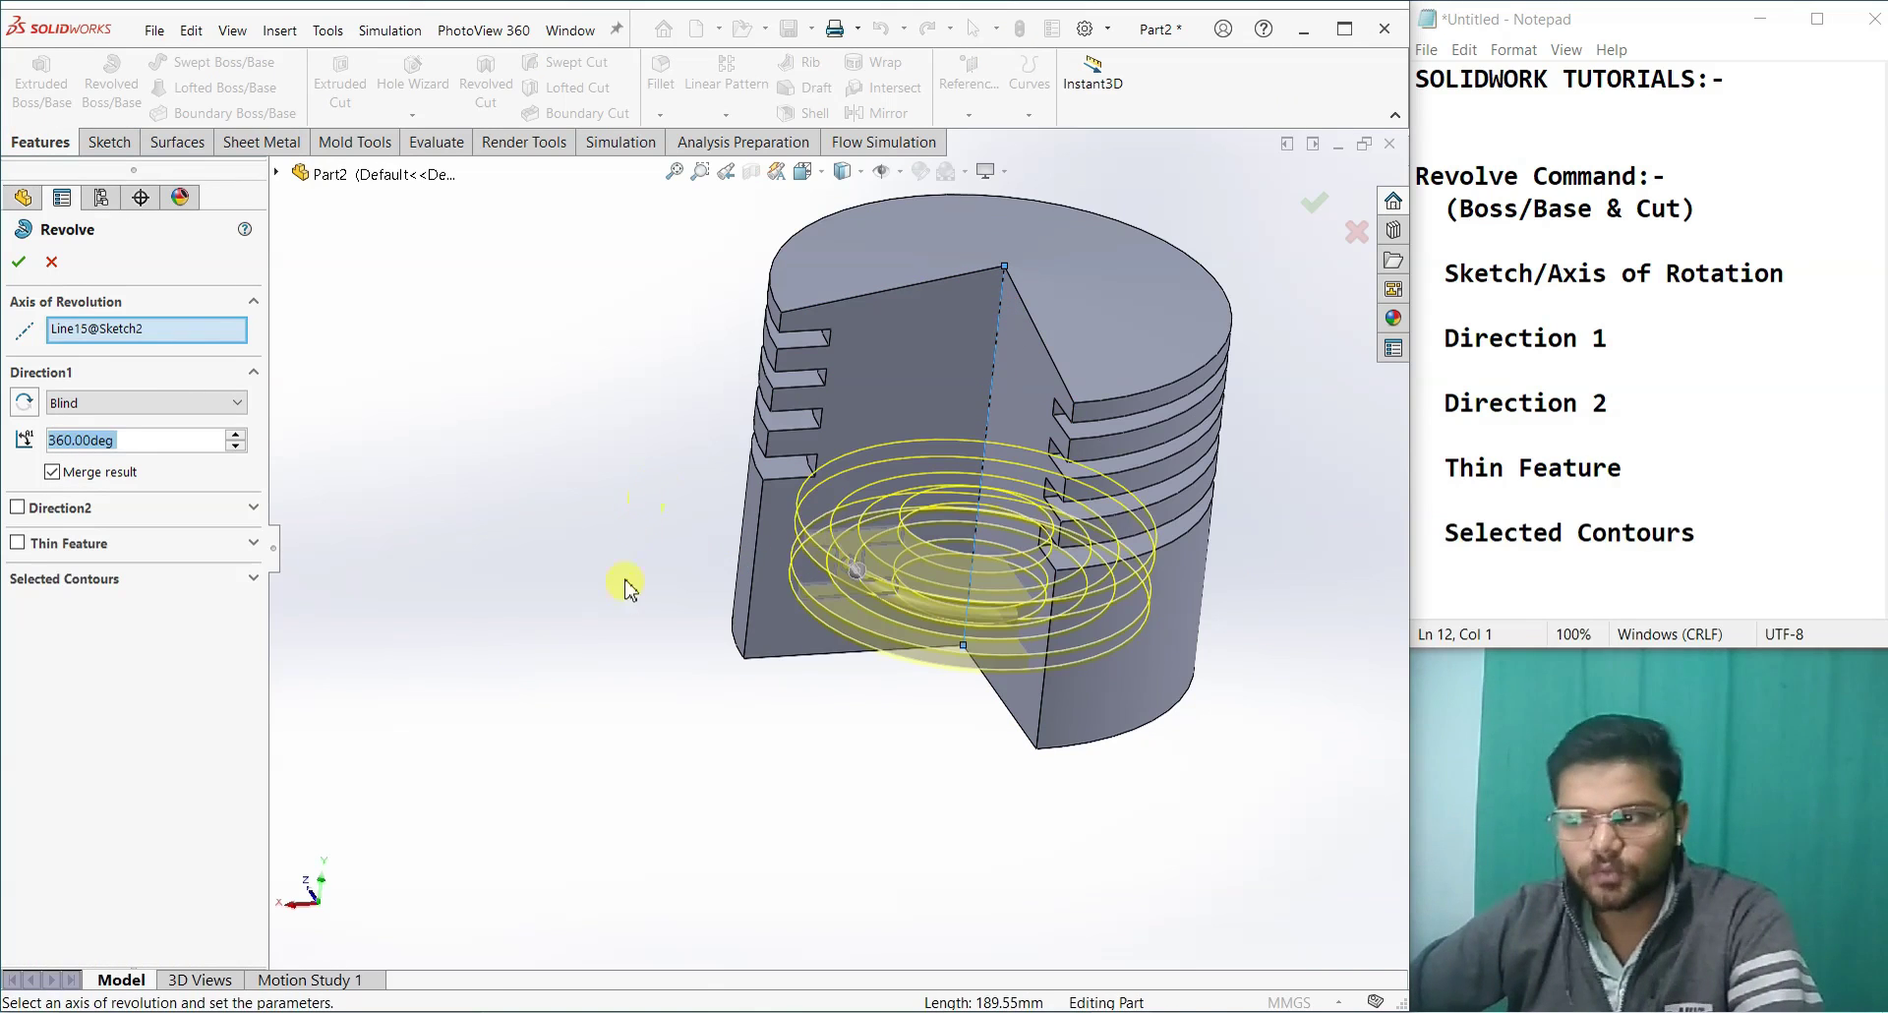
middle_click_drag(626, 585, 611, 507)
scroll(788, 540, "down", 6)
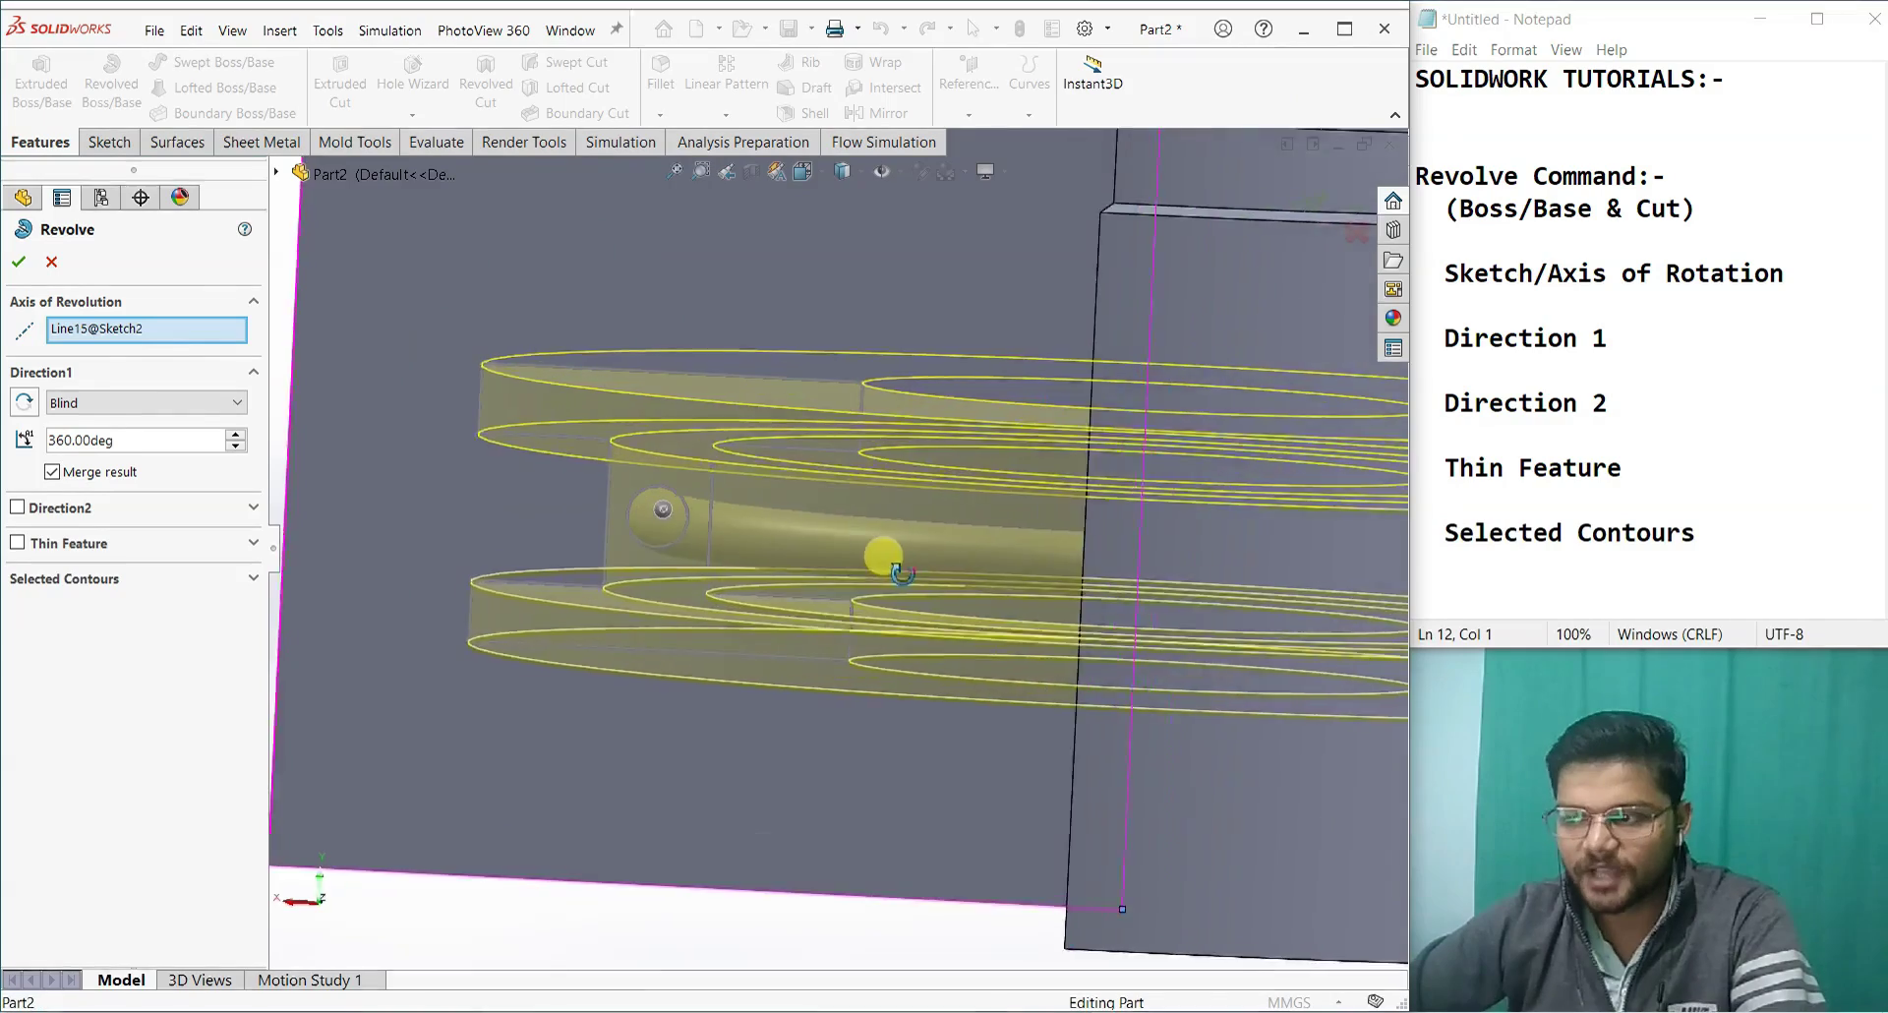
scroll(885, 561, "up", 5)
middle_click_drag(802, 540, 898, 654)
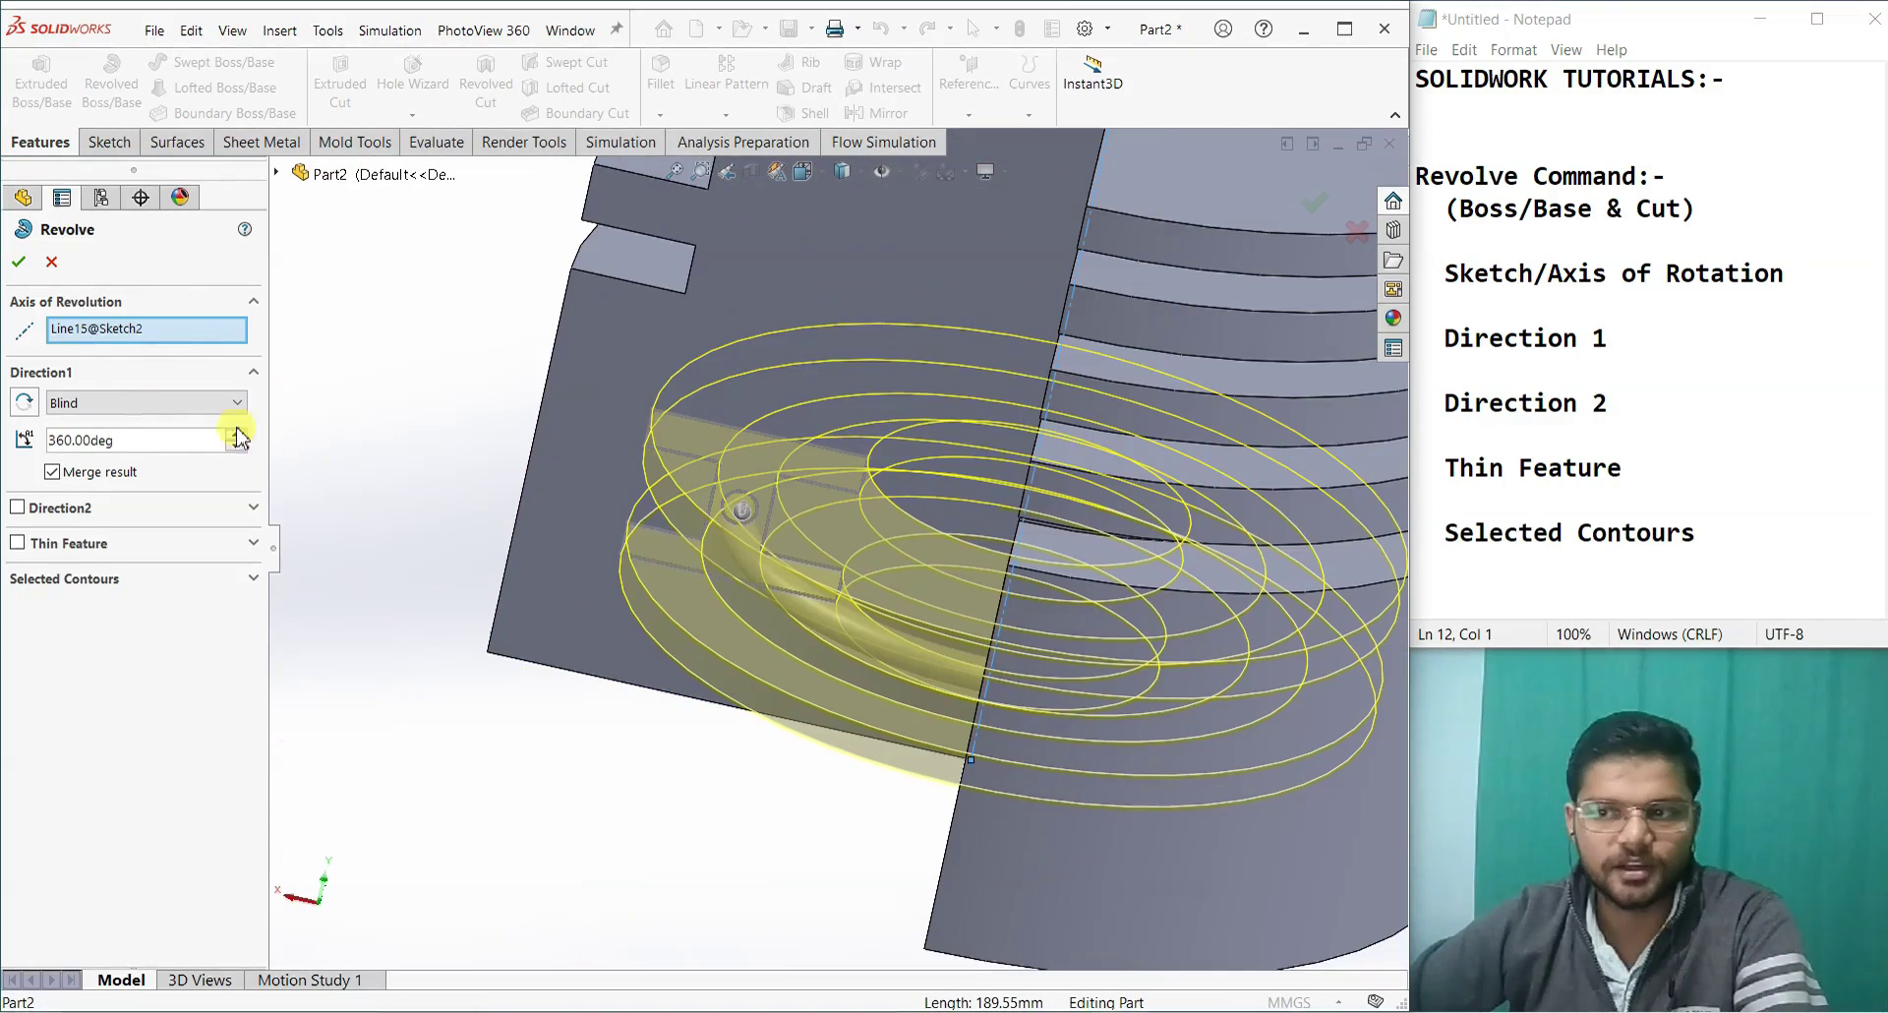
left_click(18, 261)
scroll(671, 620, "up", 3)
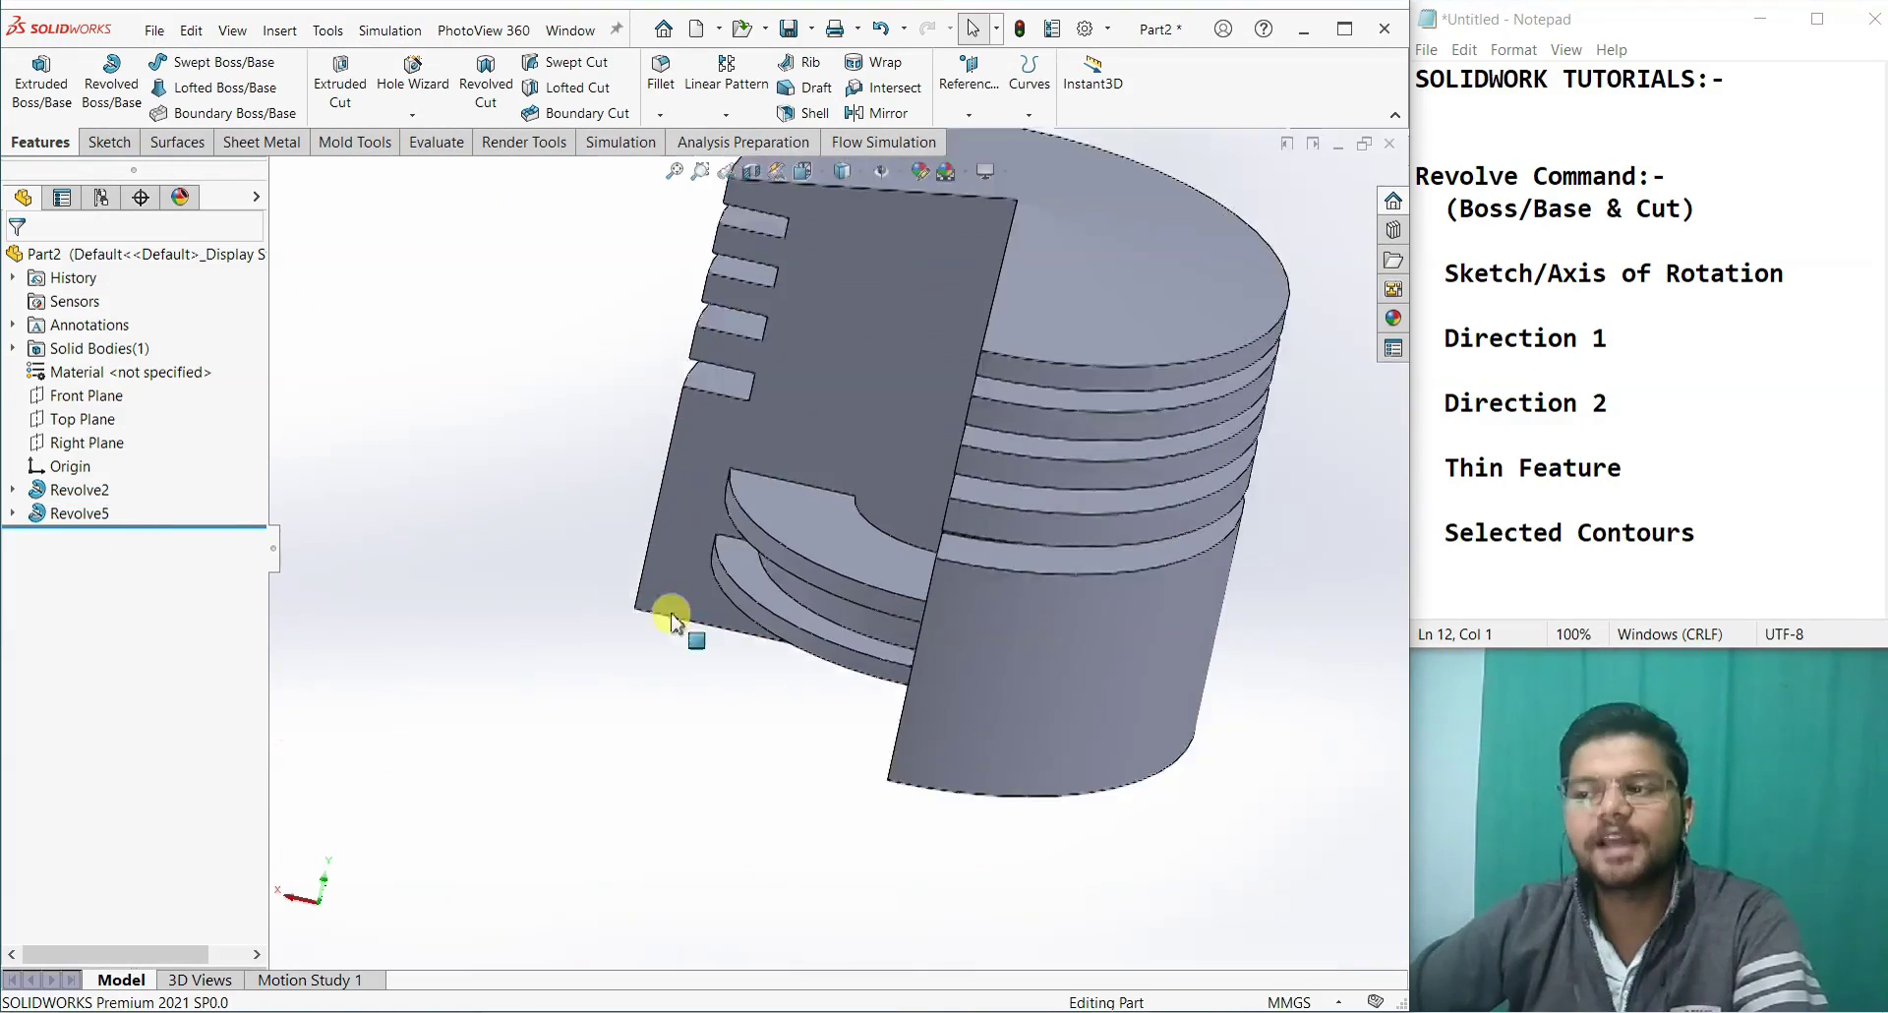
left_click(752, 171)
scroll(818, 570, "down", 3)
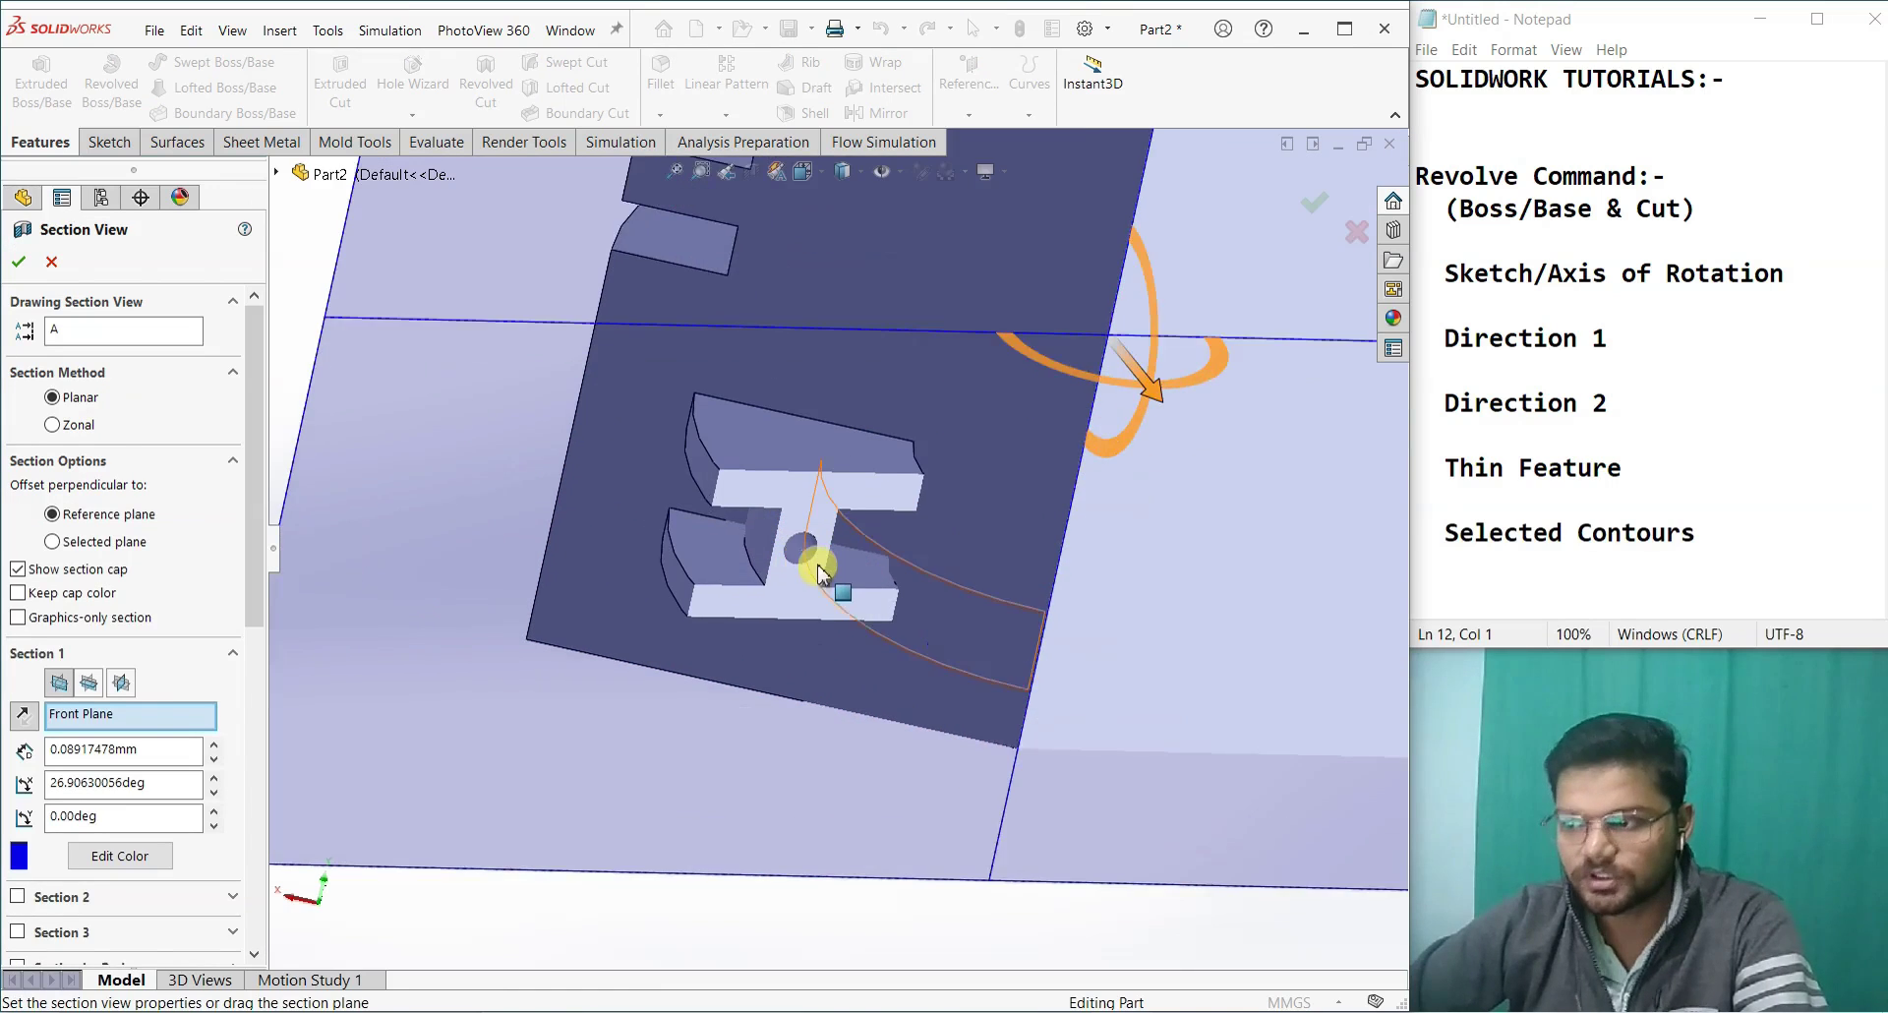
middle_click_drag(818, 570, 859, 499)
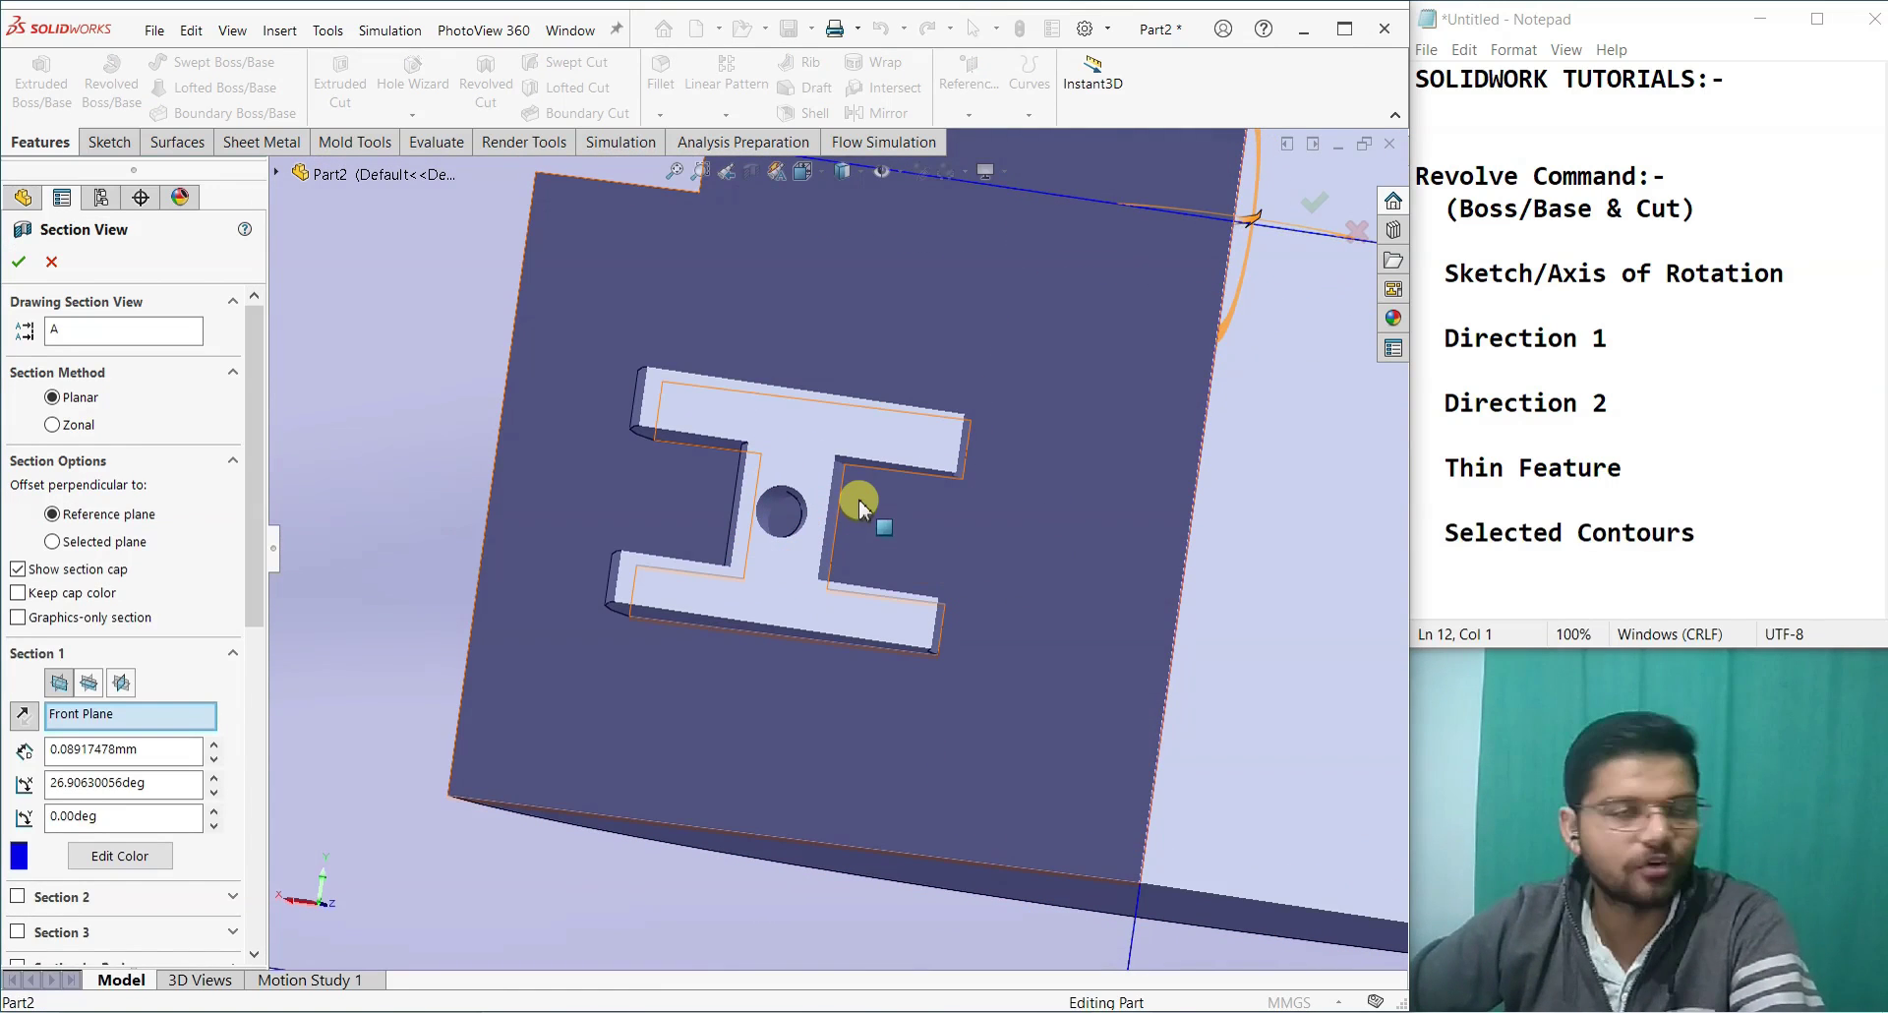
middle_click_drag(841, 528, 859, 574)
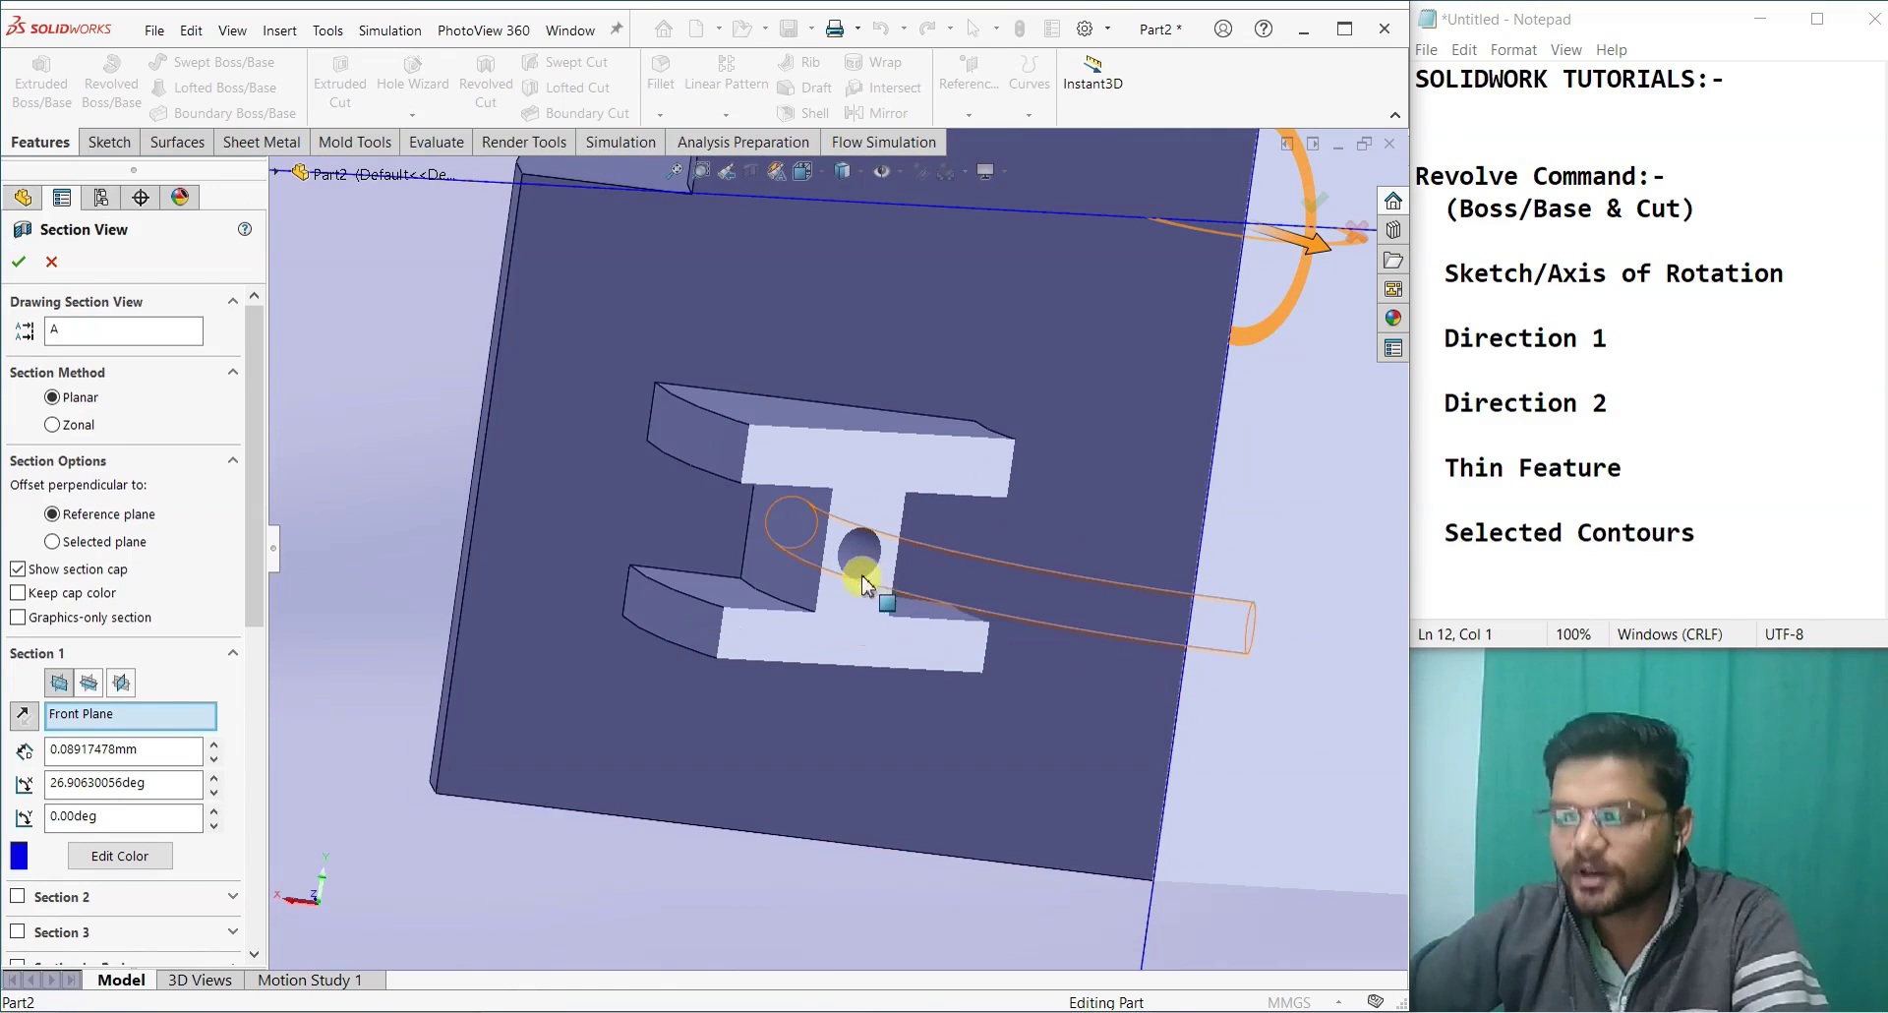
left_click(46, 262)
scroll(373, 386, "up", 2)
scroll(443, 421, "up", 2)
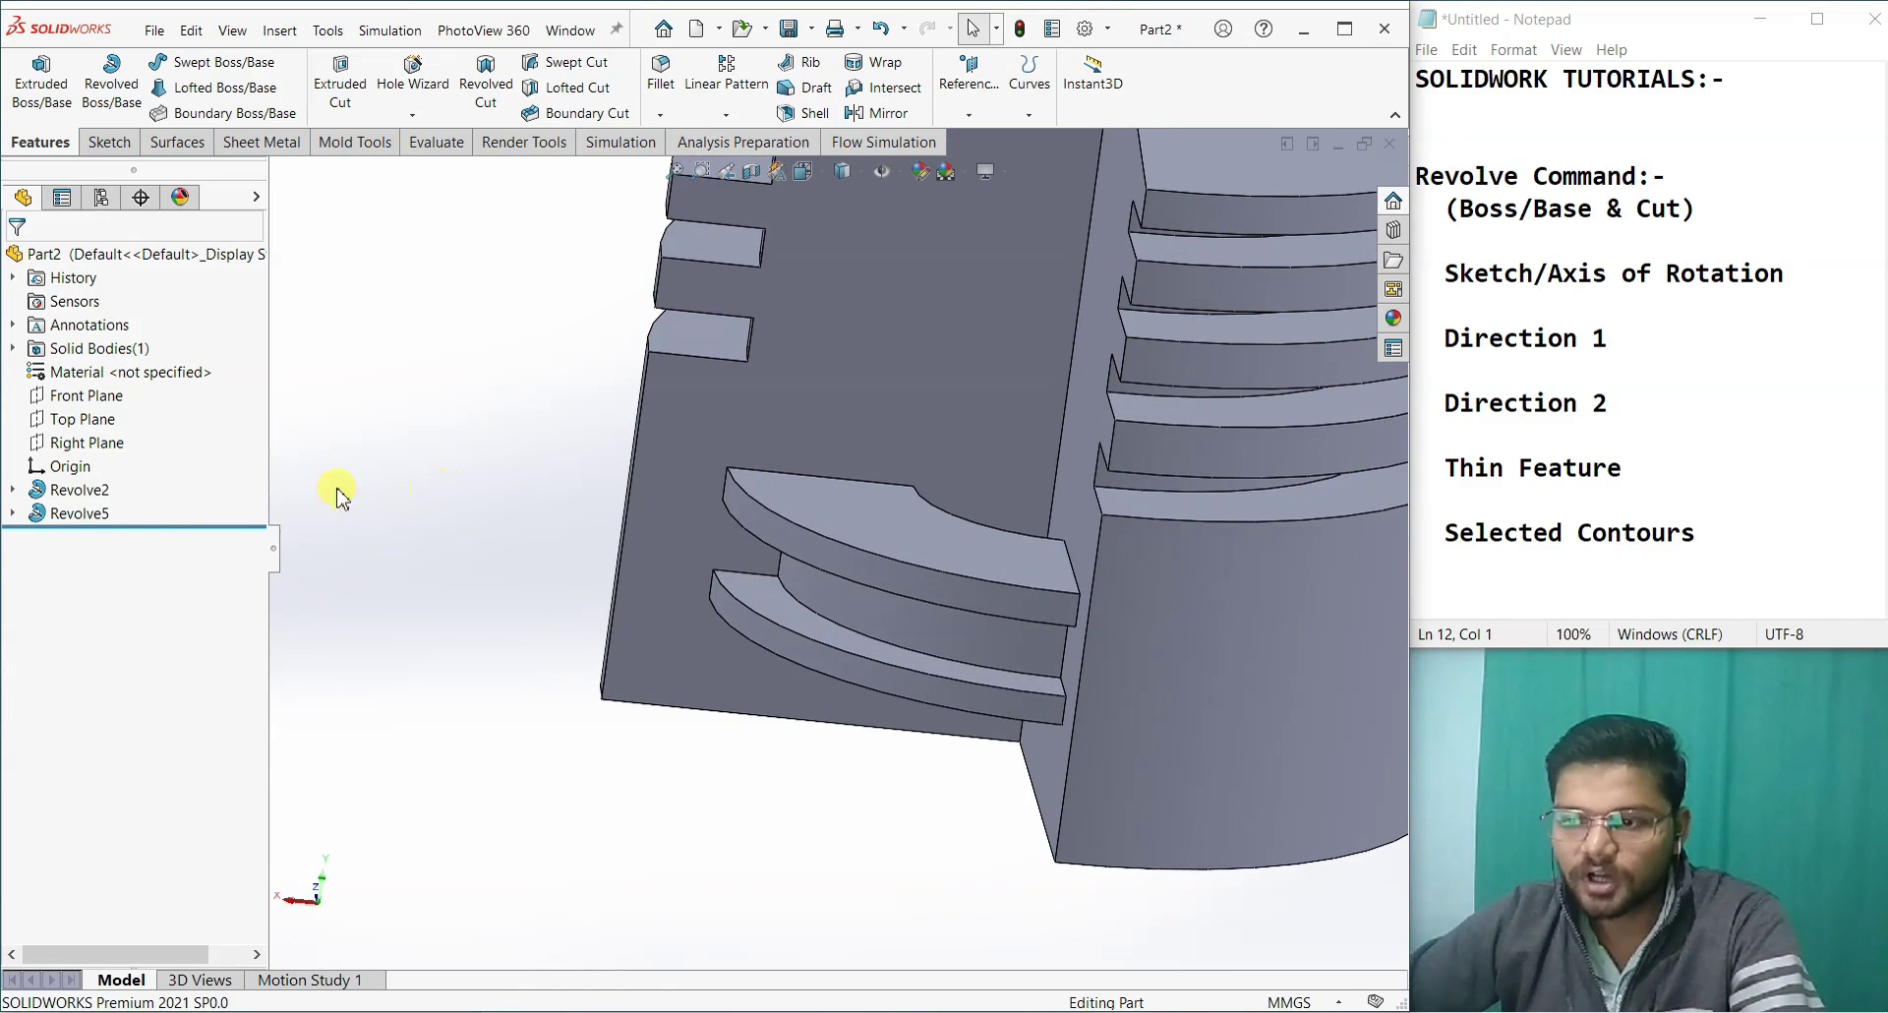
Step: Edit Revolve5 so it revolves only the small circle contour, forming a thin rod
right_click(87, 515)
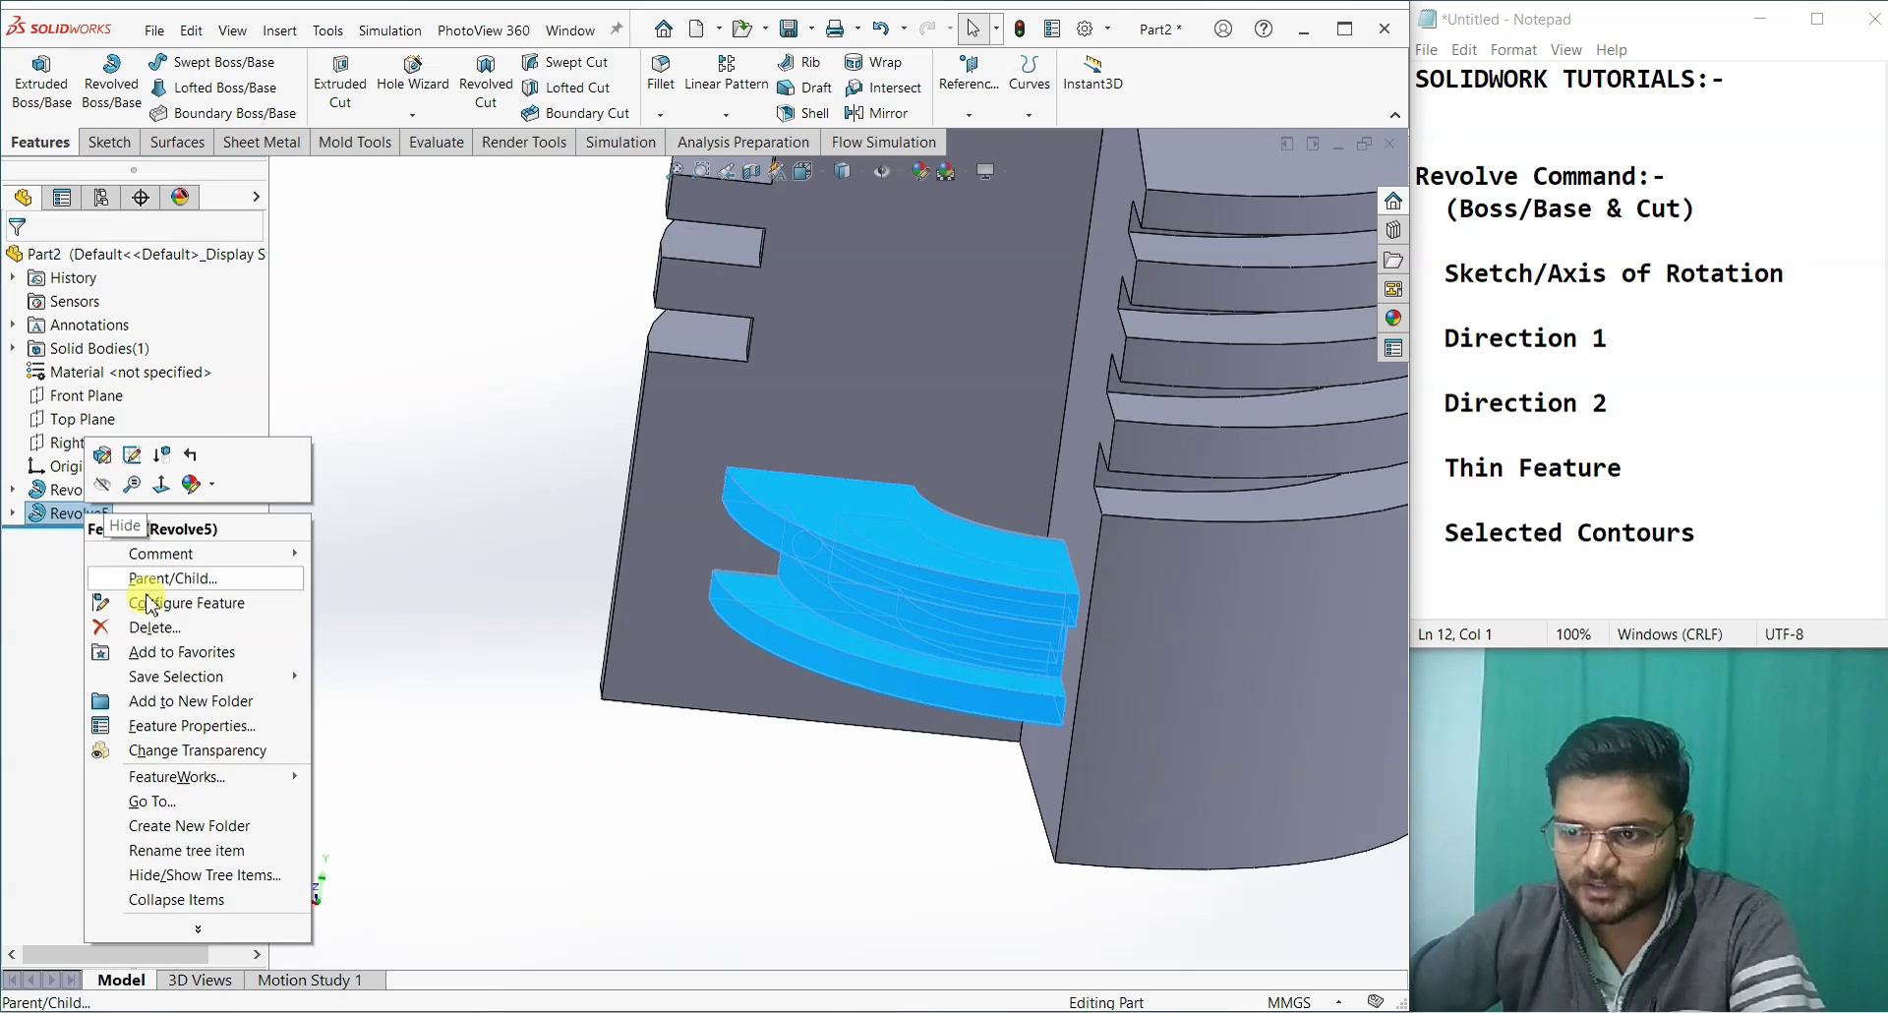
left_click(132, 455)
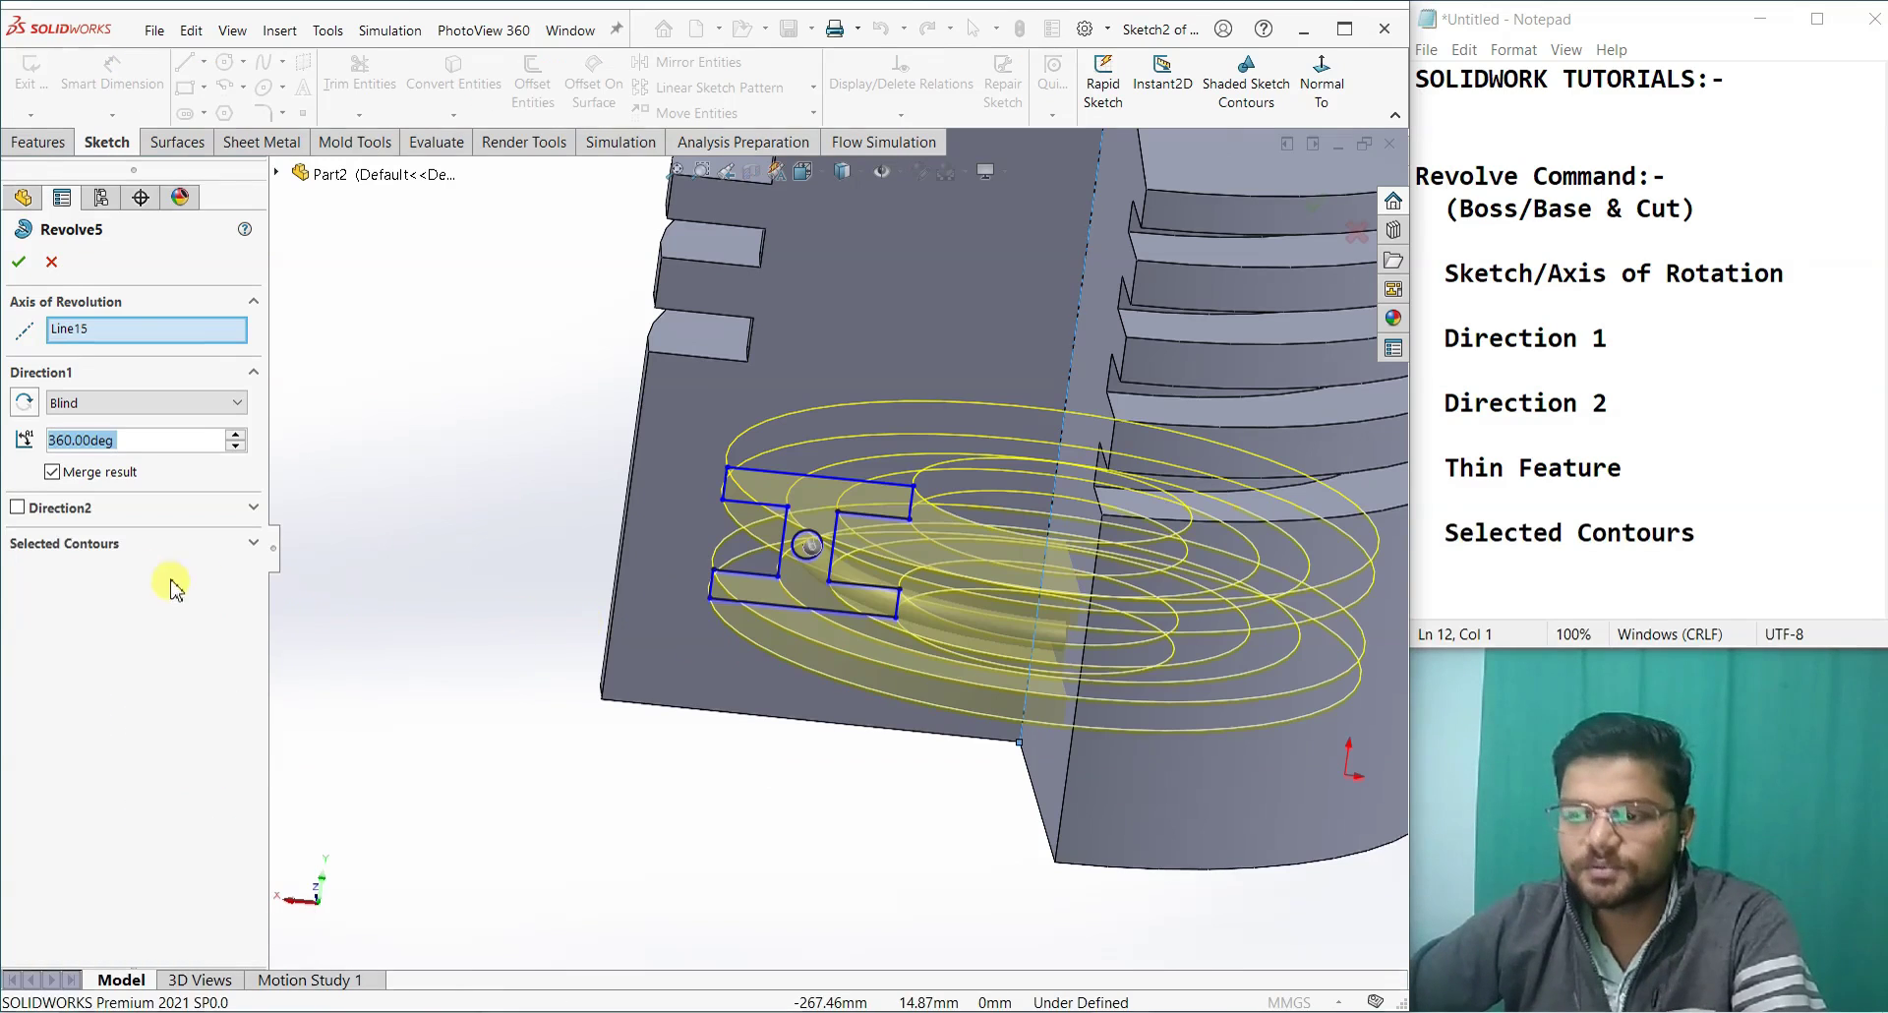
left_click(69, 543)
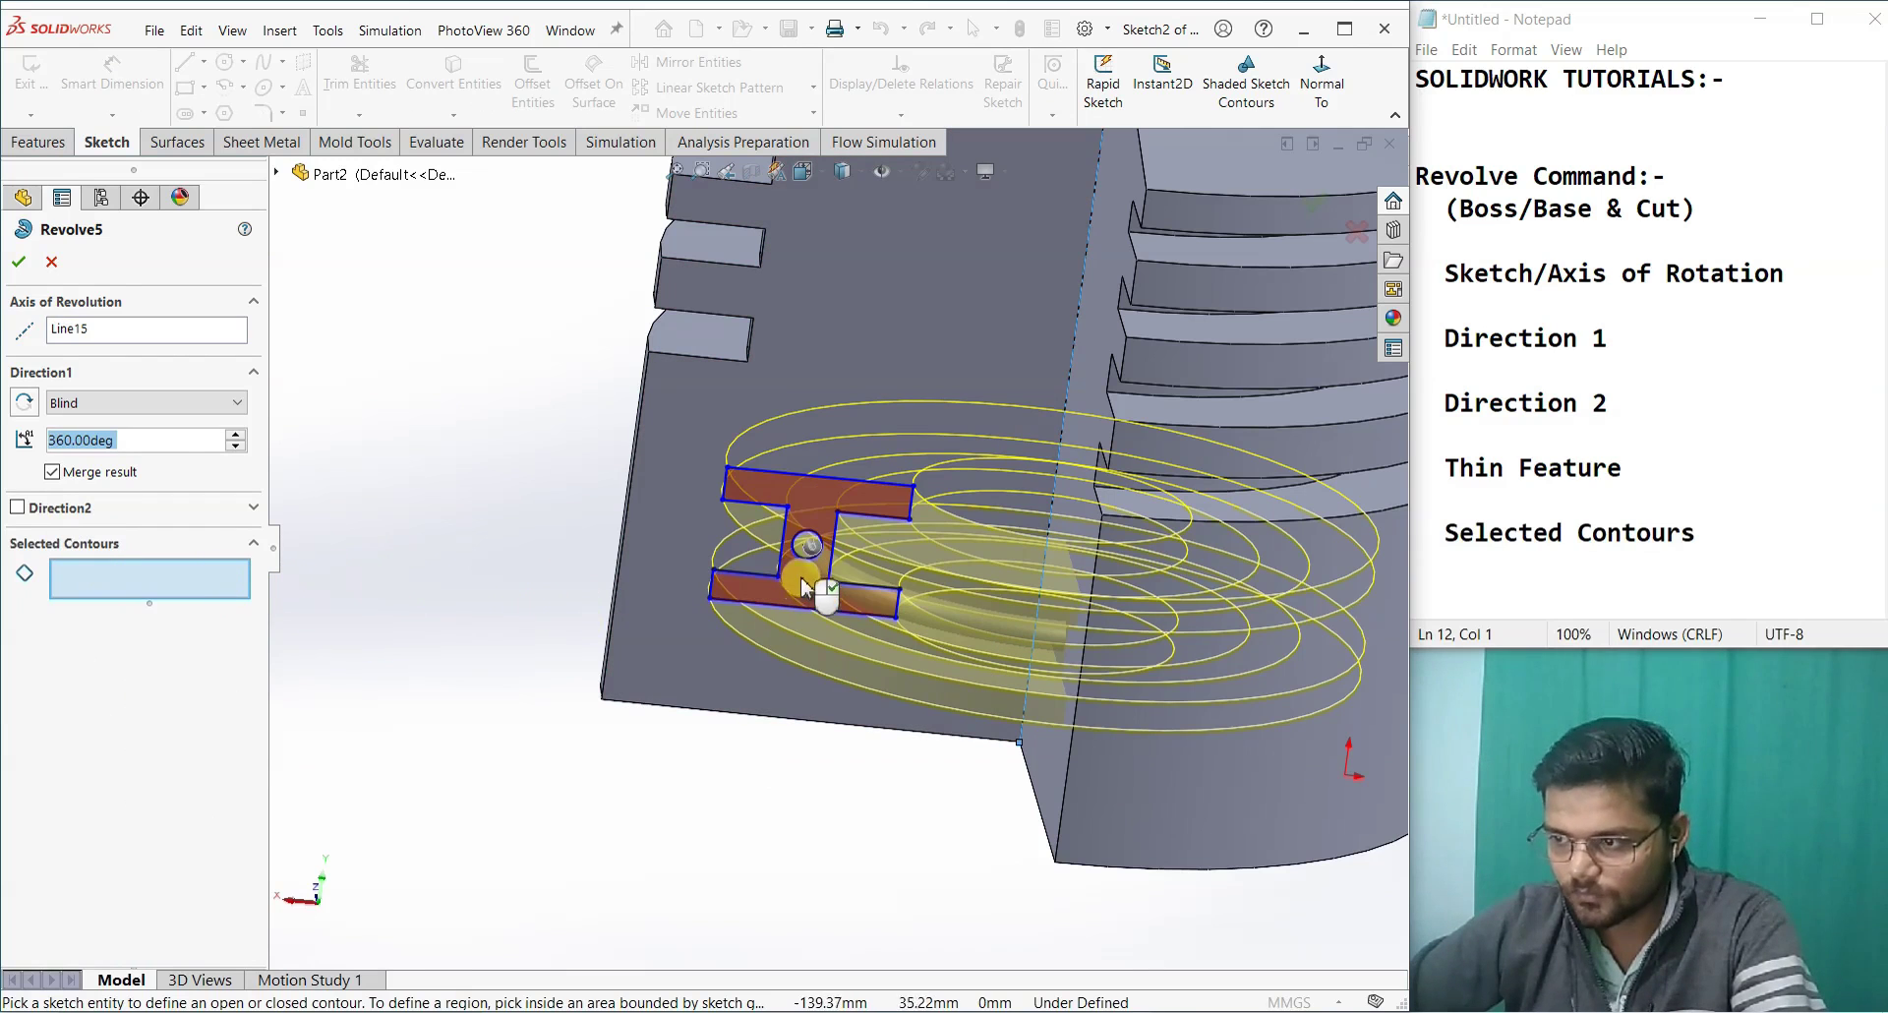
scroll(801, 576, "down", 2)
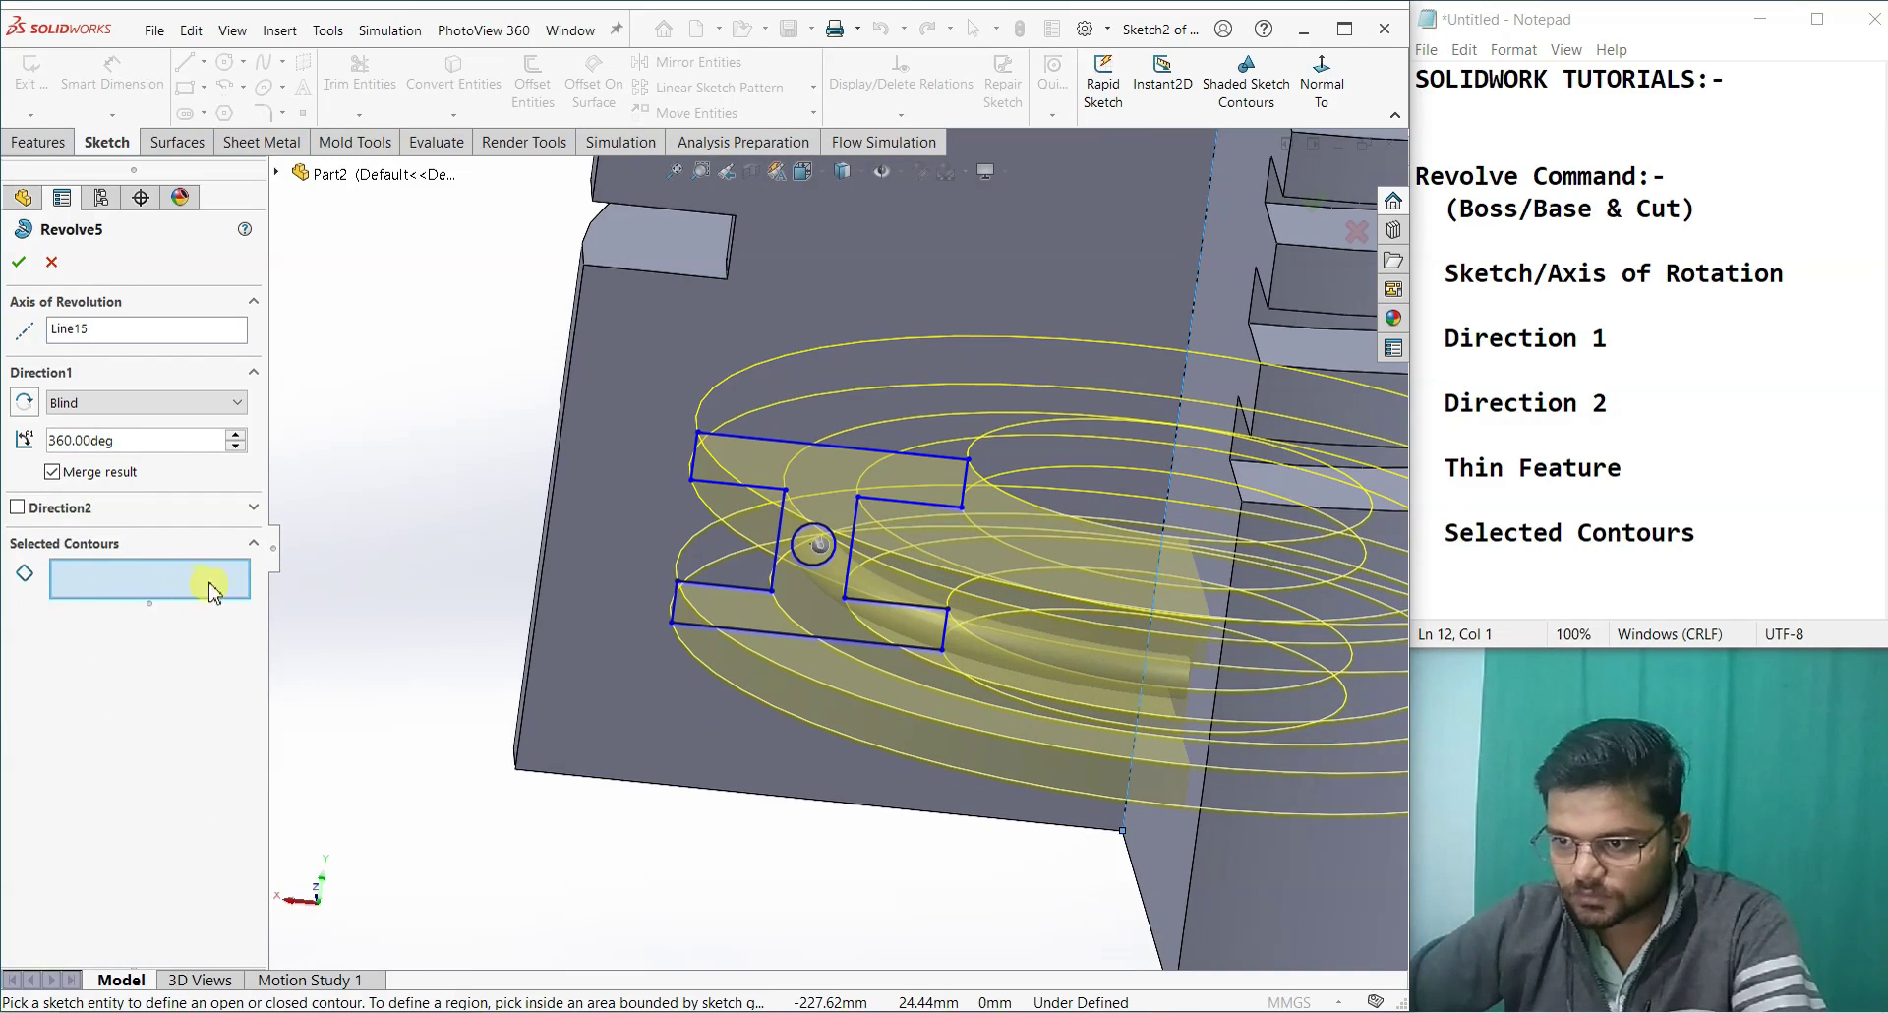
scroll(822, 566, "down", 2)
left_click(824, 679)
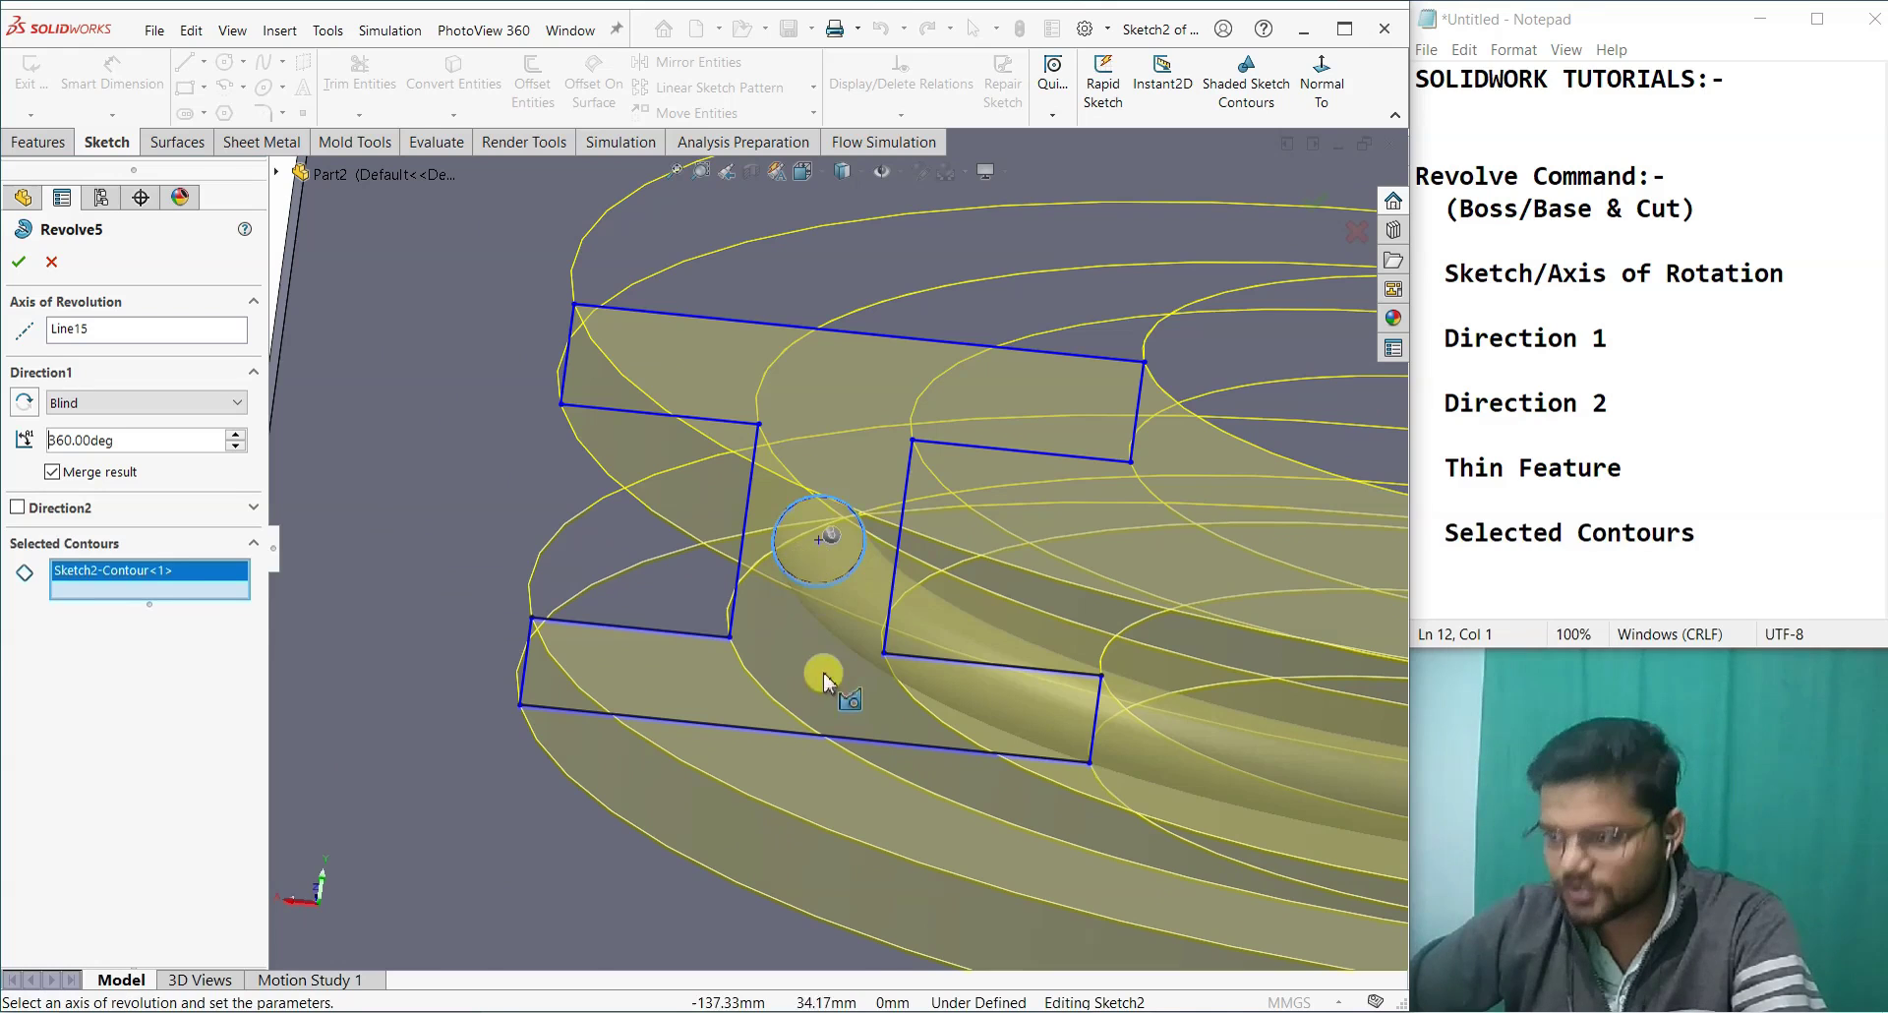
scroll(824, 679, "up", 5)
scroll(843, 696, "up", 2)
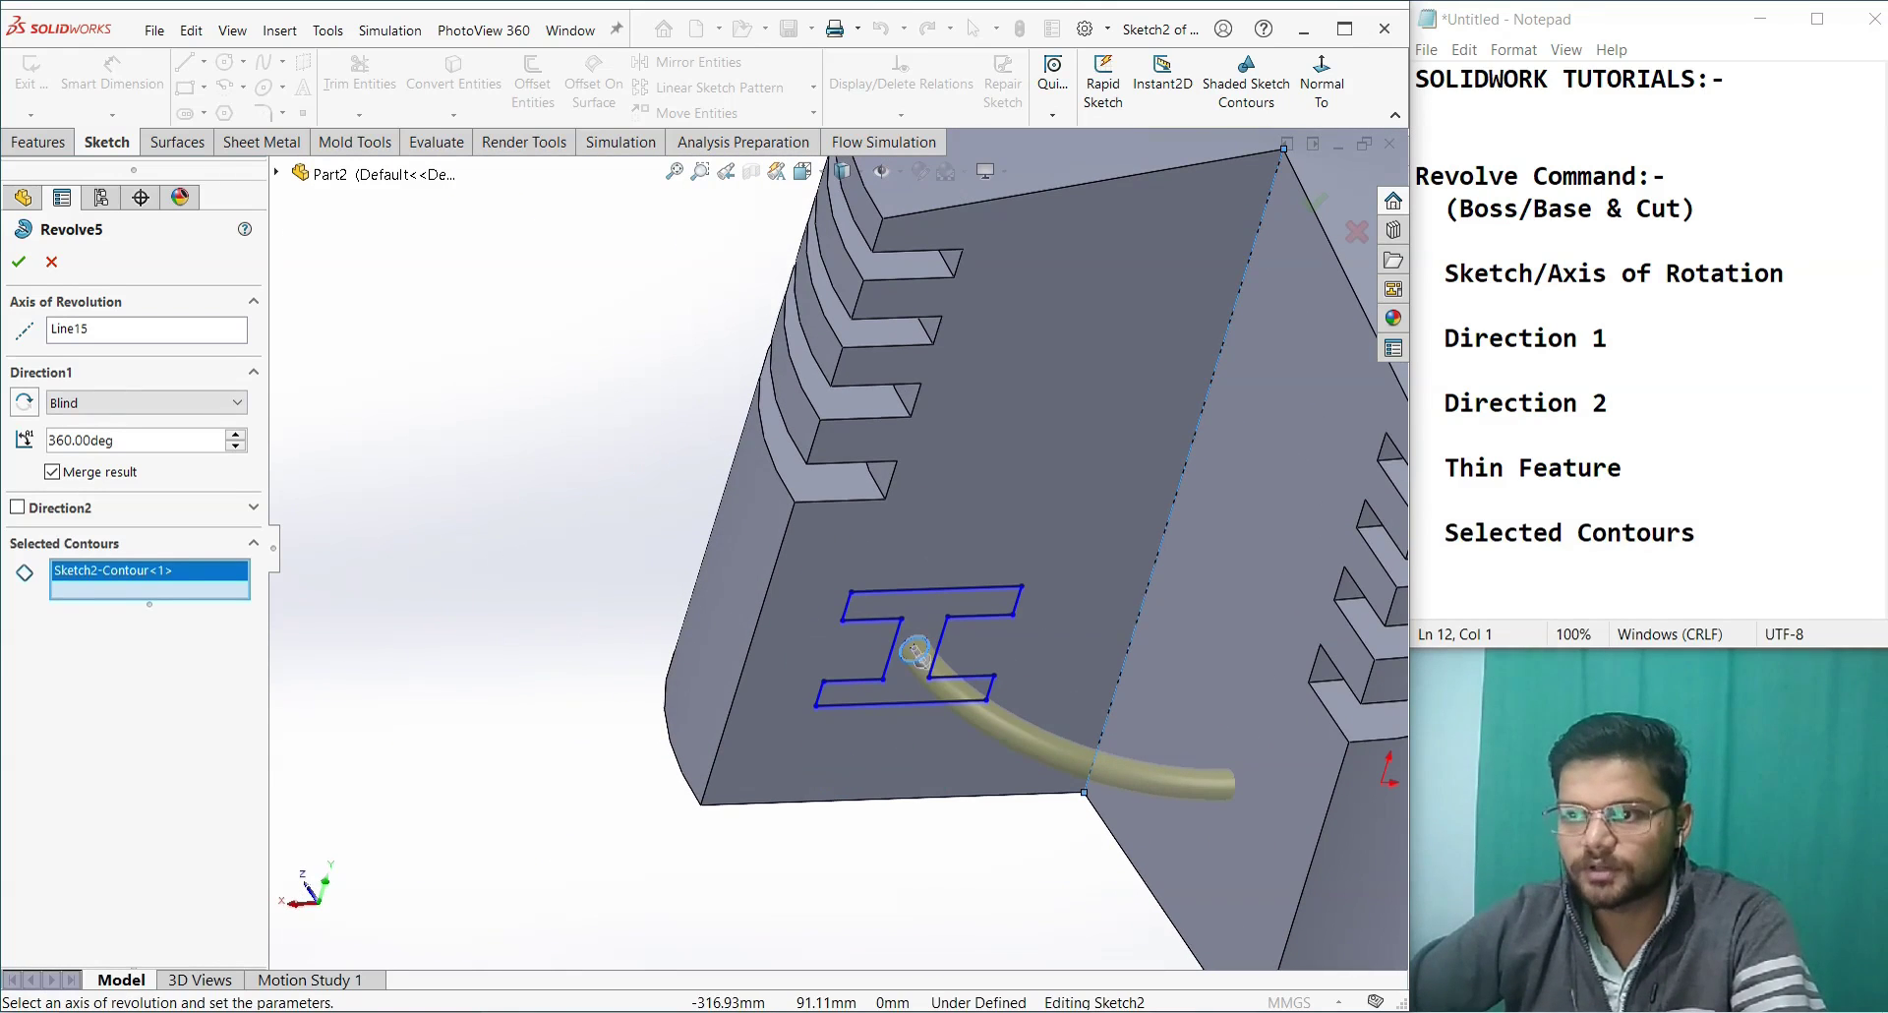
left_click(18, 260)
middle_click_drag(581, 635, 492, 528)
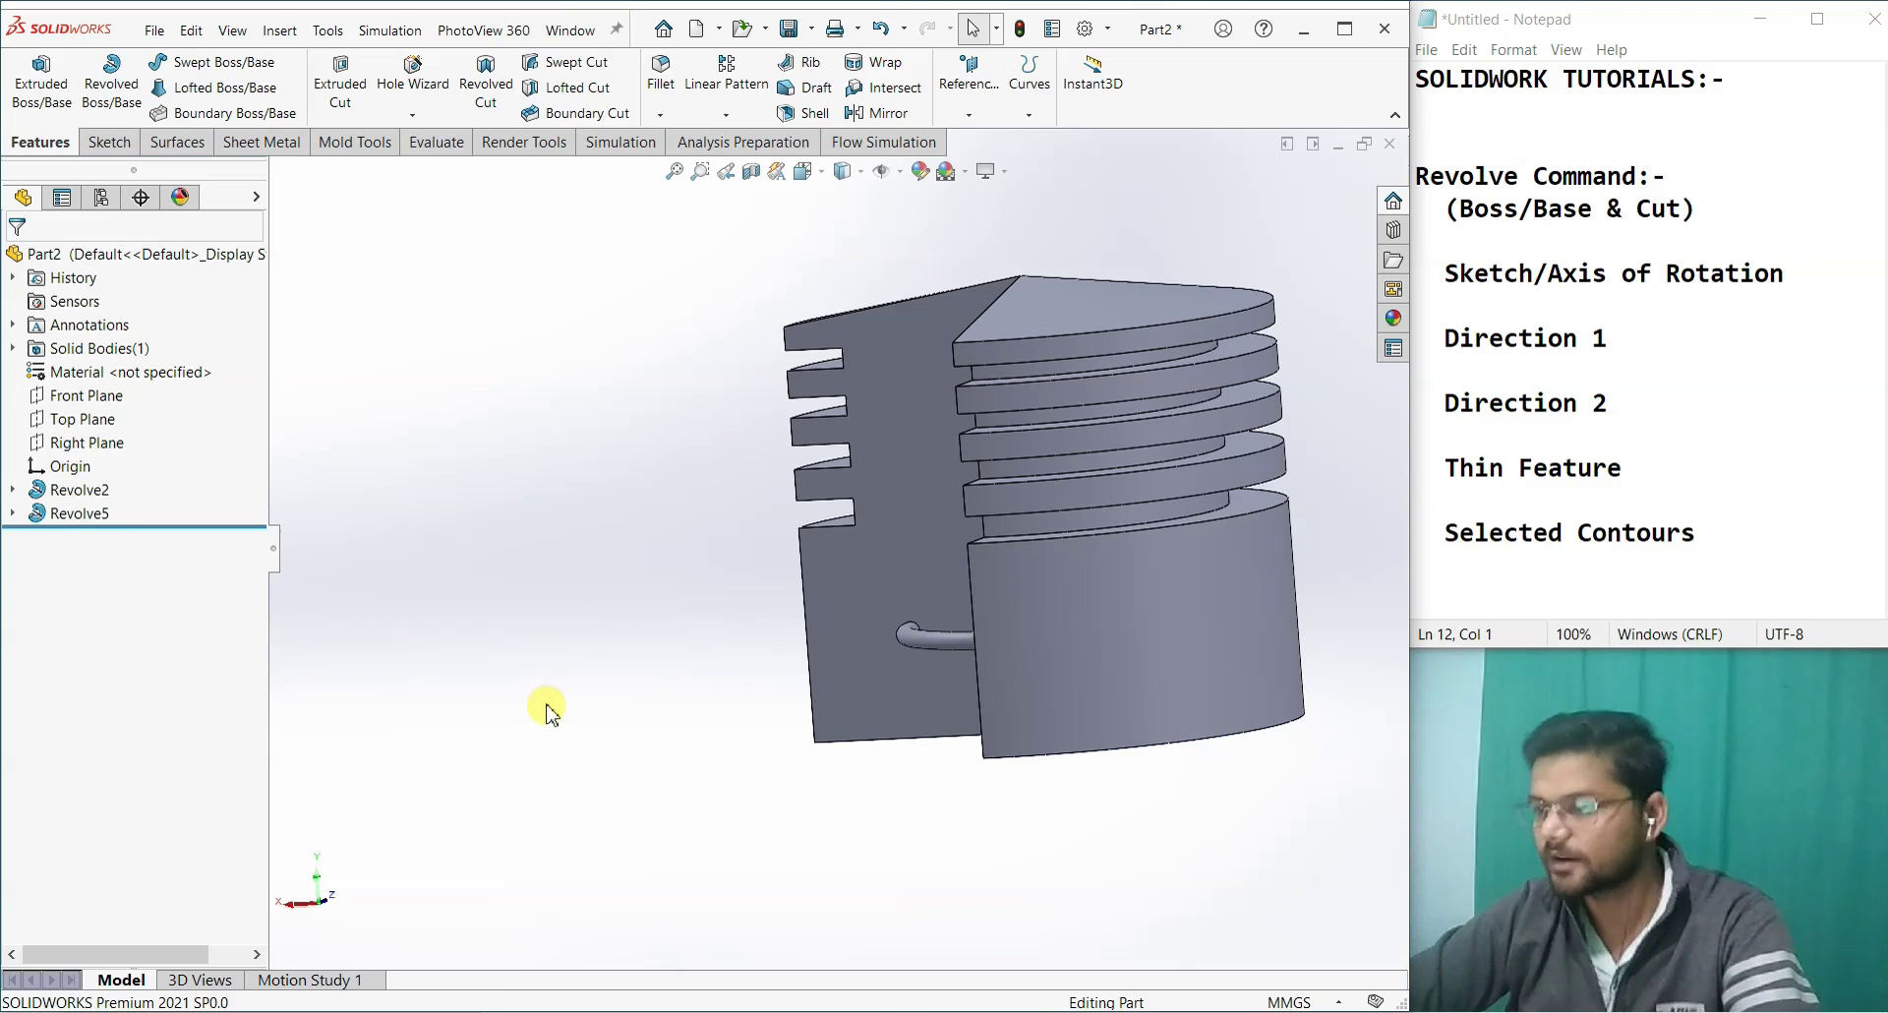
Step: Delete the Revolve5 feature
right_click(74, 514)
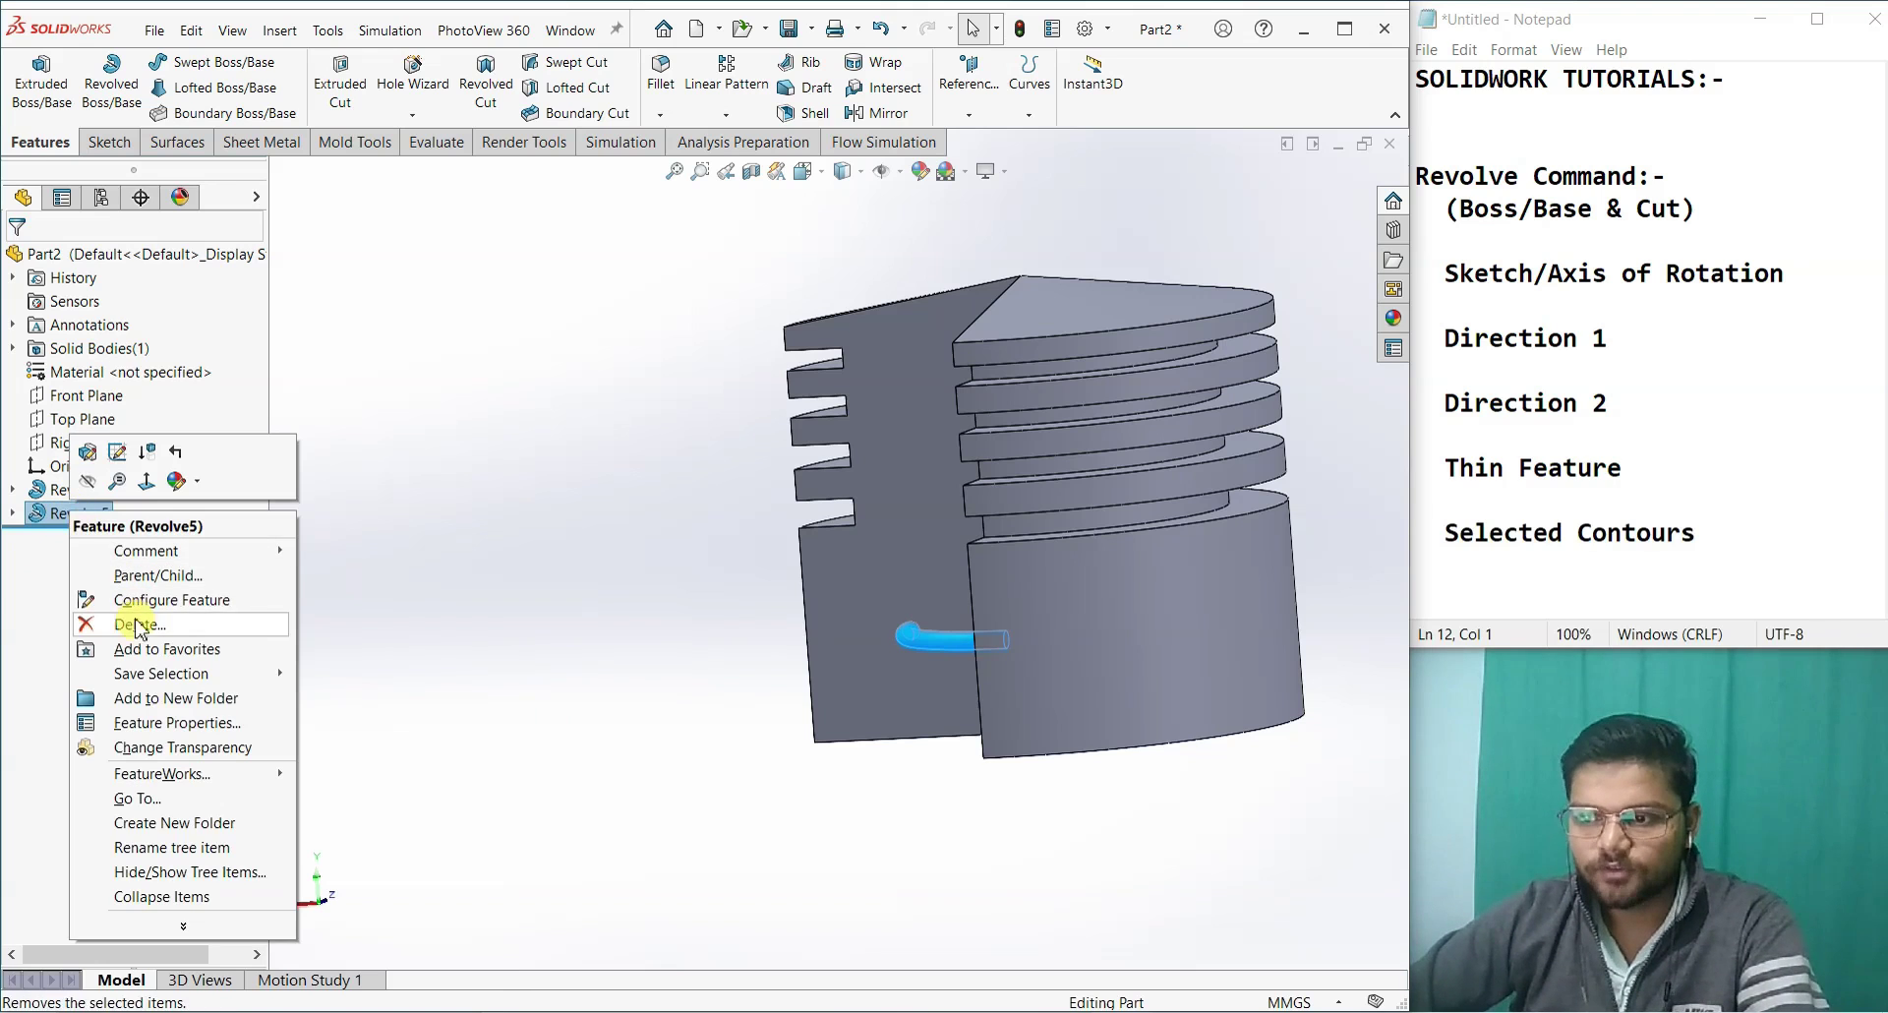
left_click(126, 624)
left_click(1082, 390)
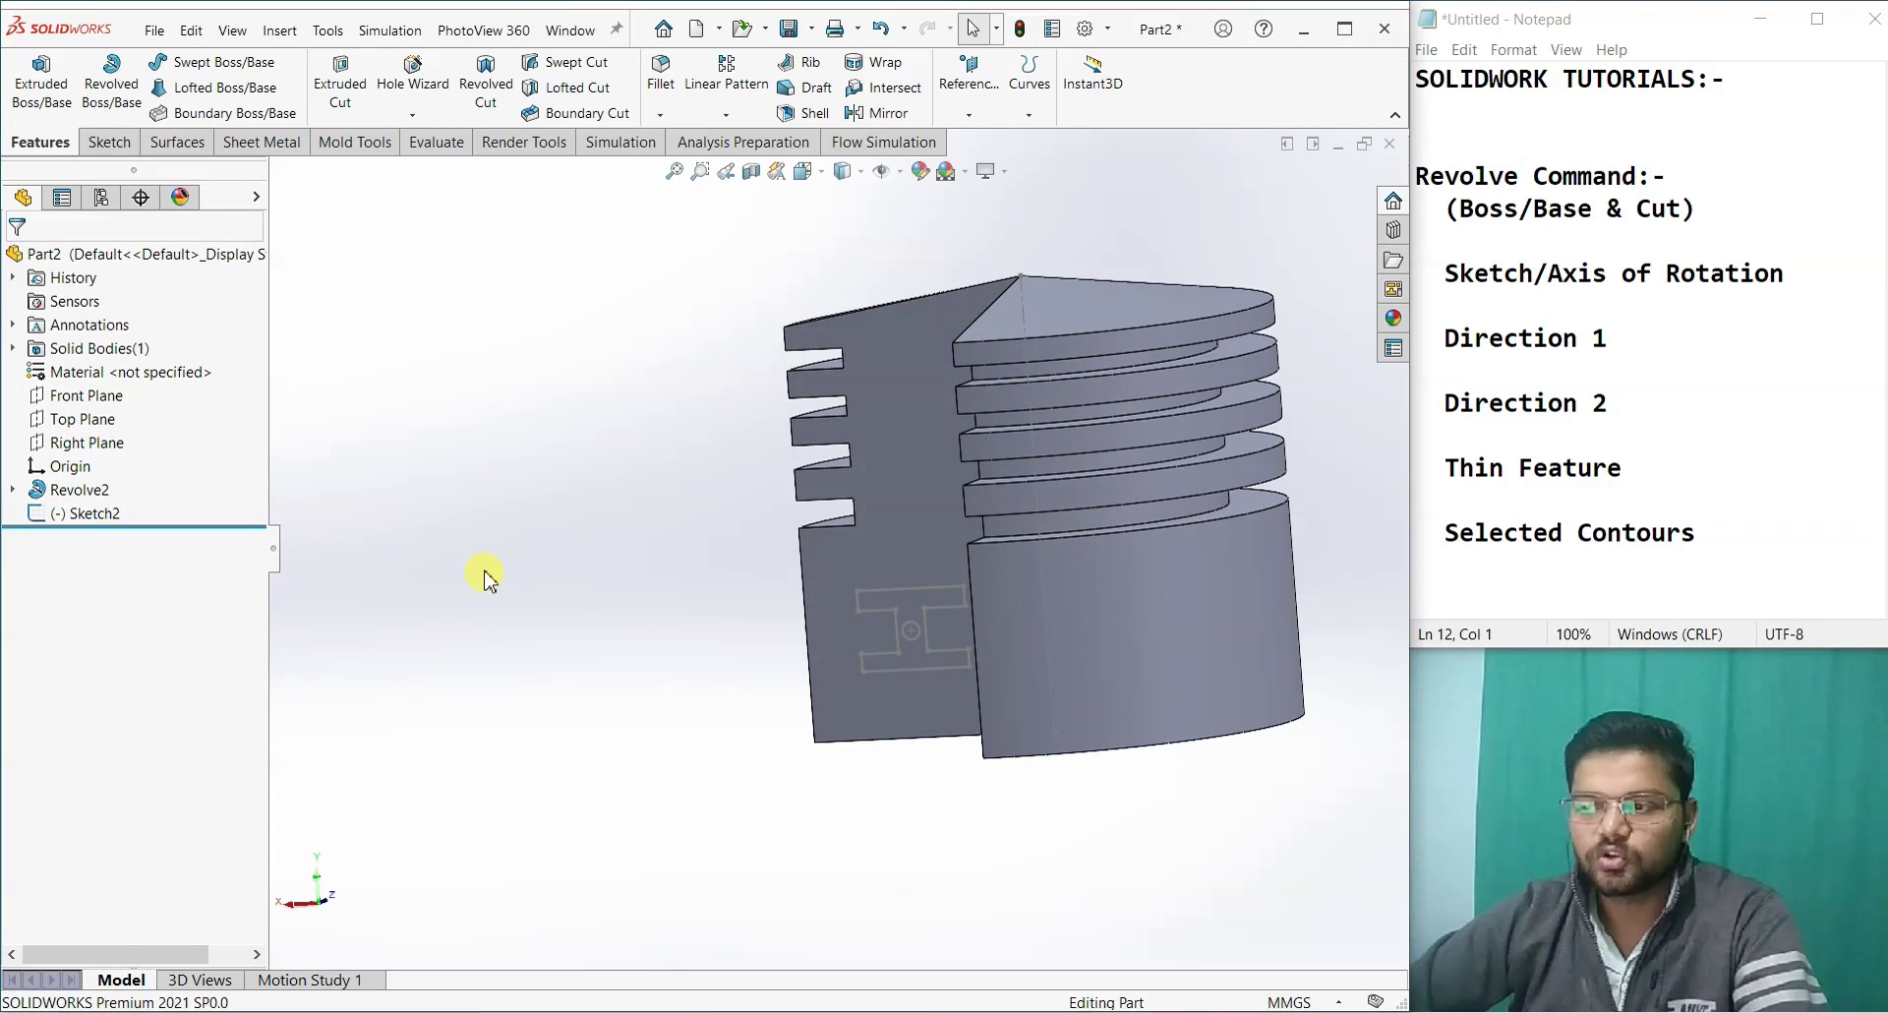
Step: Remove the small circle from Sketch2 and exit the sketch
right_click(71, 521)
left_click(77, 456)
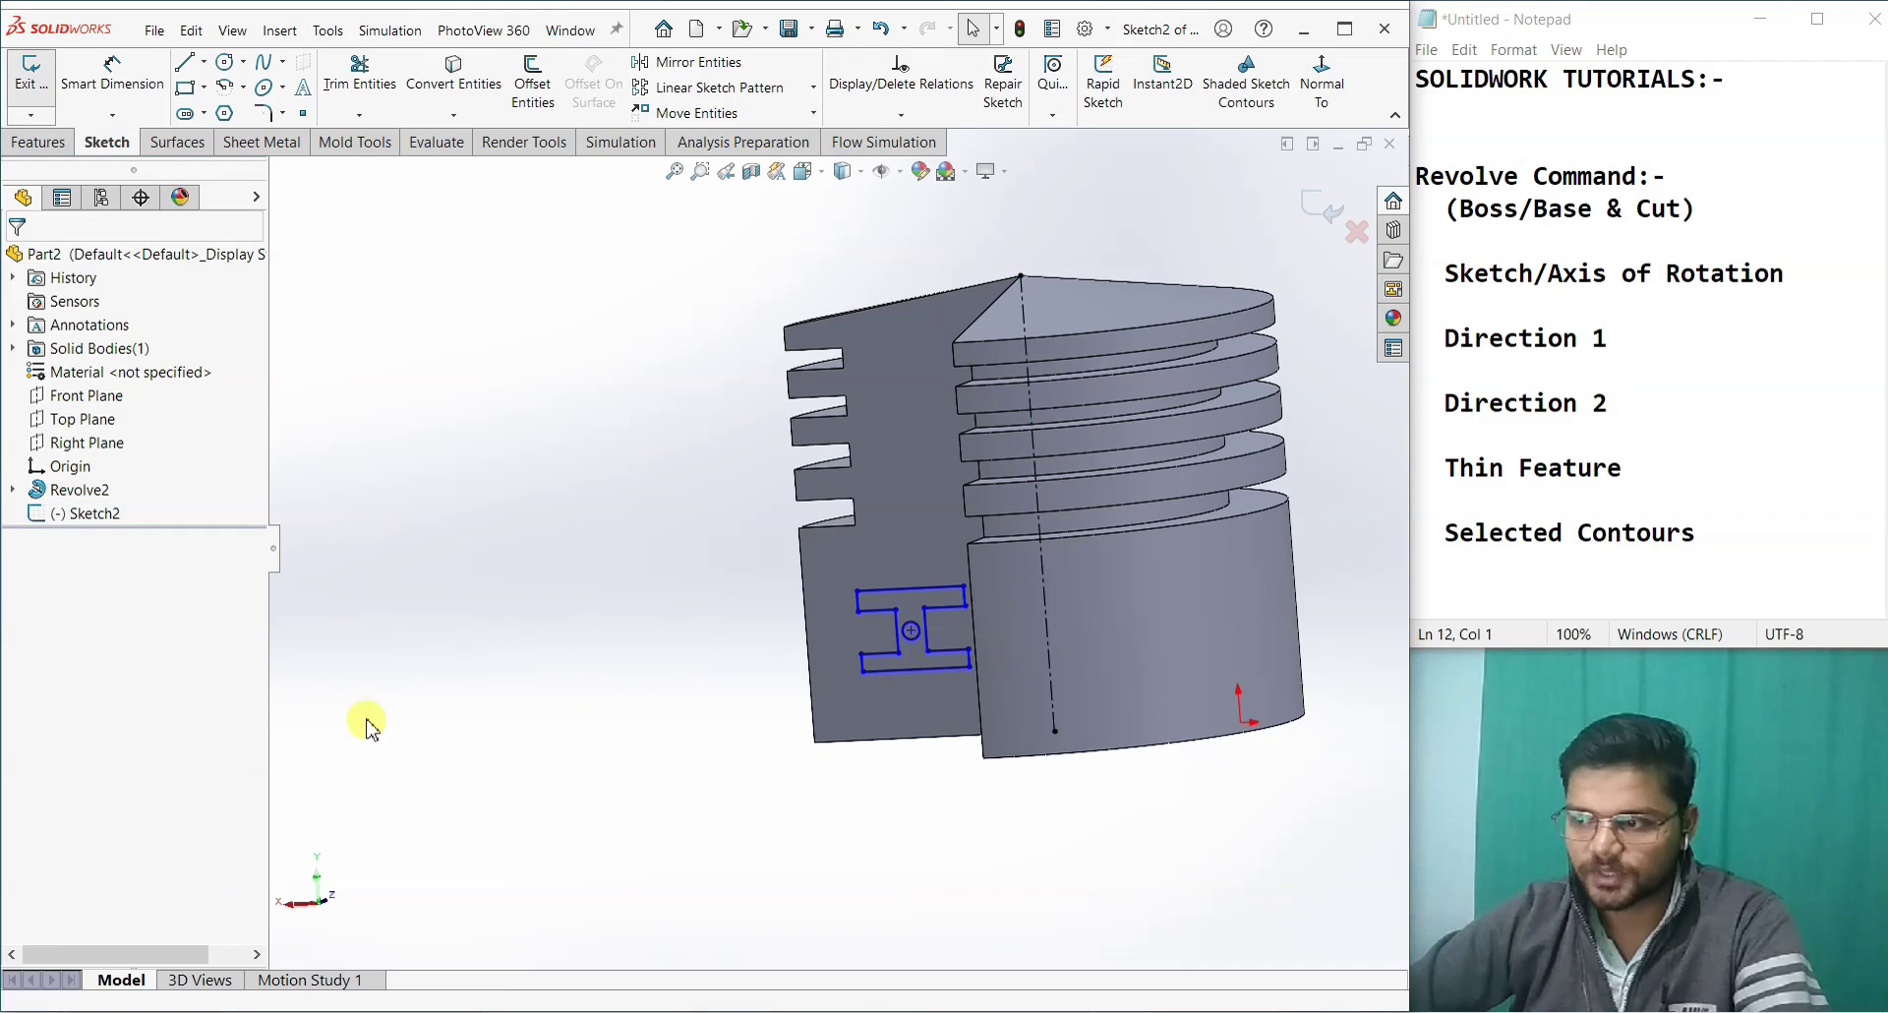
left_click(912, 637)
key("Delete")
key("ctrl+b")
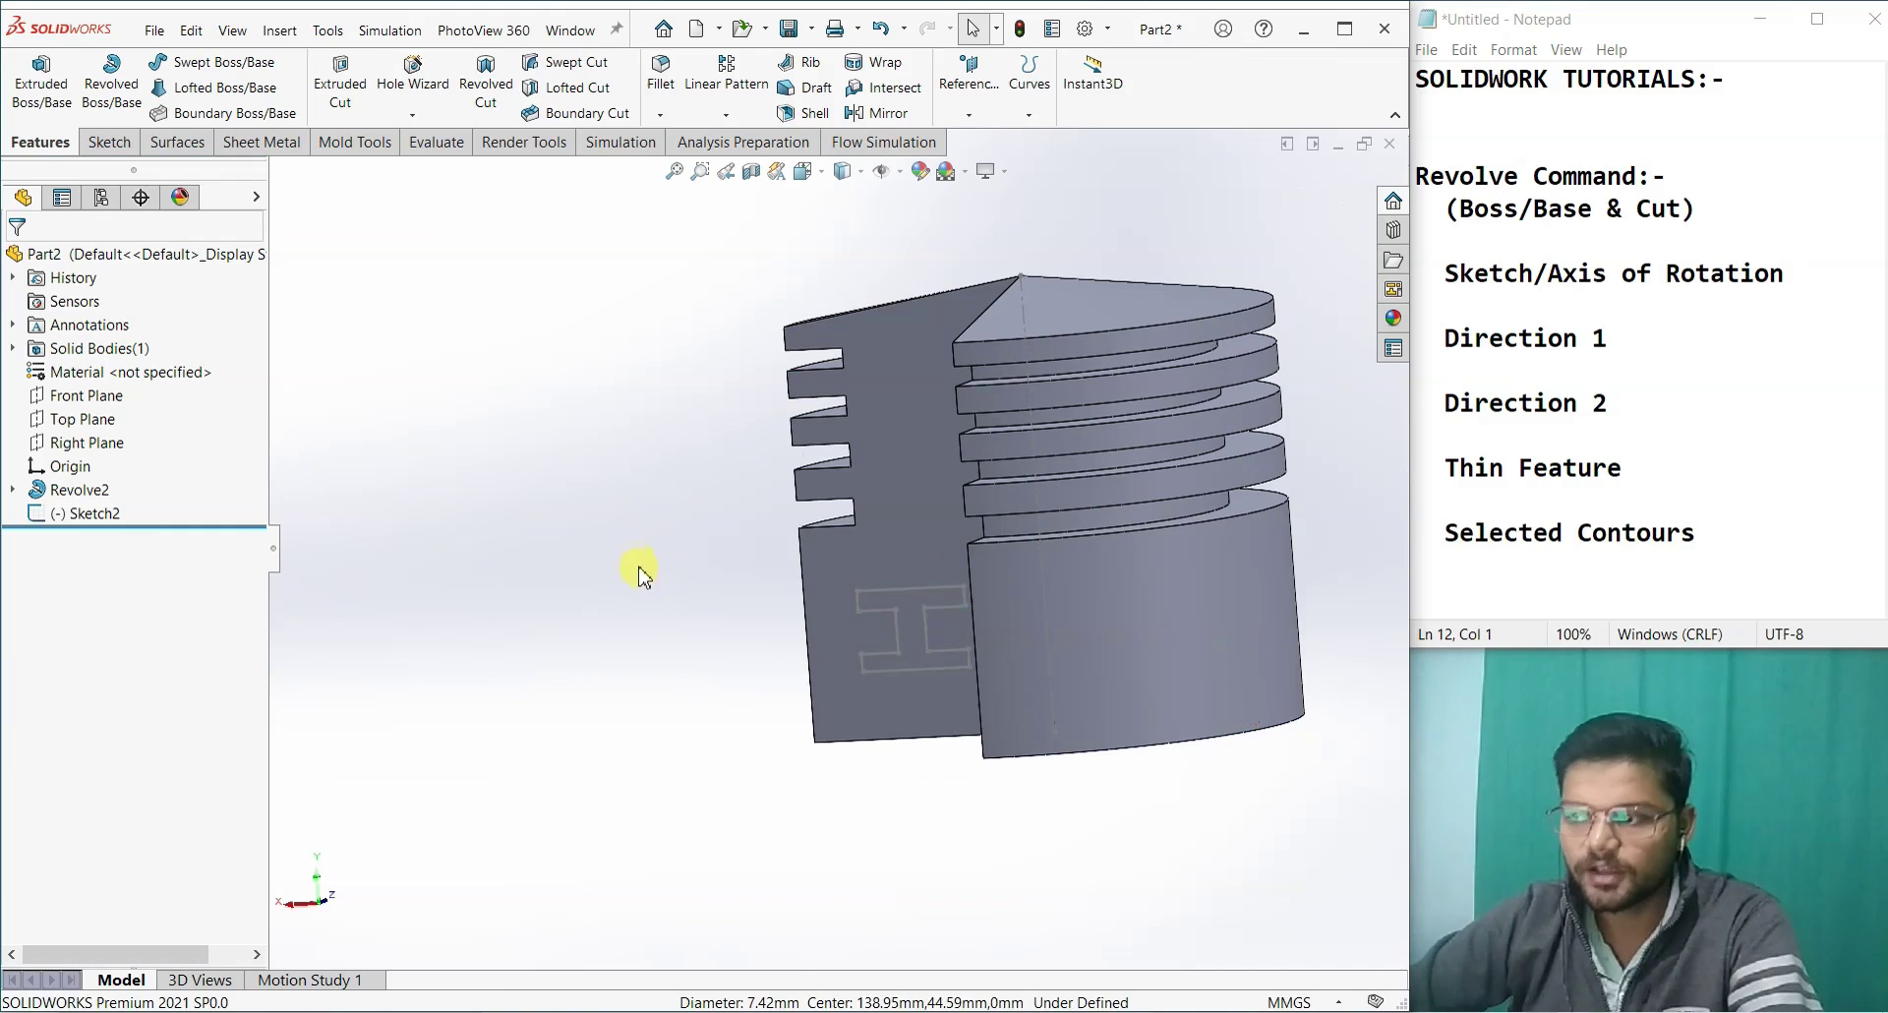
left_click(487, 88)
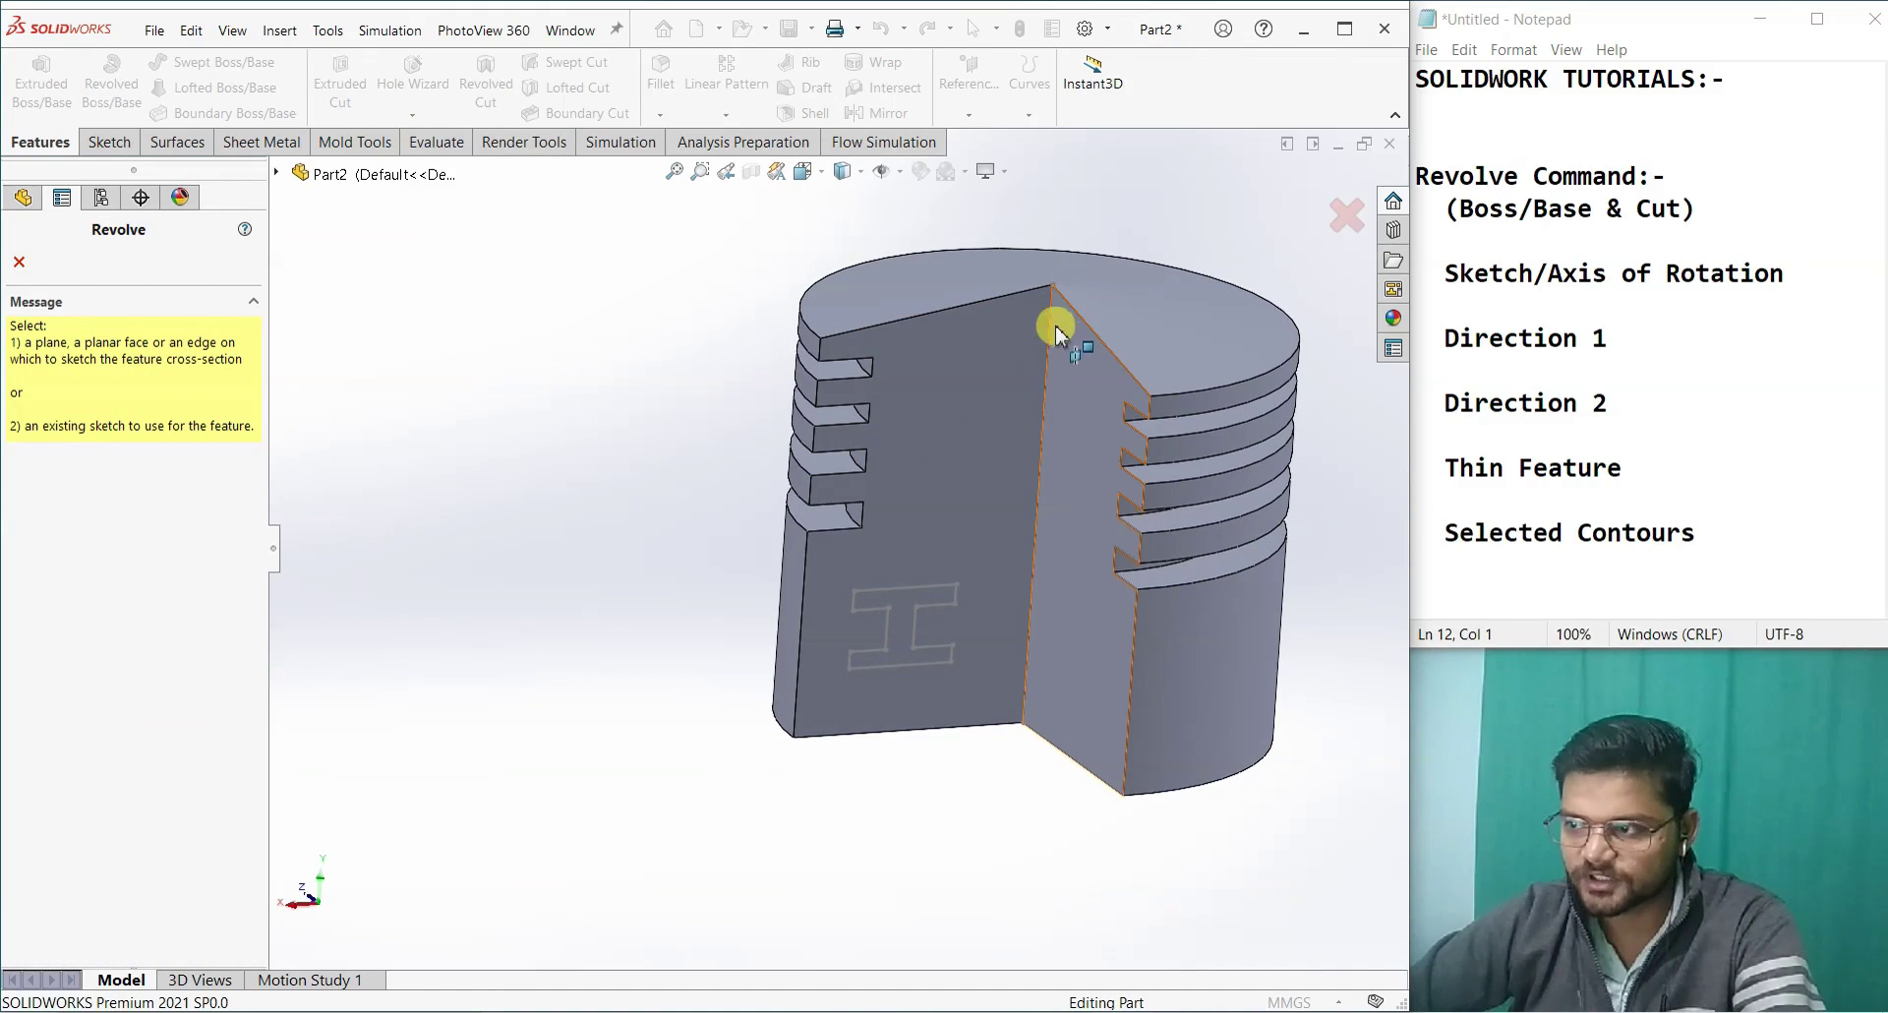
Step: Cut-revolve Sketch2 Blind 360° to carve an I-shaped groove as Cut-Revolve1
left_click(875, 590)
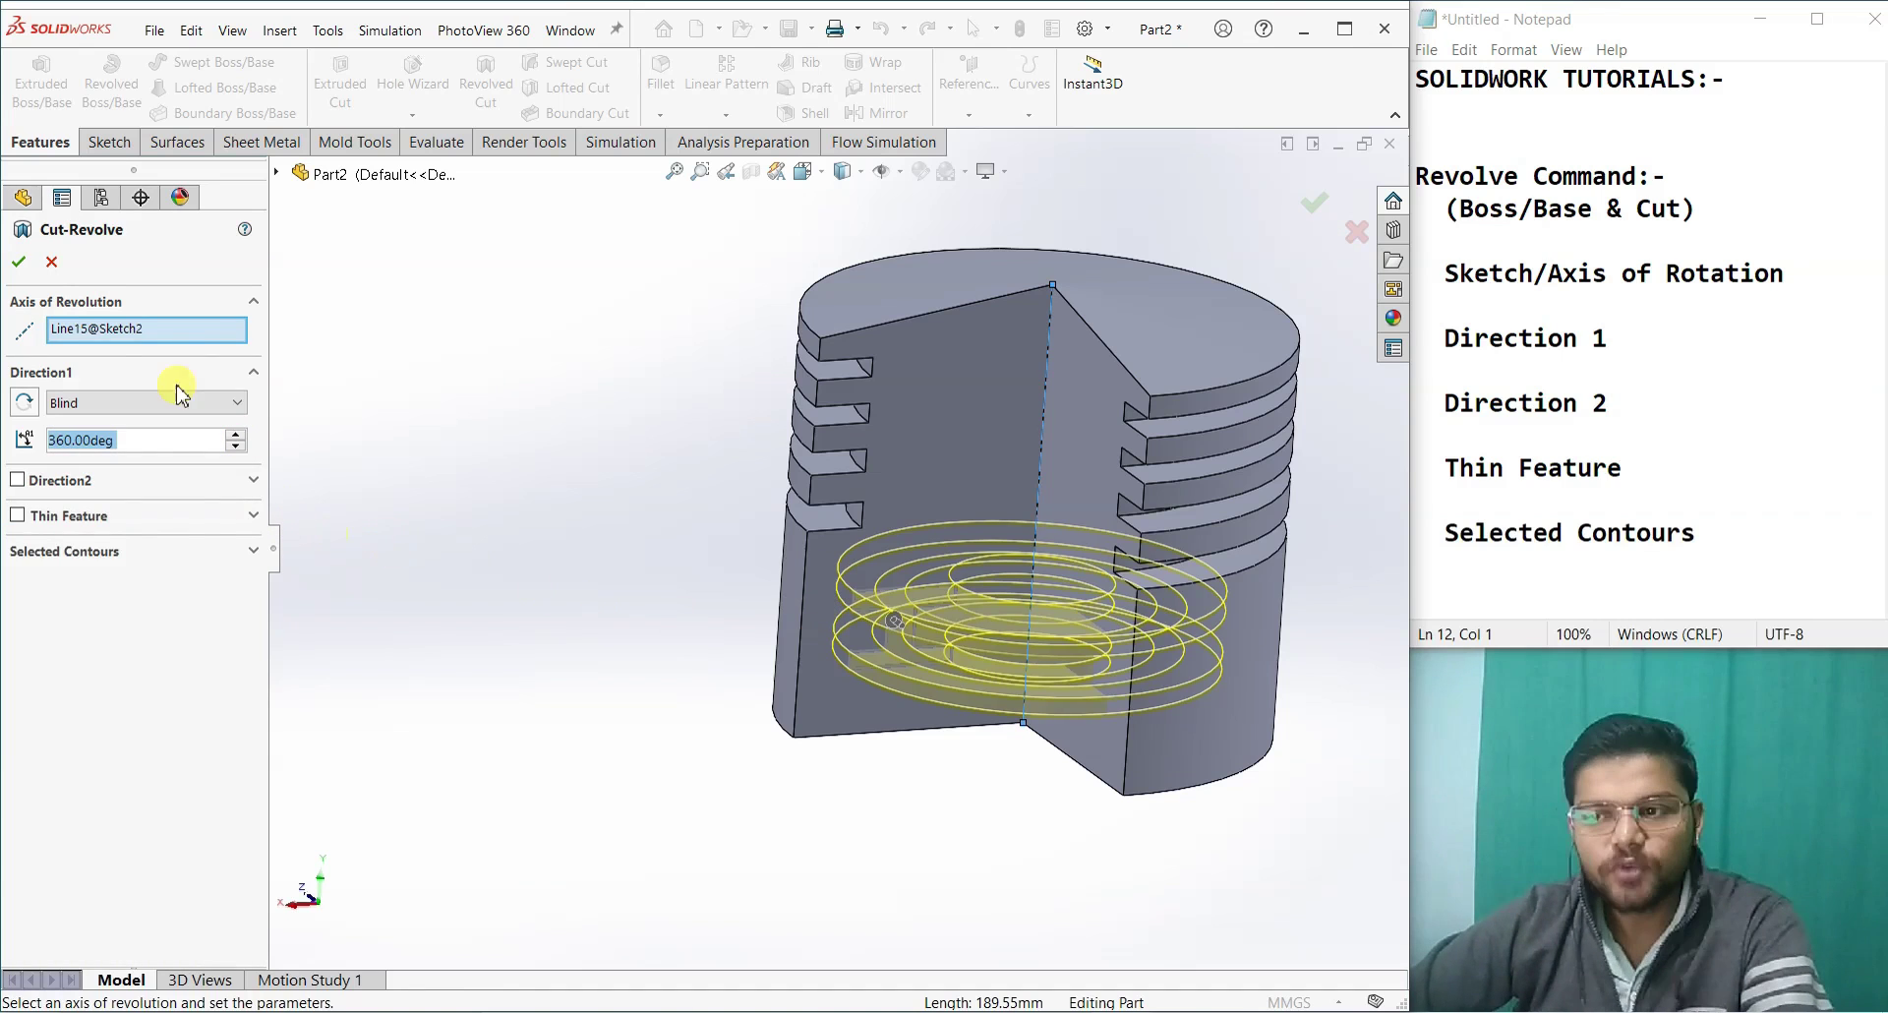
left_click(94, 402)
left_click(637, 620)
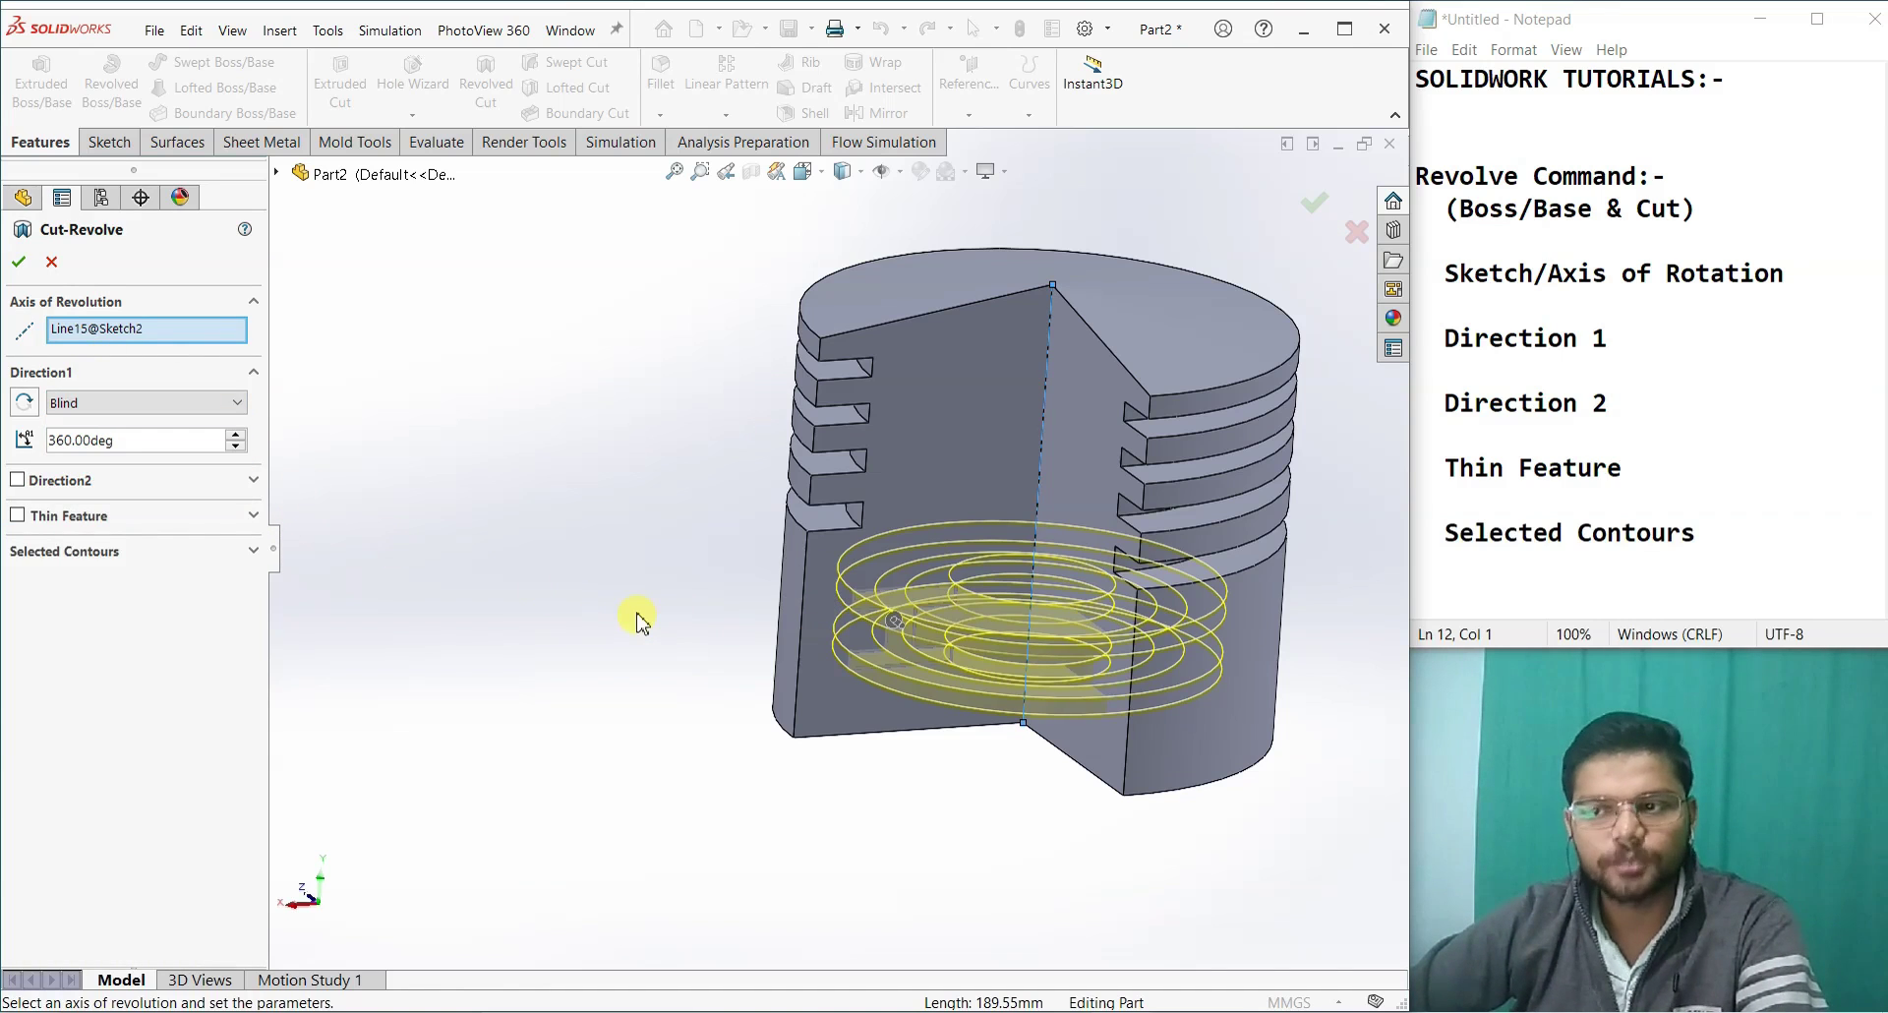
middle_click_drag(638, 600, 307, 479)
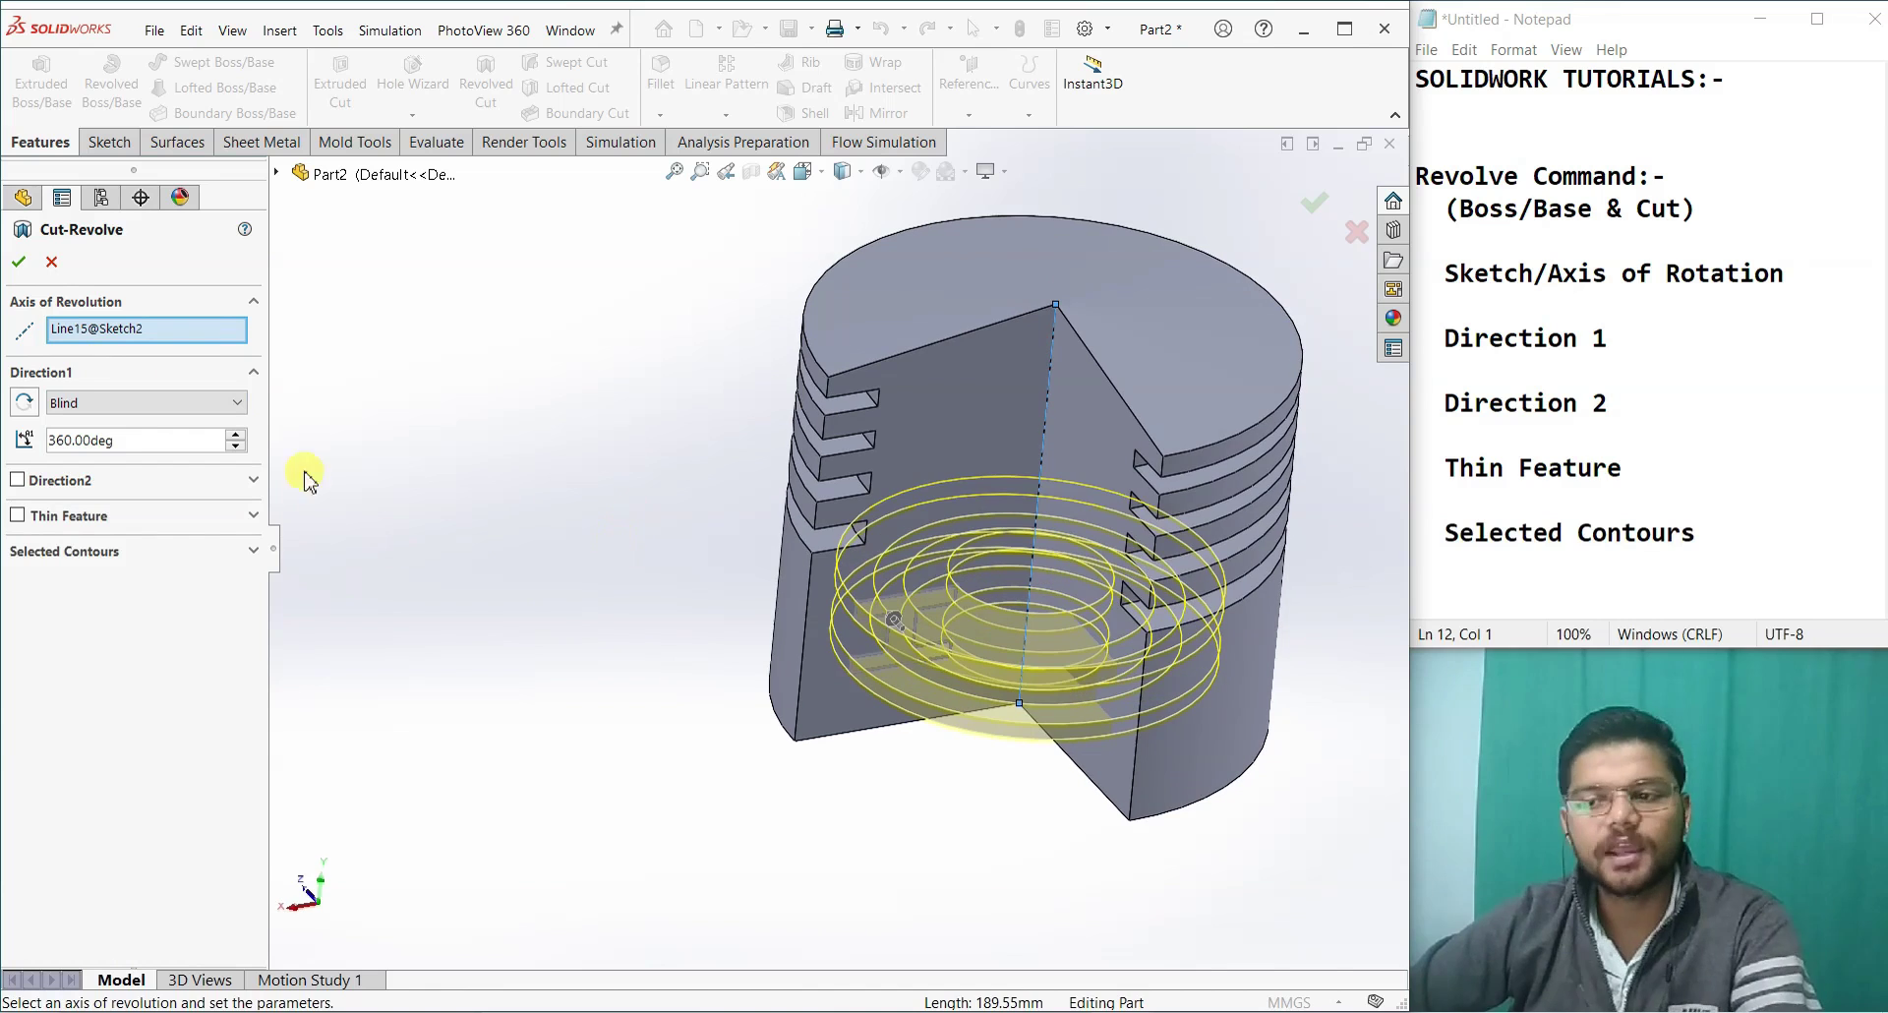
key("Return")
mouse_move(674, 705)
middle_mouse_down()
mouse_move(772, 497)
mouse_move(586, 616)
mouse_move(611, 666)
middle_mouse_up()
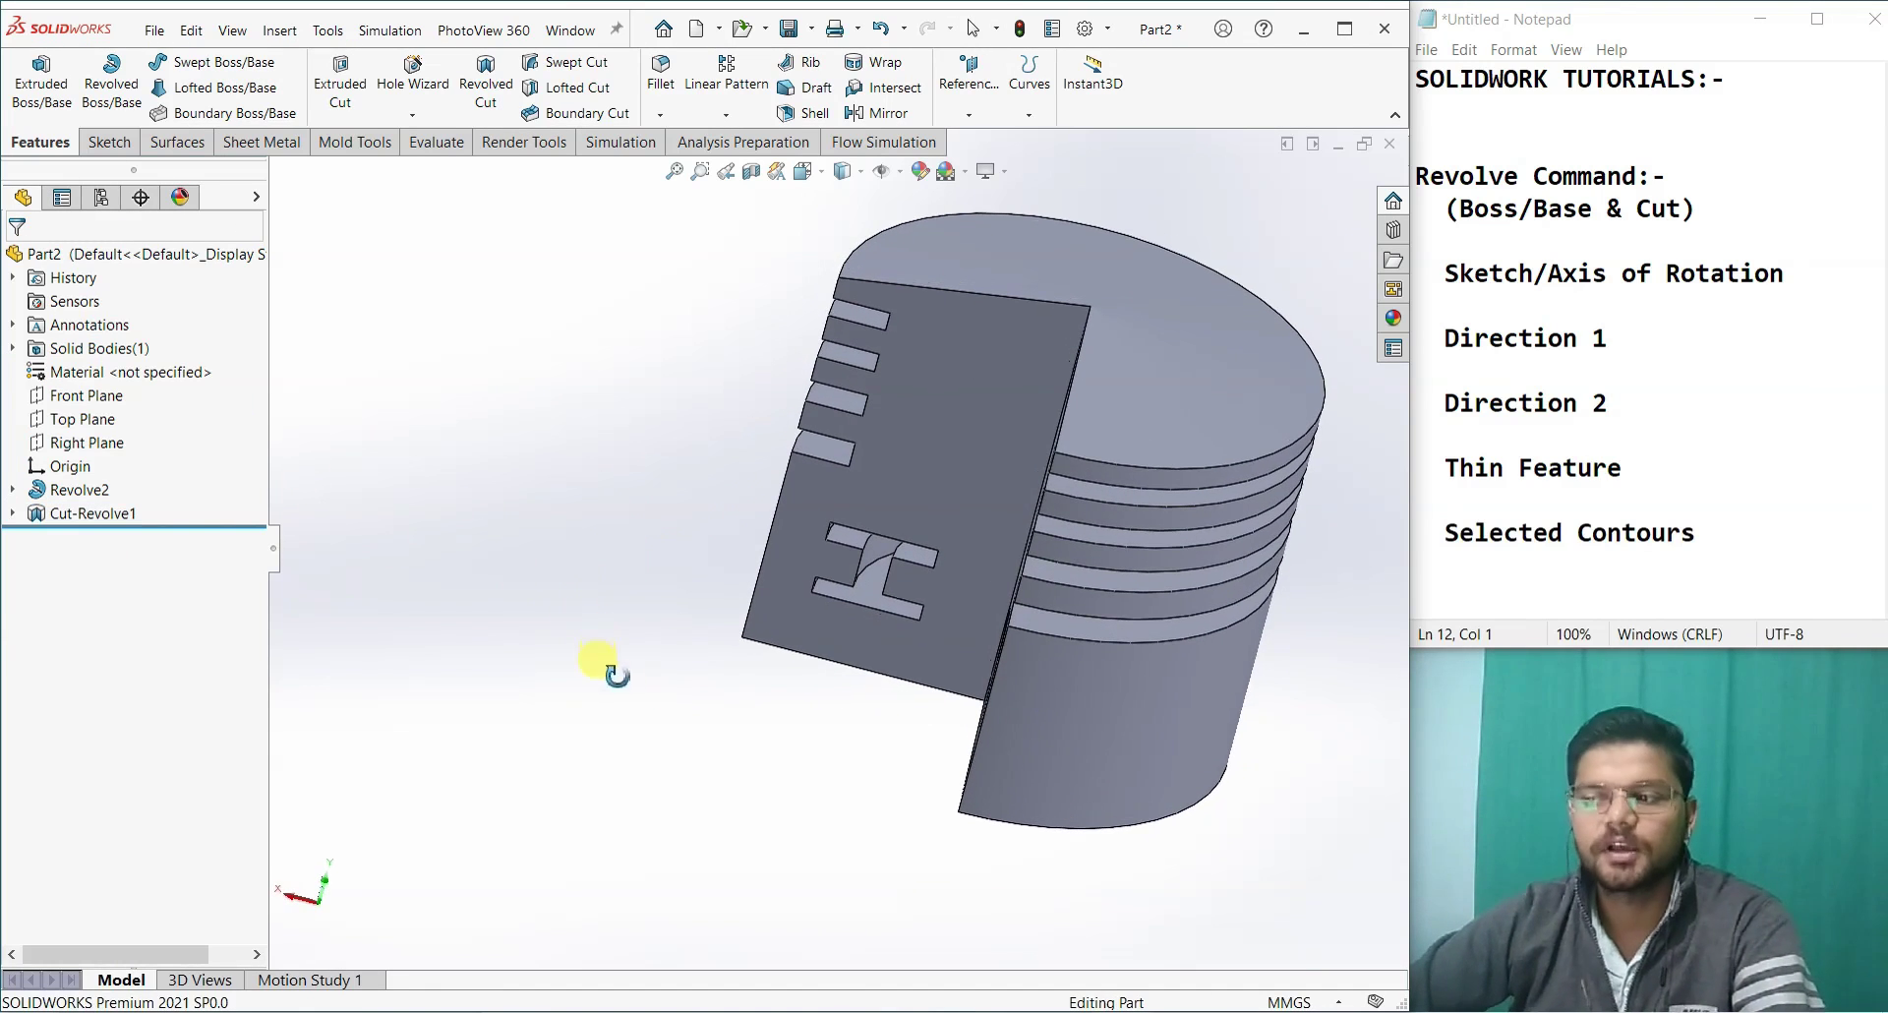
Step: Inspect the cut with a temporary Section View, then close it without keeping it
left_click(752, 172)
mouse_move(725, 457)
middle_mouse_down()
mouse_move(633, 612)
mouse_move(619, 705)
mouse_move(915, 629)
mouse_move(902, 438)
middle_mouse_up()
mouse_move(961, 552)
left_mouse_down()
mouse_move(1081, 619)
mouse_move(1146, 623)
mouse_move(1062, 651)
mouse_move(986, 633)
mouse_move(919, 573)
mouse_move(928, 498)
mouse_move(928, 524)
mouse_move(947, 496)
mouse_move(944, 546)
left_mouse_up()
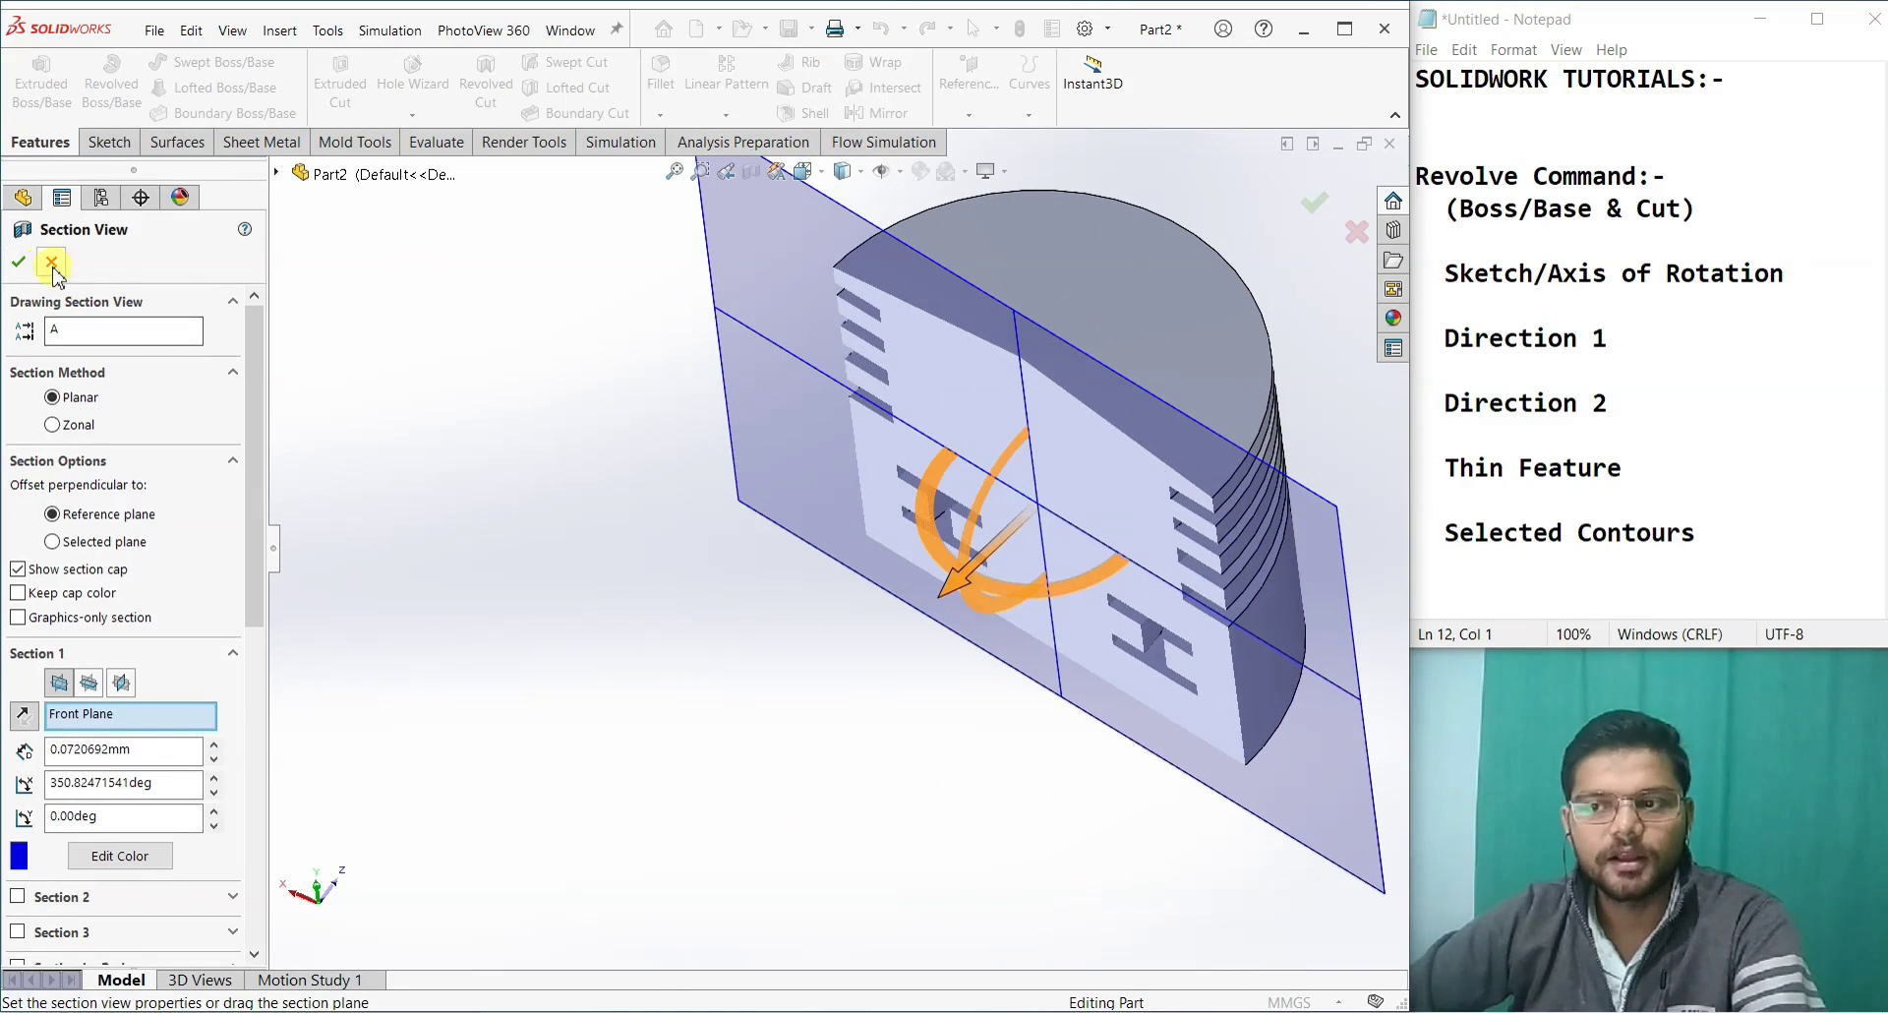
left_click(51, 261)
mouse_move(701, 728)
middle_mouse_down()
mouse_move(751, 577)
mouse_move(717, 653)
middle_mouse_up()
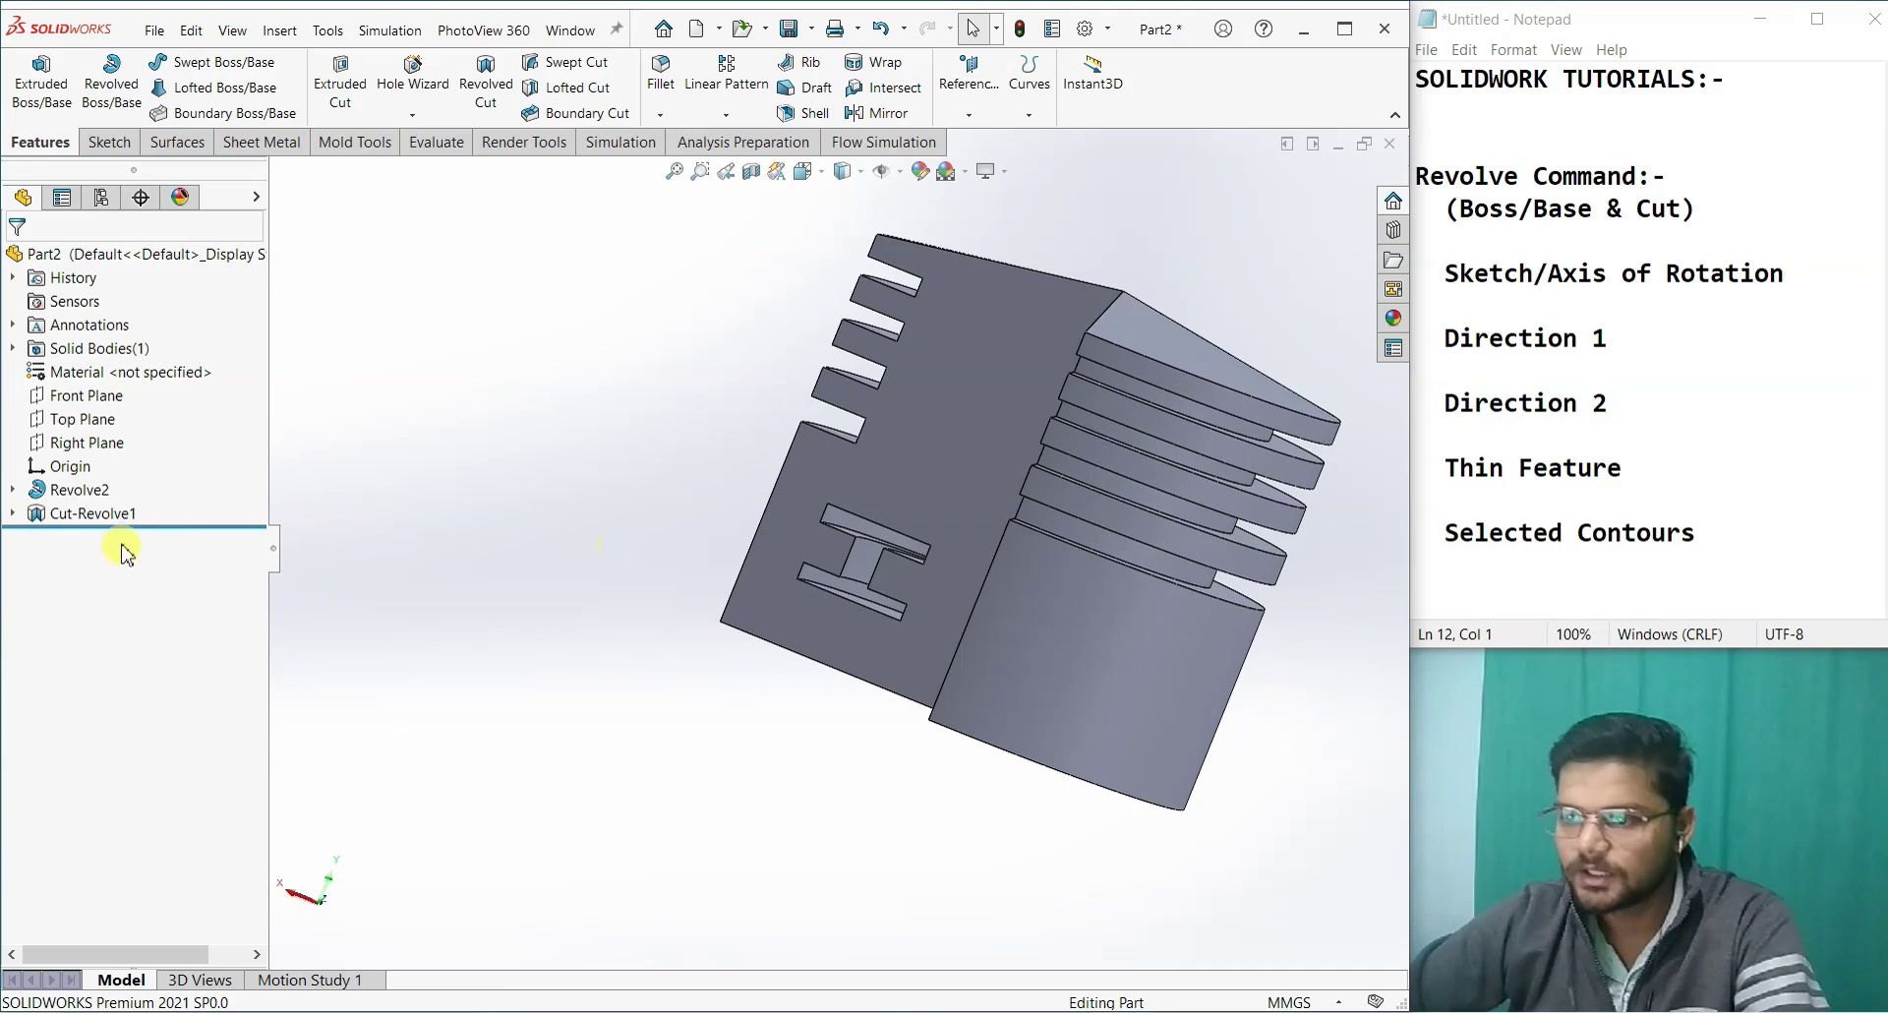
Step: Delete the Cut-Revolve1 feature
right_click(96, 513)
left_click(164, 622)
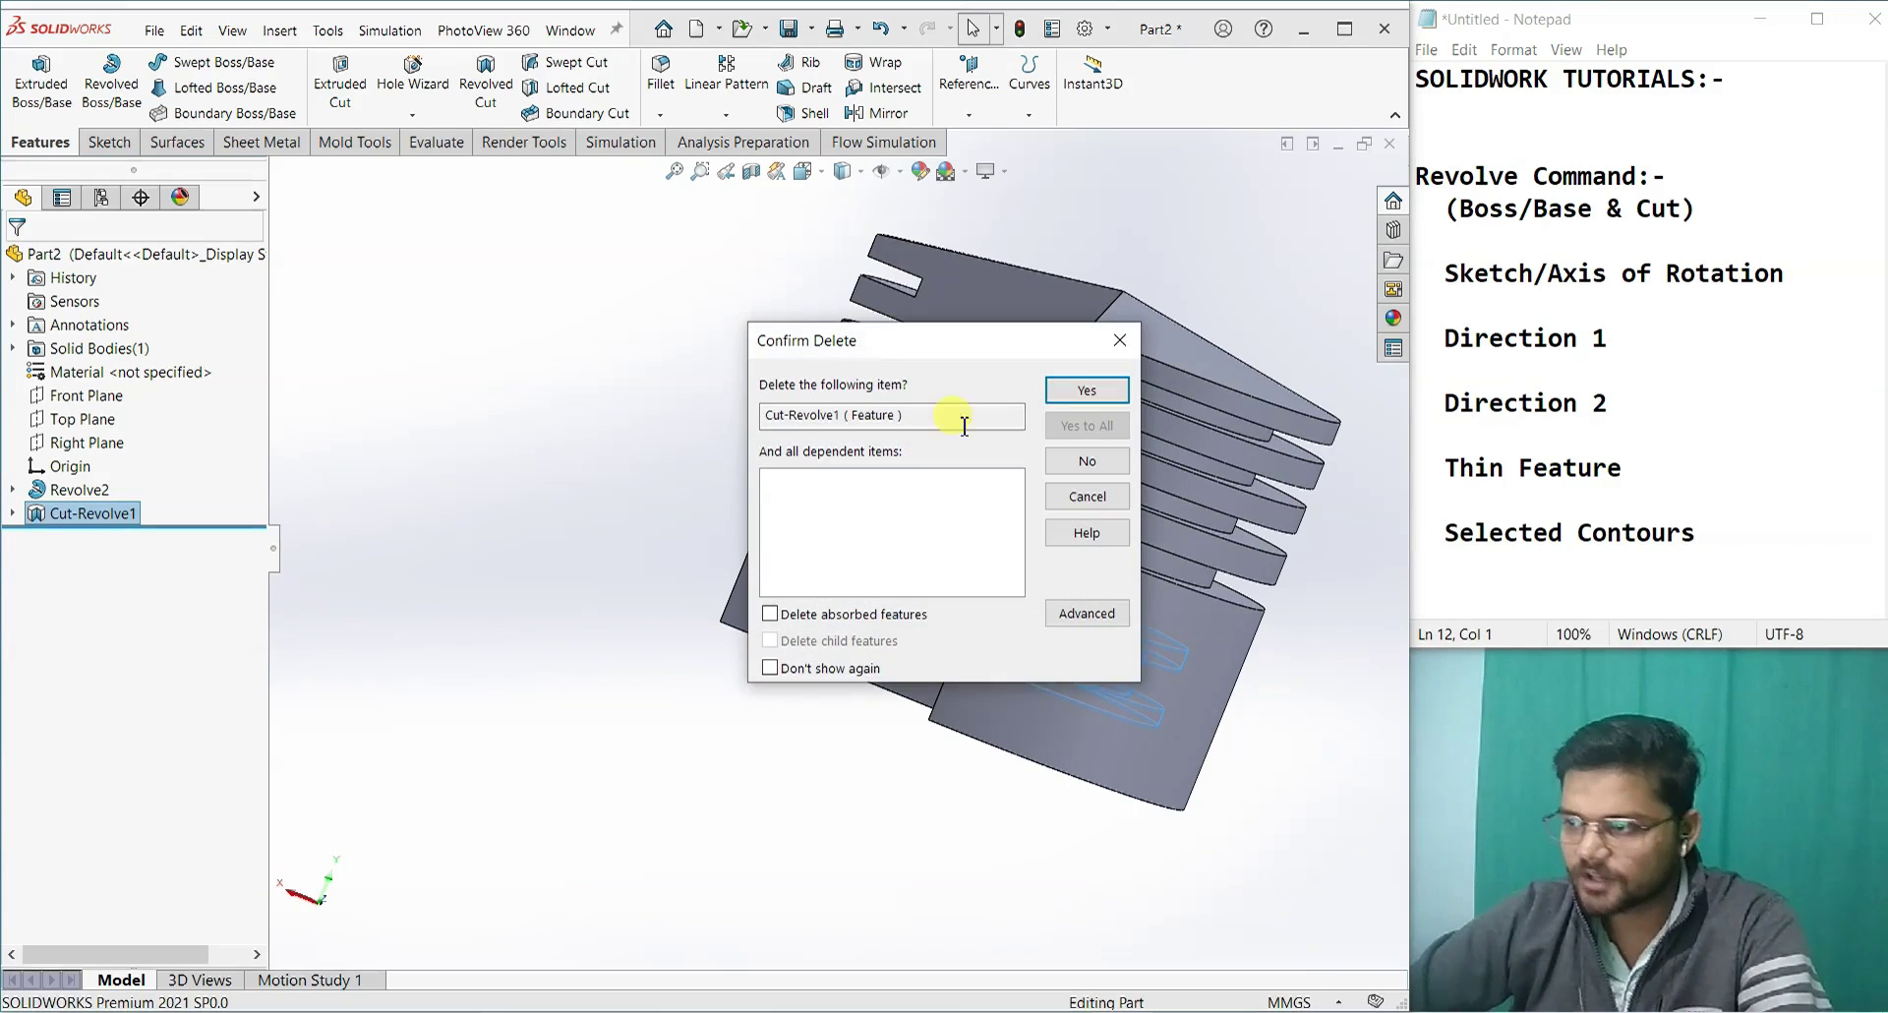
left_click(1072, 388)
middle_click_drag(547, 582, 641, 608)
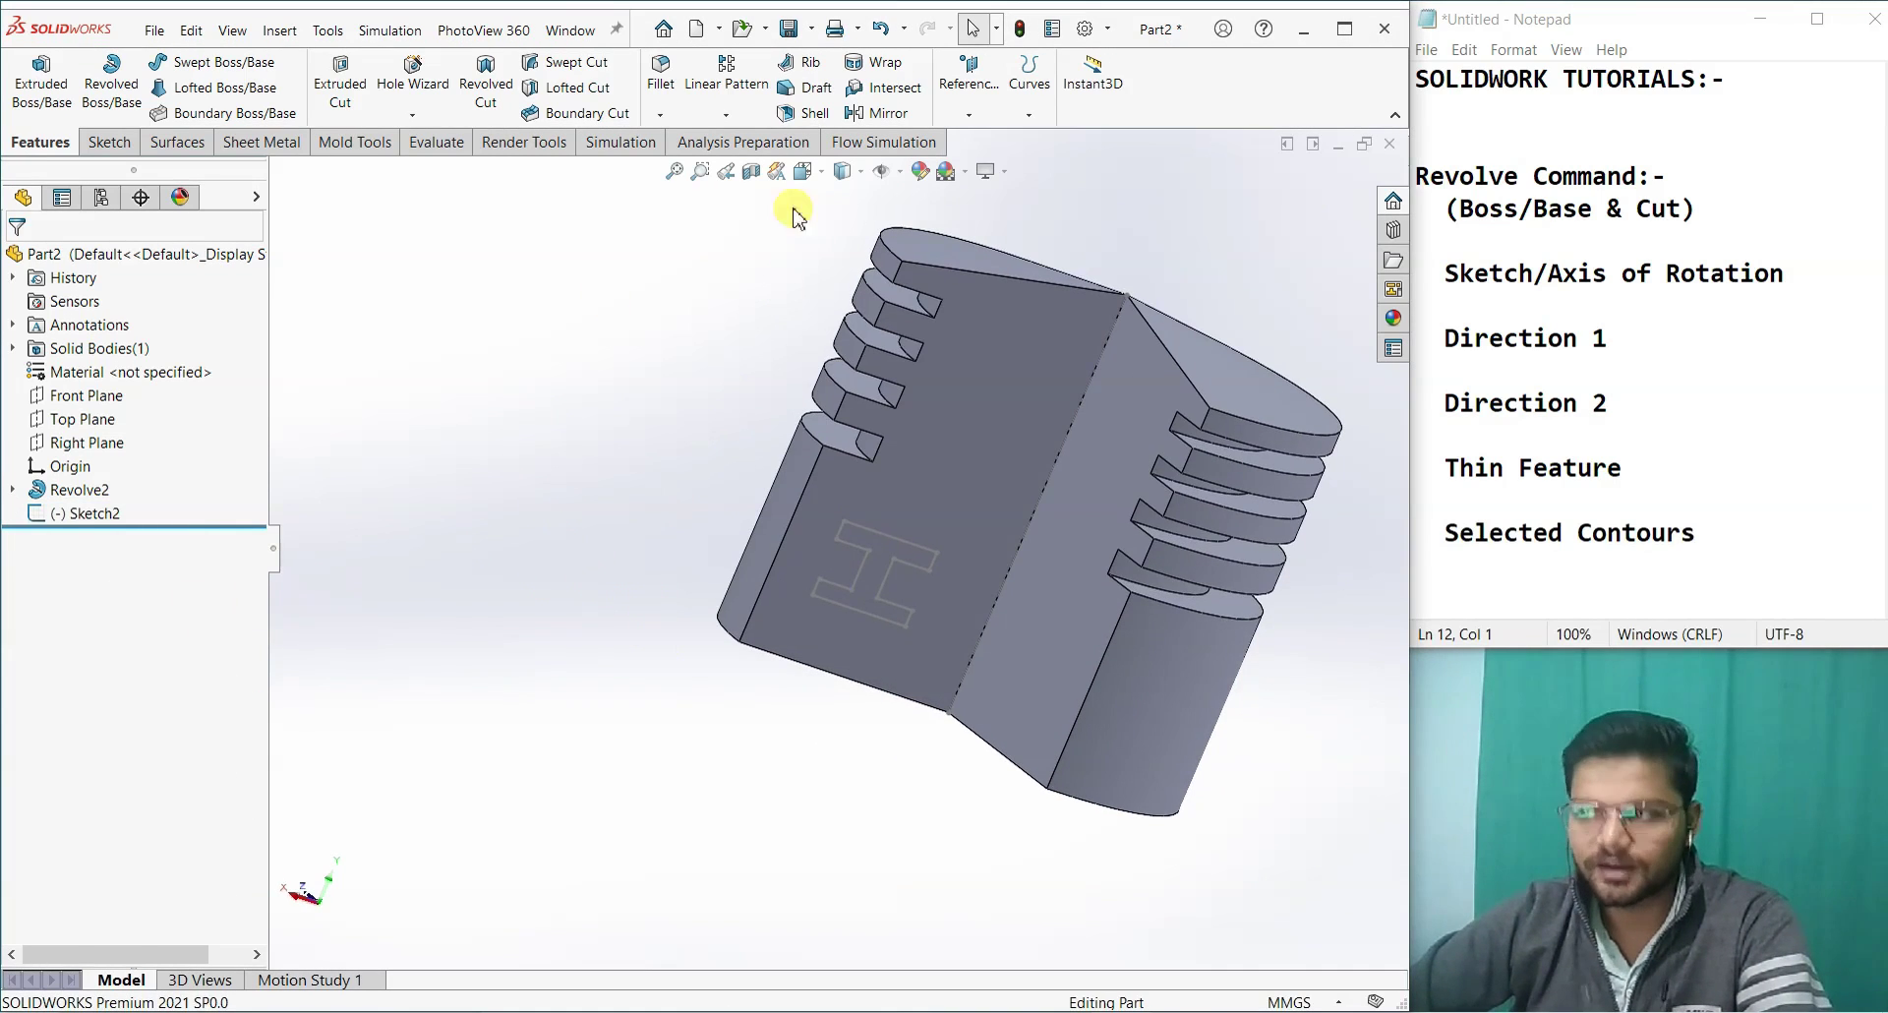
Step: Revolve Sketch2 Up To Surface, ending at the flat cut face, as Revolve6
left_click(111, 84)
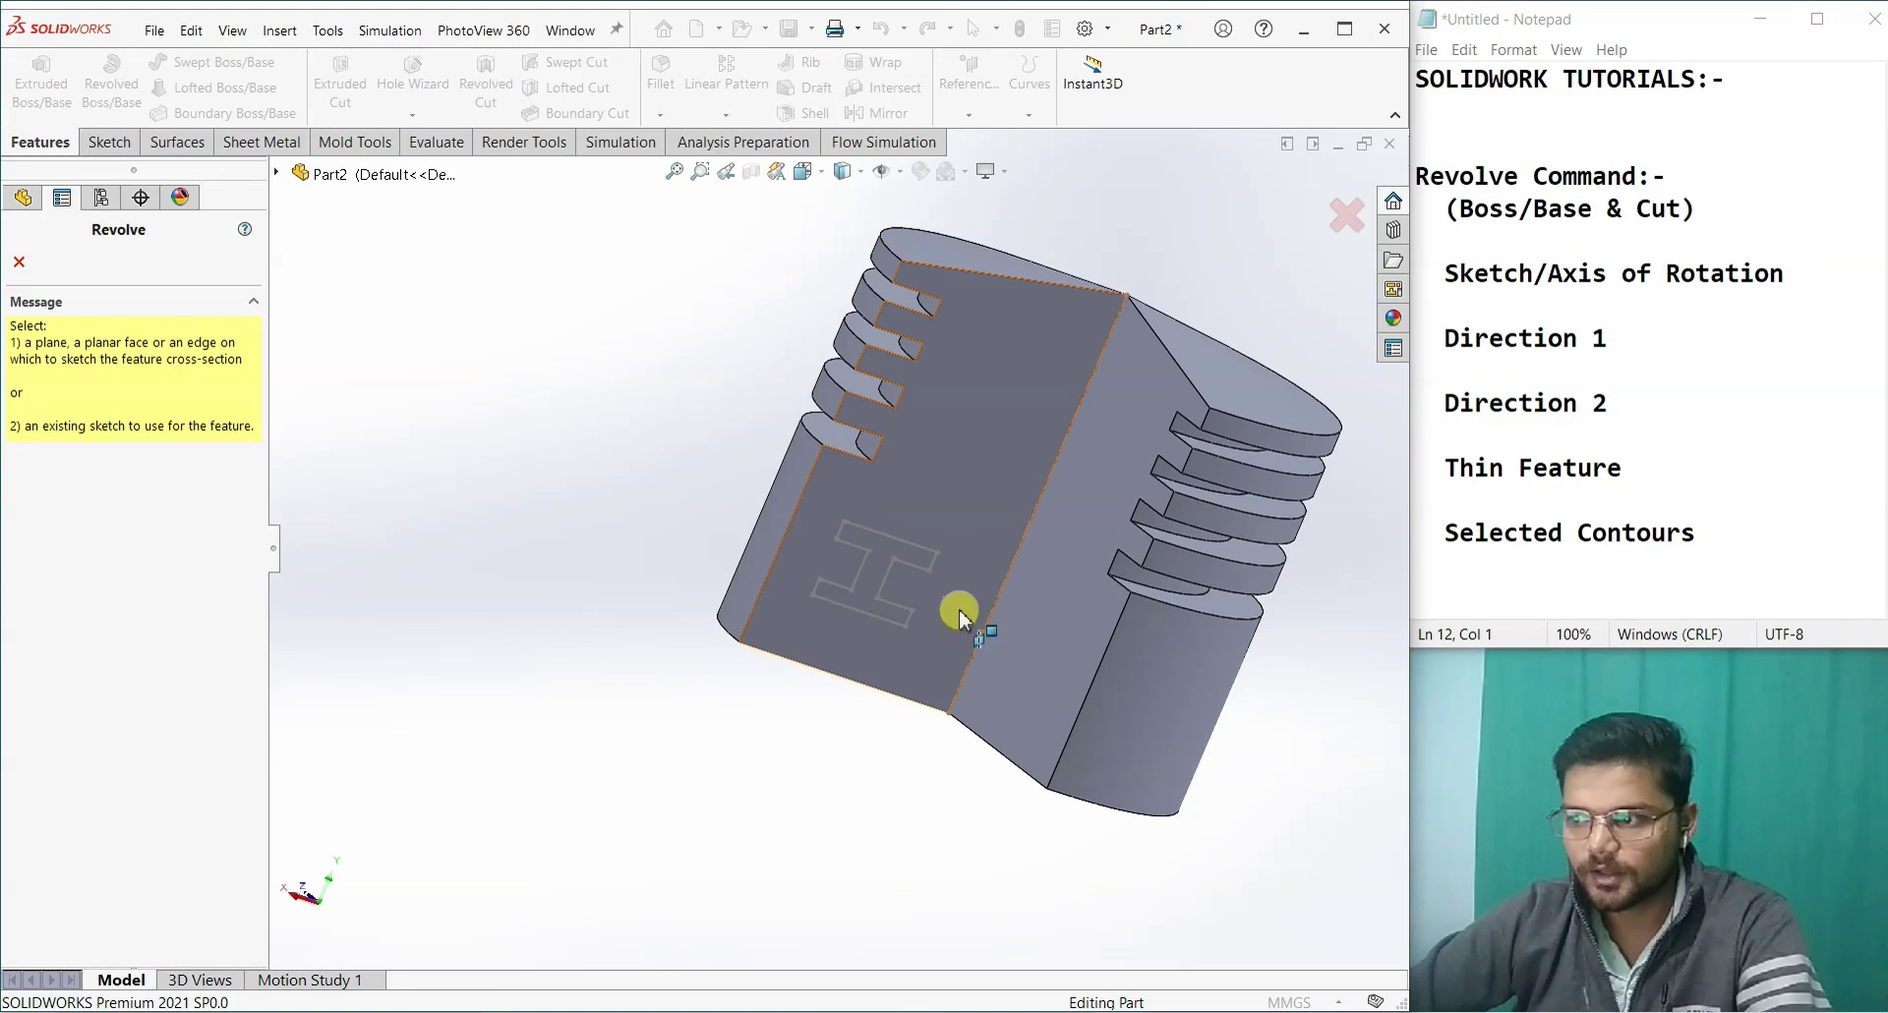
left_click(1003, 588)
mouse_move(560, 603)
middle_mouse_down()
mouse_move(506, 755)
mouse_move(738, 717)
middle_mouse_up()
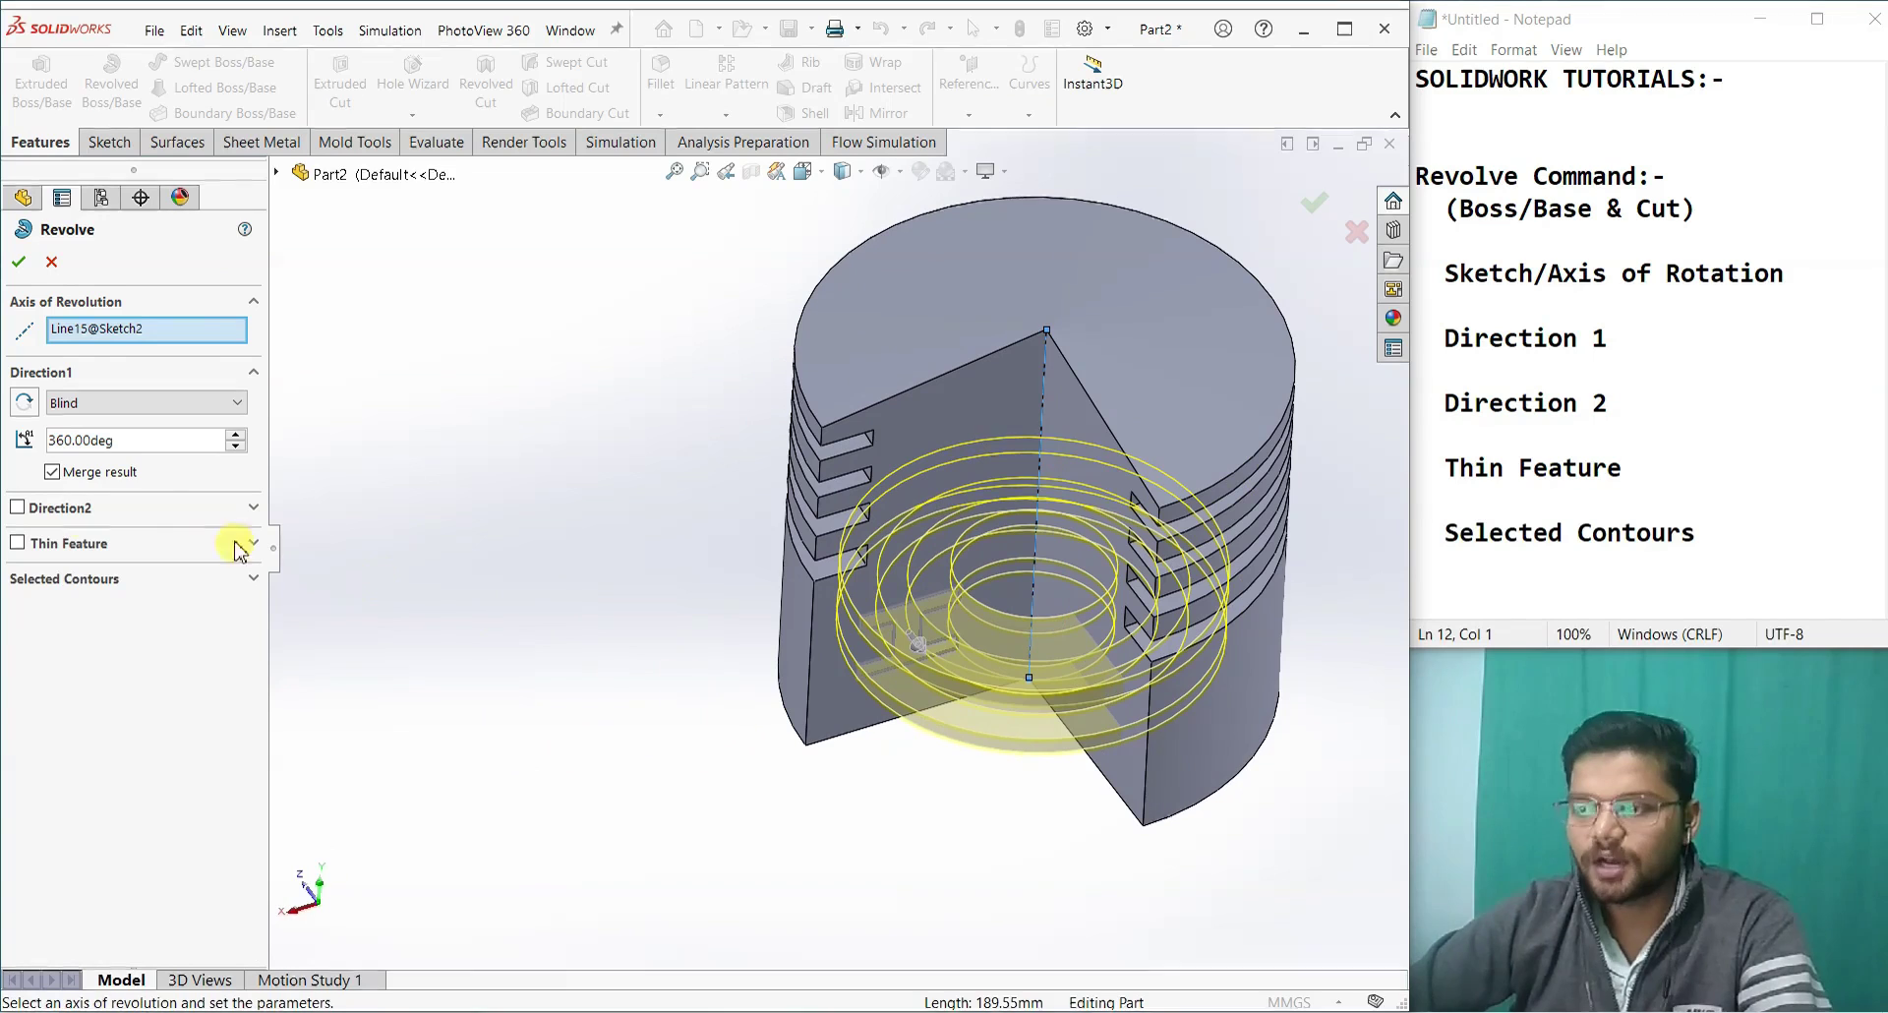
left_click(115, 405)
left_click(93, 458)
left_click(1094, 757)
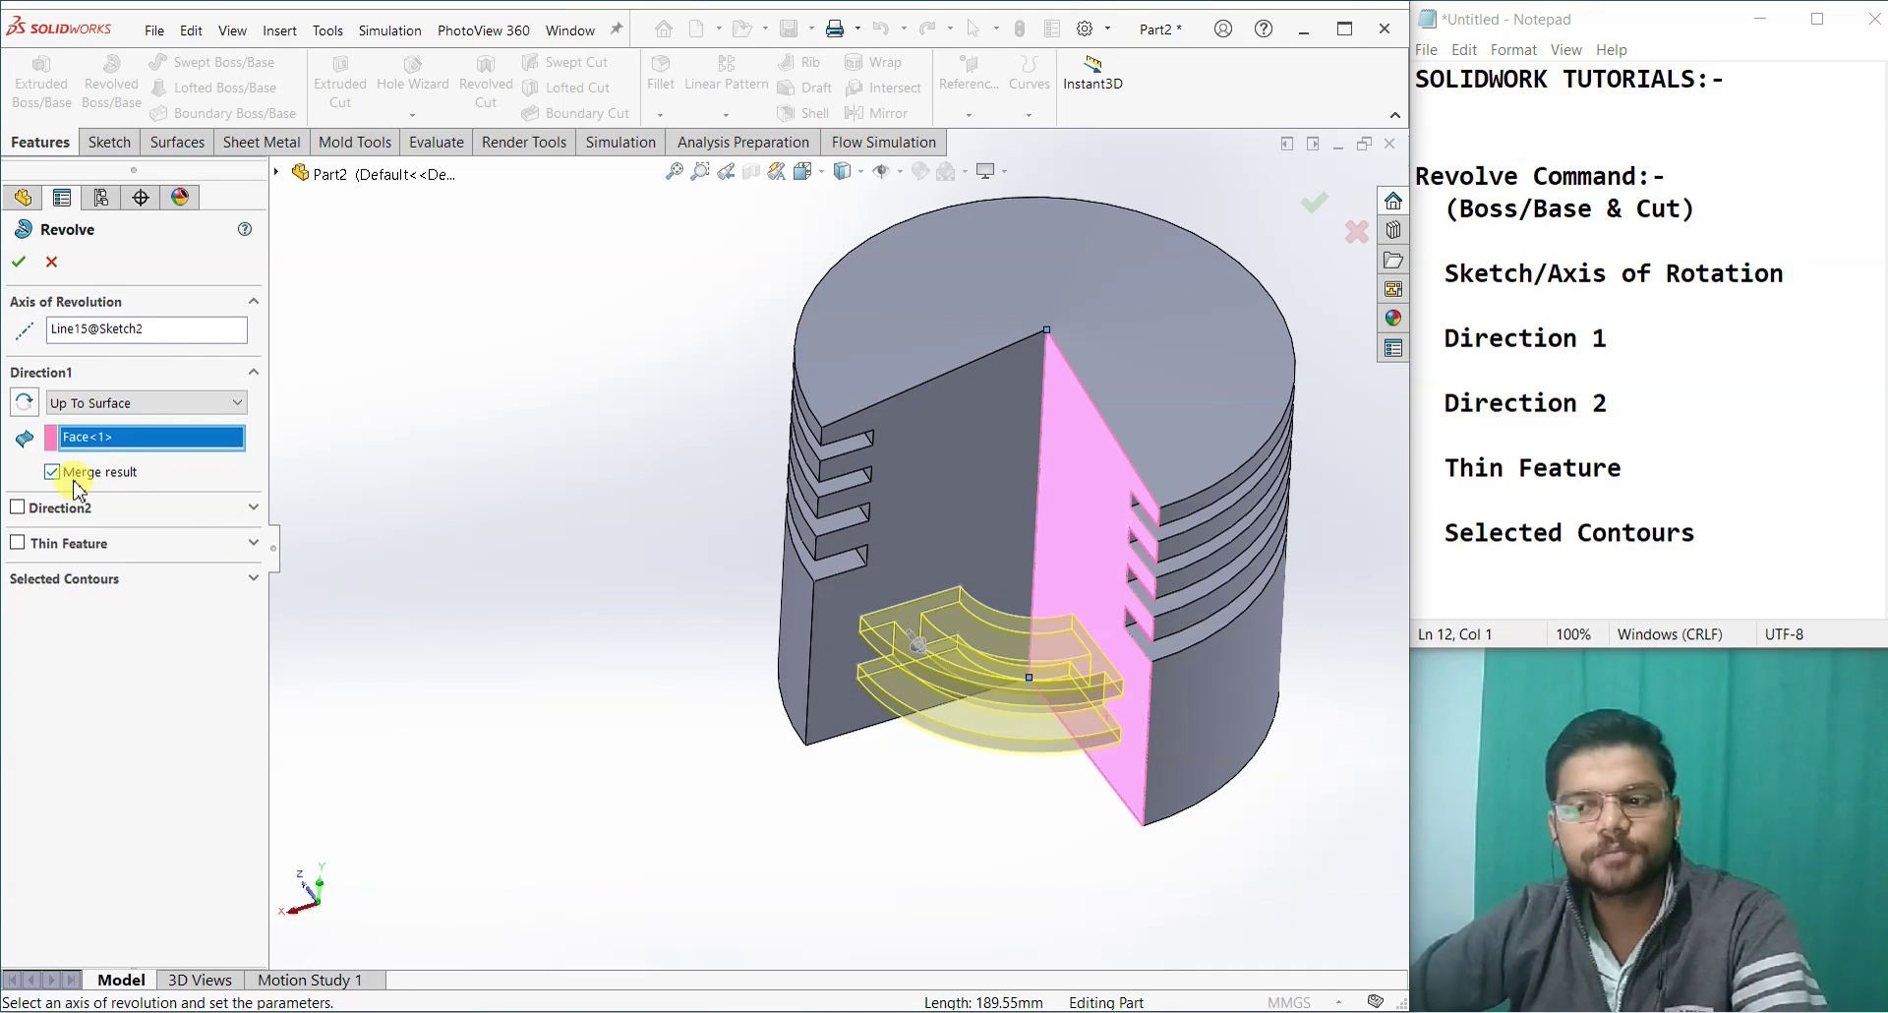
left_click(24, 264)
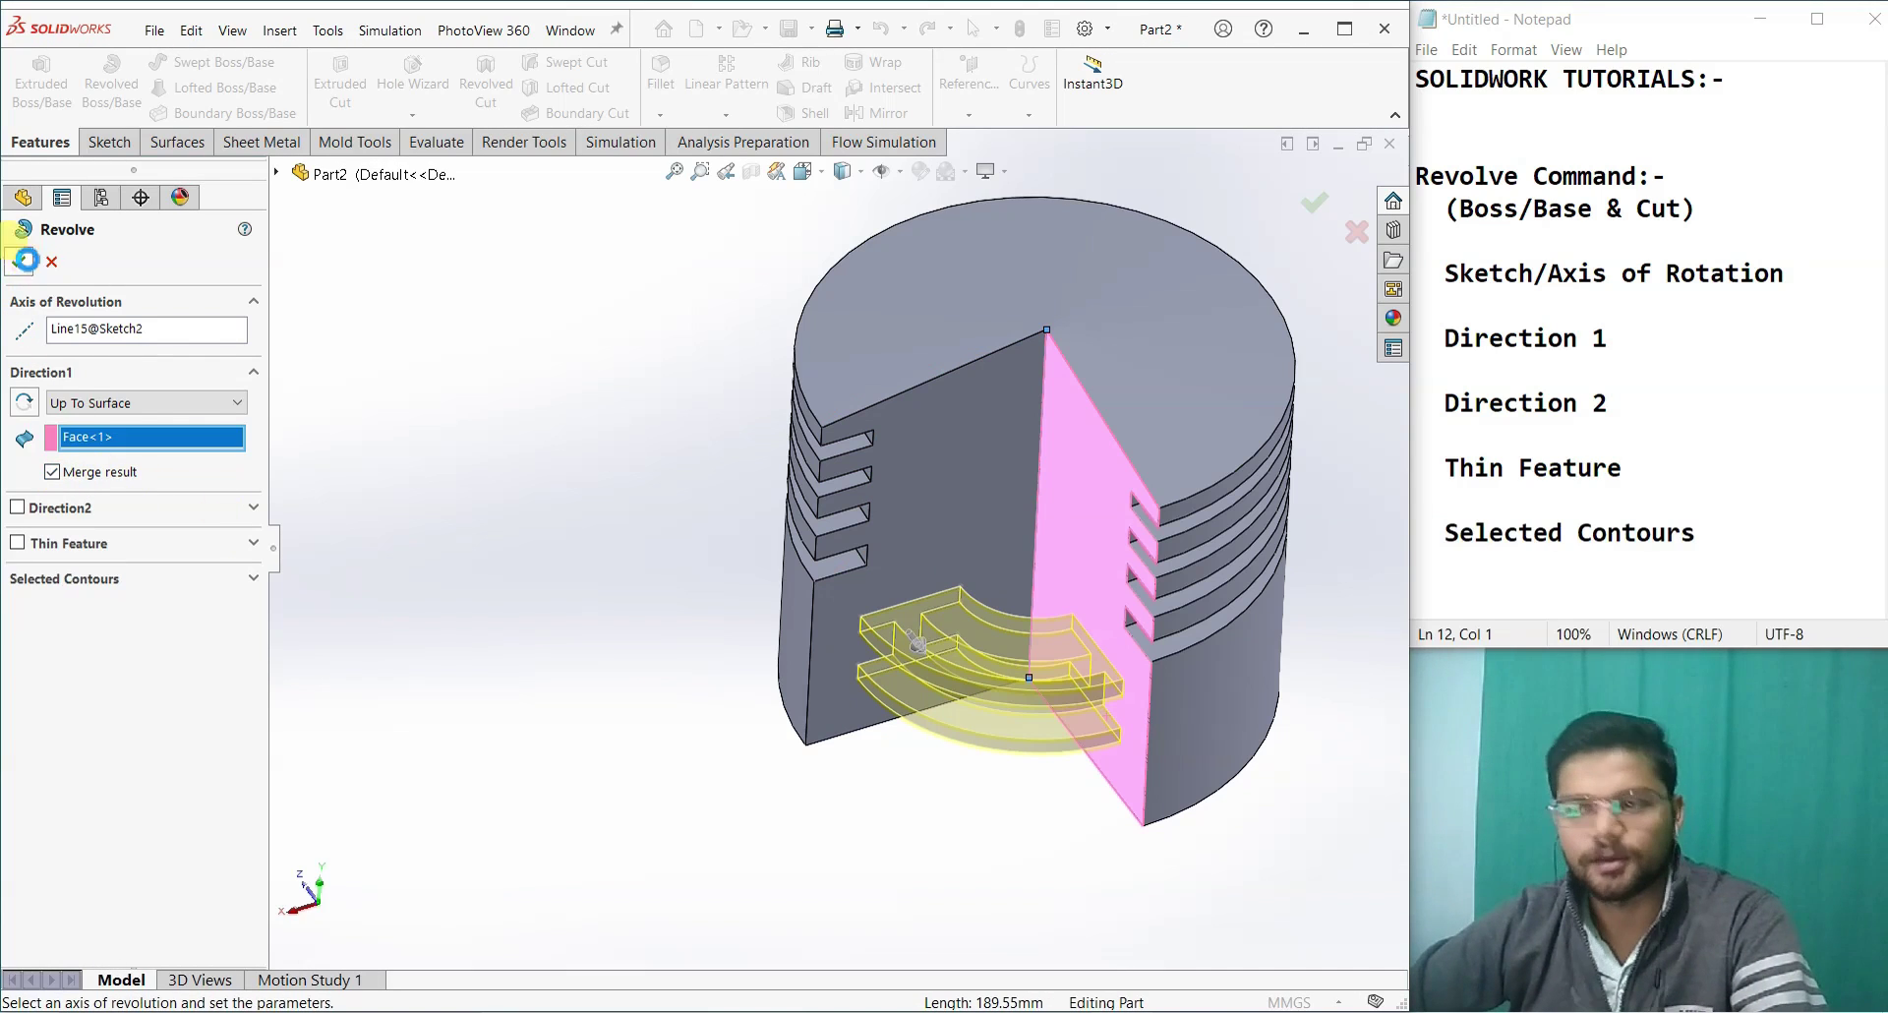
middle_click_drag(633, 751, 1091, 644)
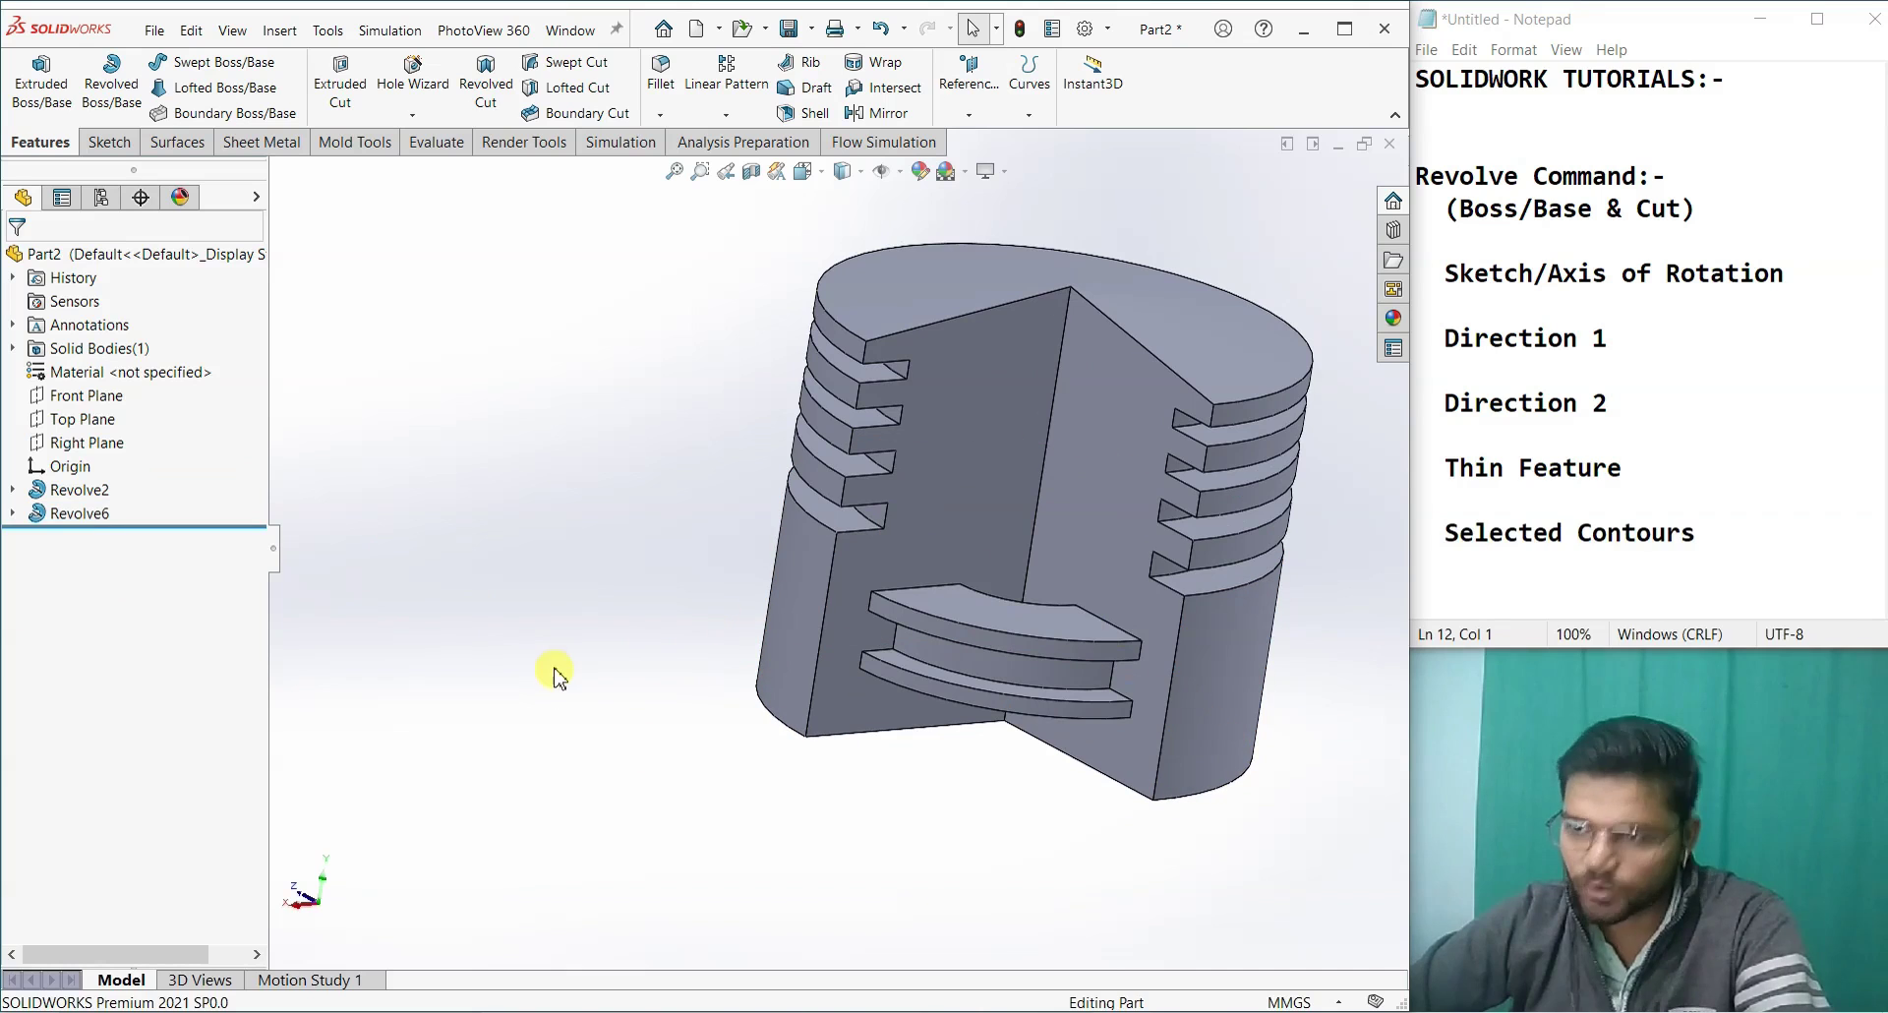
Step: Expand the Solid Bodies folder to check the resulting body
left_click(102, 352)
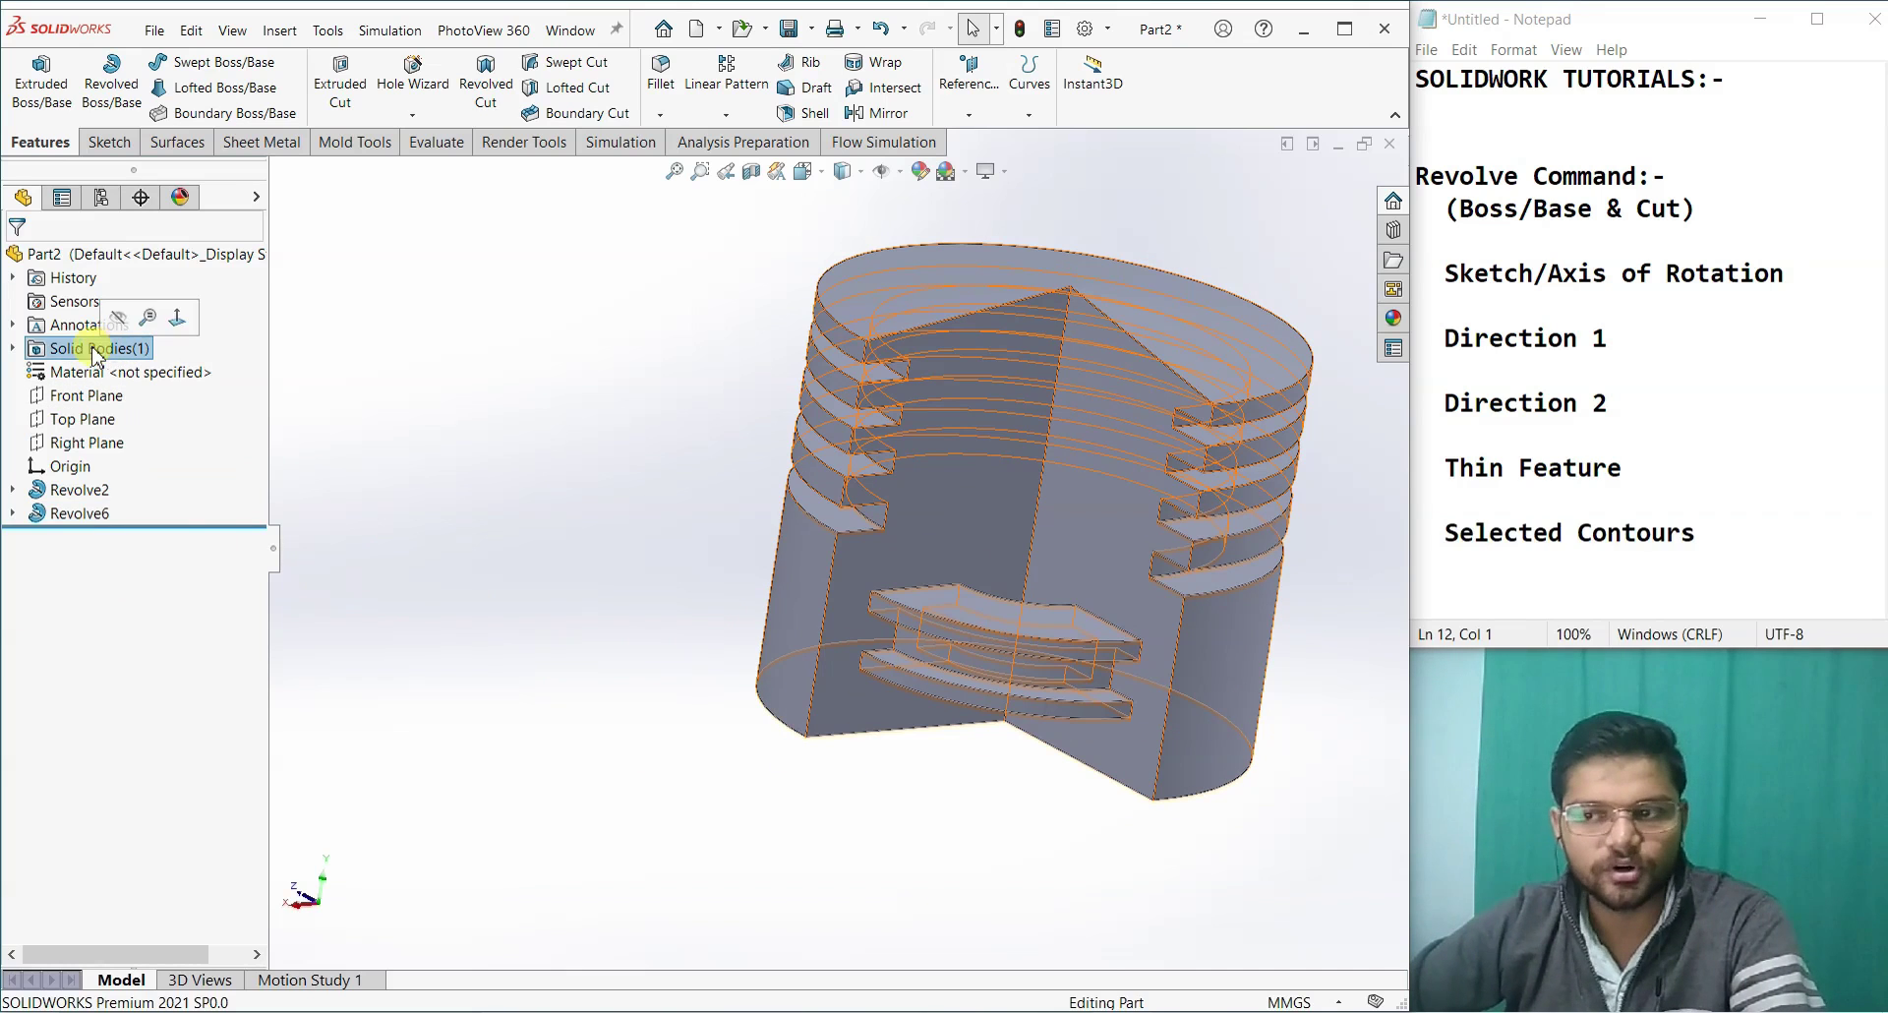
left_click(14, 348)
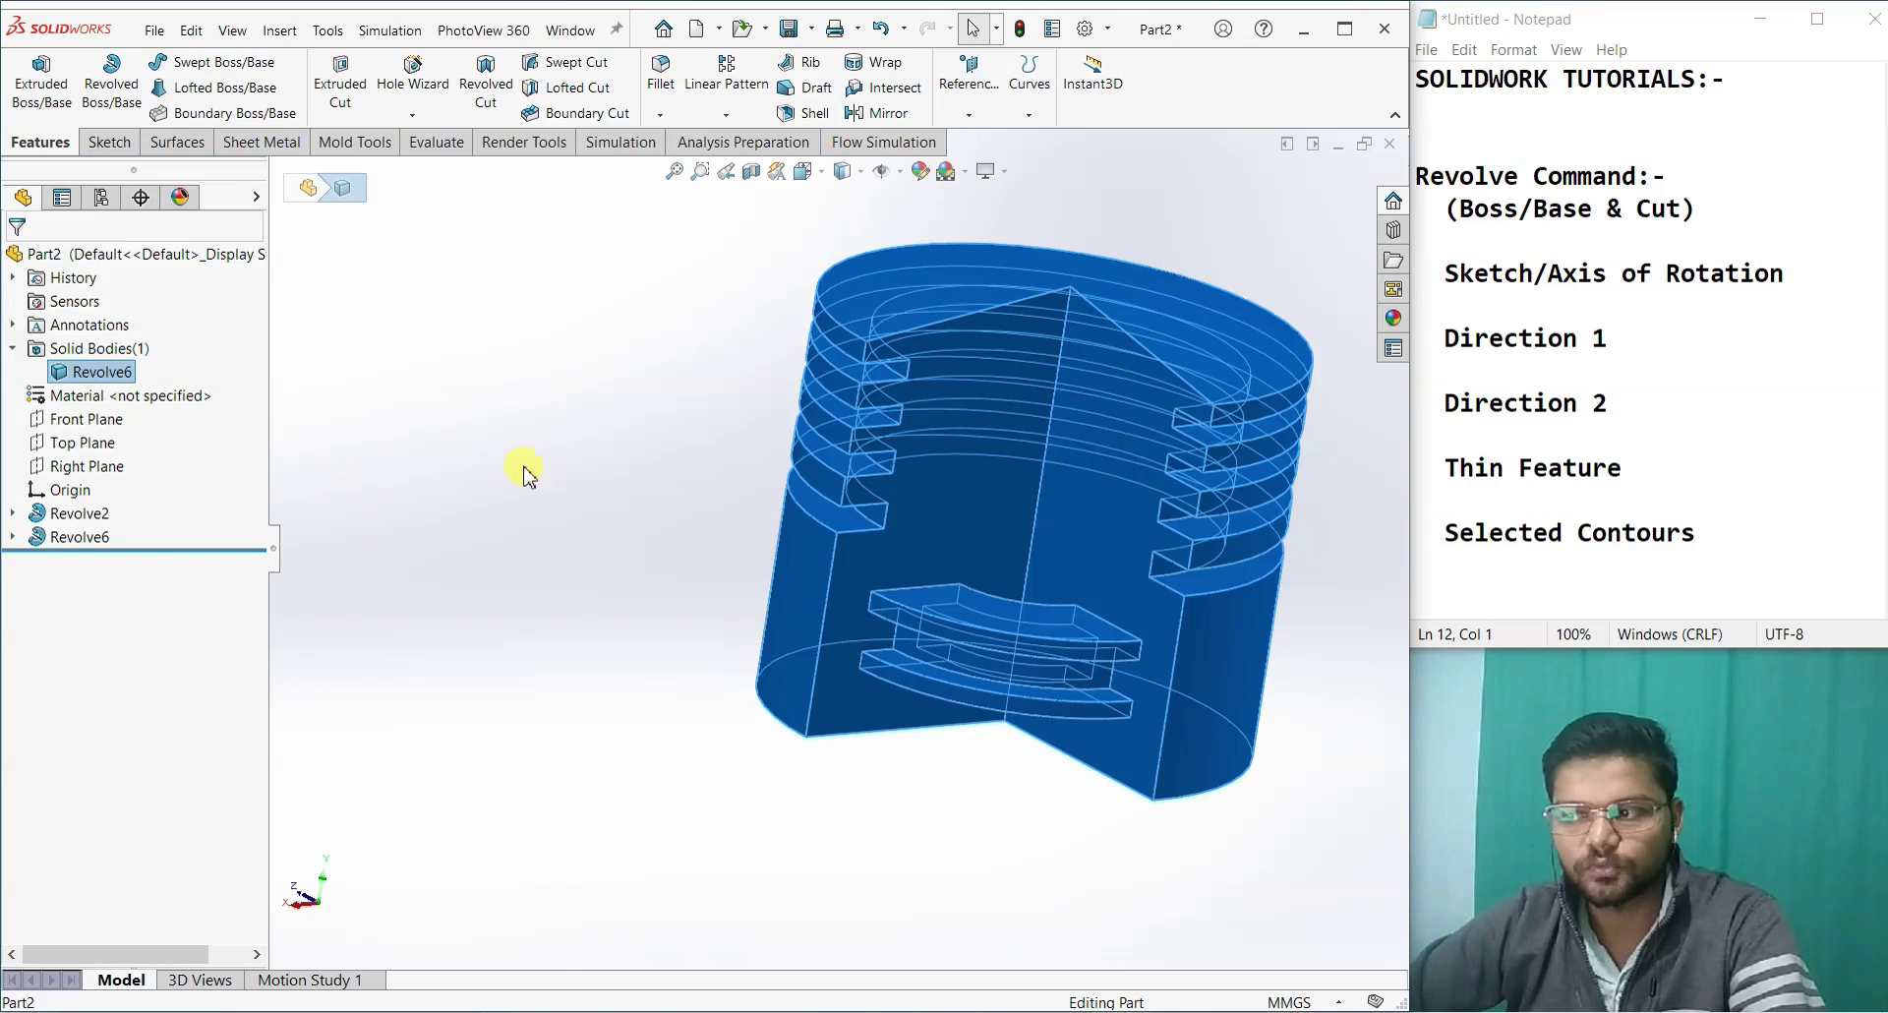
middle_click_drag(434, 547, 116, 425)
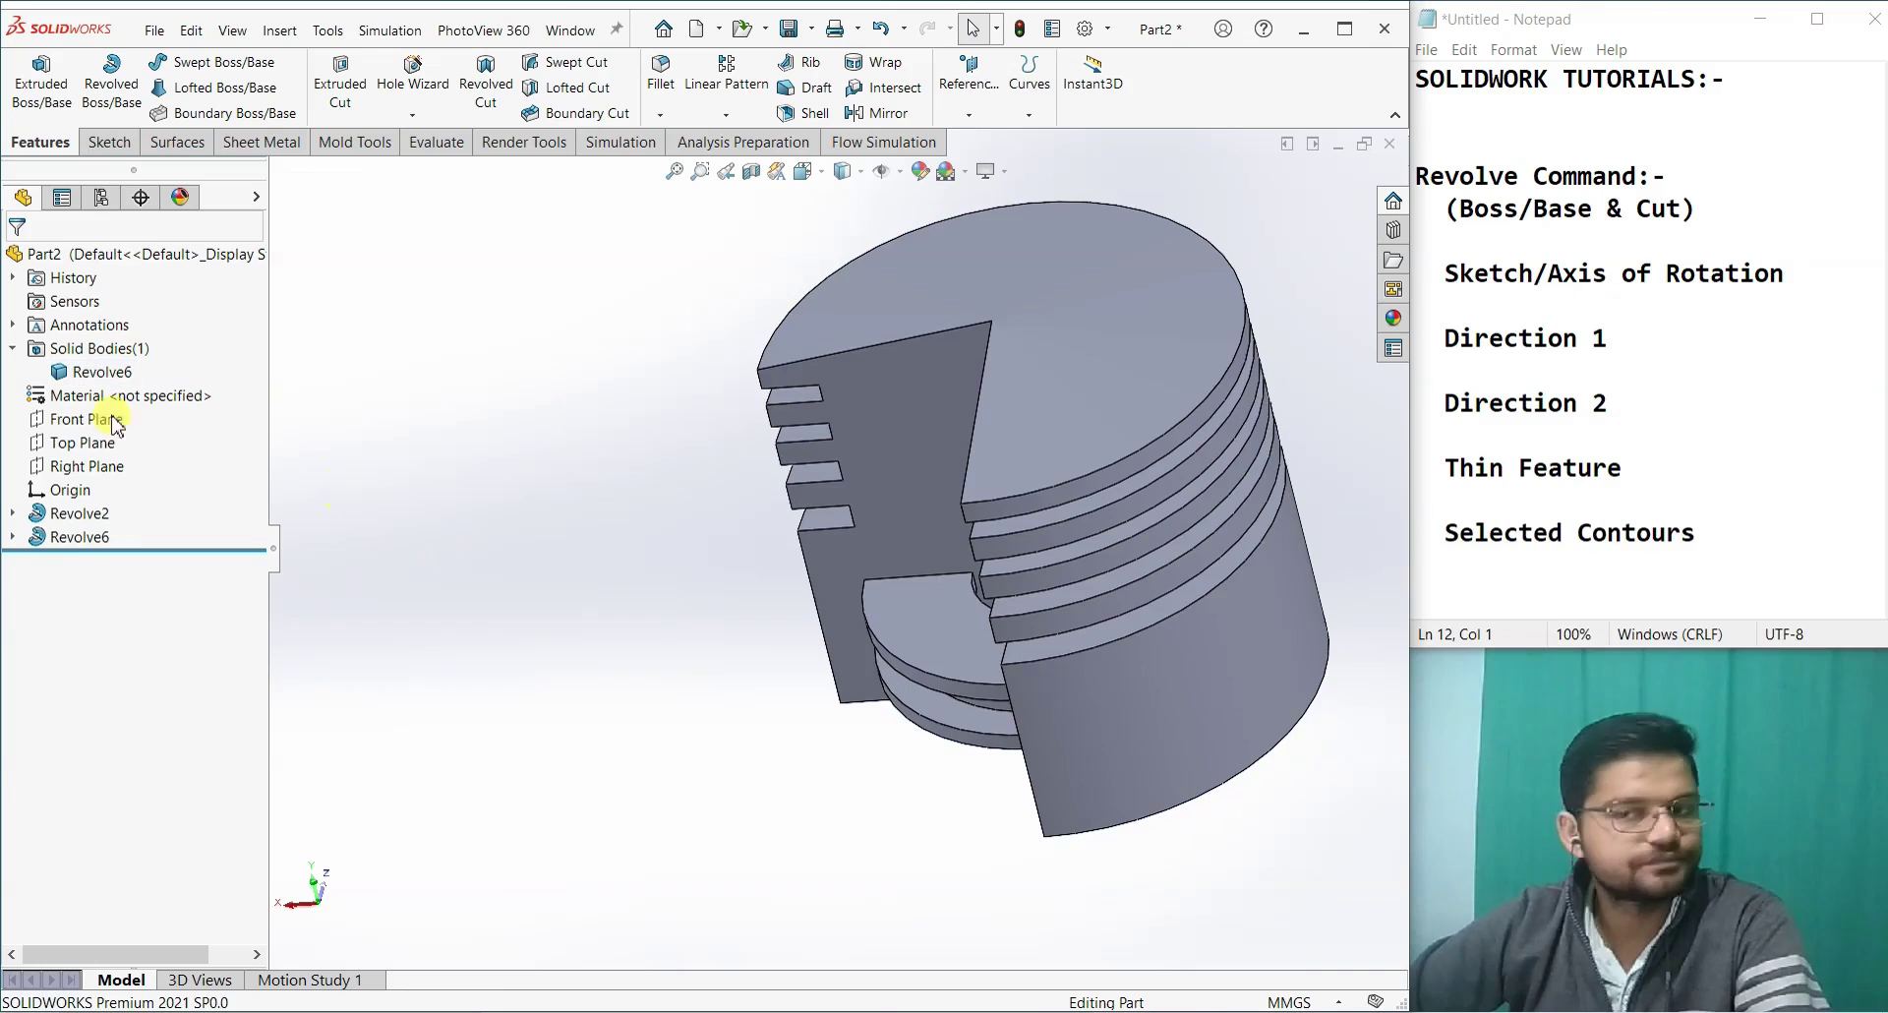
left_click(14, 349)
Step: Edit Revolve6 and turn off Merge result so it stays a separate body
right_click(79, 514)
left_click(95, 454)
left_click(91, 477)
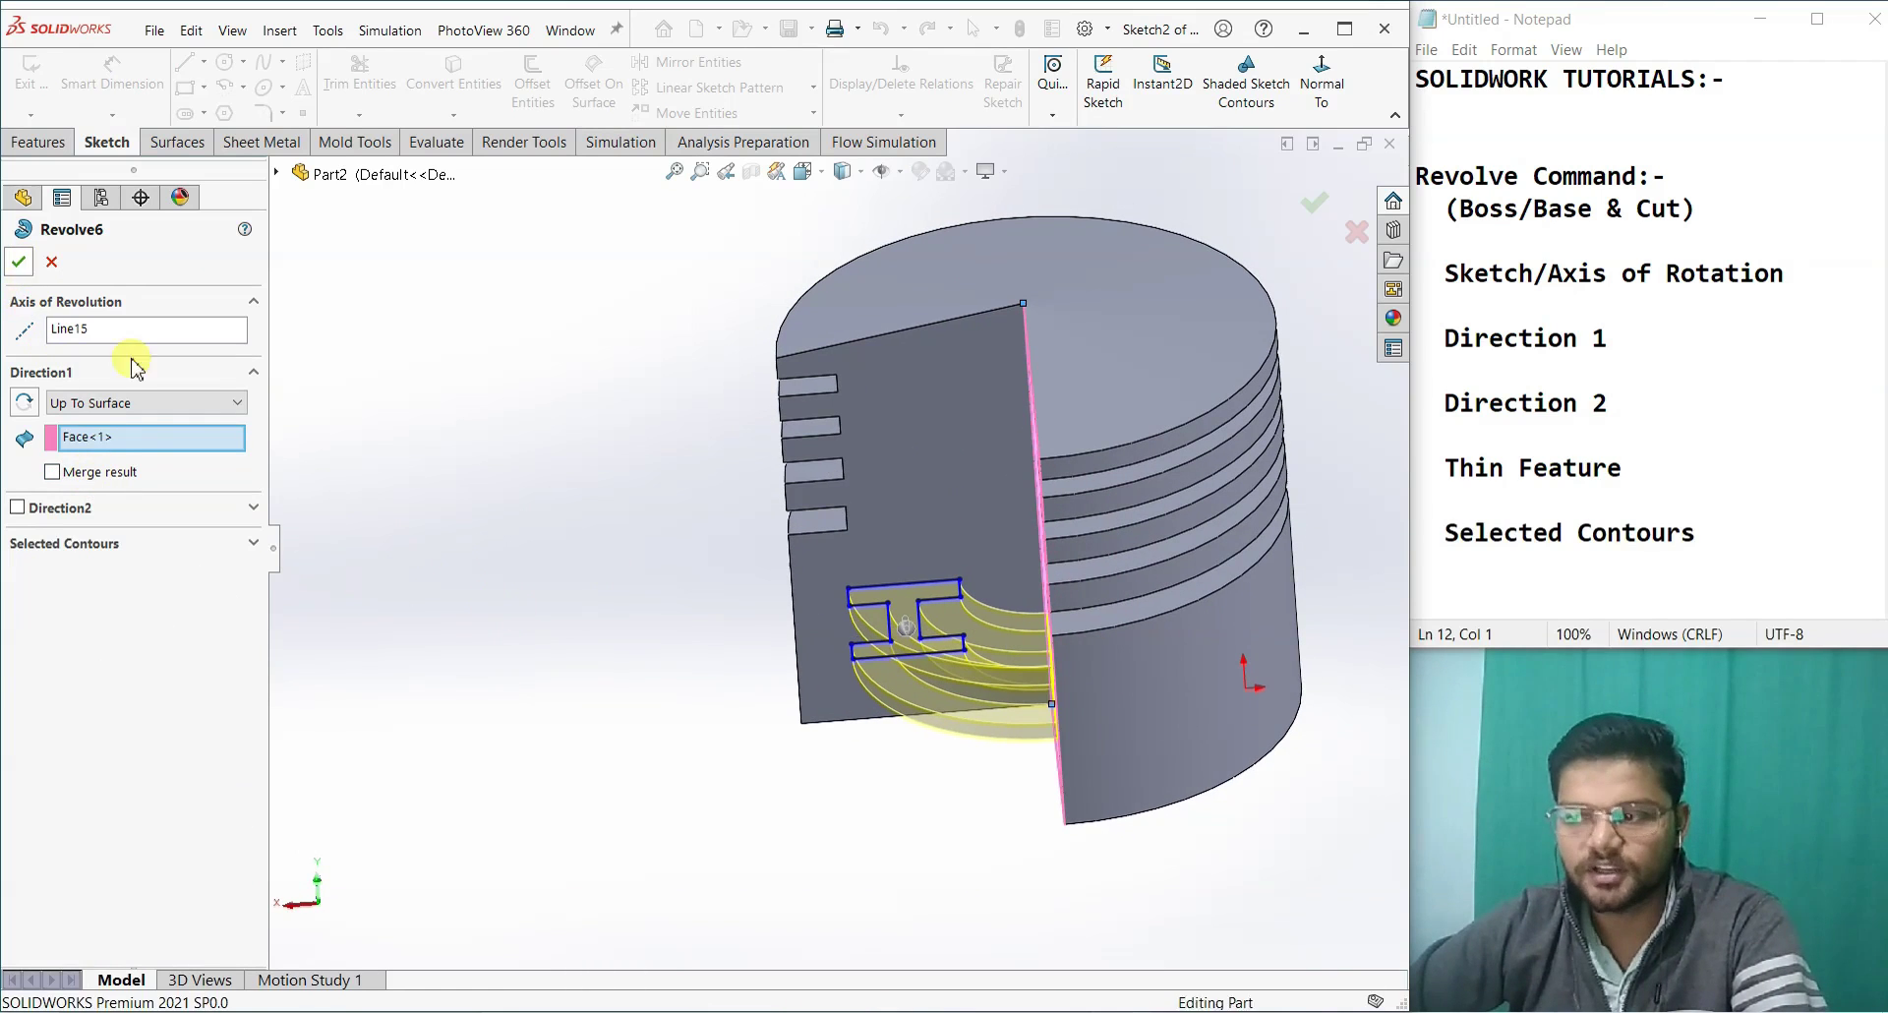
key("Return")
Step: Check the Solid Bodies(2) folder, selecting the Revolve2 and Revolve6 bodies in turn
left_click(935, 475)
middle_click_drag(662, 843, 968, 706)
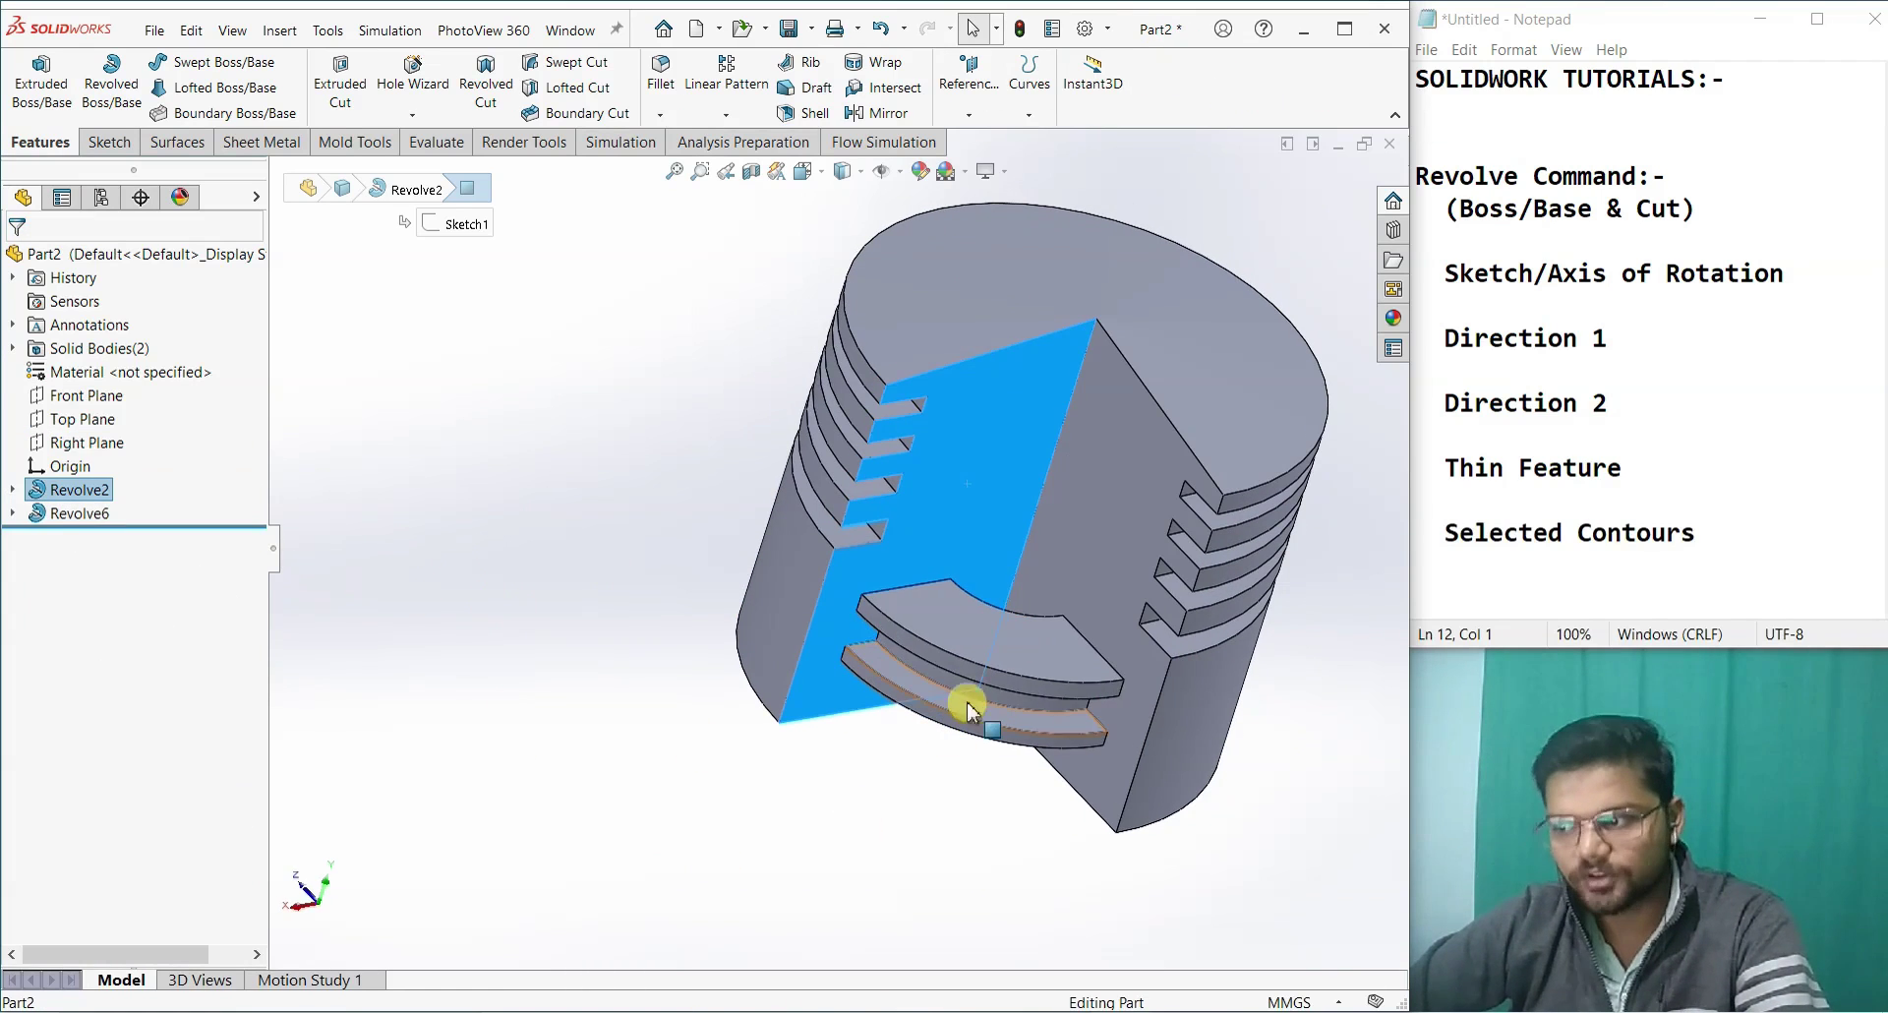
left_click(688, 768)
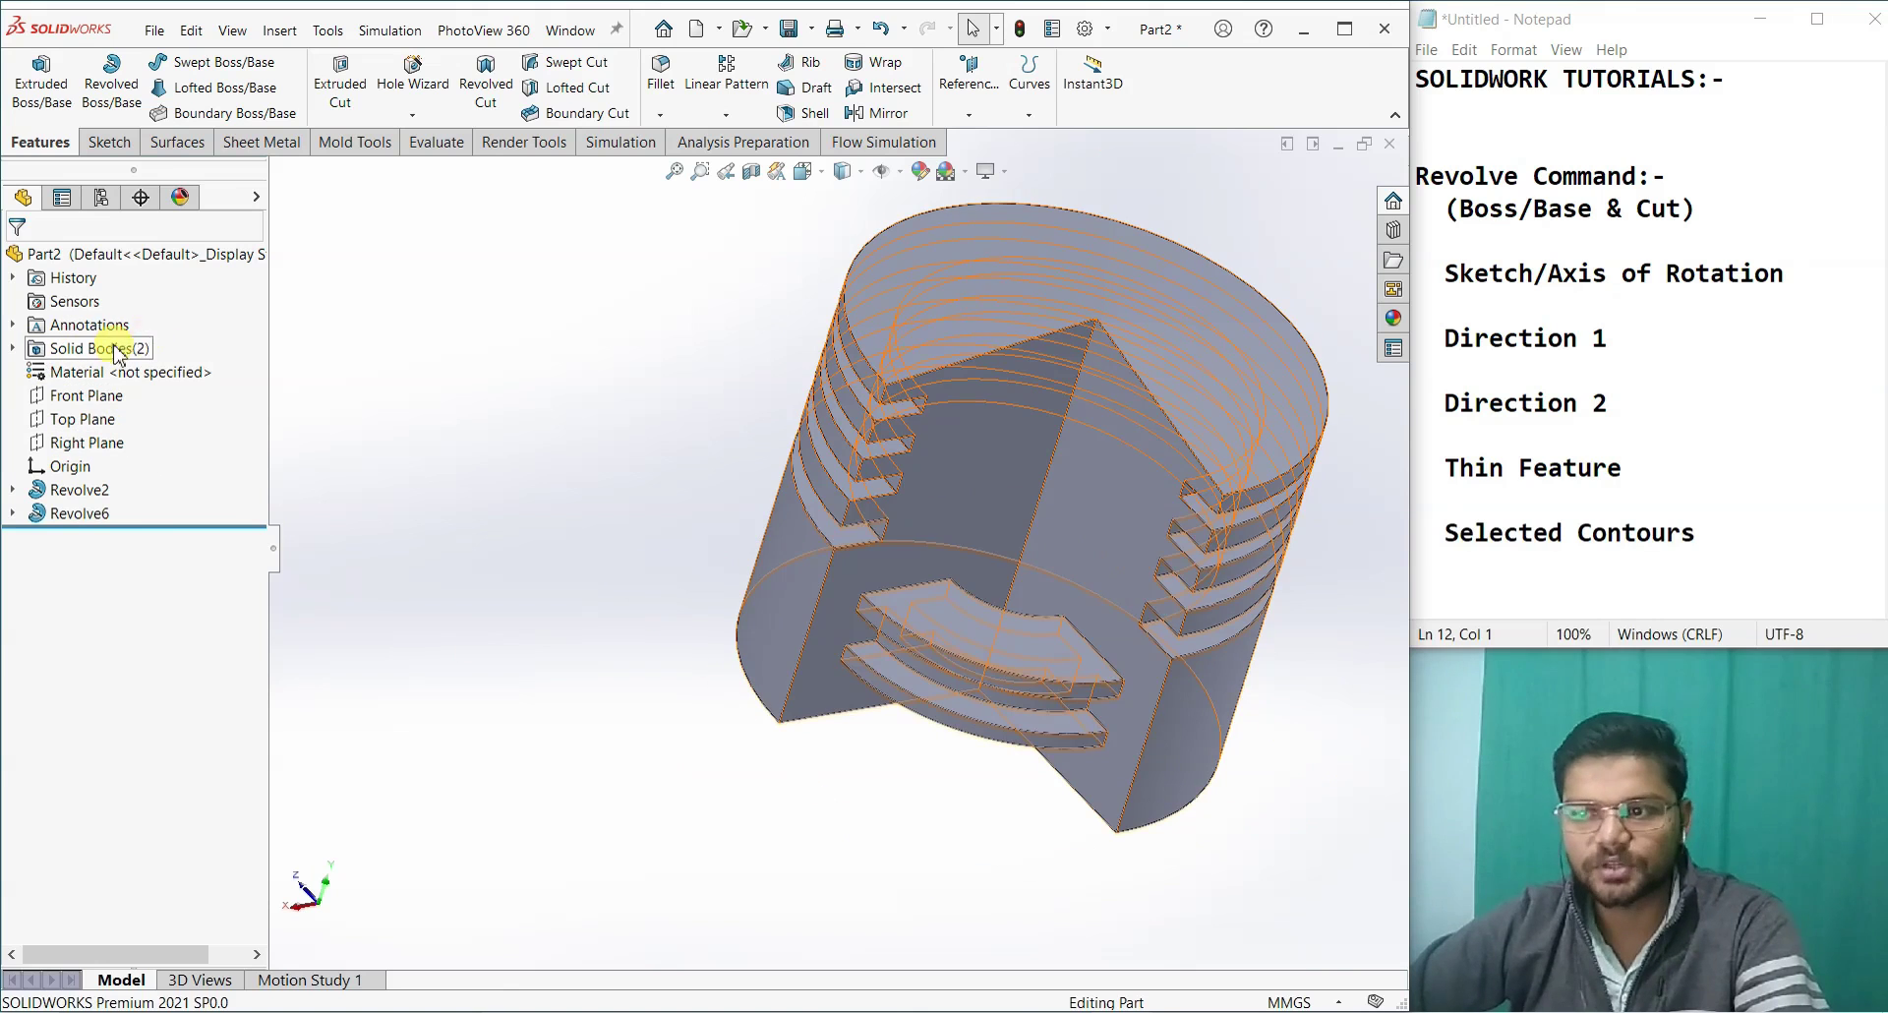
left_click(13, 348)
left_click(98, 371)
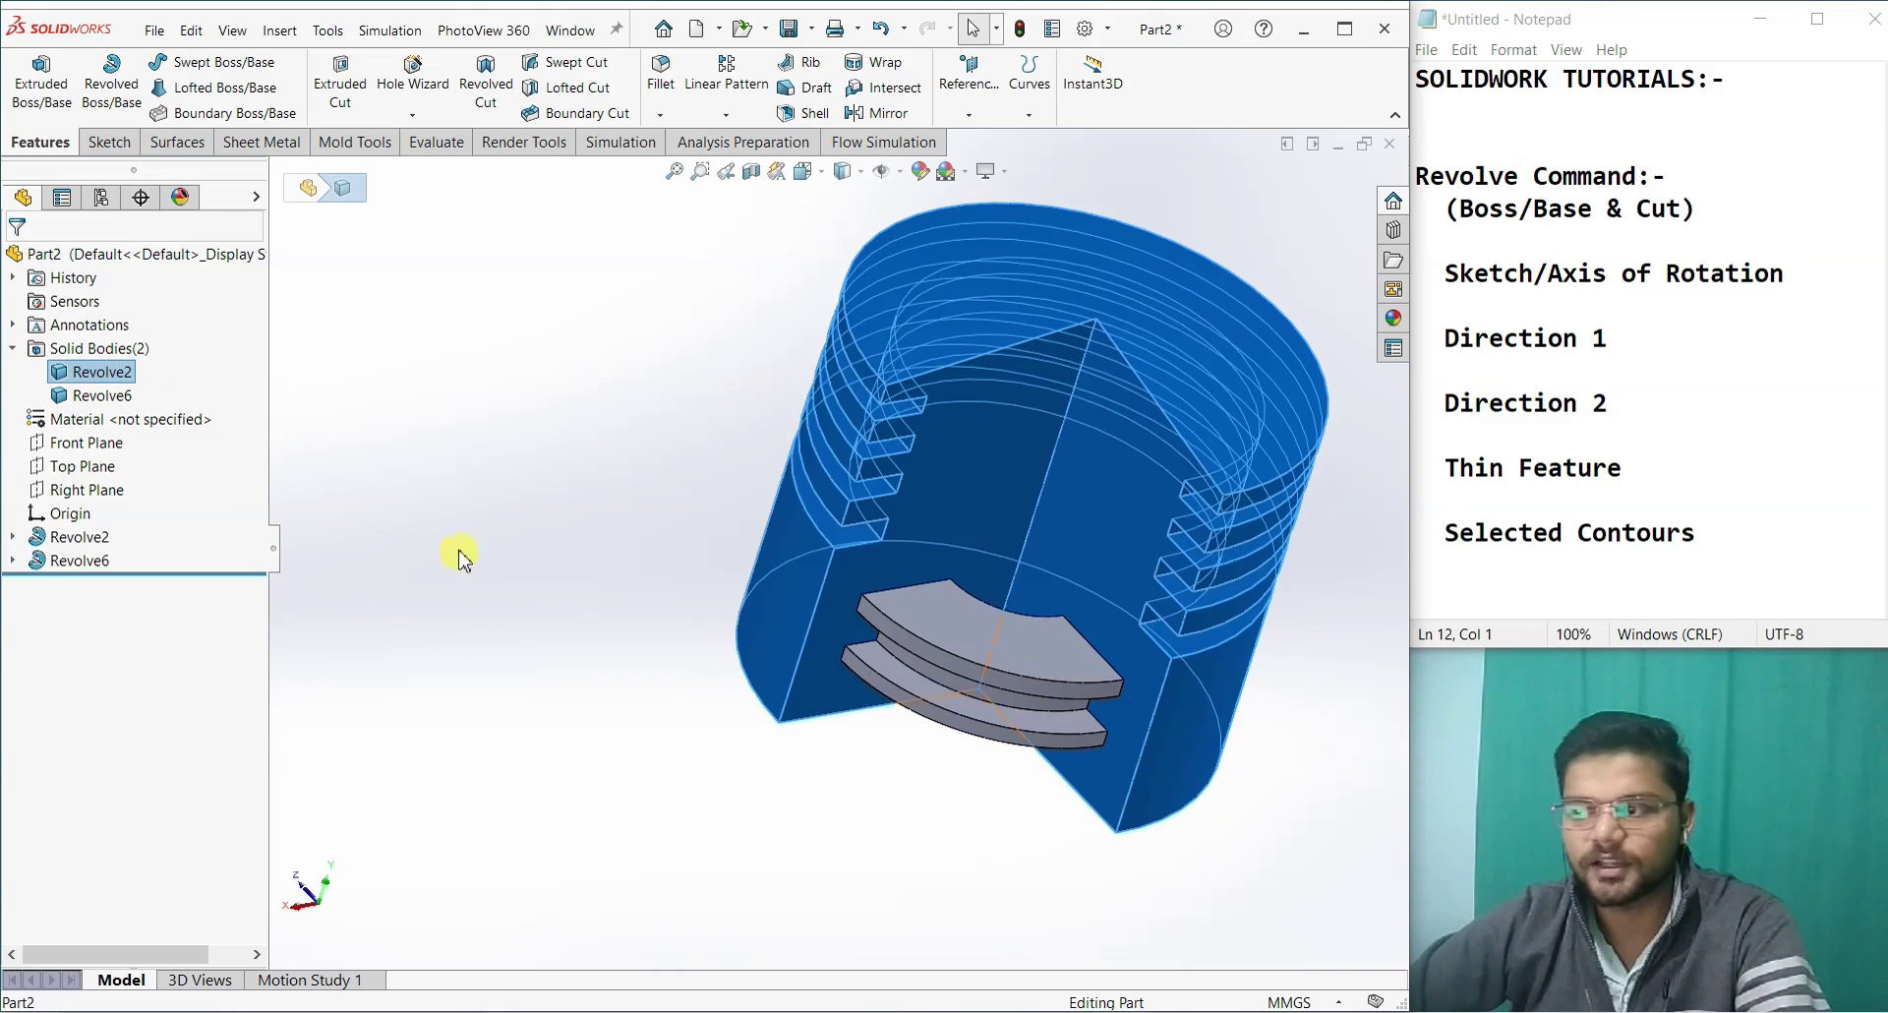
left_click(103, 396)
middle_click_drag(472, 582, 430, 426)
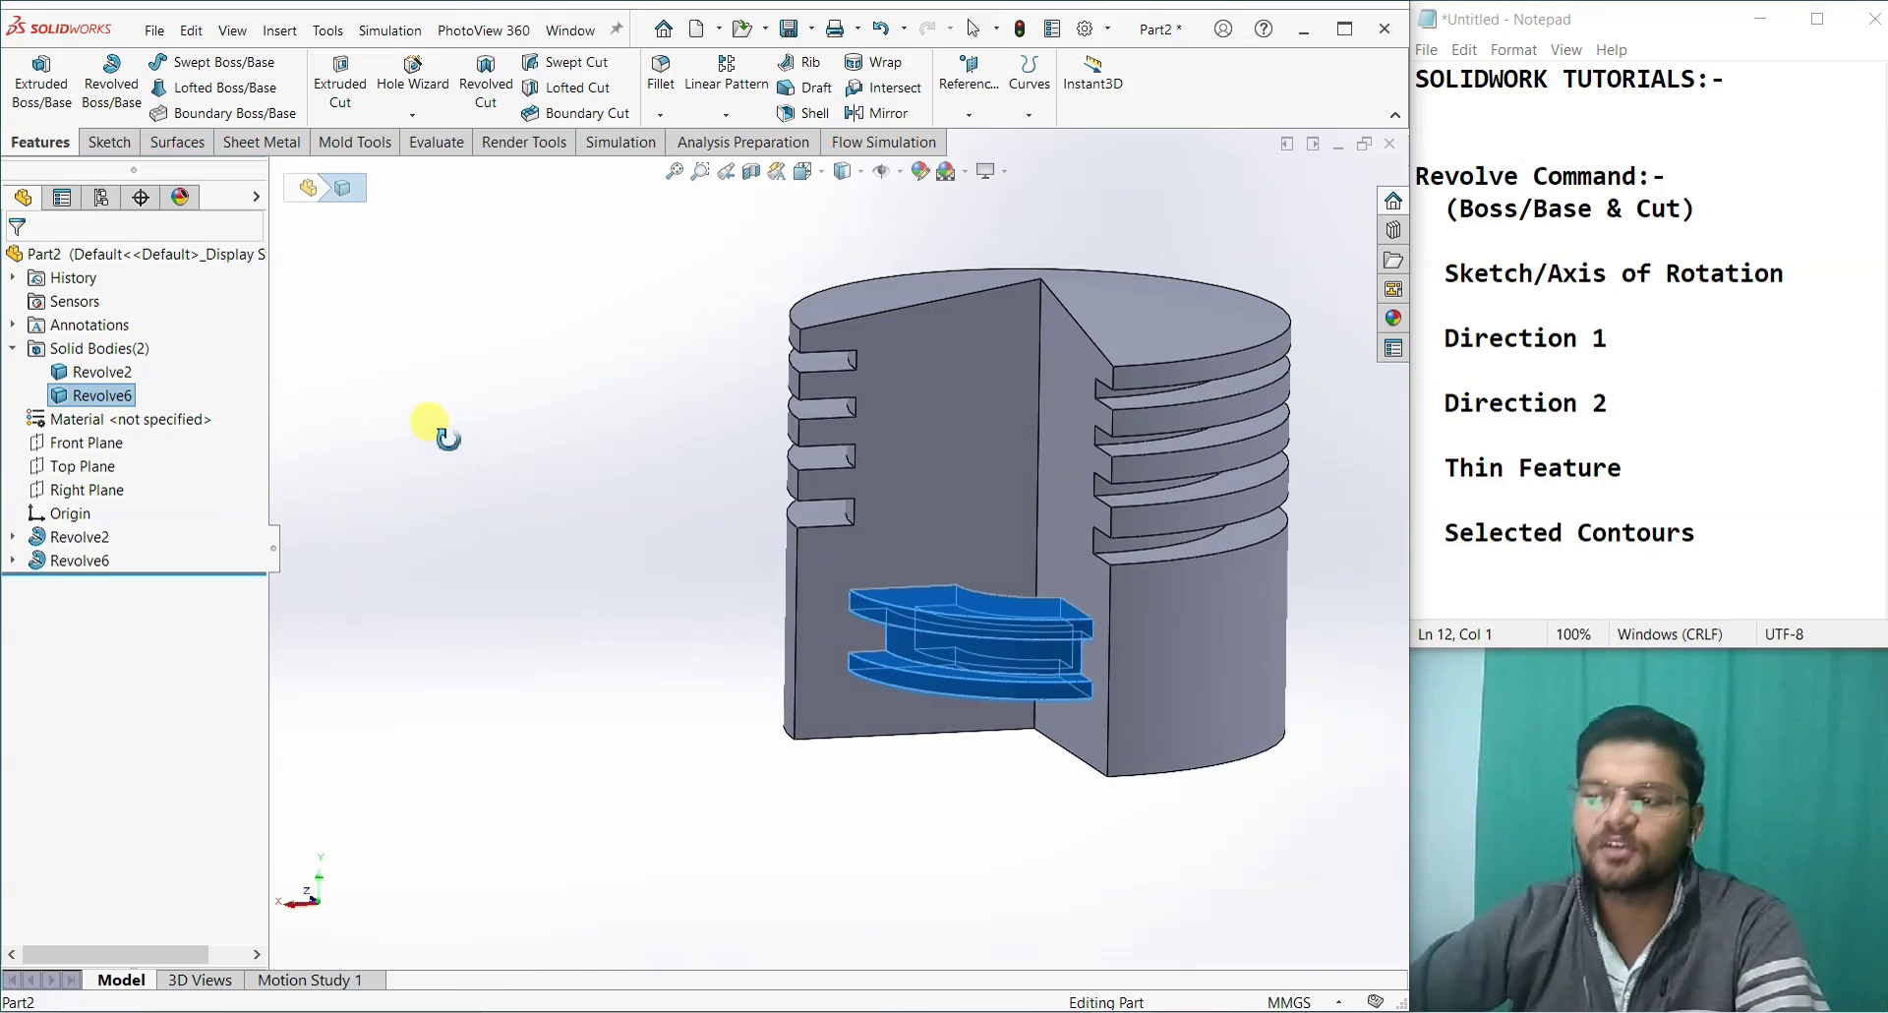
left_click(457, 526)
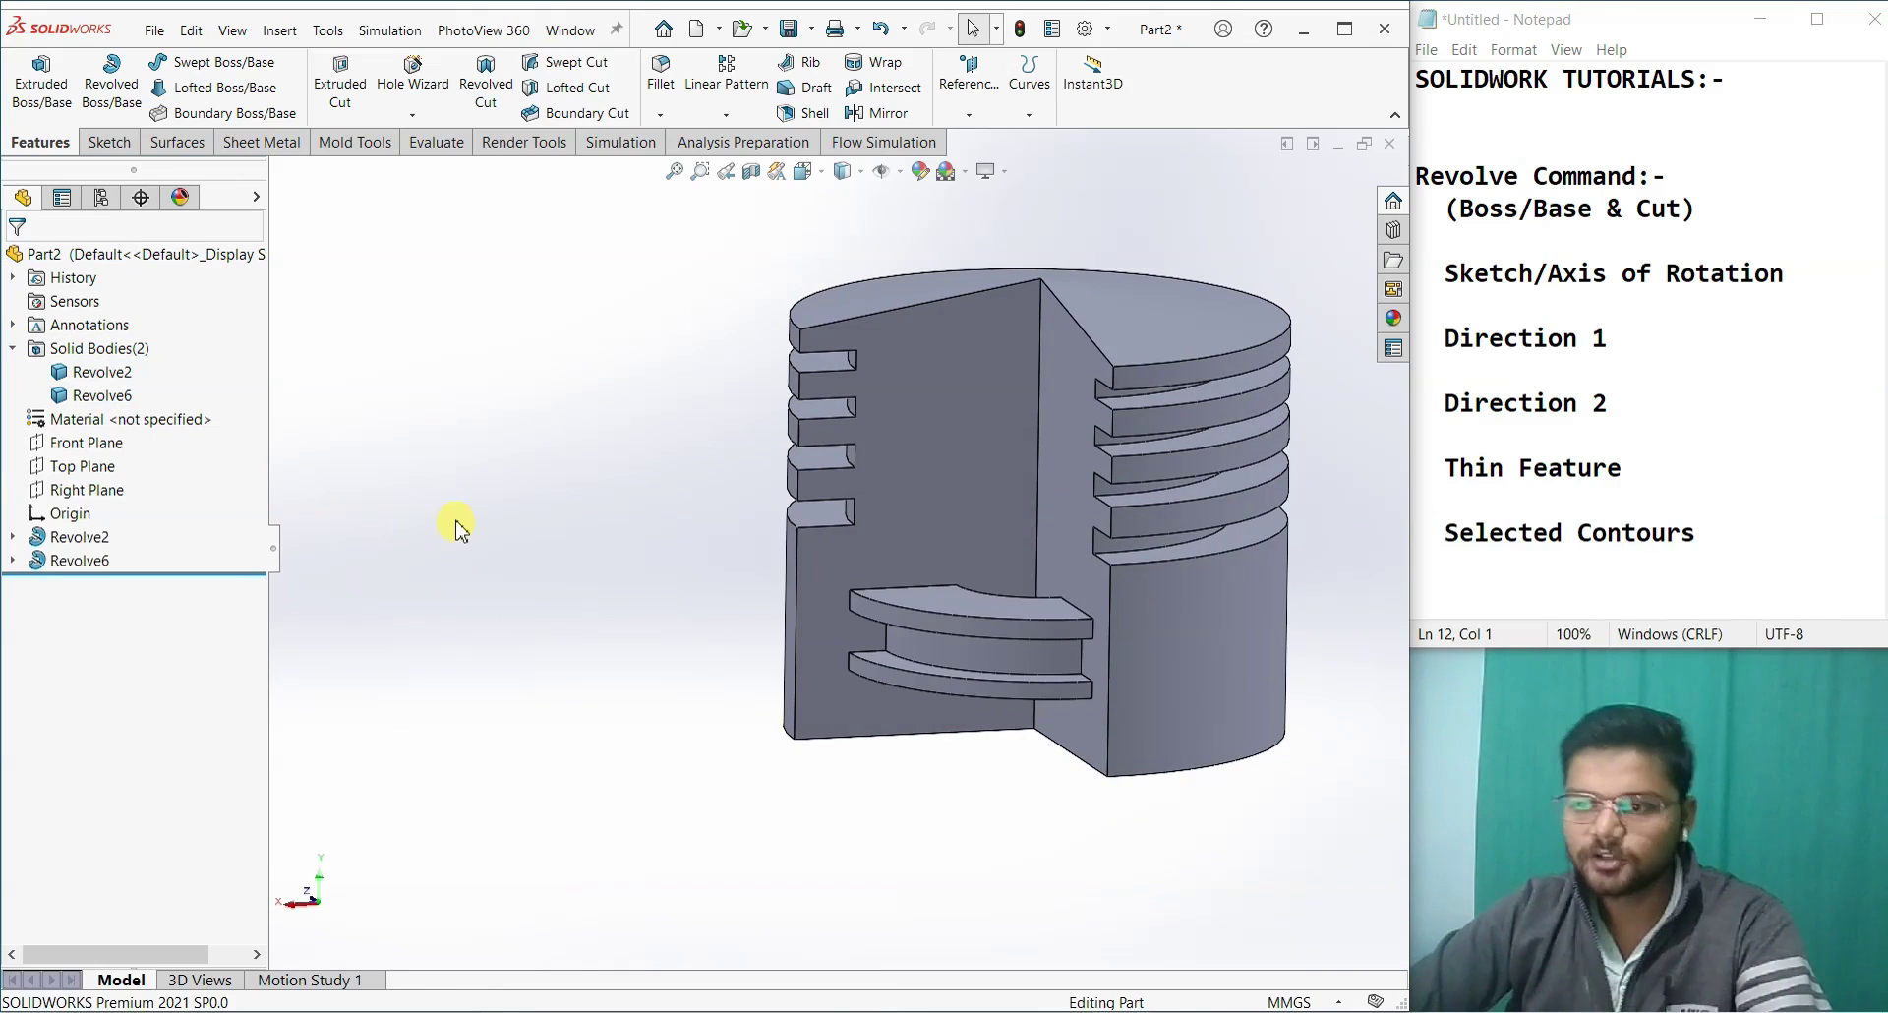